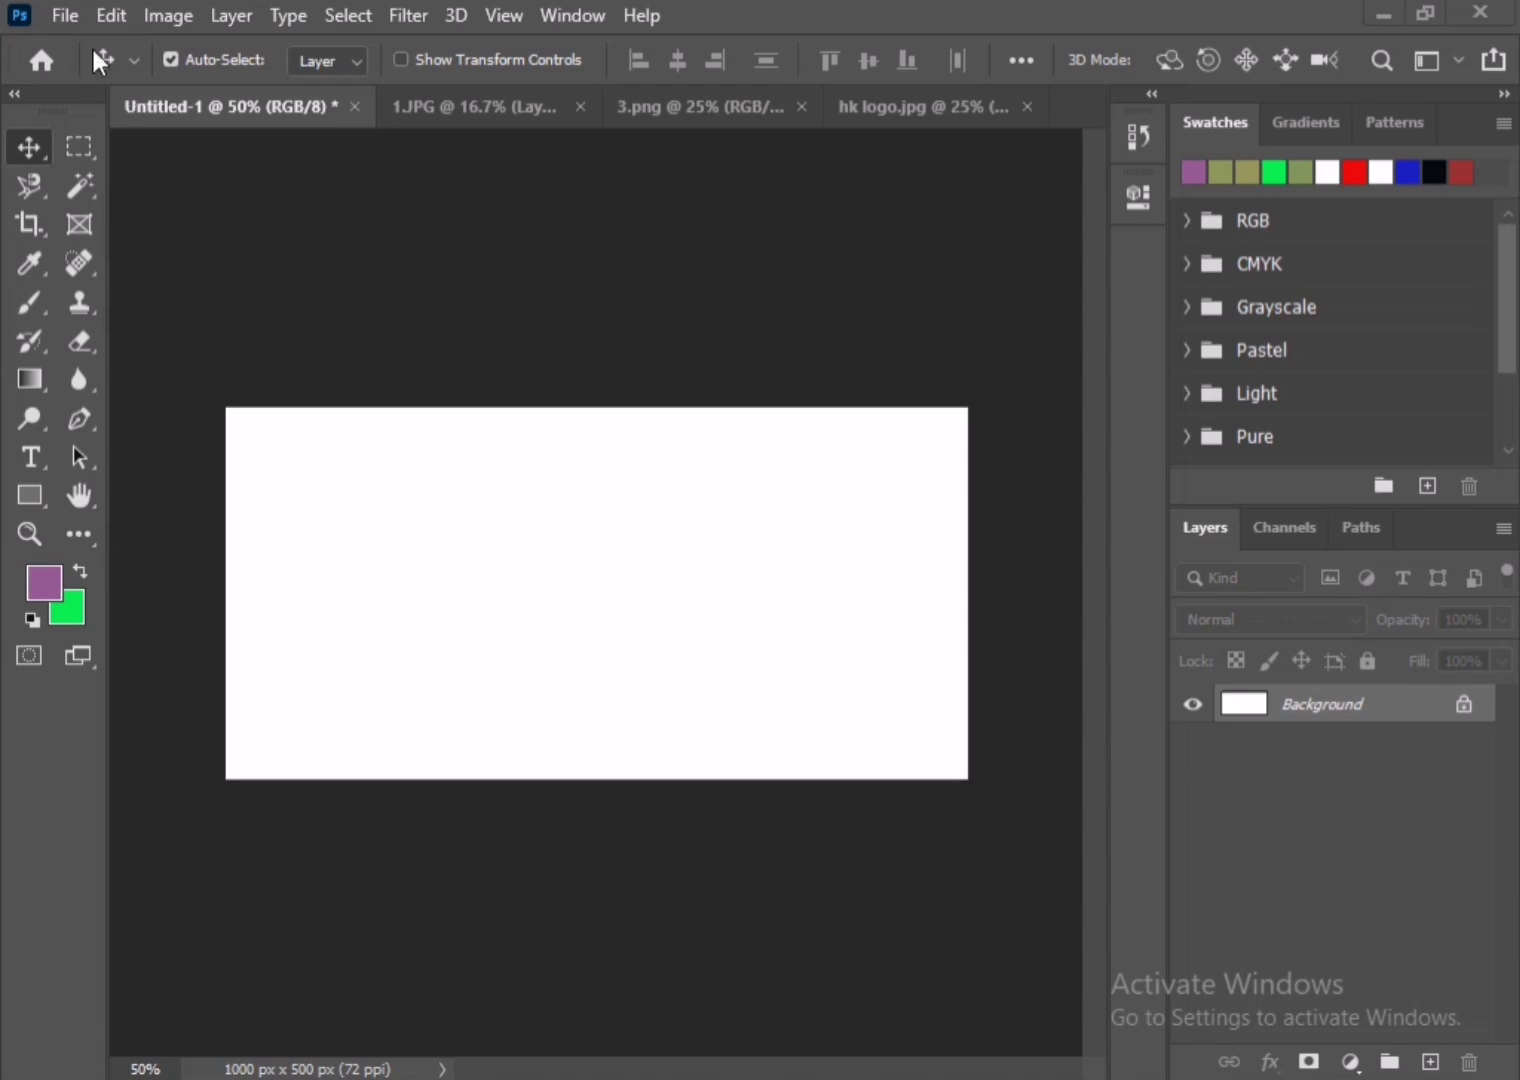
click(66, 16)
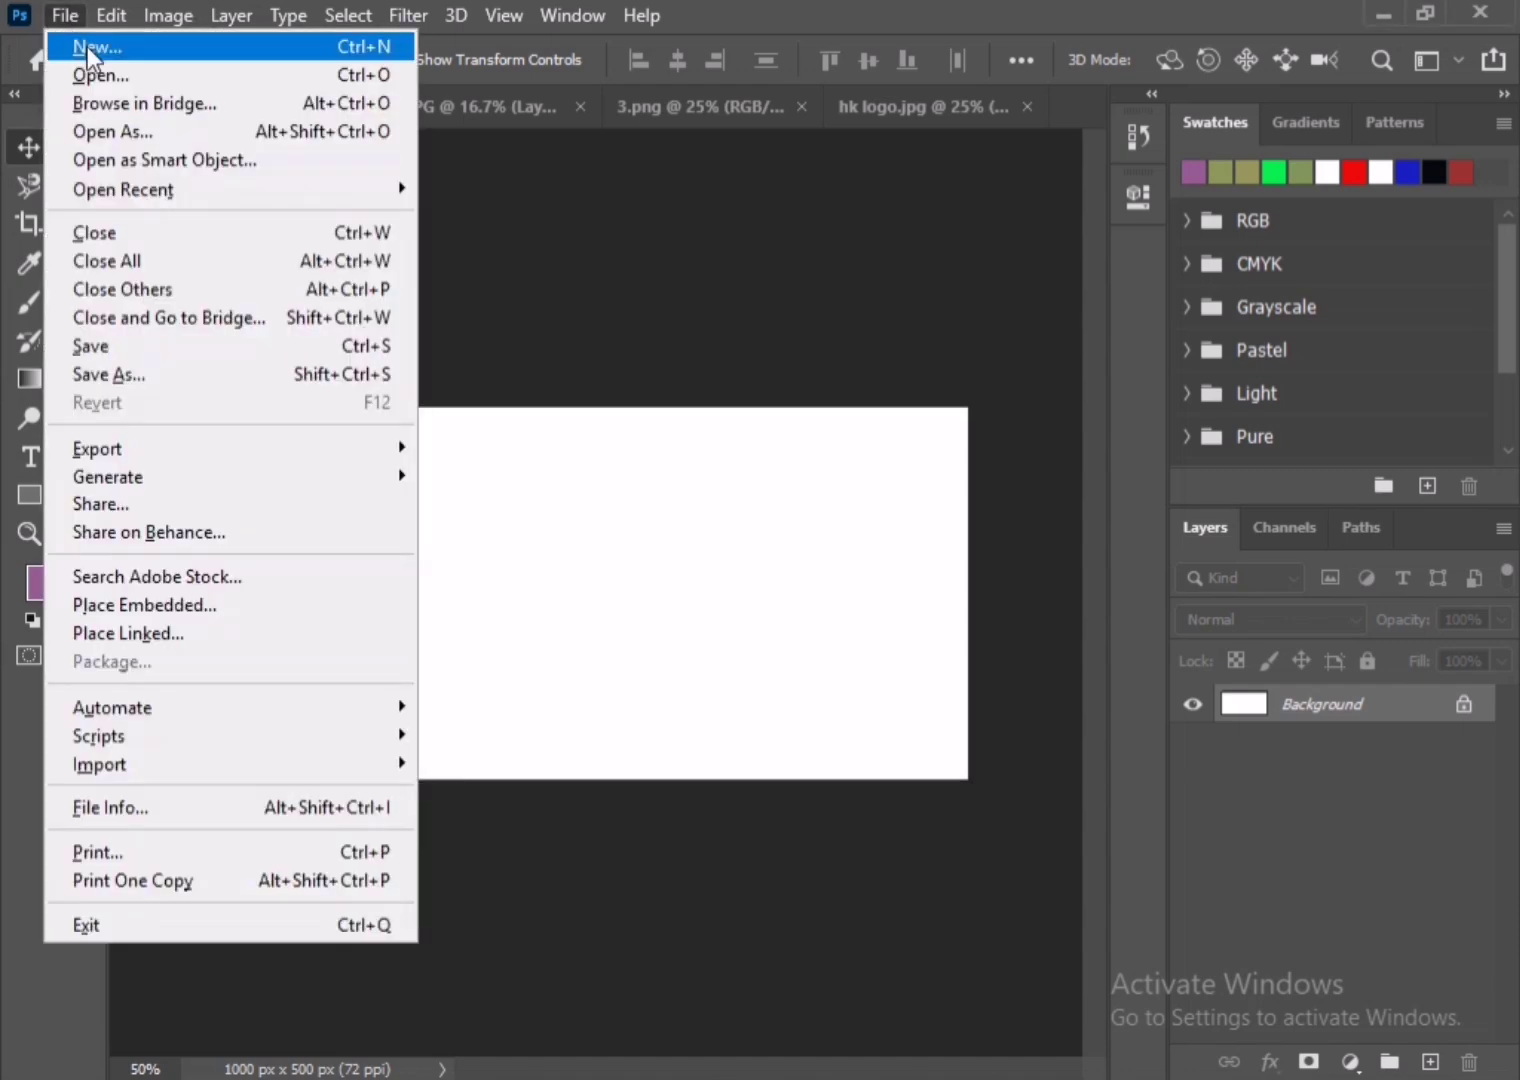
click(98, 44)
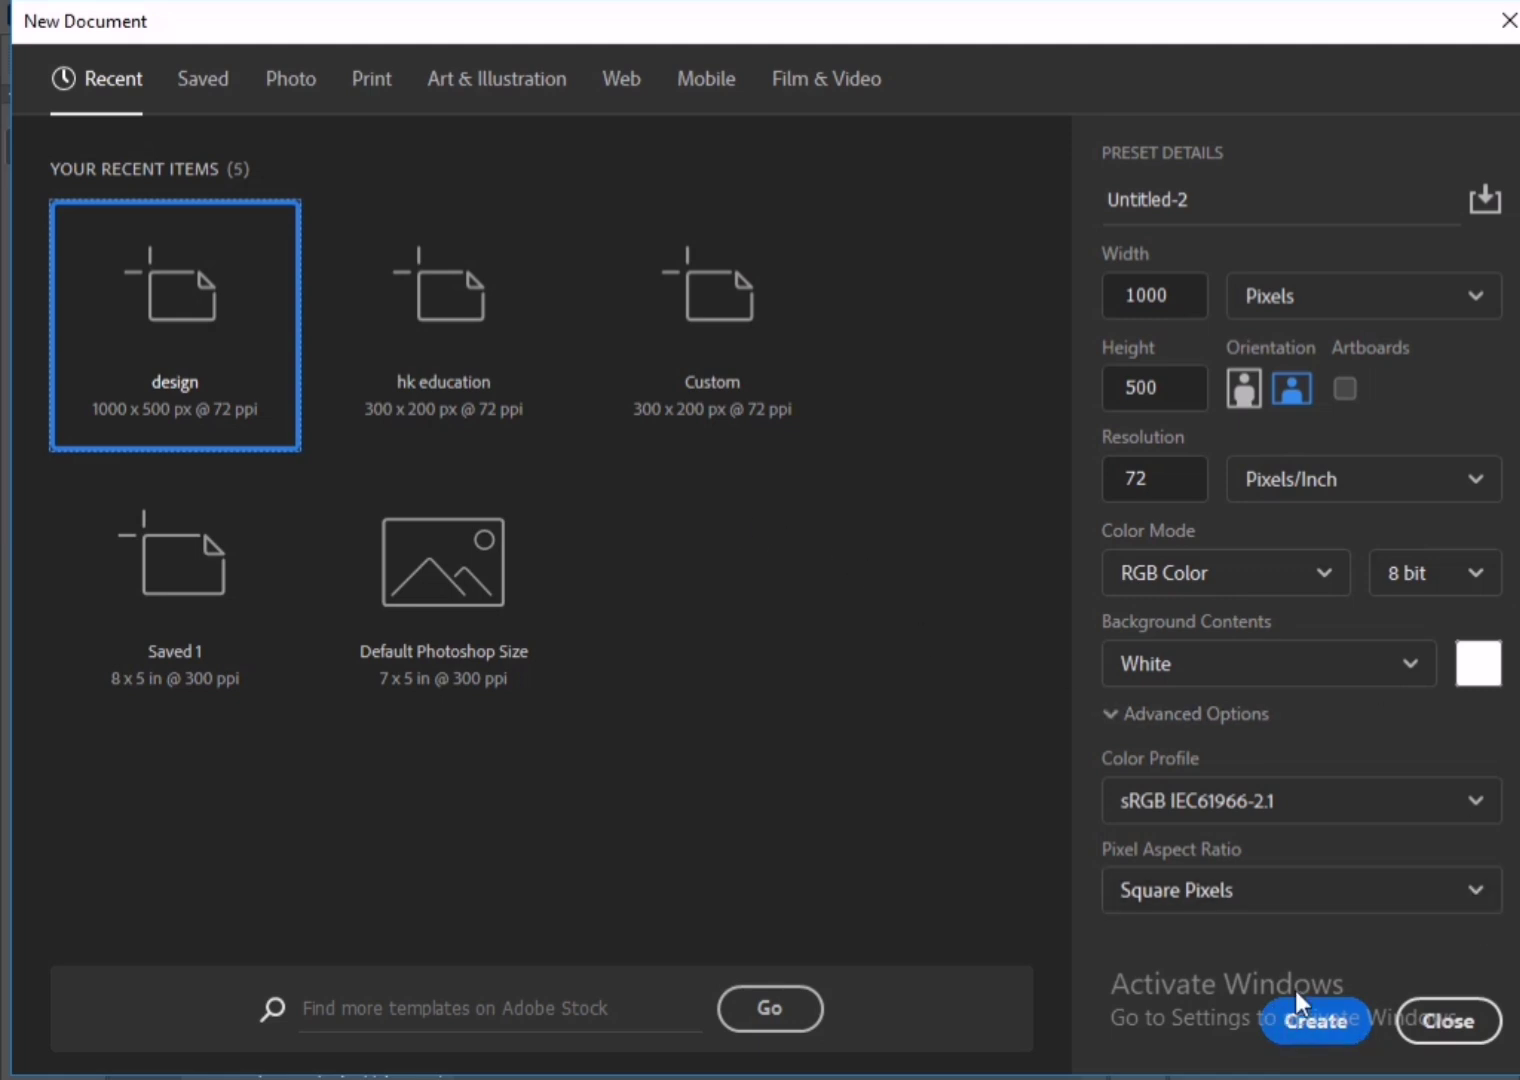
click(1448, 1021)
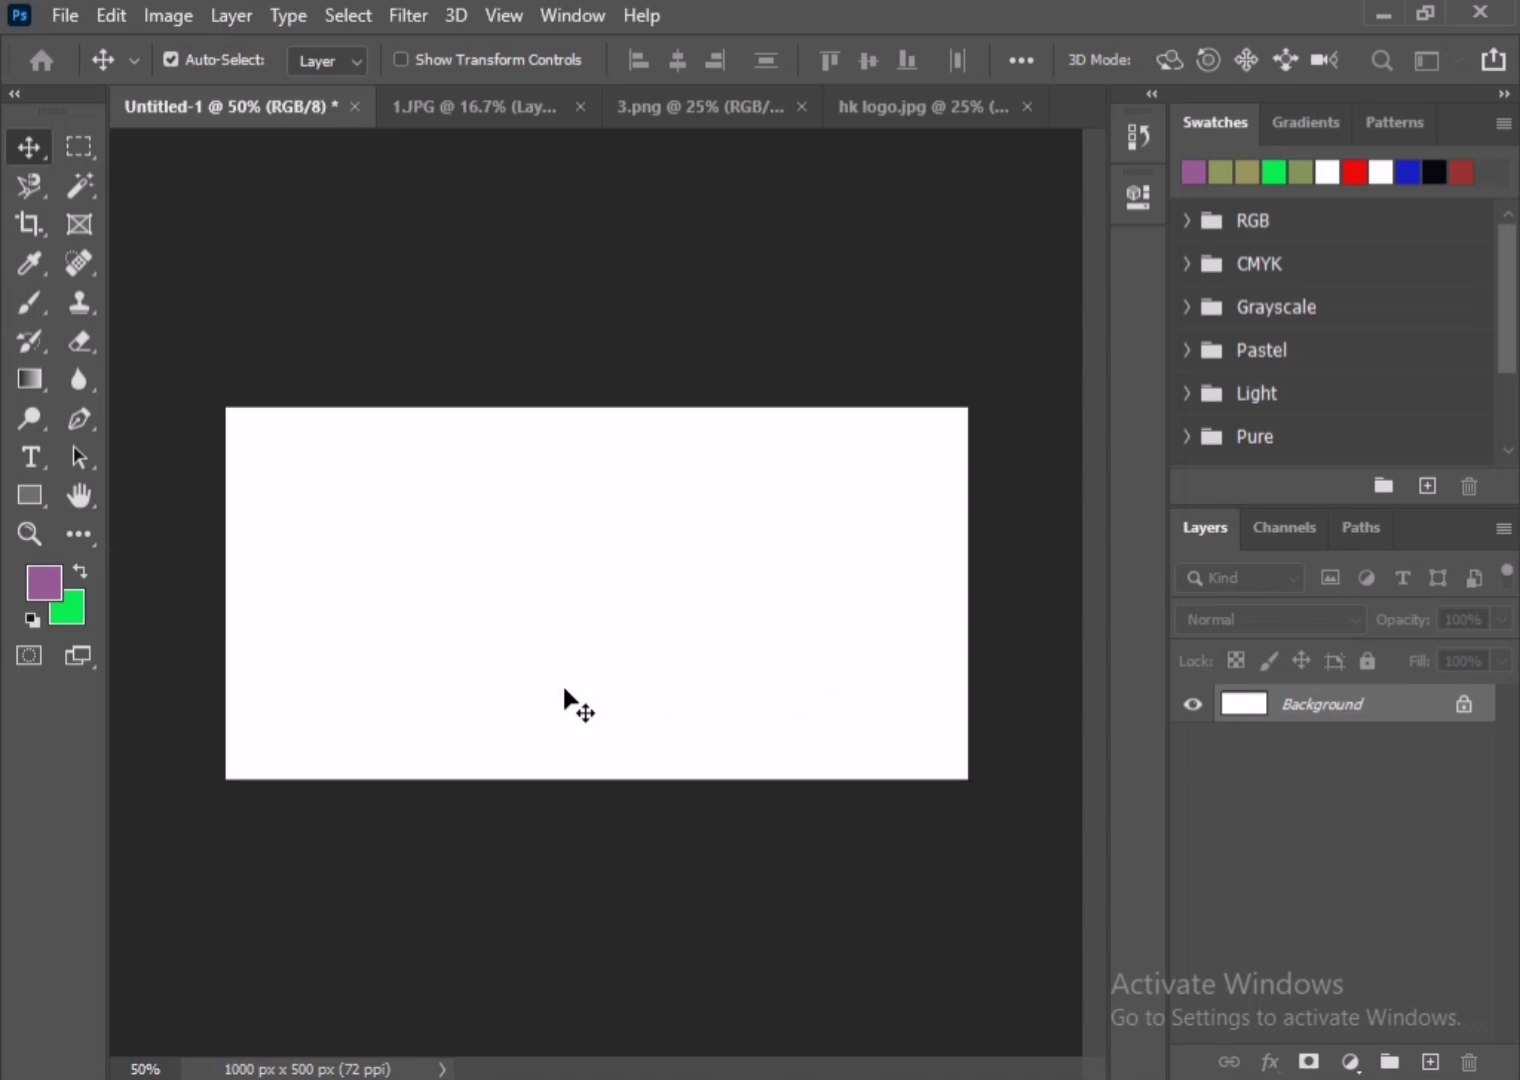
- Unlock the Background layer of the blank Untitled-1 document and switch to the 1.JPG document
click(1464, 706)
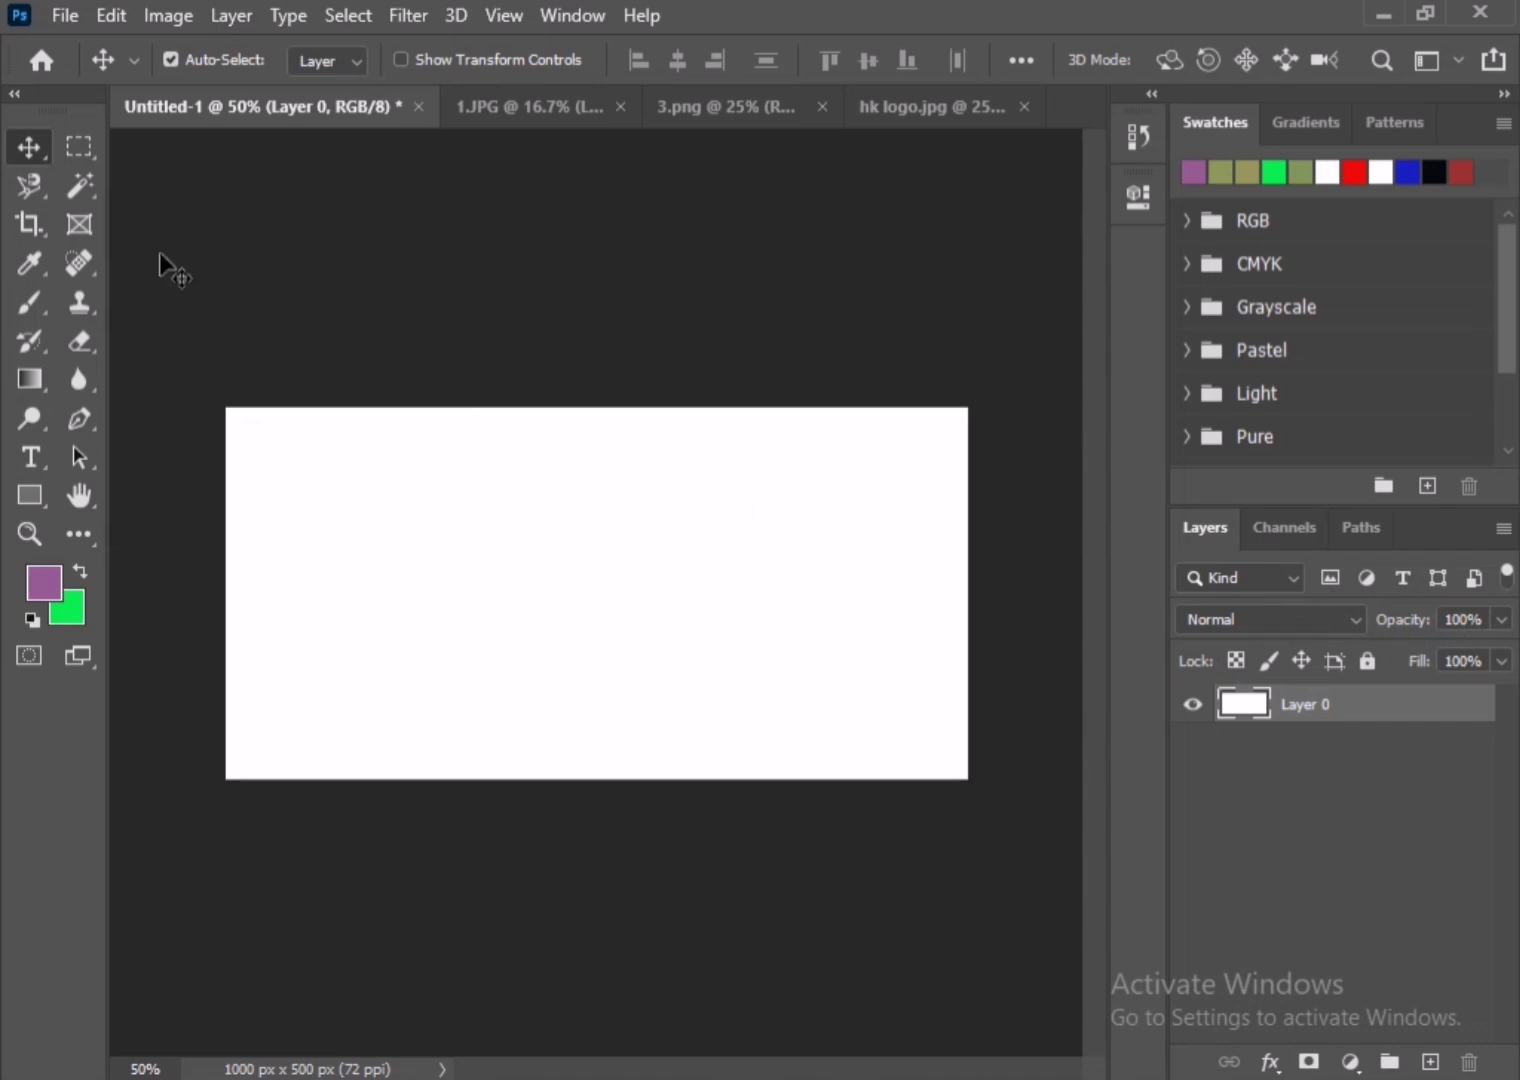
click(492, 106)
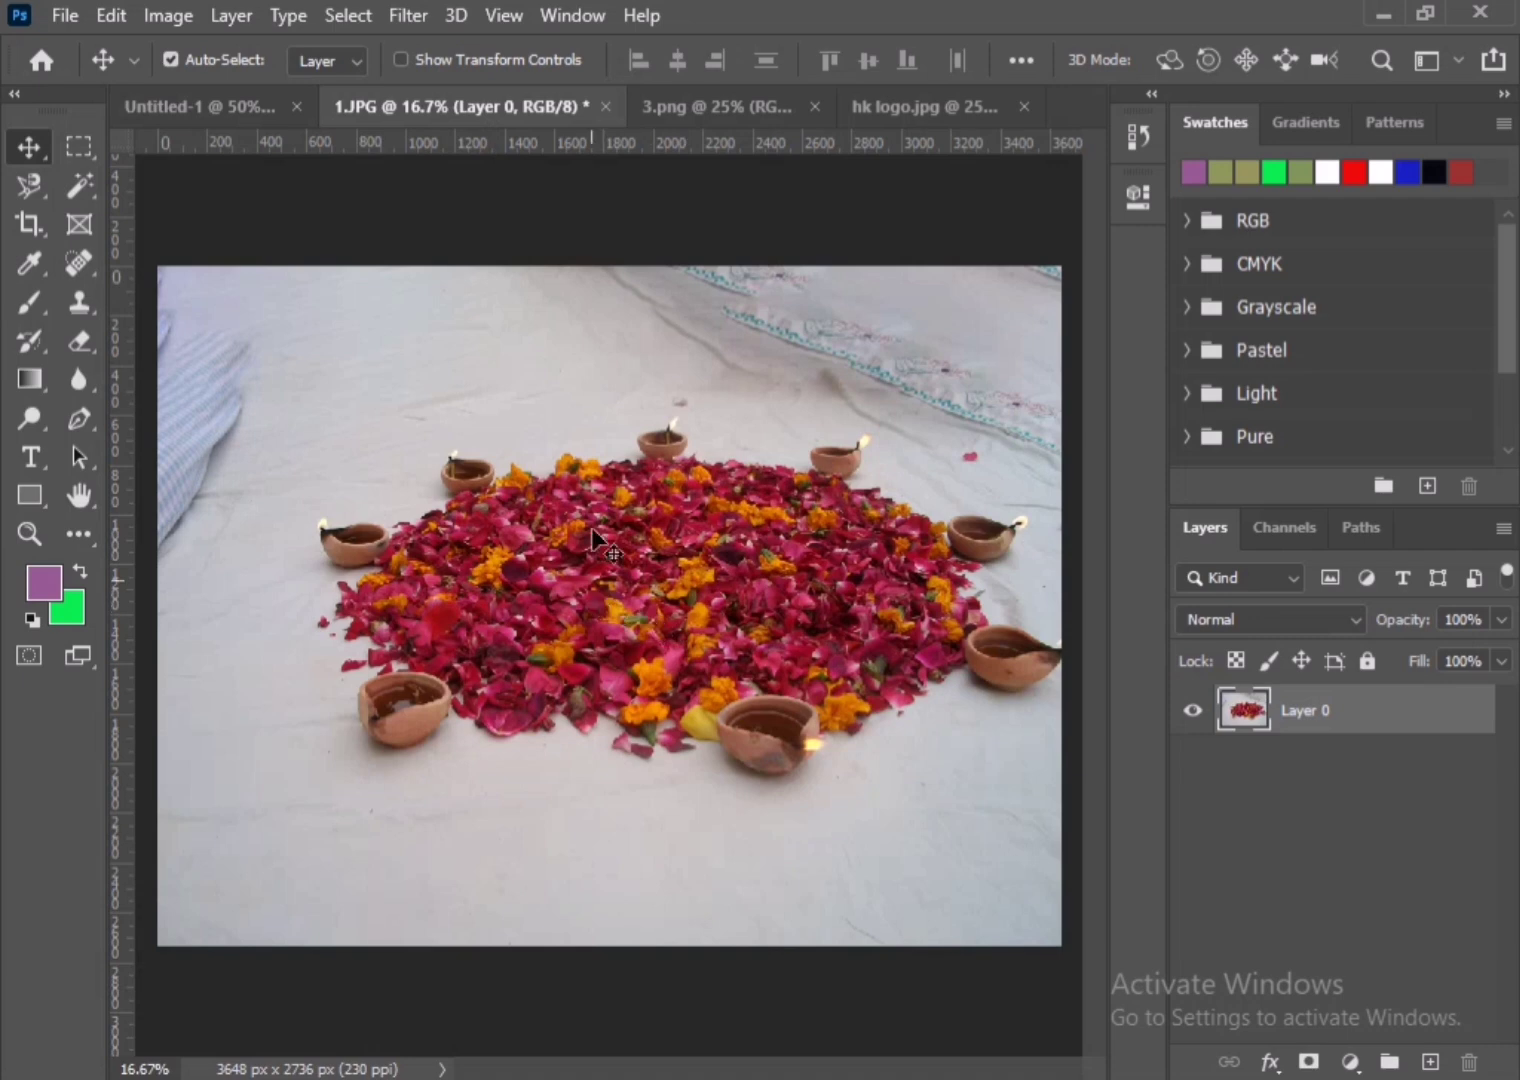
- Examine the opacity setting of Layer 0 in 1.JPG
click(1508, 622)
mouse_move(1501, 660)
mouse_down()
mouse_move(1370, 663)
mouse_move(1498, 660)
mouse_up()
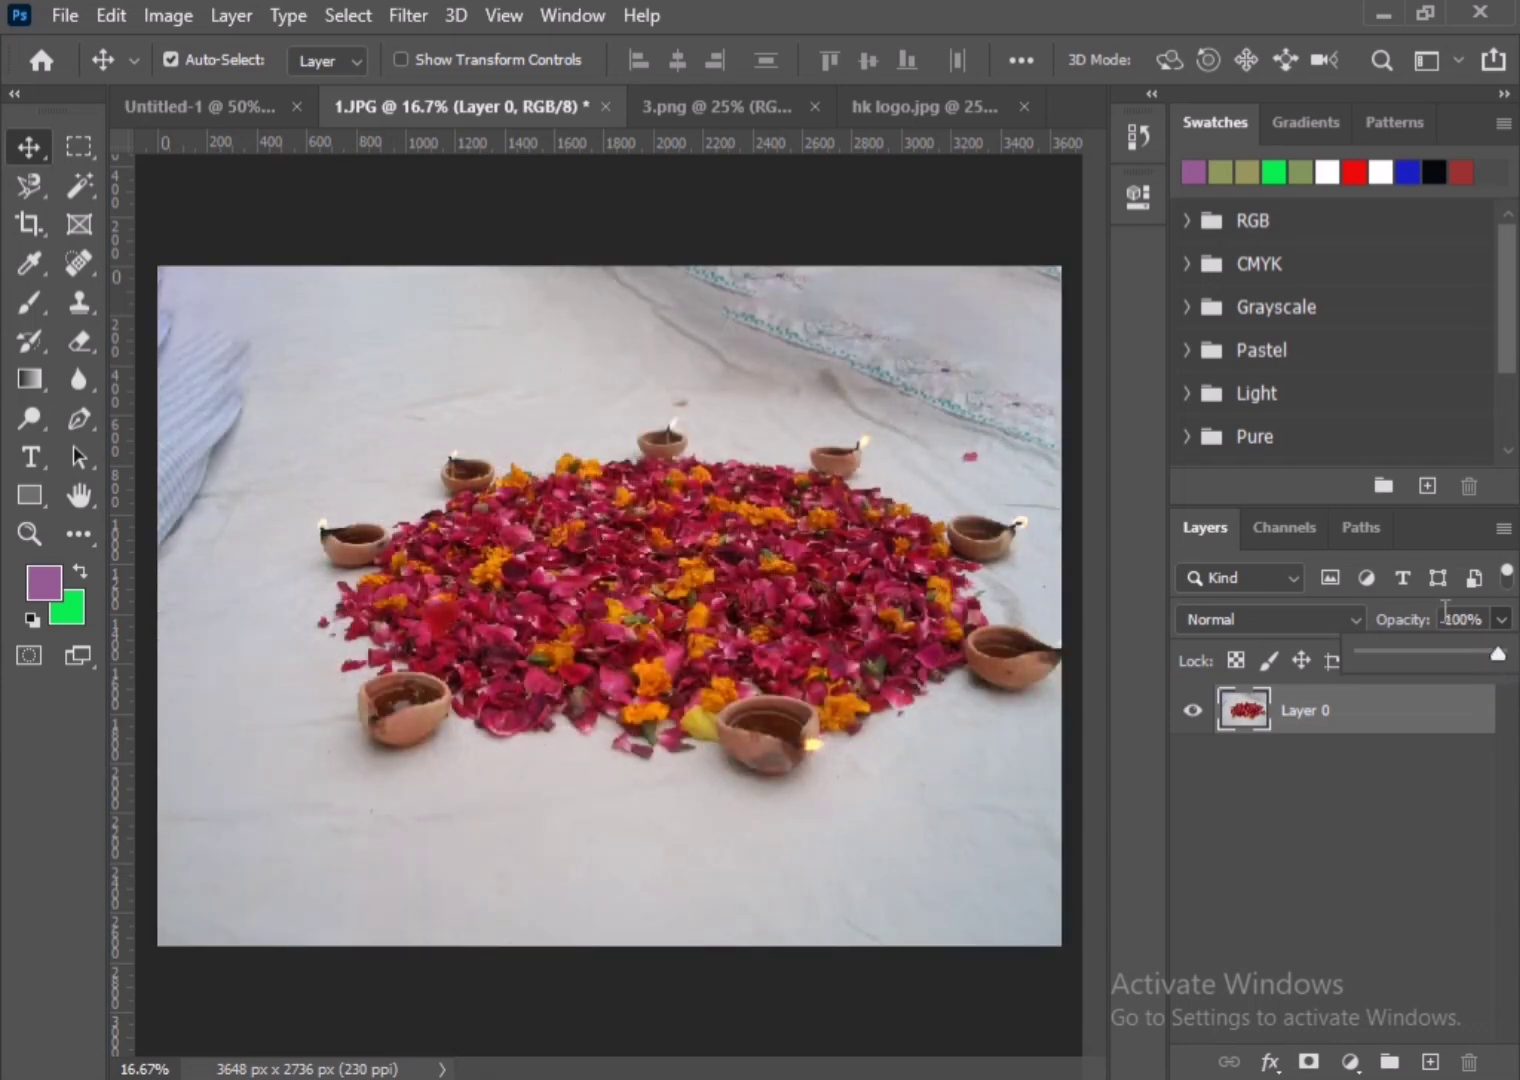
click(1501, 622)
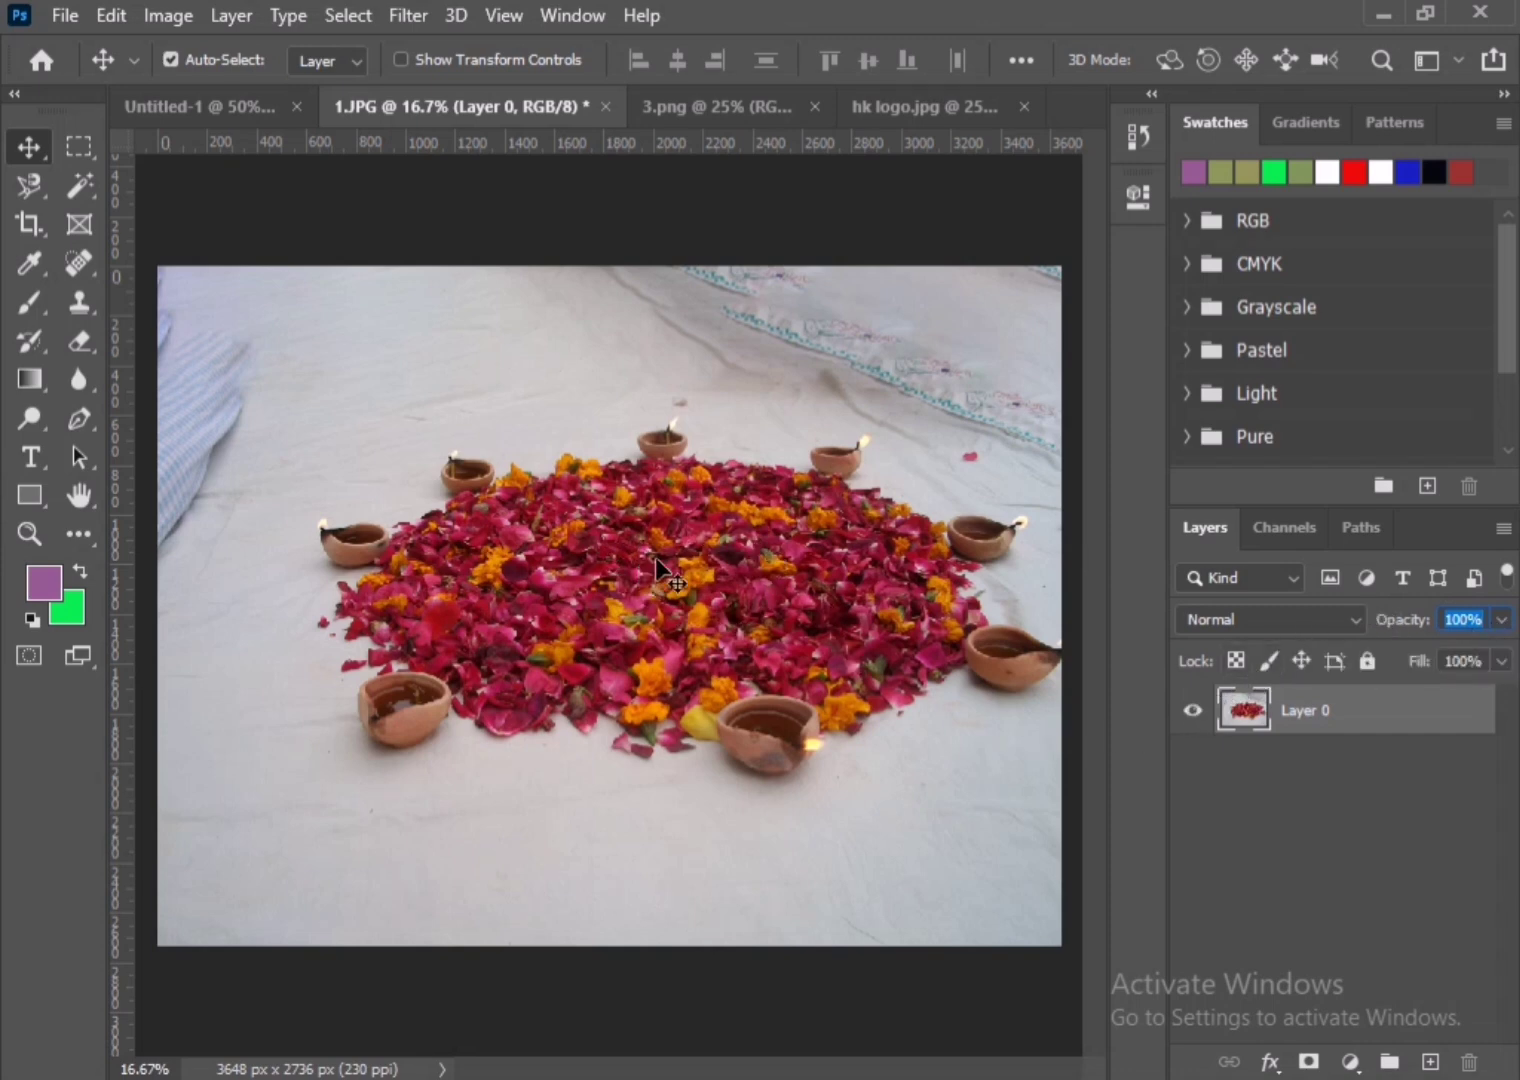
- Try to copy a rectangular selection around the mug from 3.png into 1.JPG with the Move tool, and undo it
click(730, 108)
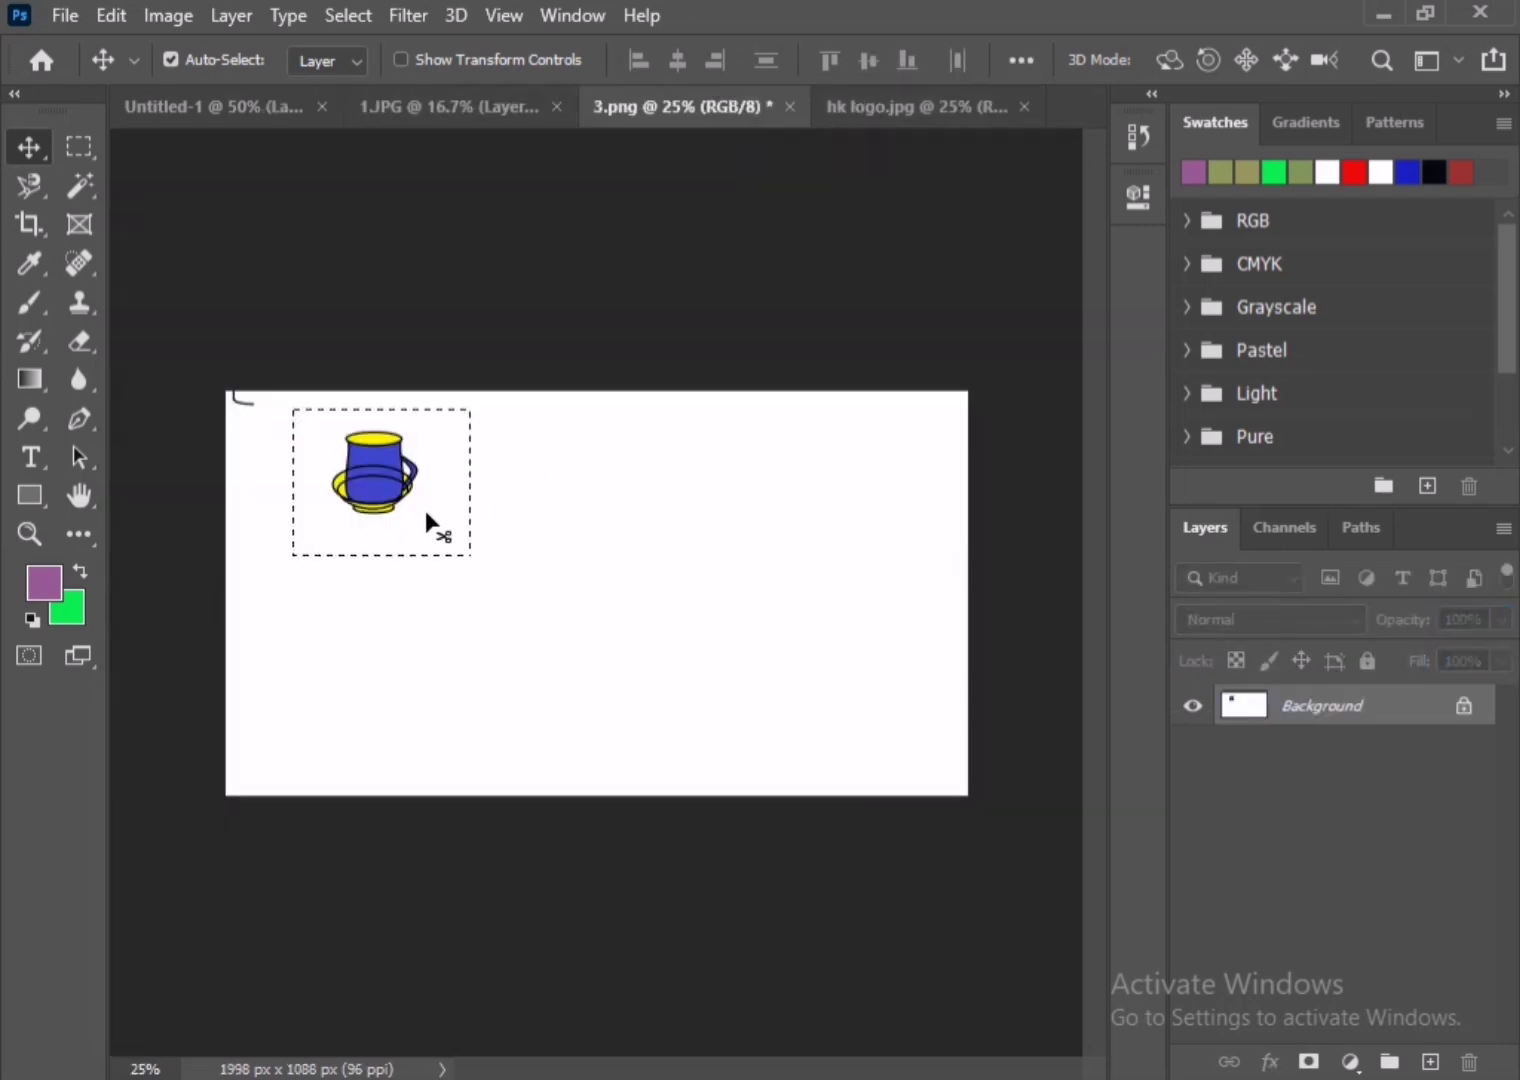
key(ctrl+d)
click(78, 147)
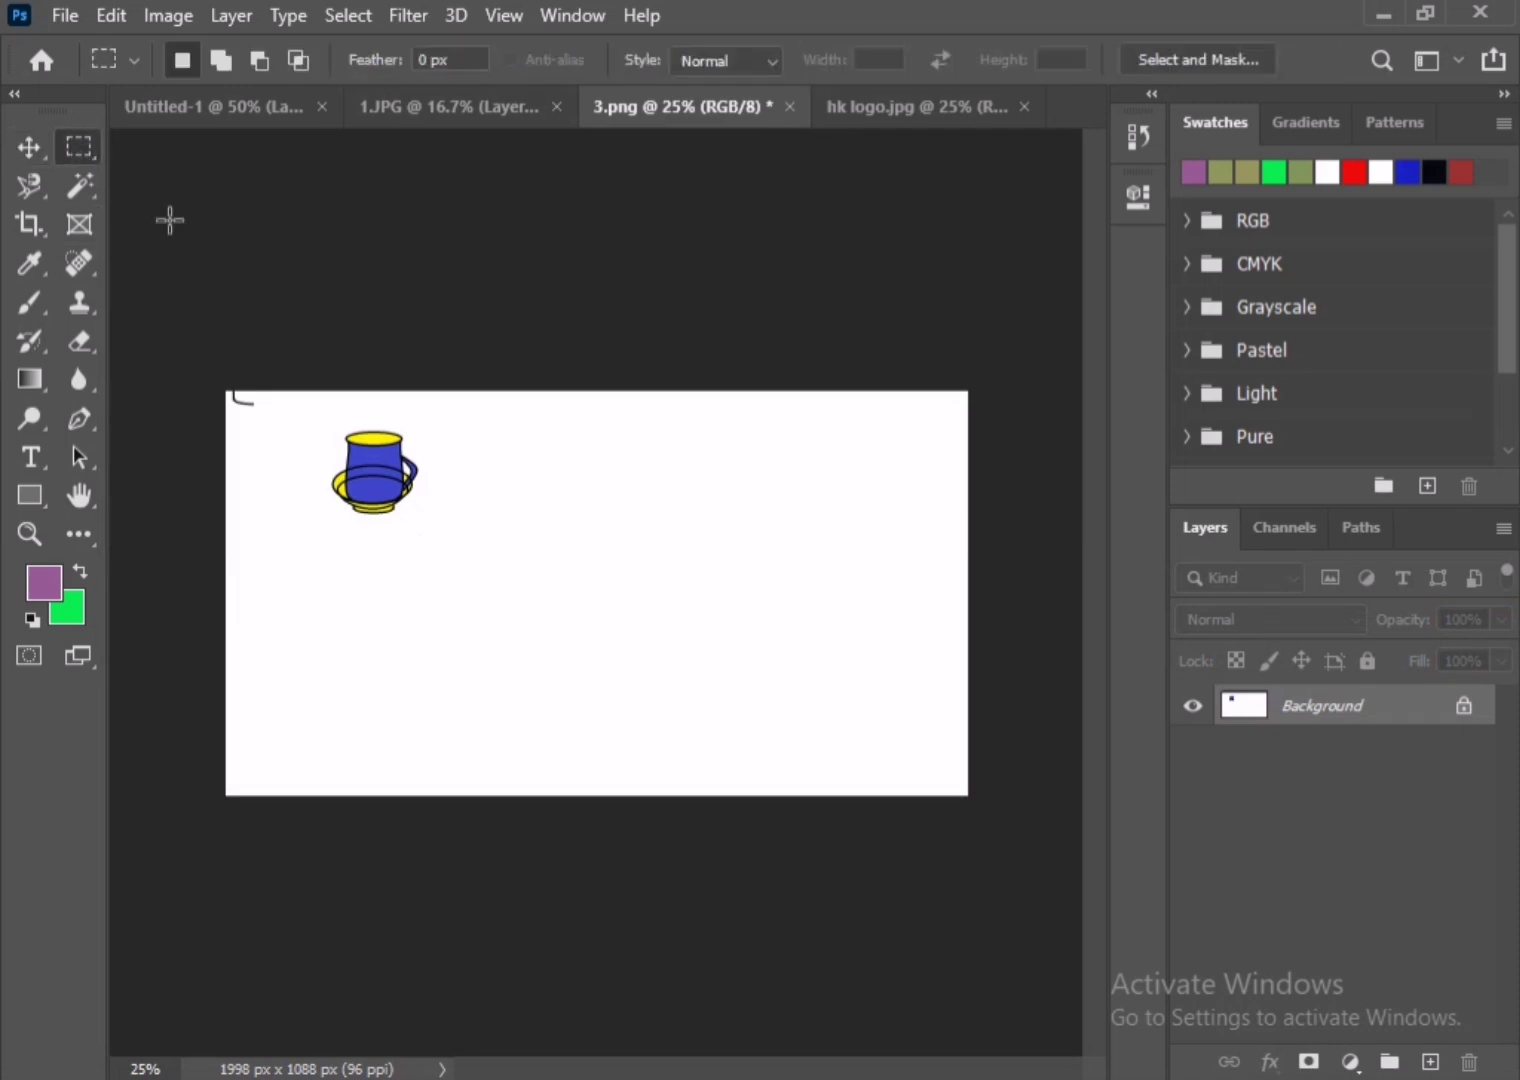
drag(306, 415, 490, 581)
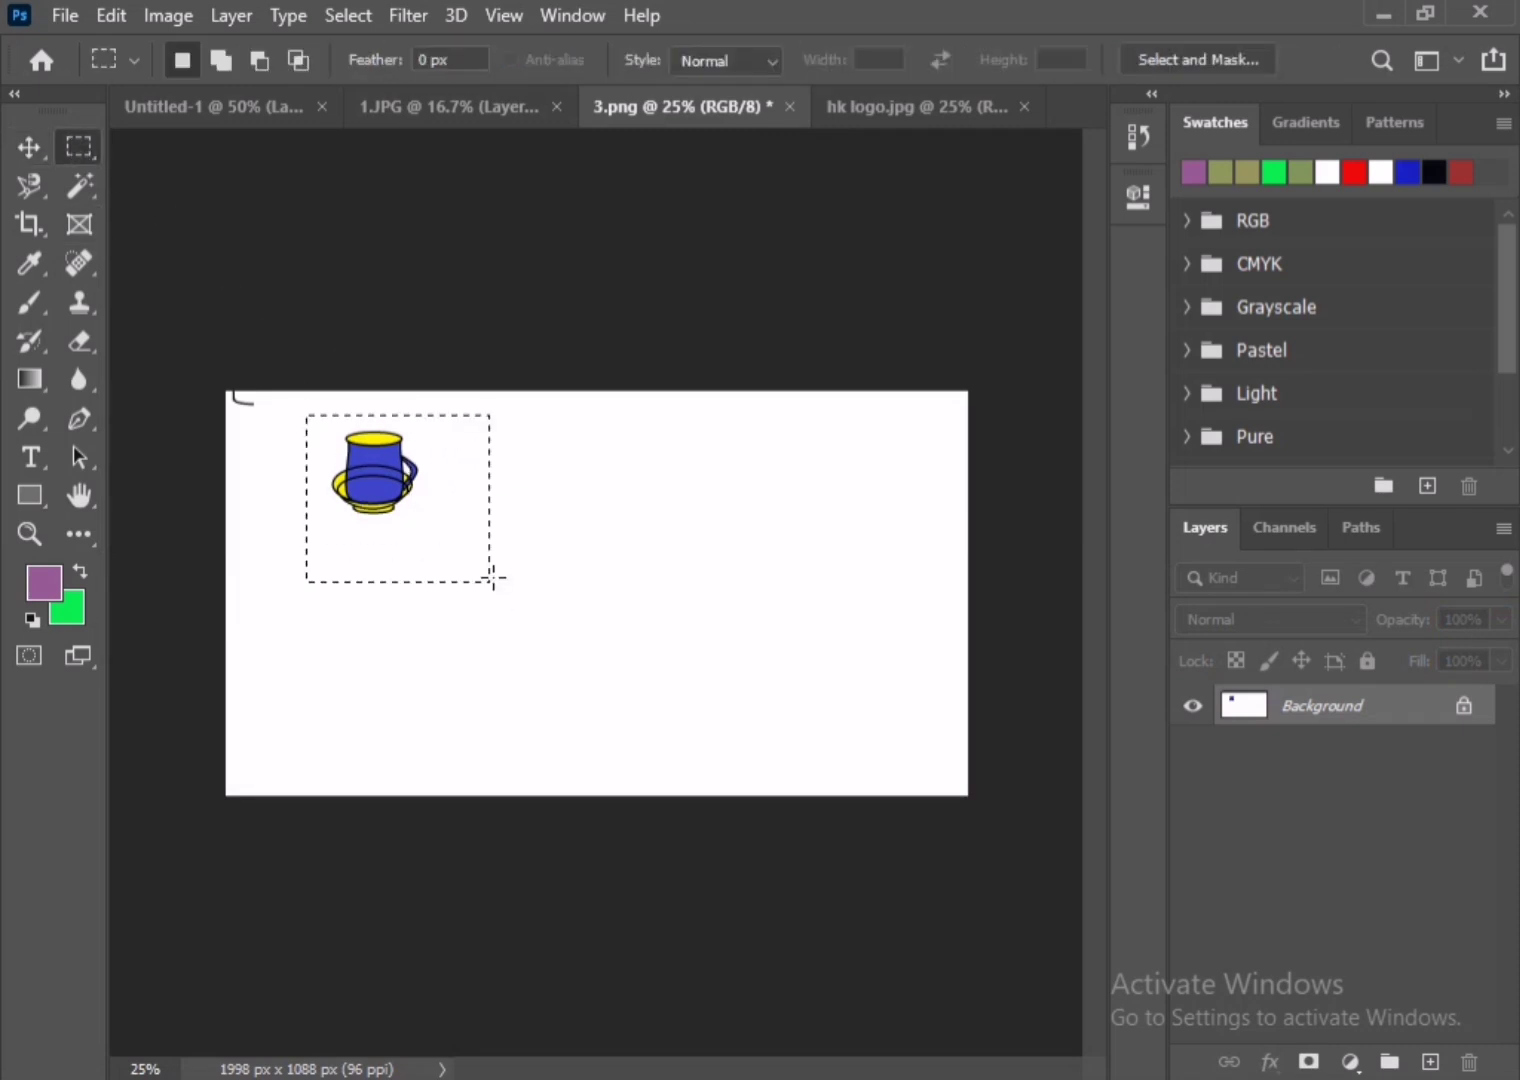
click(33, 146)
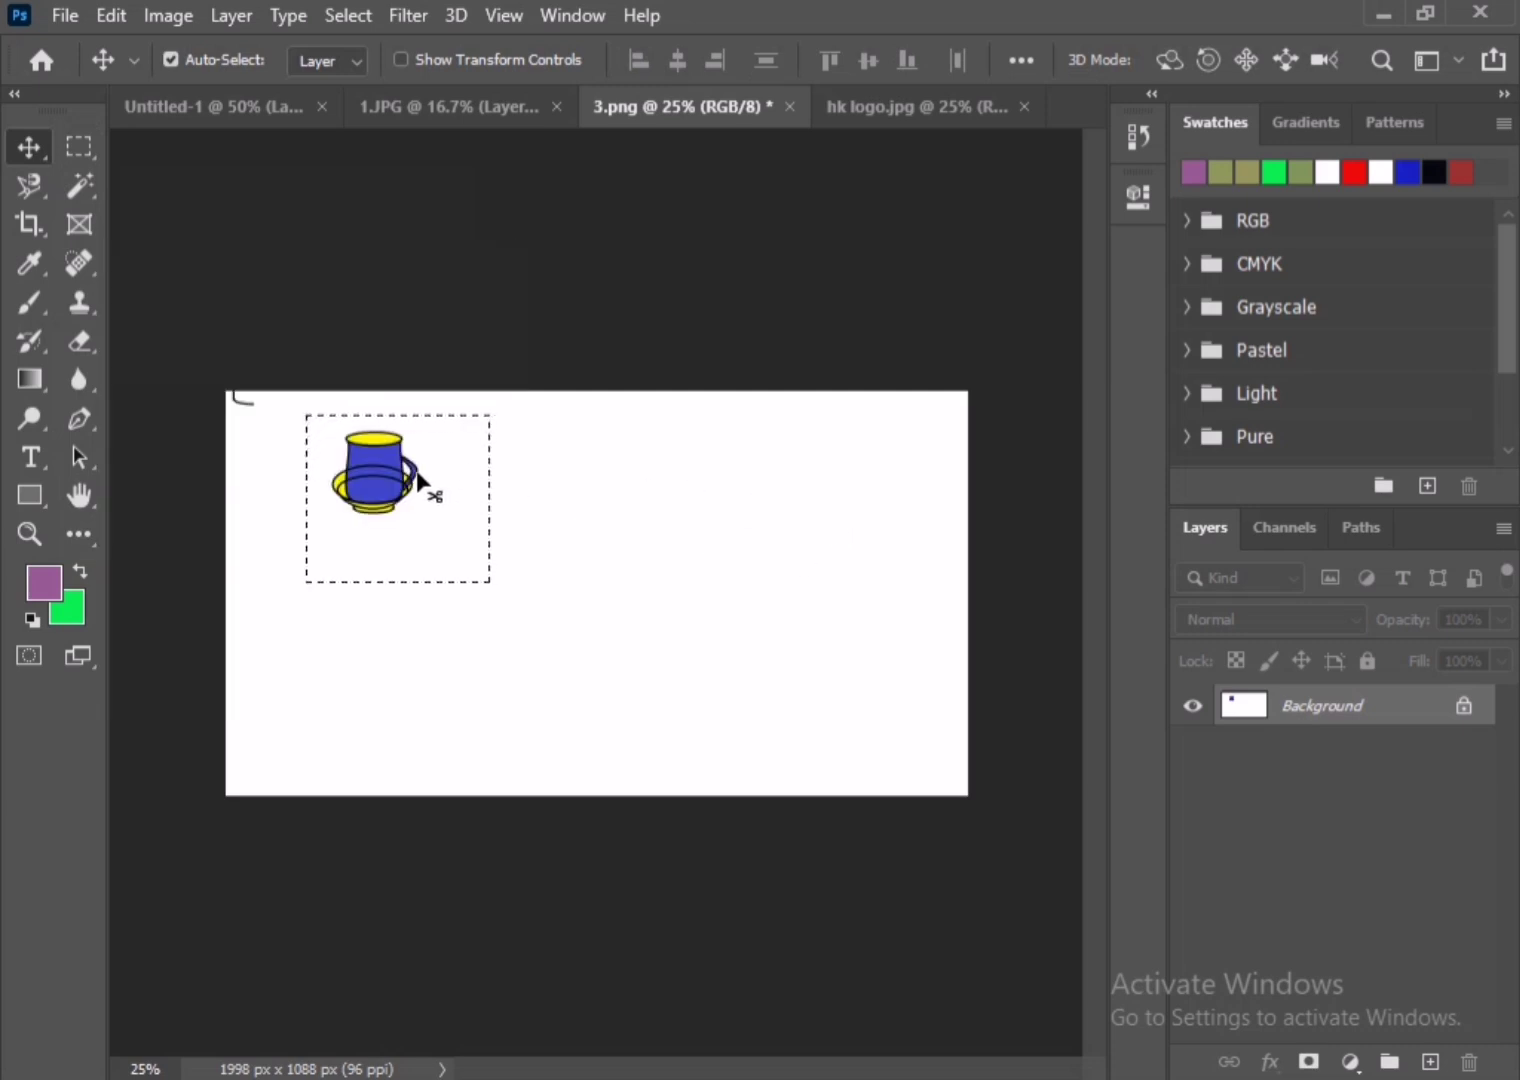
drag(417, 481, 419, 106)
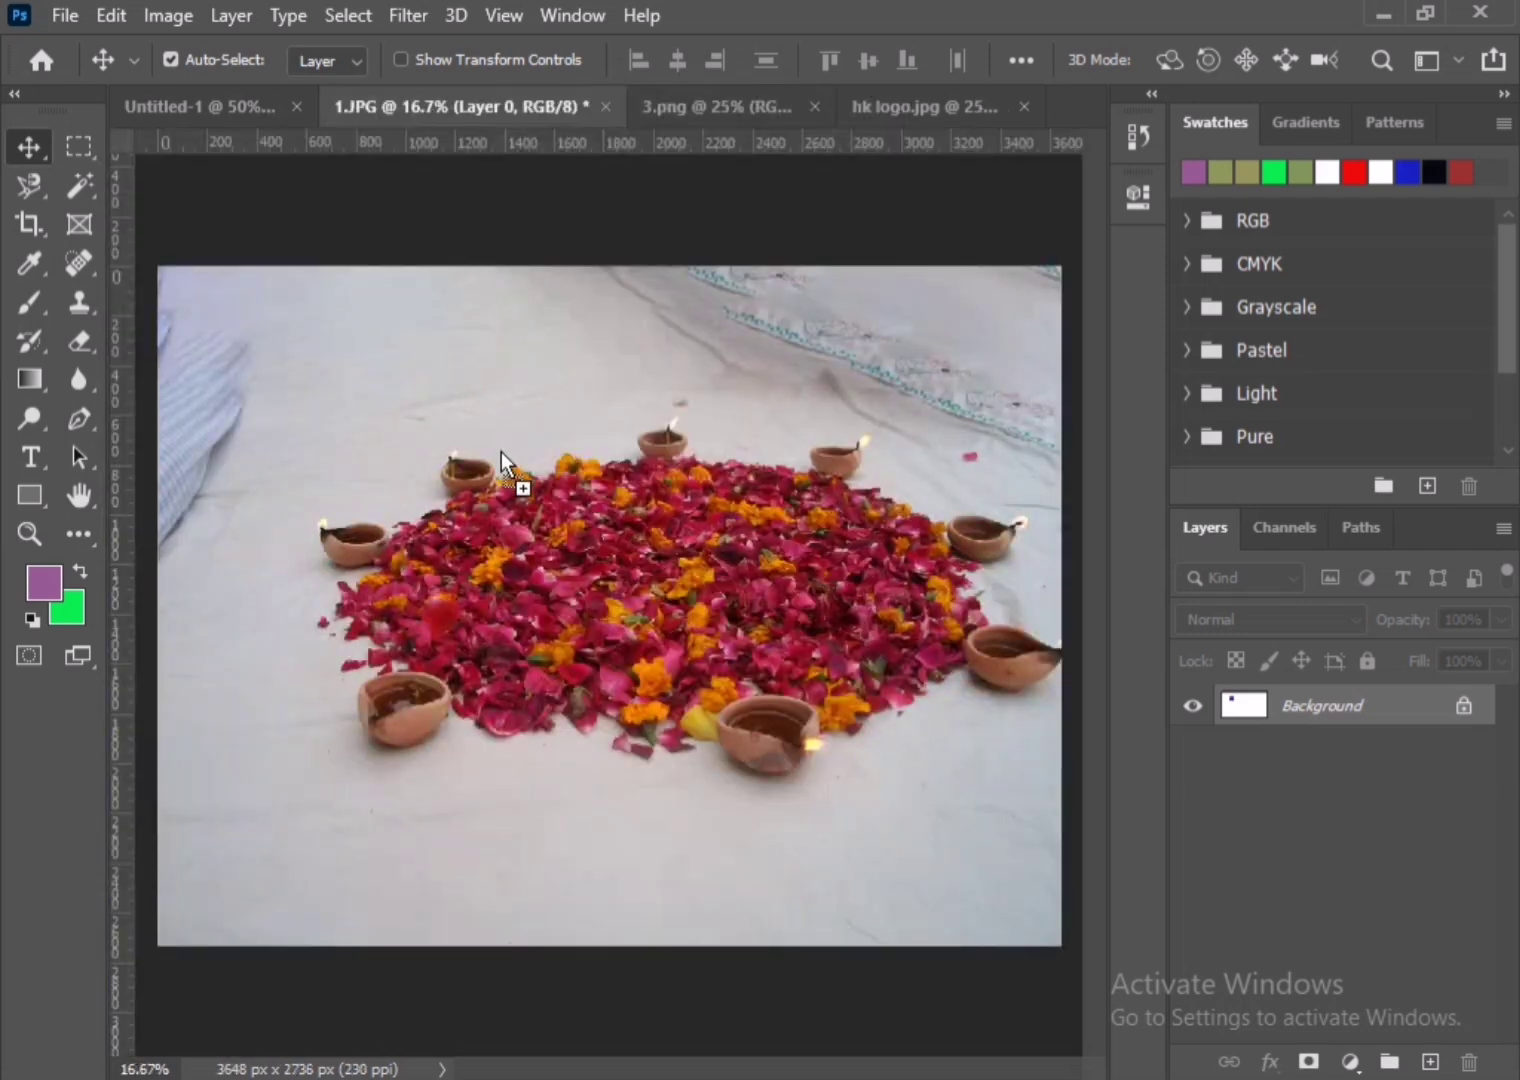
drag(520, 486, 521, 488)
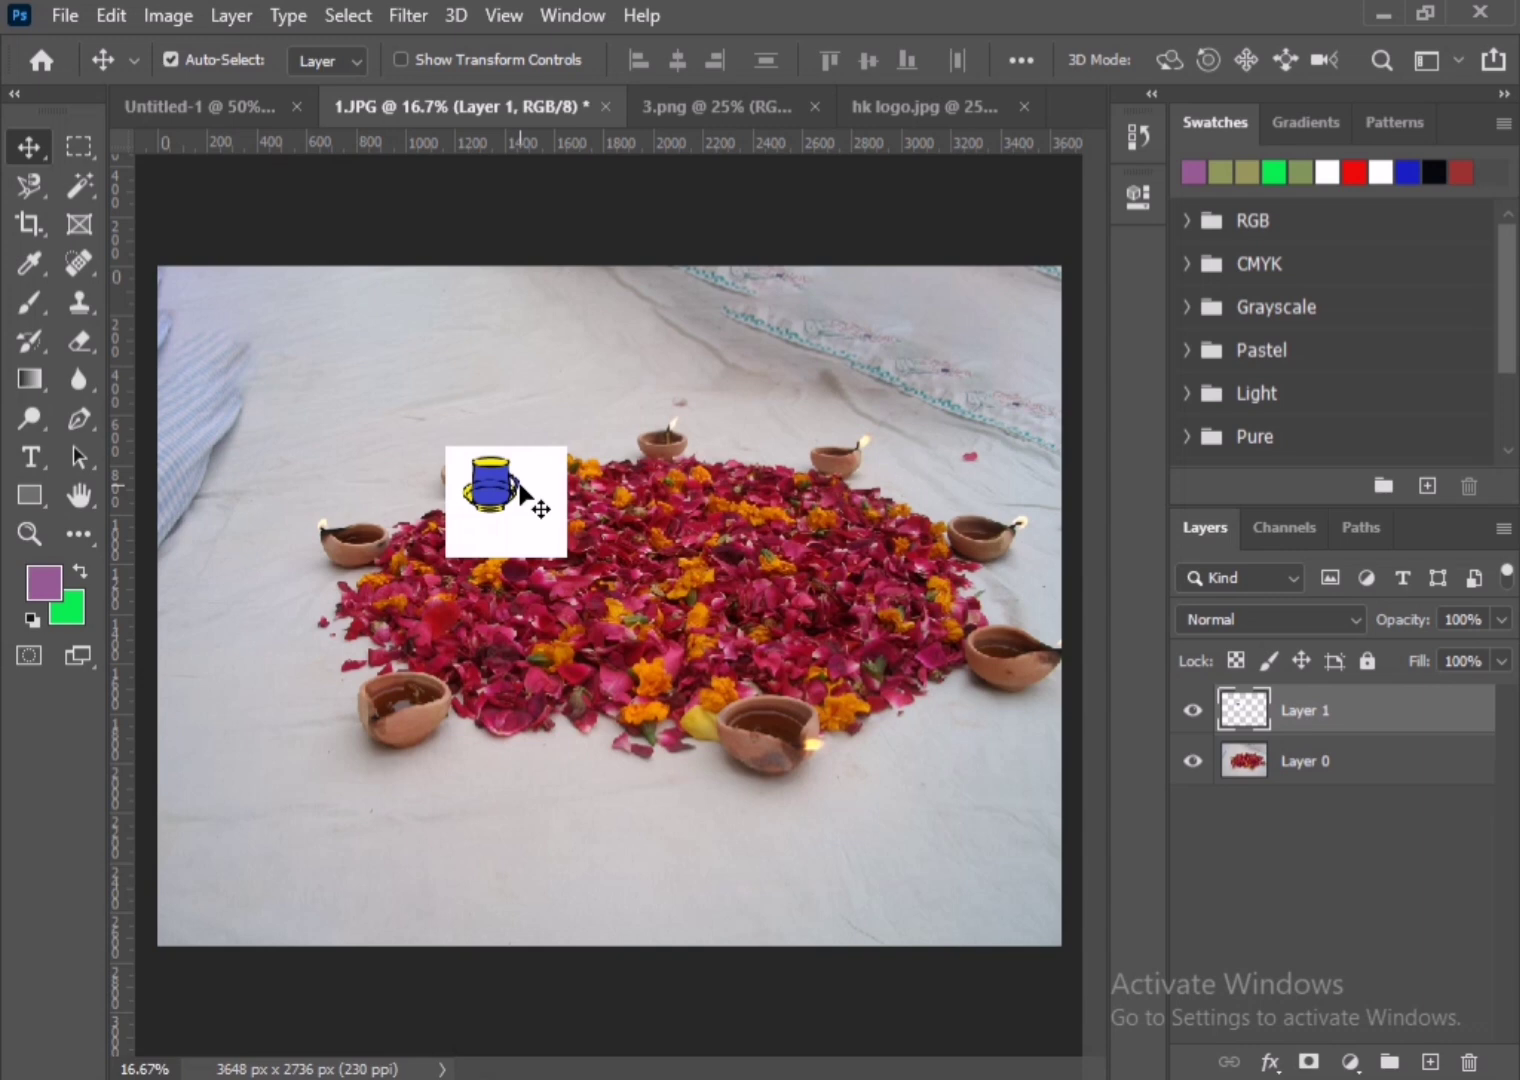
key(ctrl+z)
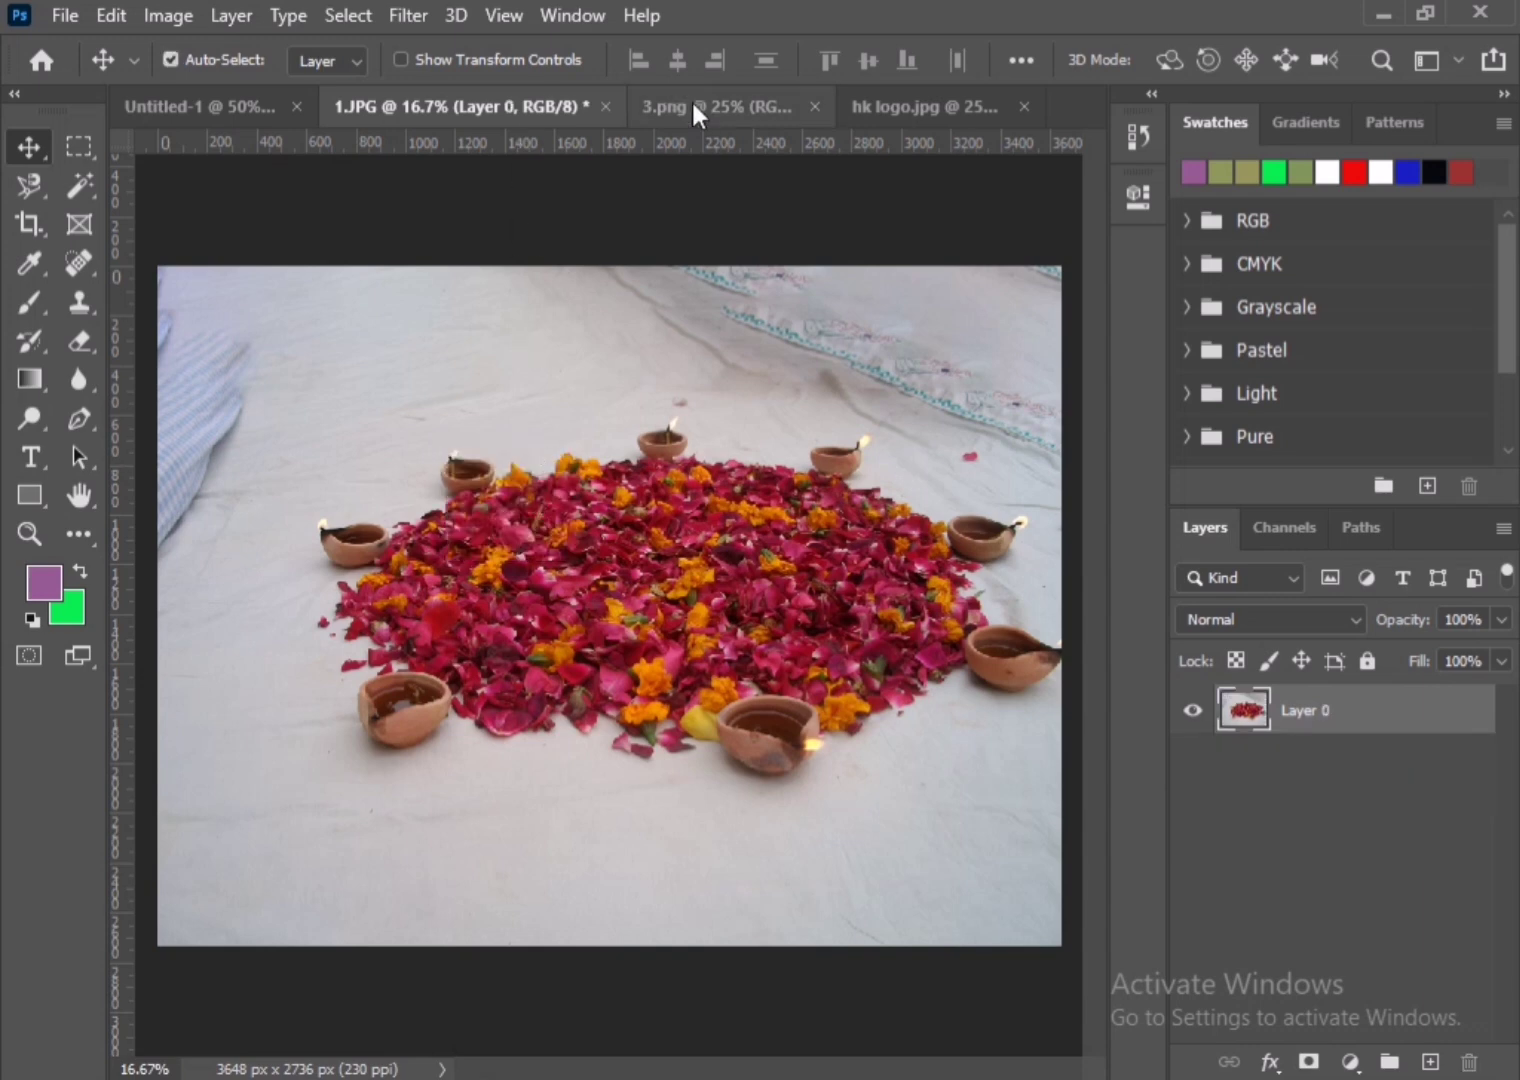
- Try to copy the entire 3.png canvas and paste it into 1.JPG, and undo the paste
click(691, 104)
key(ctrl+a)
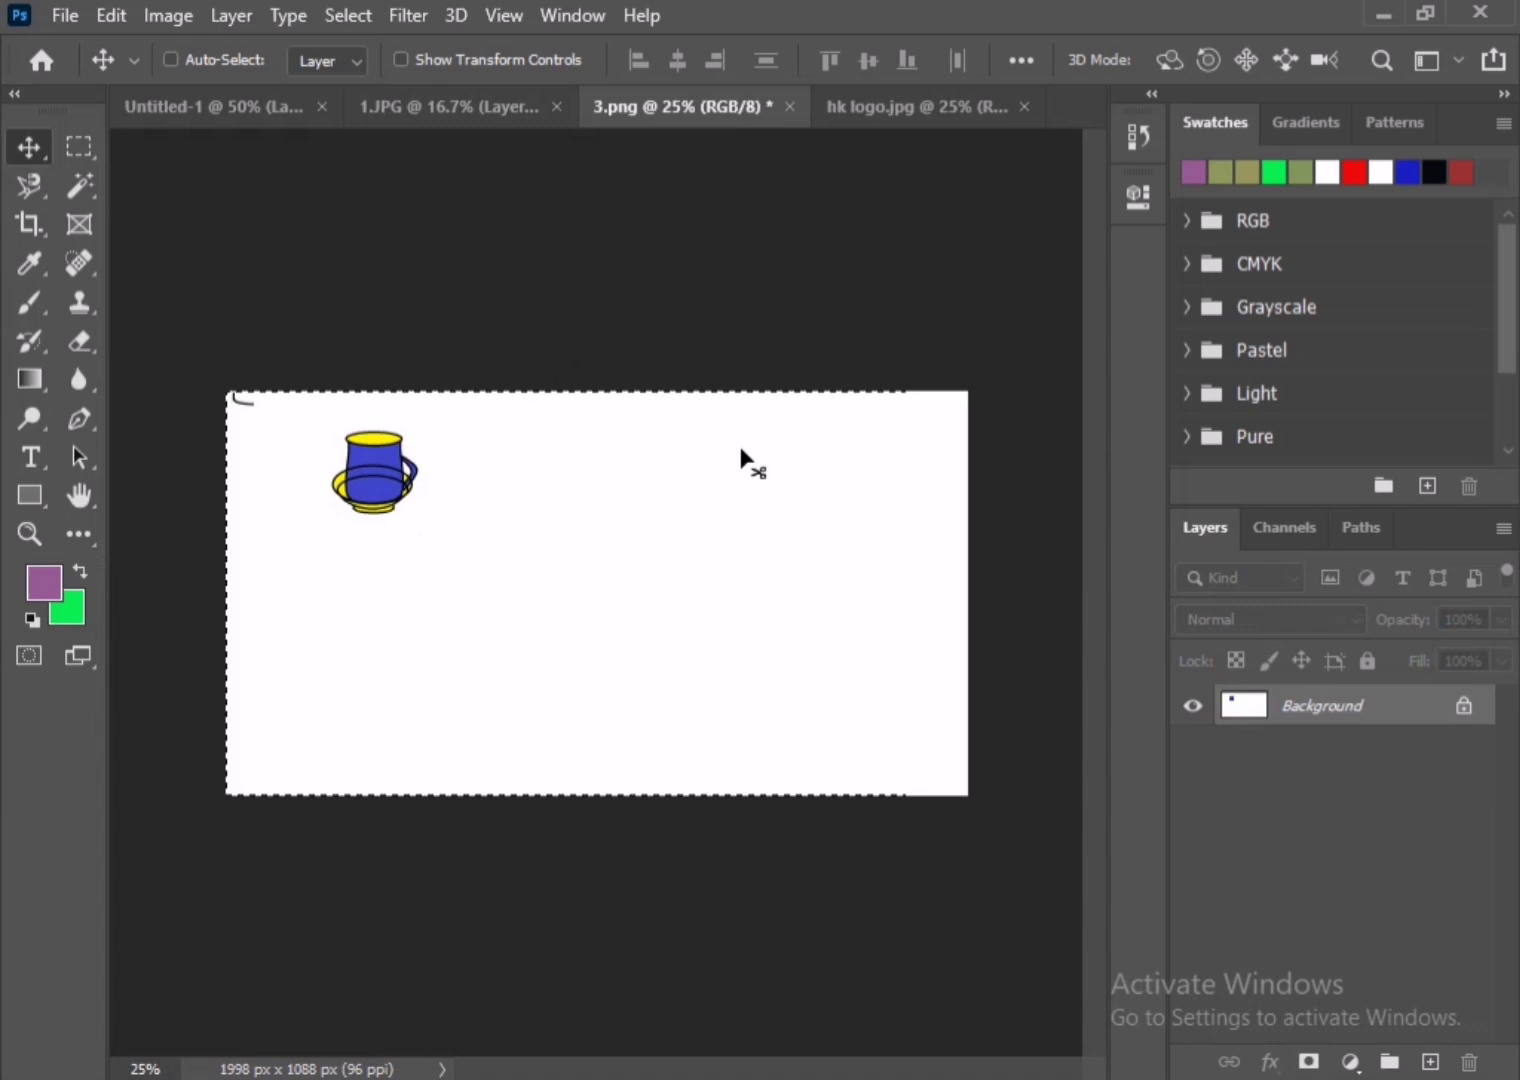
click(422, 97)
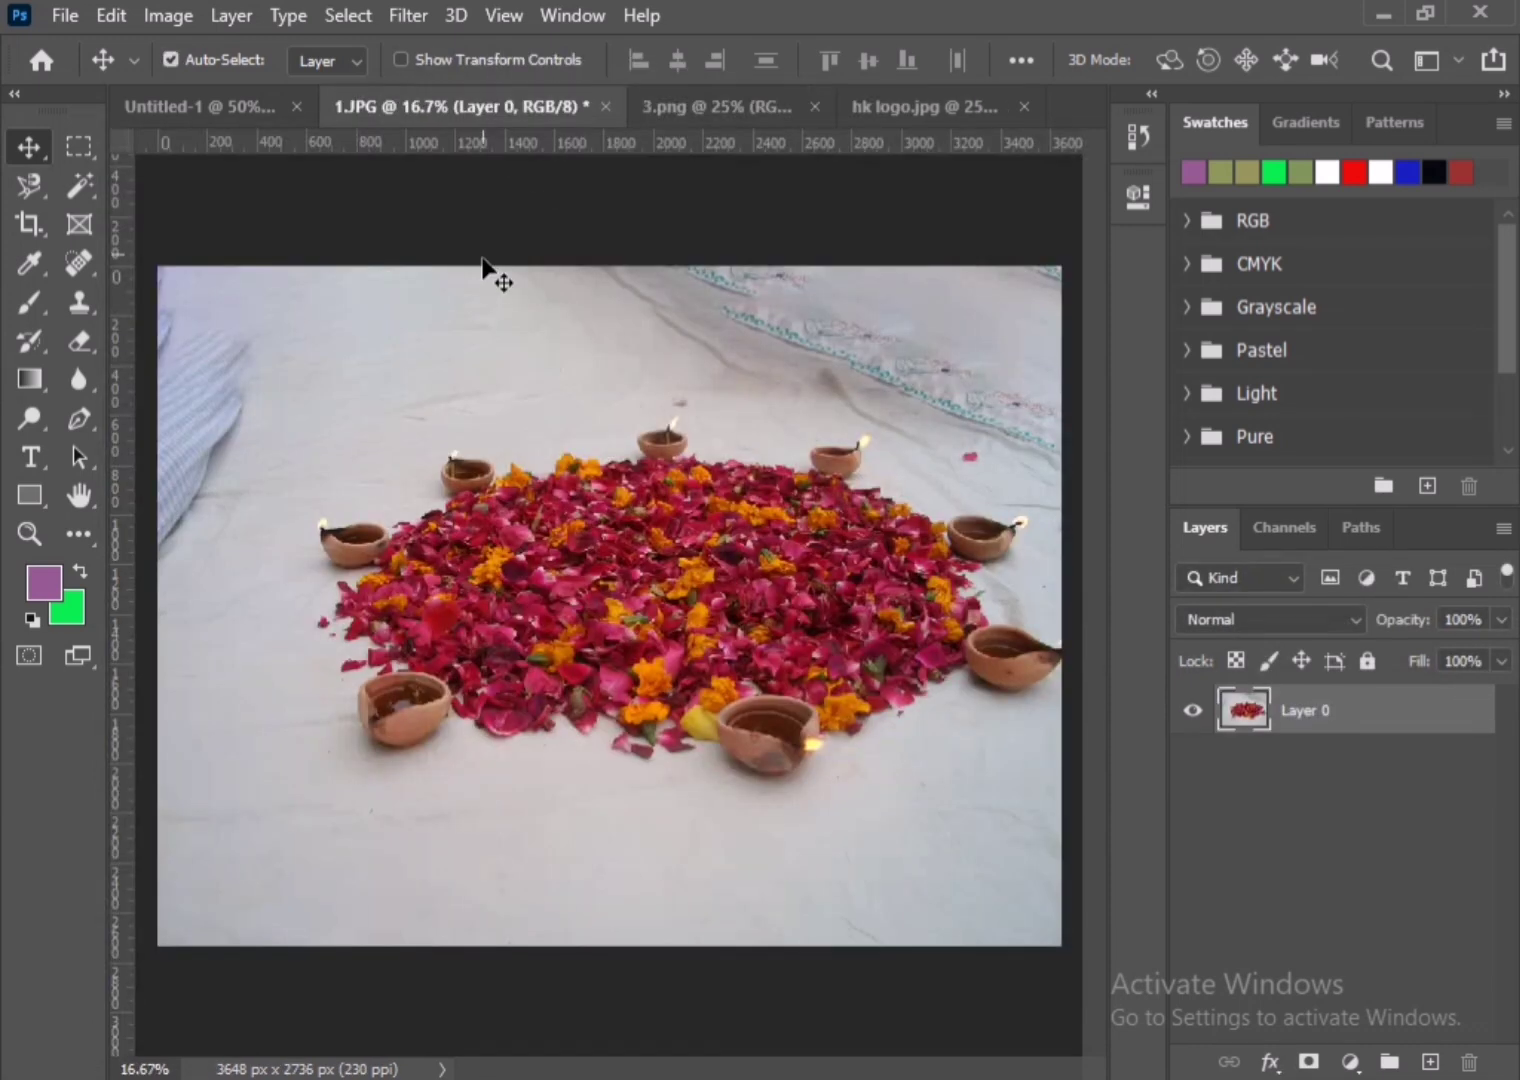
key(ctrl+v)
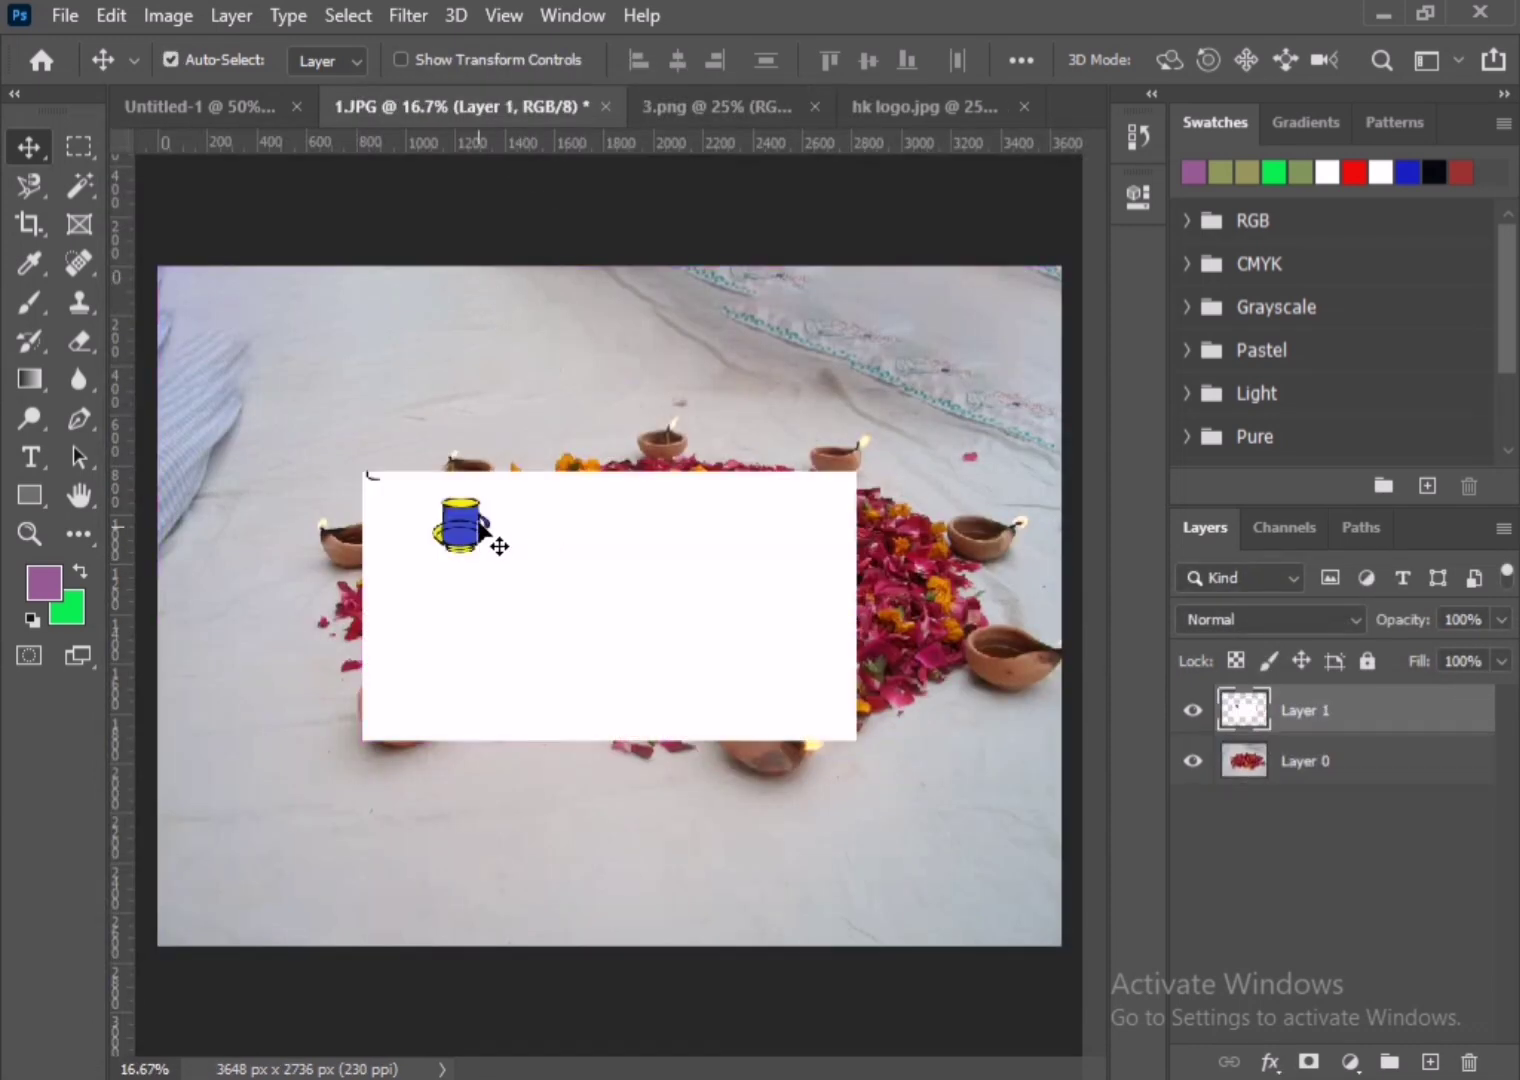
key(ctrl+z)
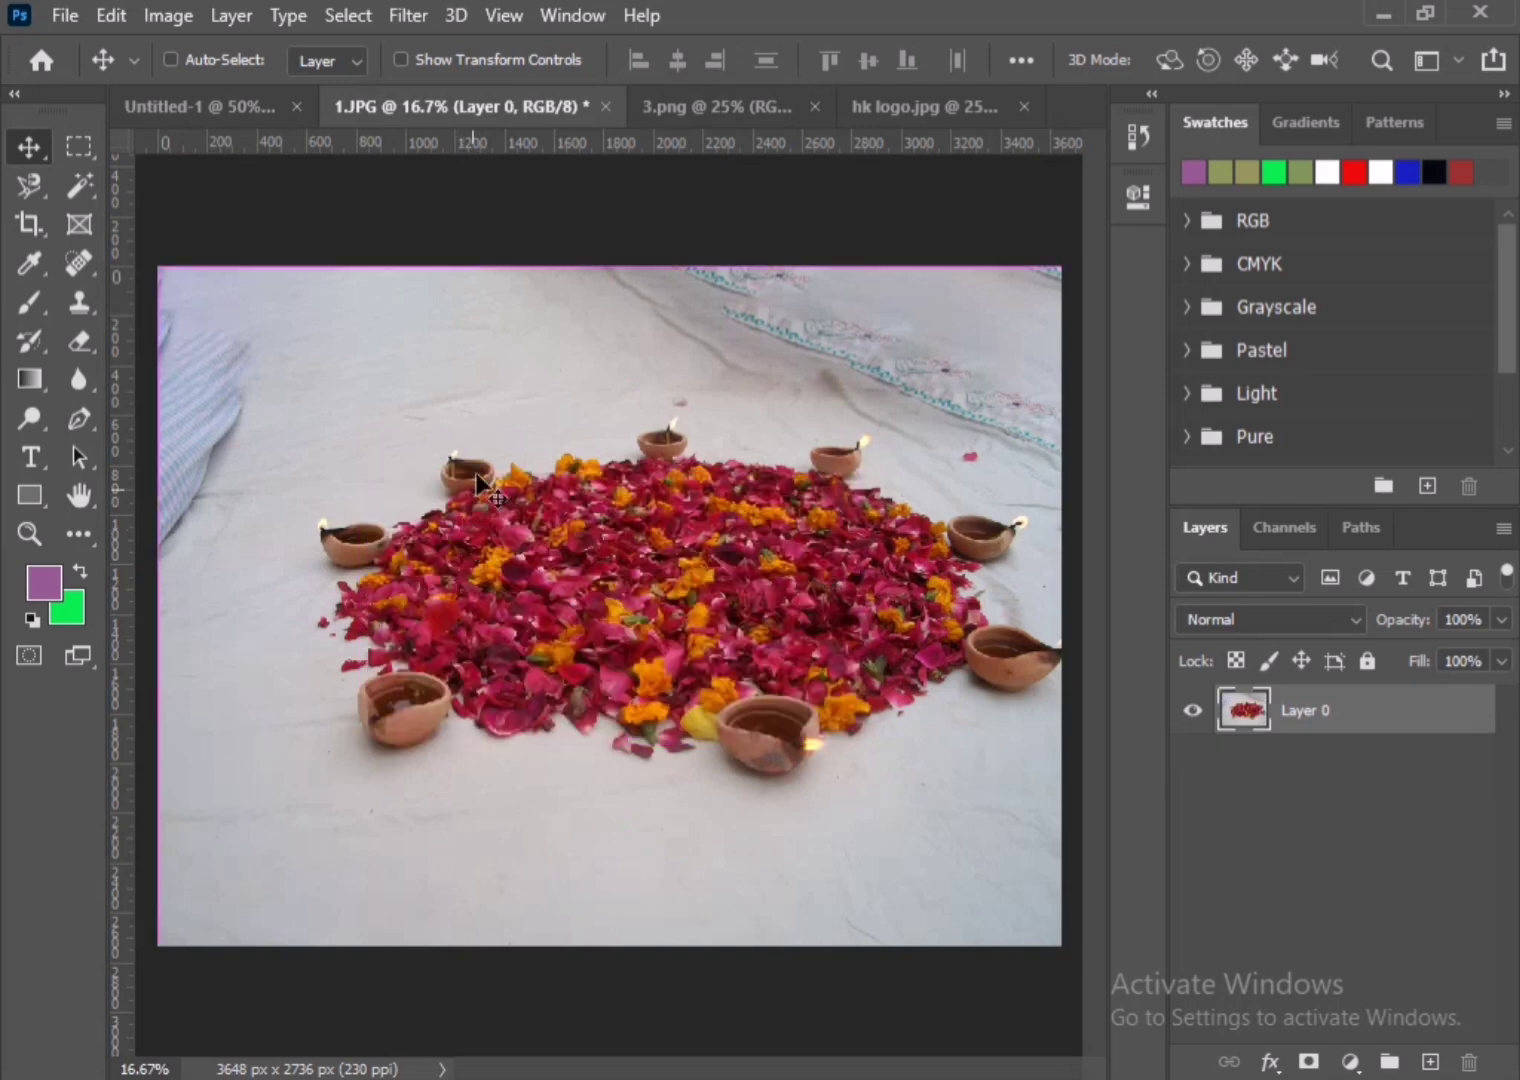
- Reselect only the mug in 3.png with a rectangular marquee and move a copy into 1.JPG with the Move tool
click(701, 107)
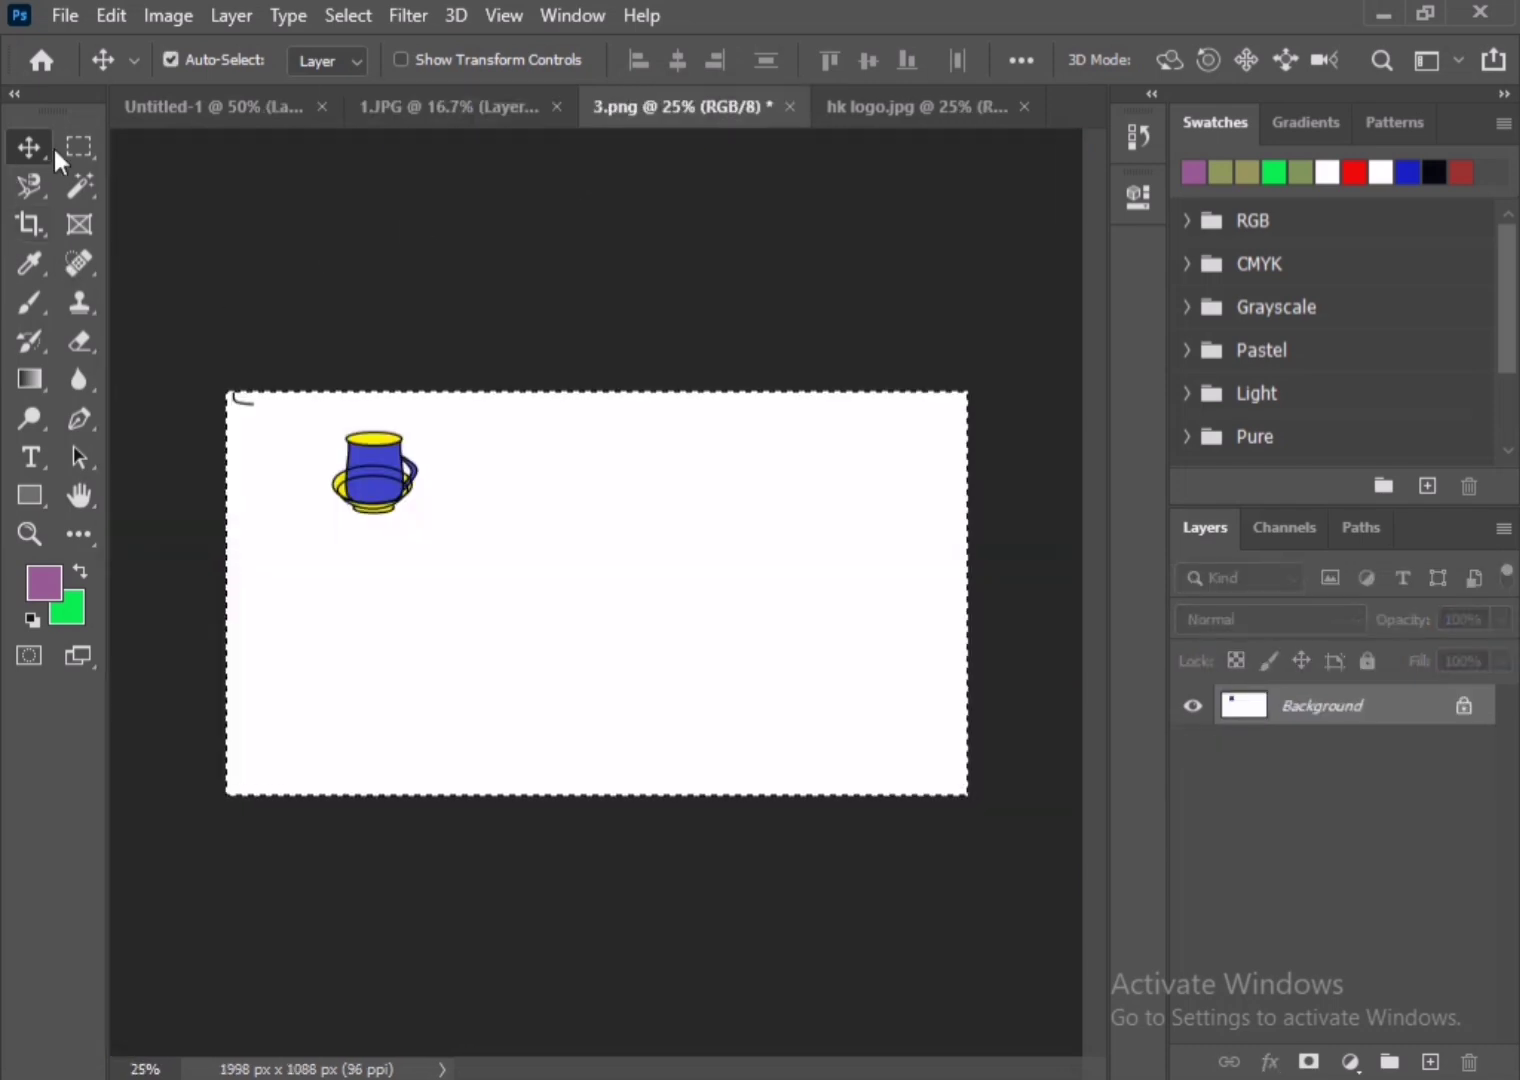
click(79, 147)
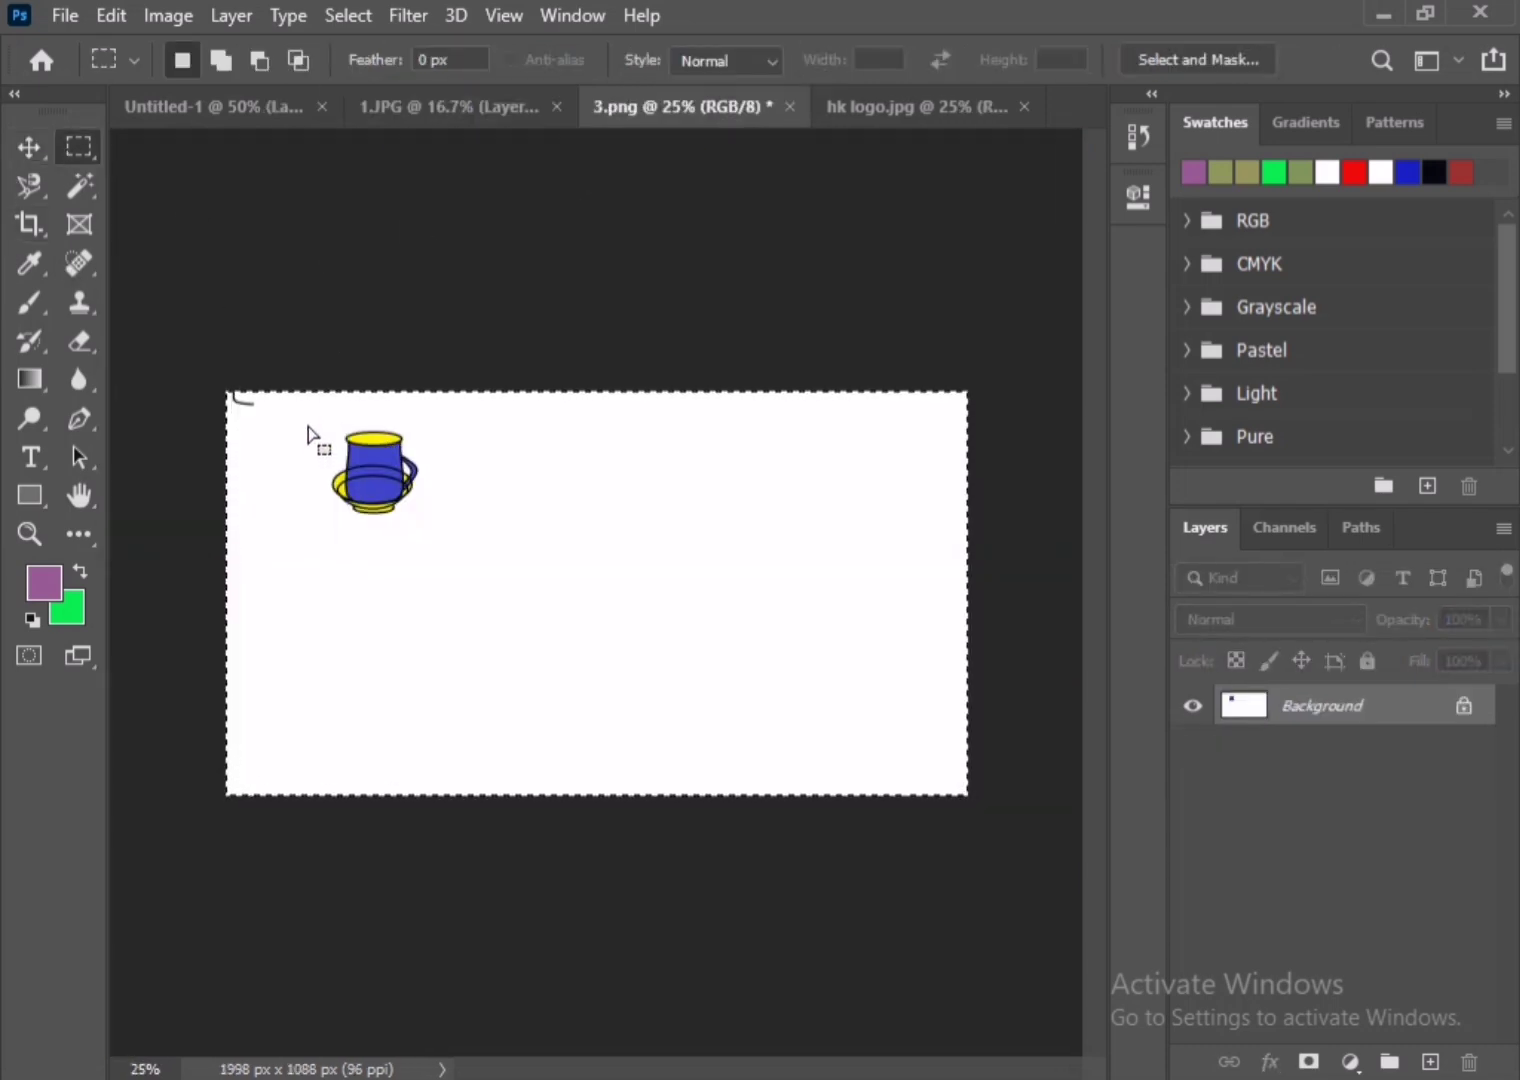
key(ctrl+d)
drag(301, 414, 452, 546)
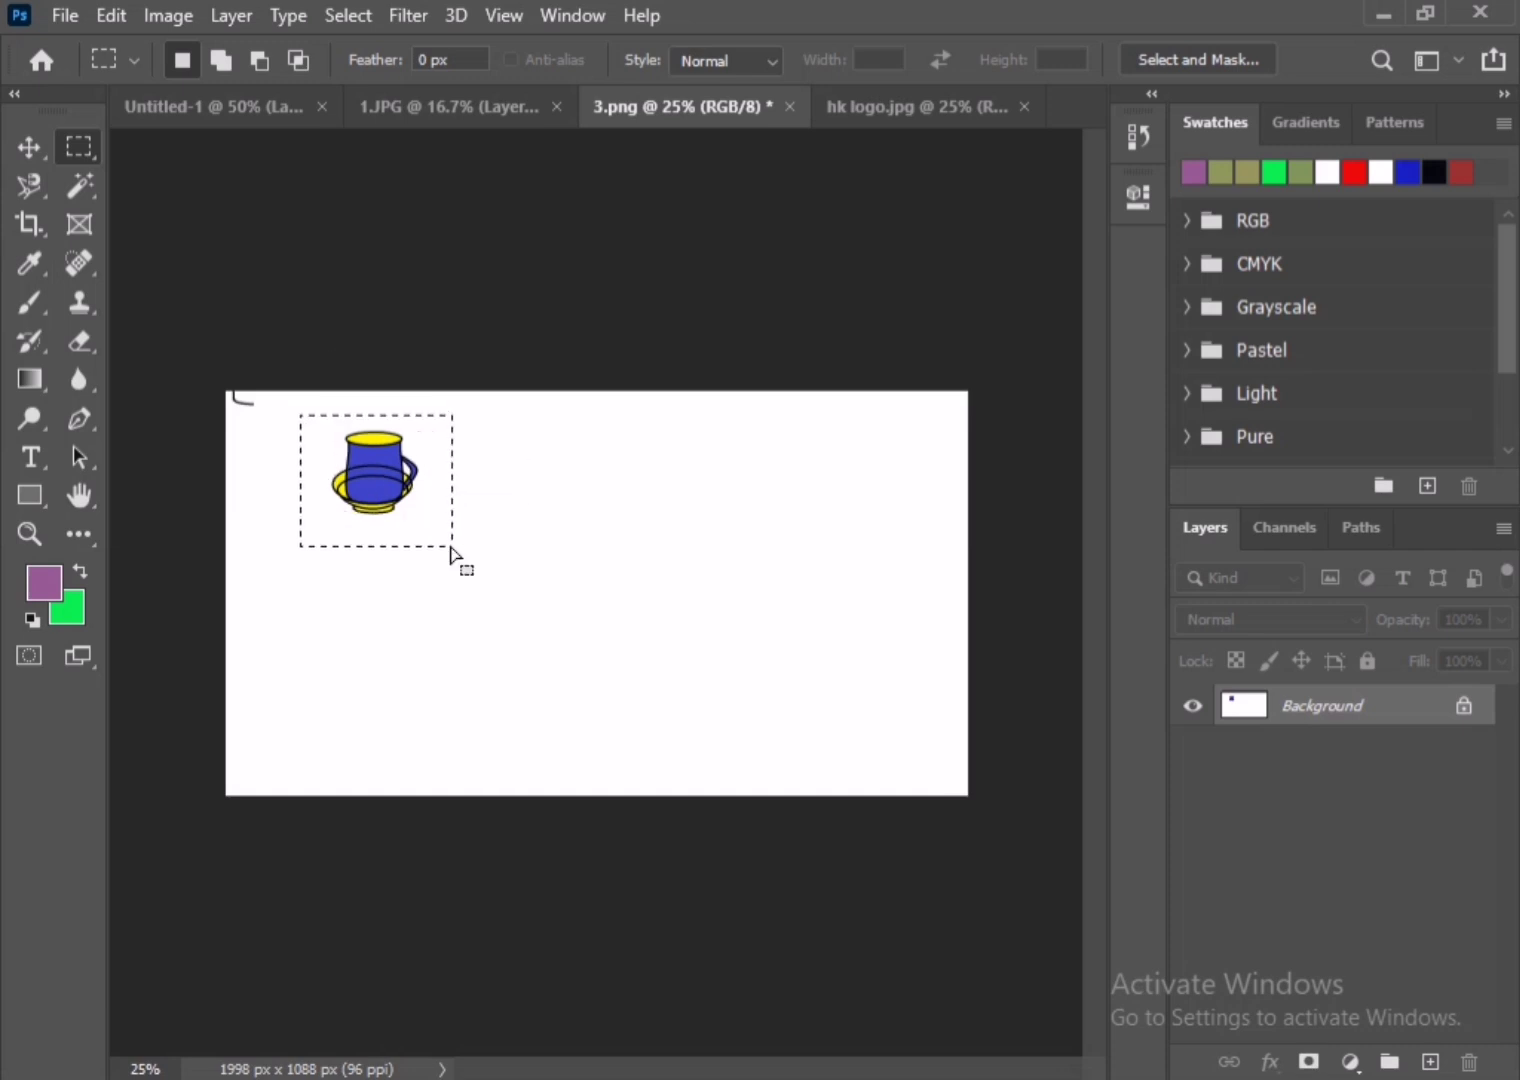
click(29, 147)
drag(383, 451, 480, 450)
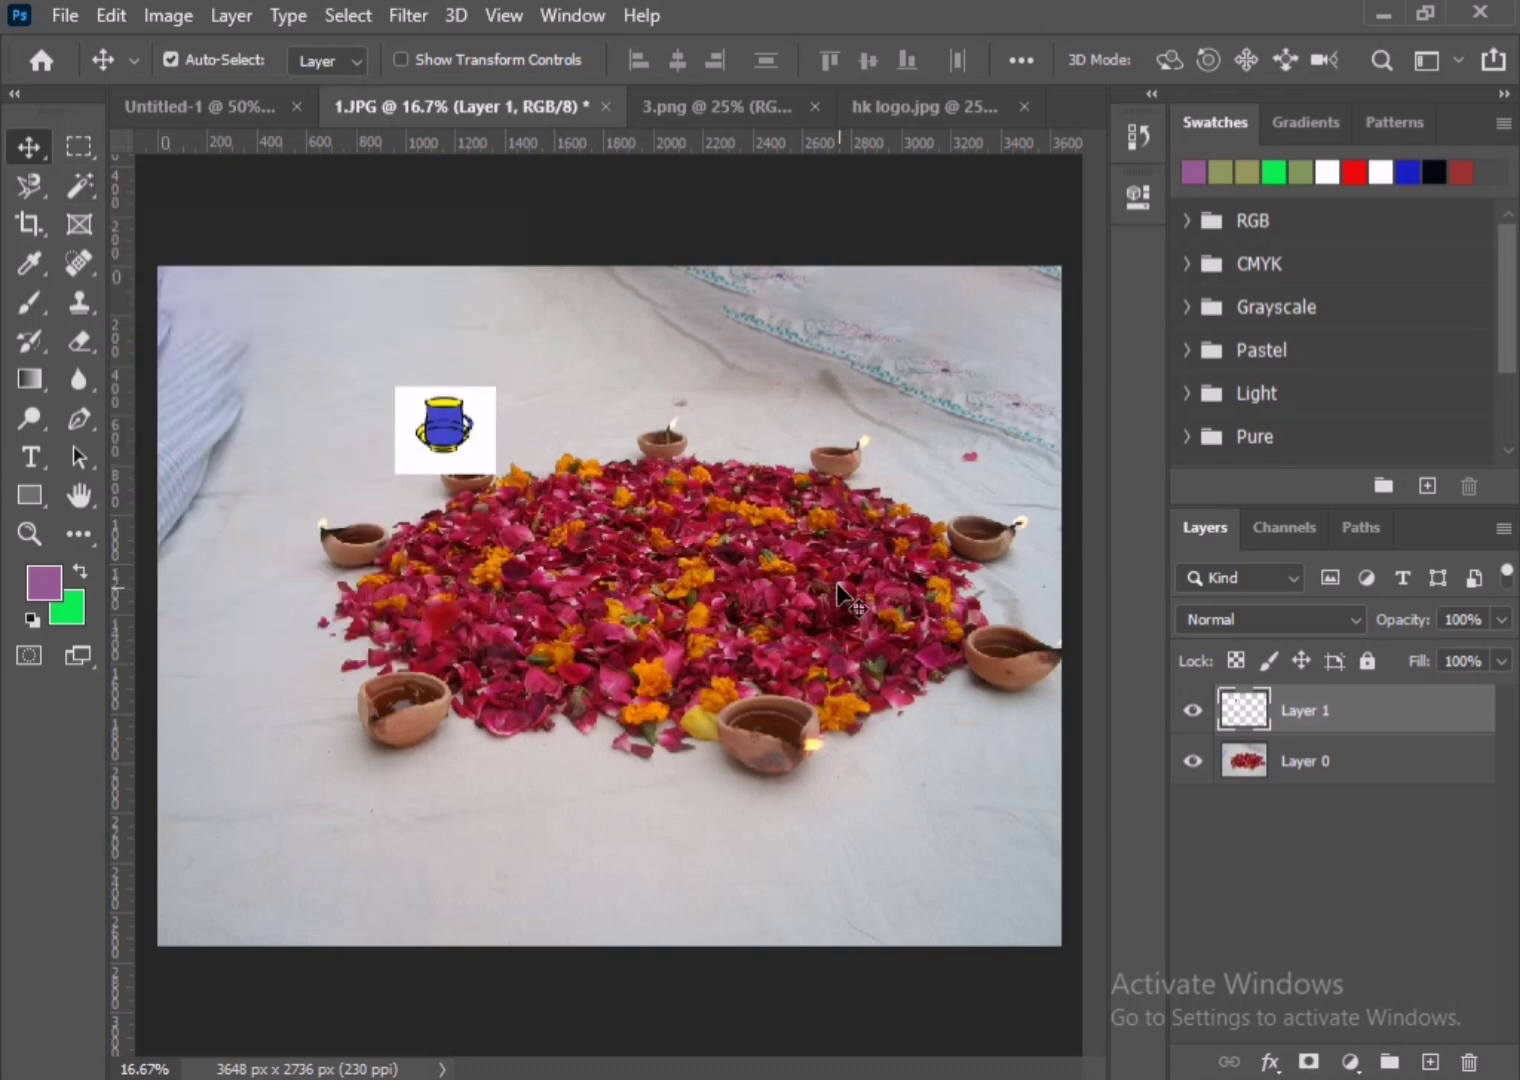
- Move the mug layer onto the middle of the flower petals in 1.JPG
key(ctrl)
key(ctrl+plus)
key(ctrl+plus)
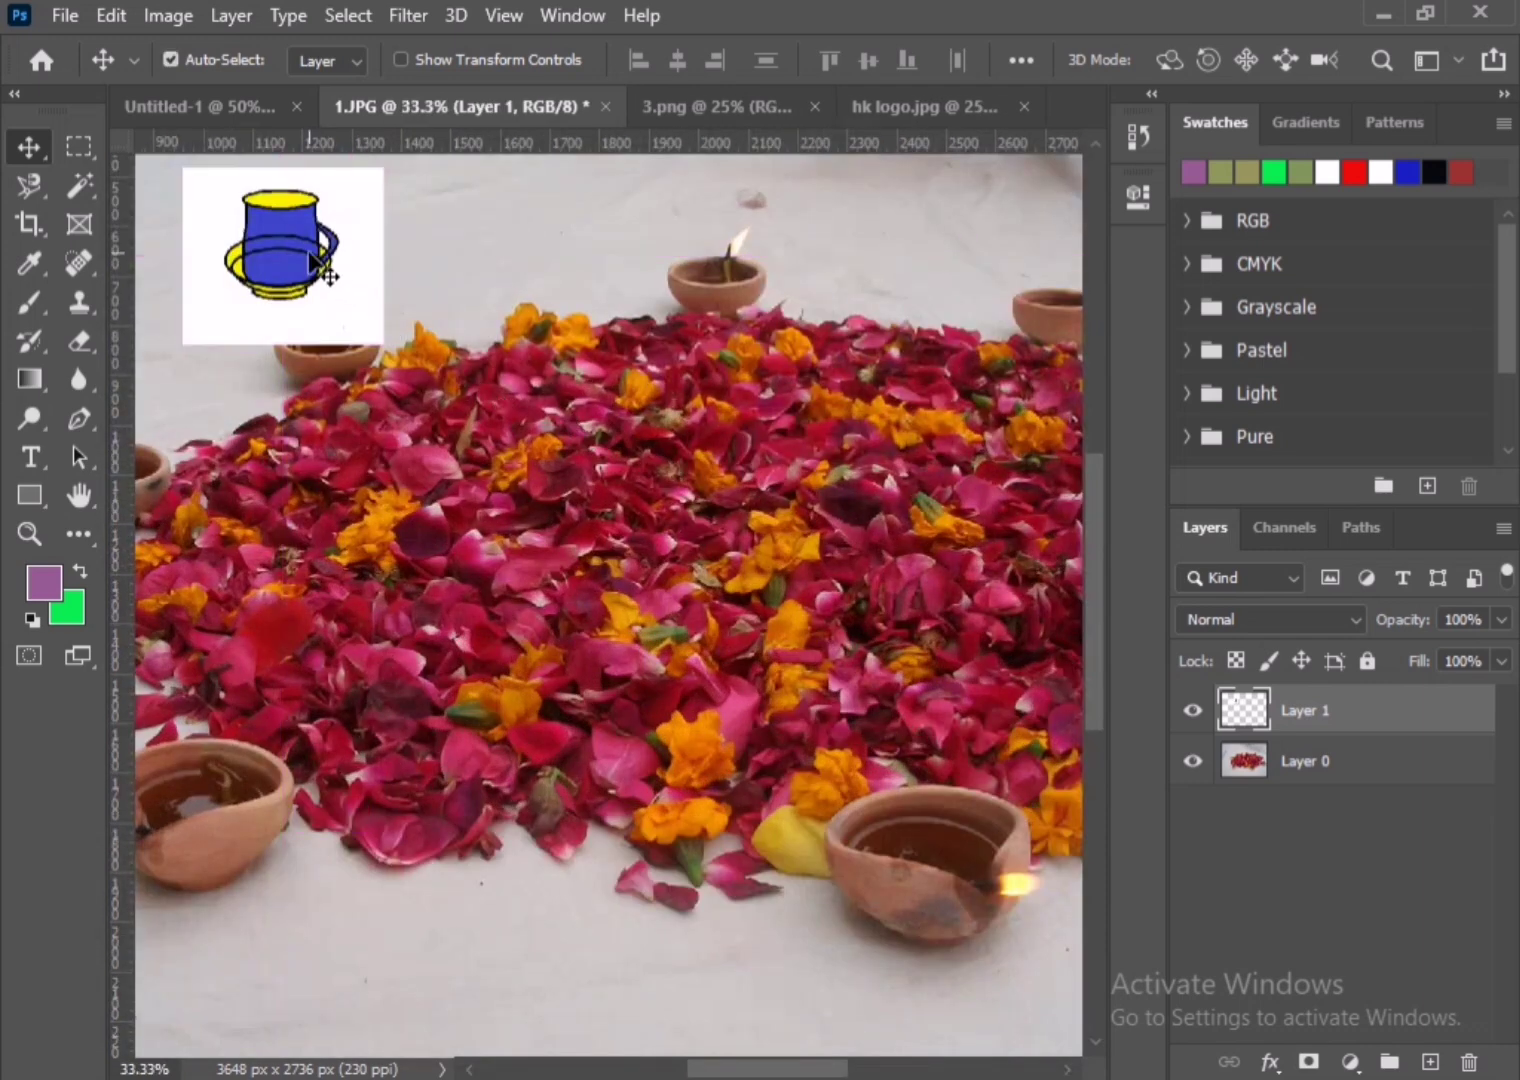
drag(330, 298, 669, 566)
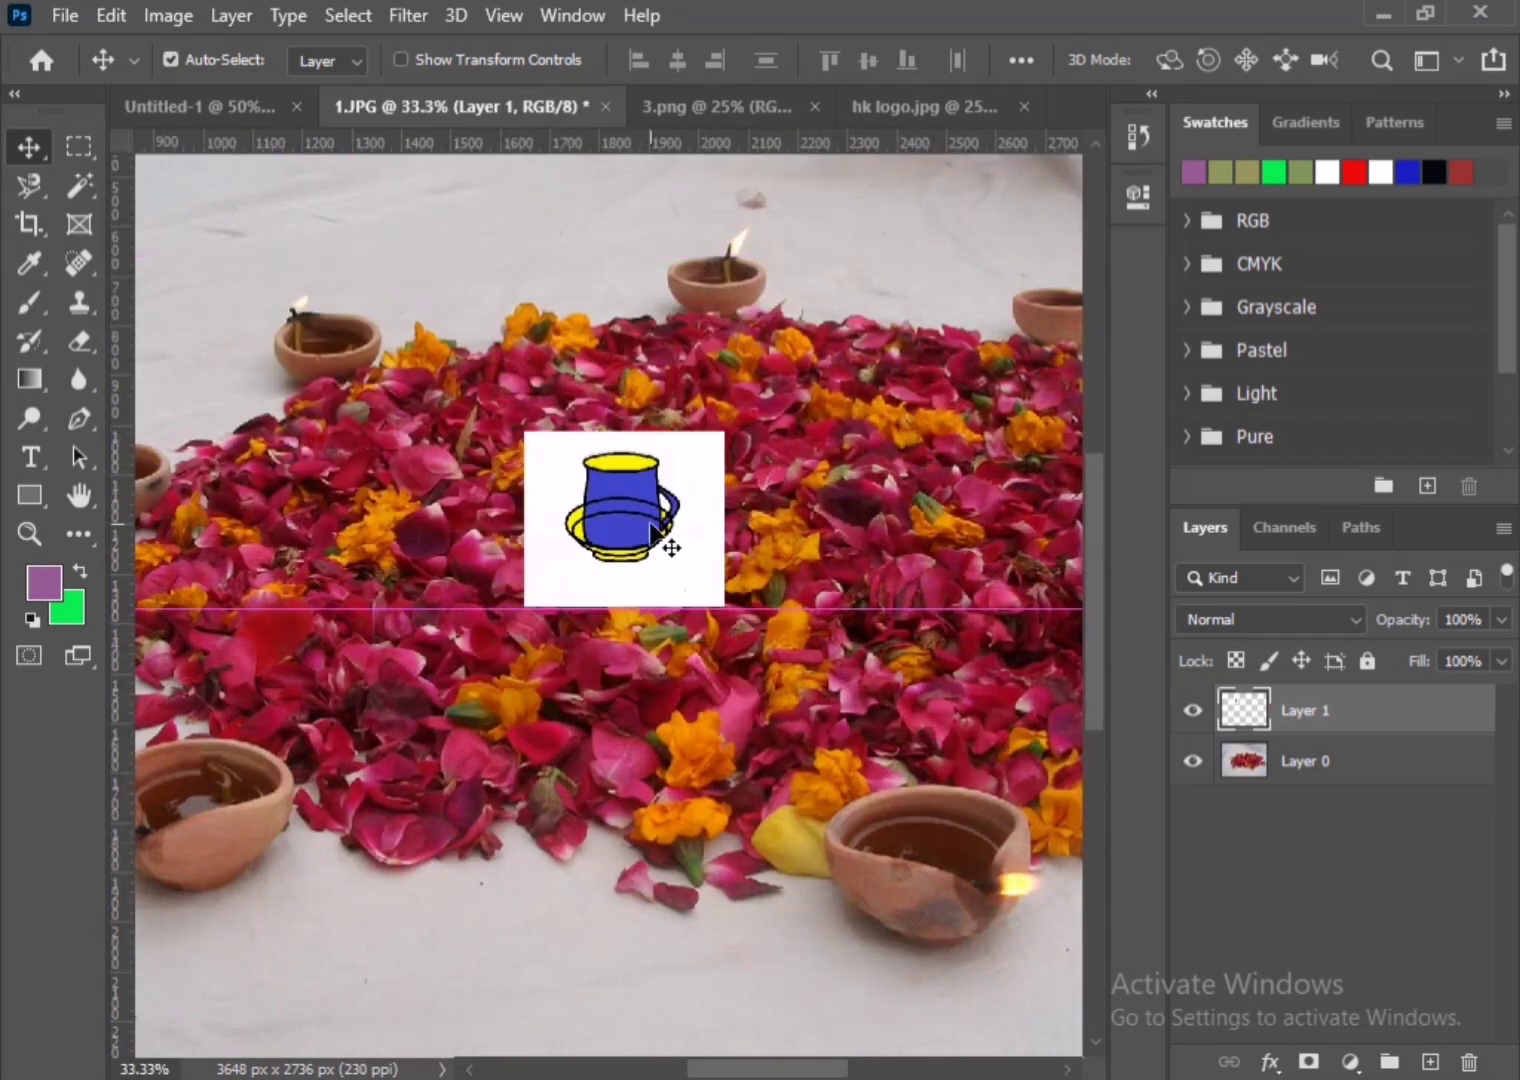
- Lock the transparent pixels of the mug layer and paint purple brush strokes across the corners of its white background
click(1237, 662)
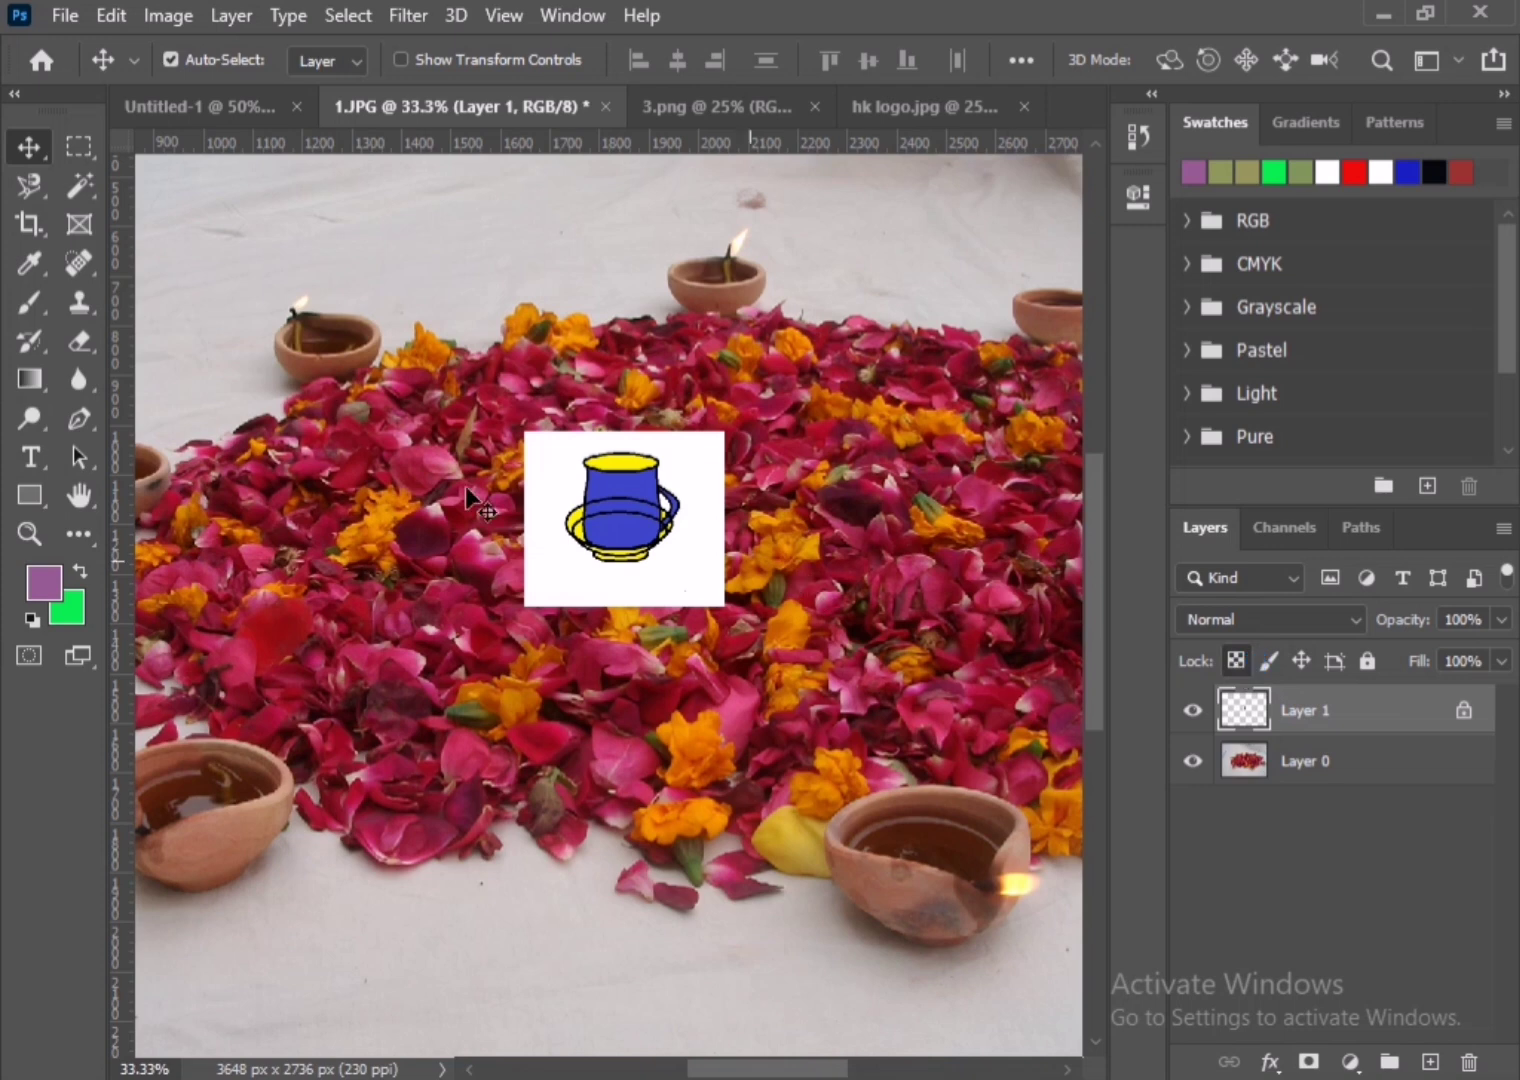
click(33, 299)
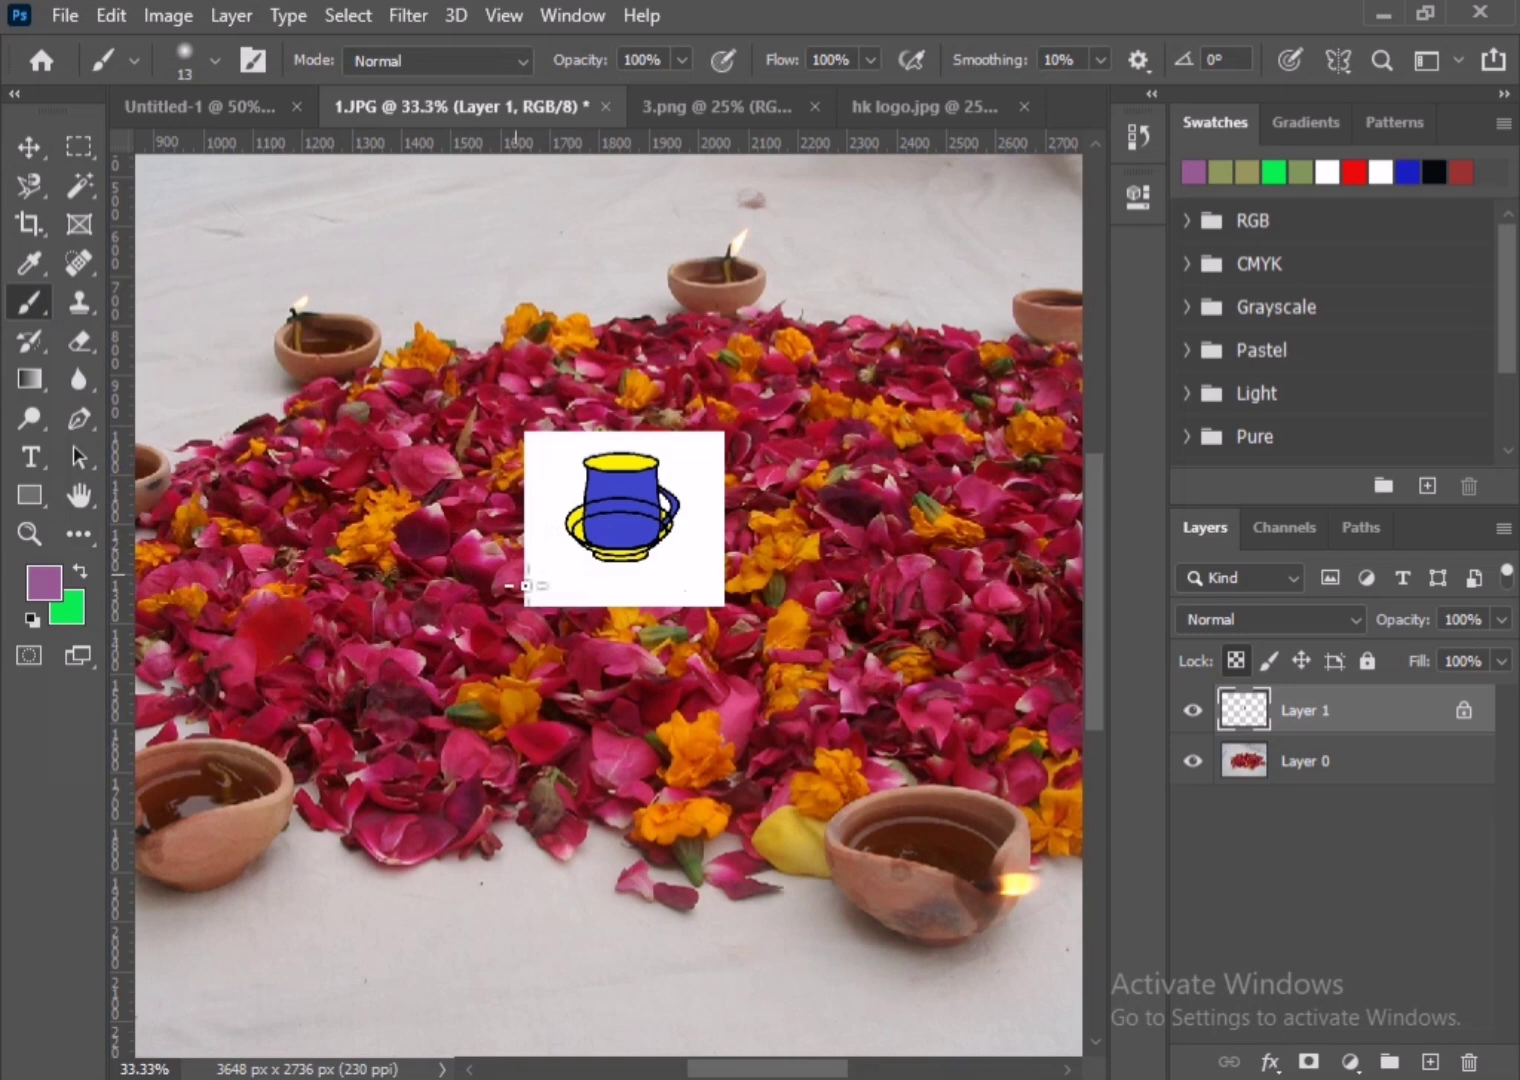
drag(530, 552, 628, 643)
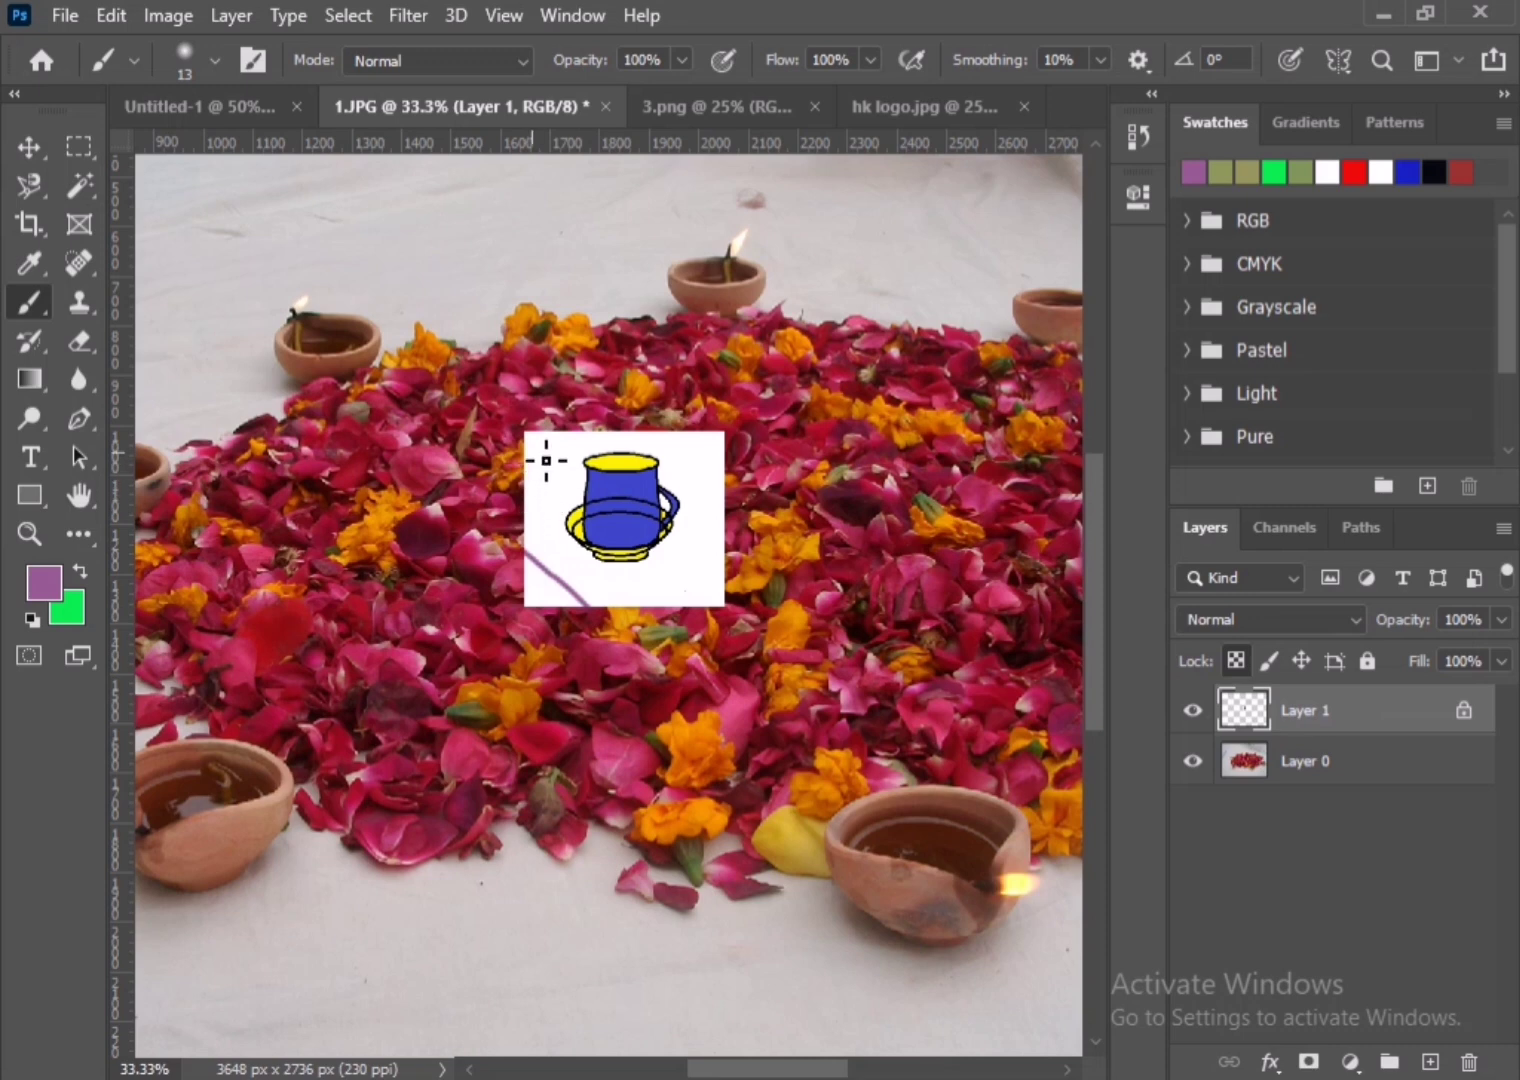
drag(577, 447, 541, 533)
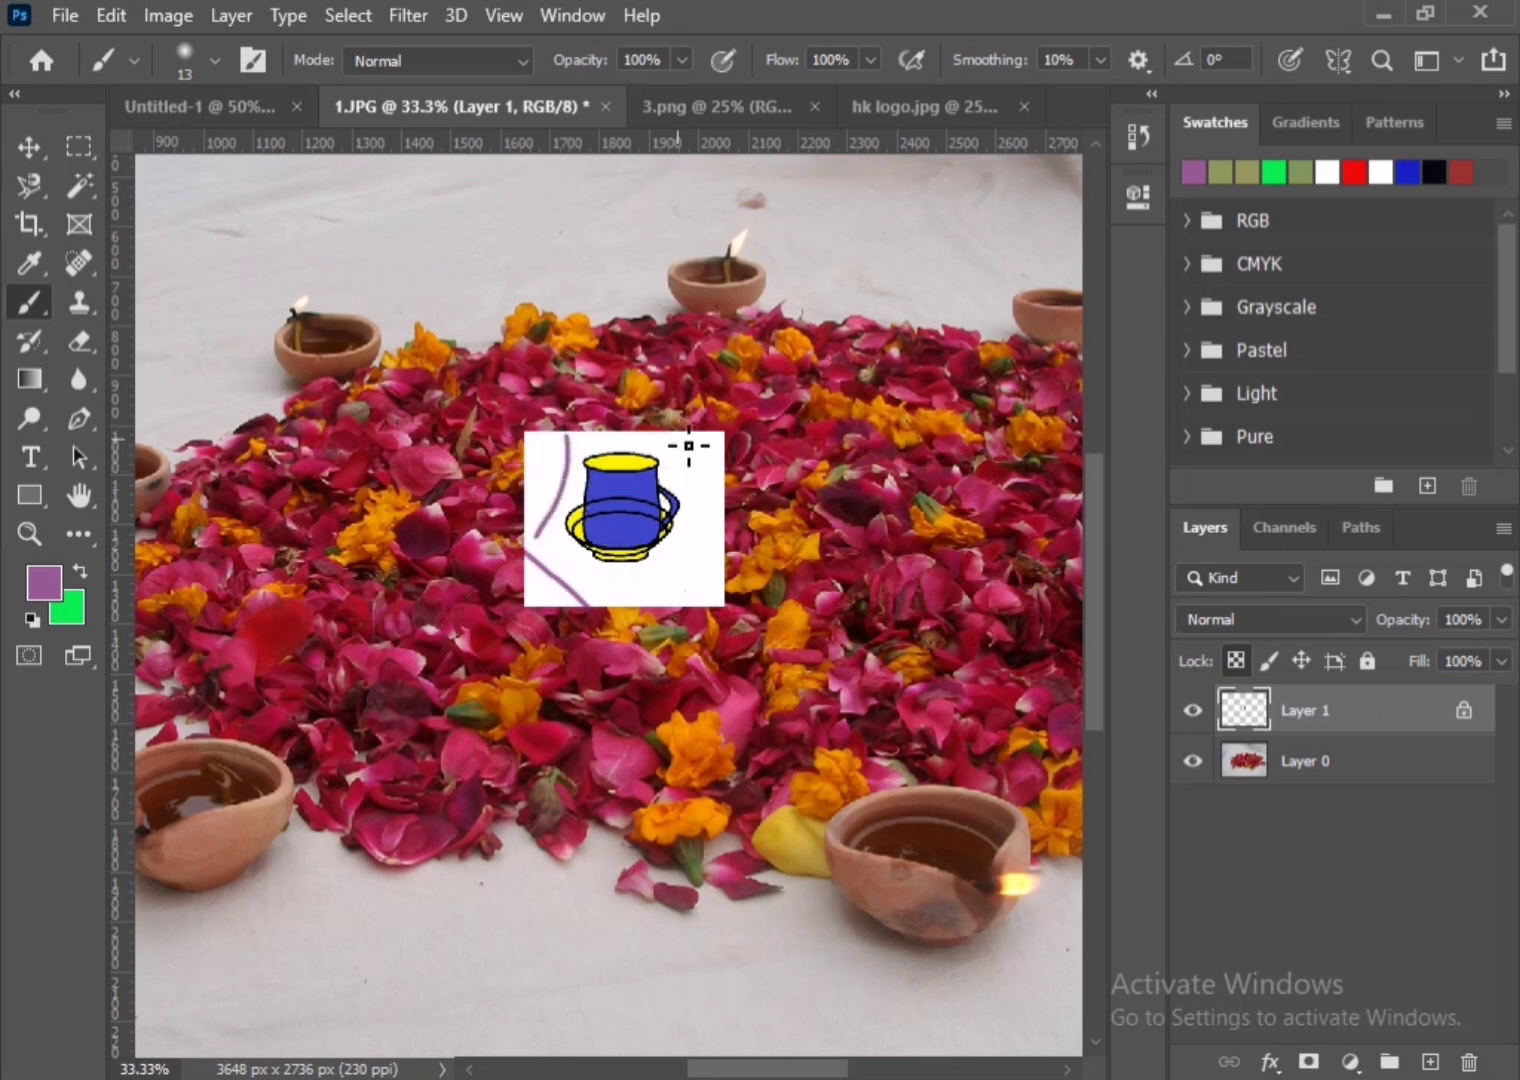
mouse_move(682, 436)
mouse_down()
mouse_move(767, 553)
mouse_move(725, 542)
mouse_move(691, 571)
mouse_move(631, 703)
mouse_up()
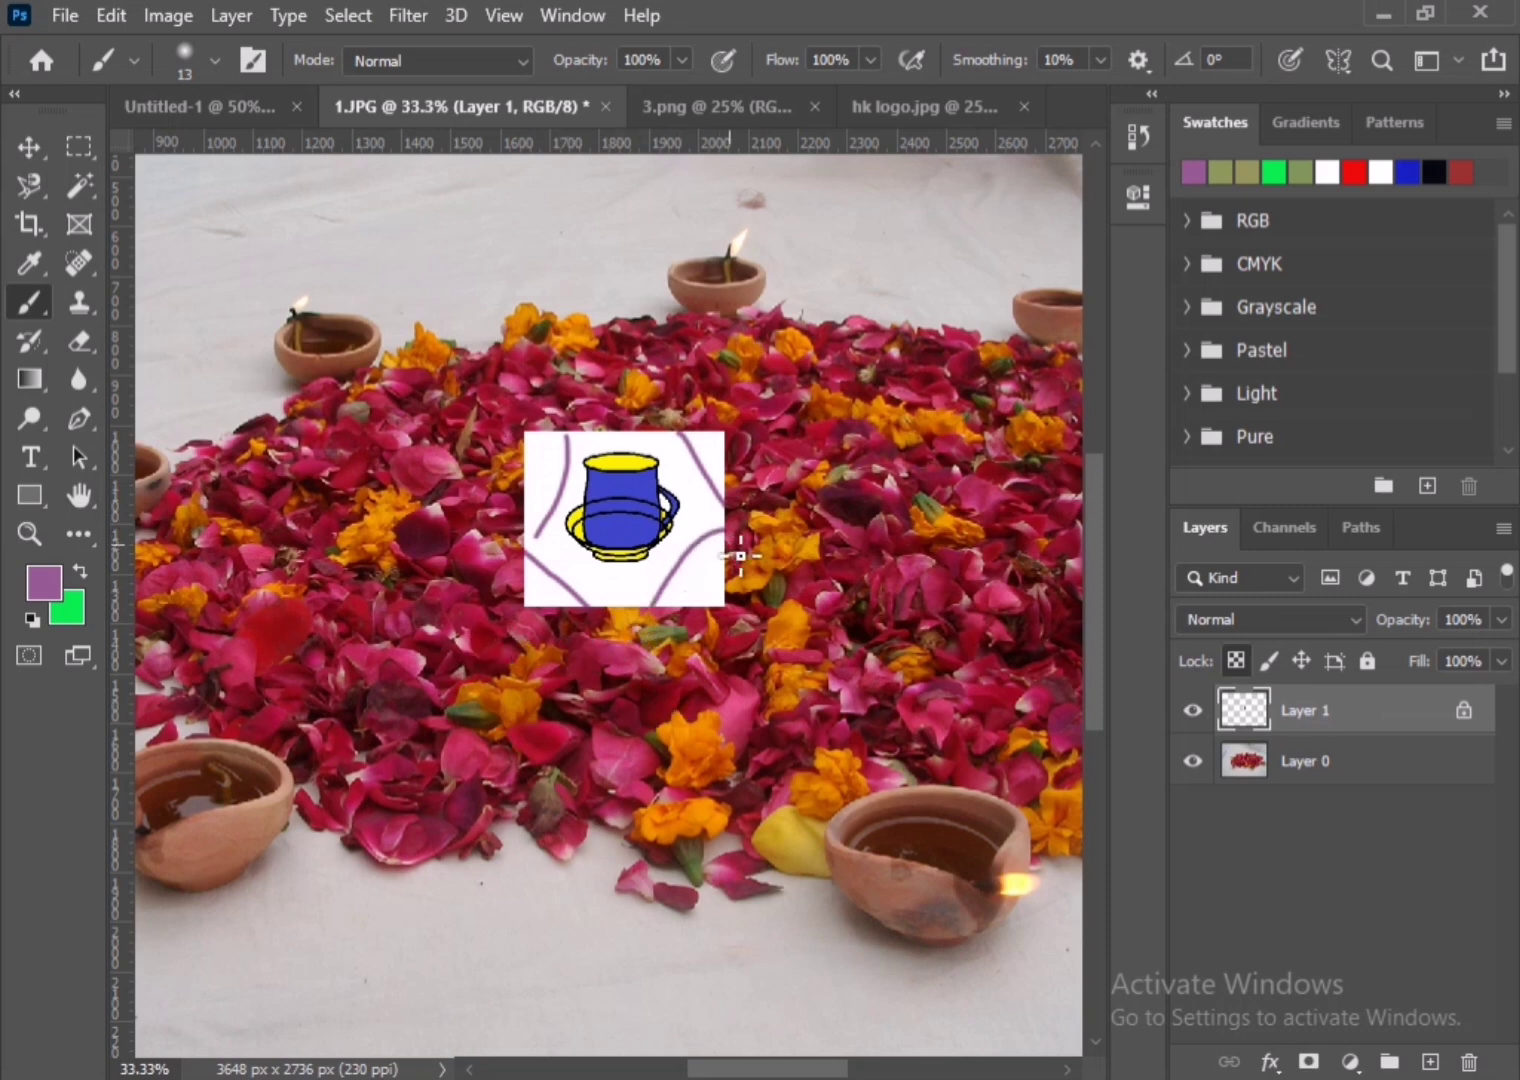
drag(736, 545, 684, 604)
drag(705, 435, 757, 515)
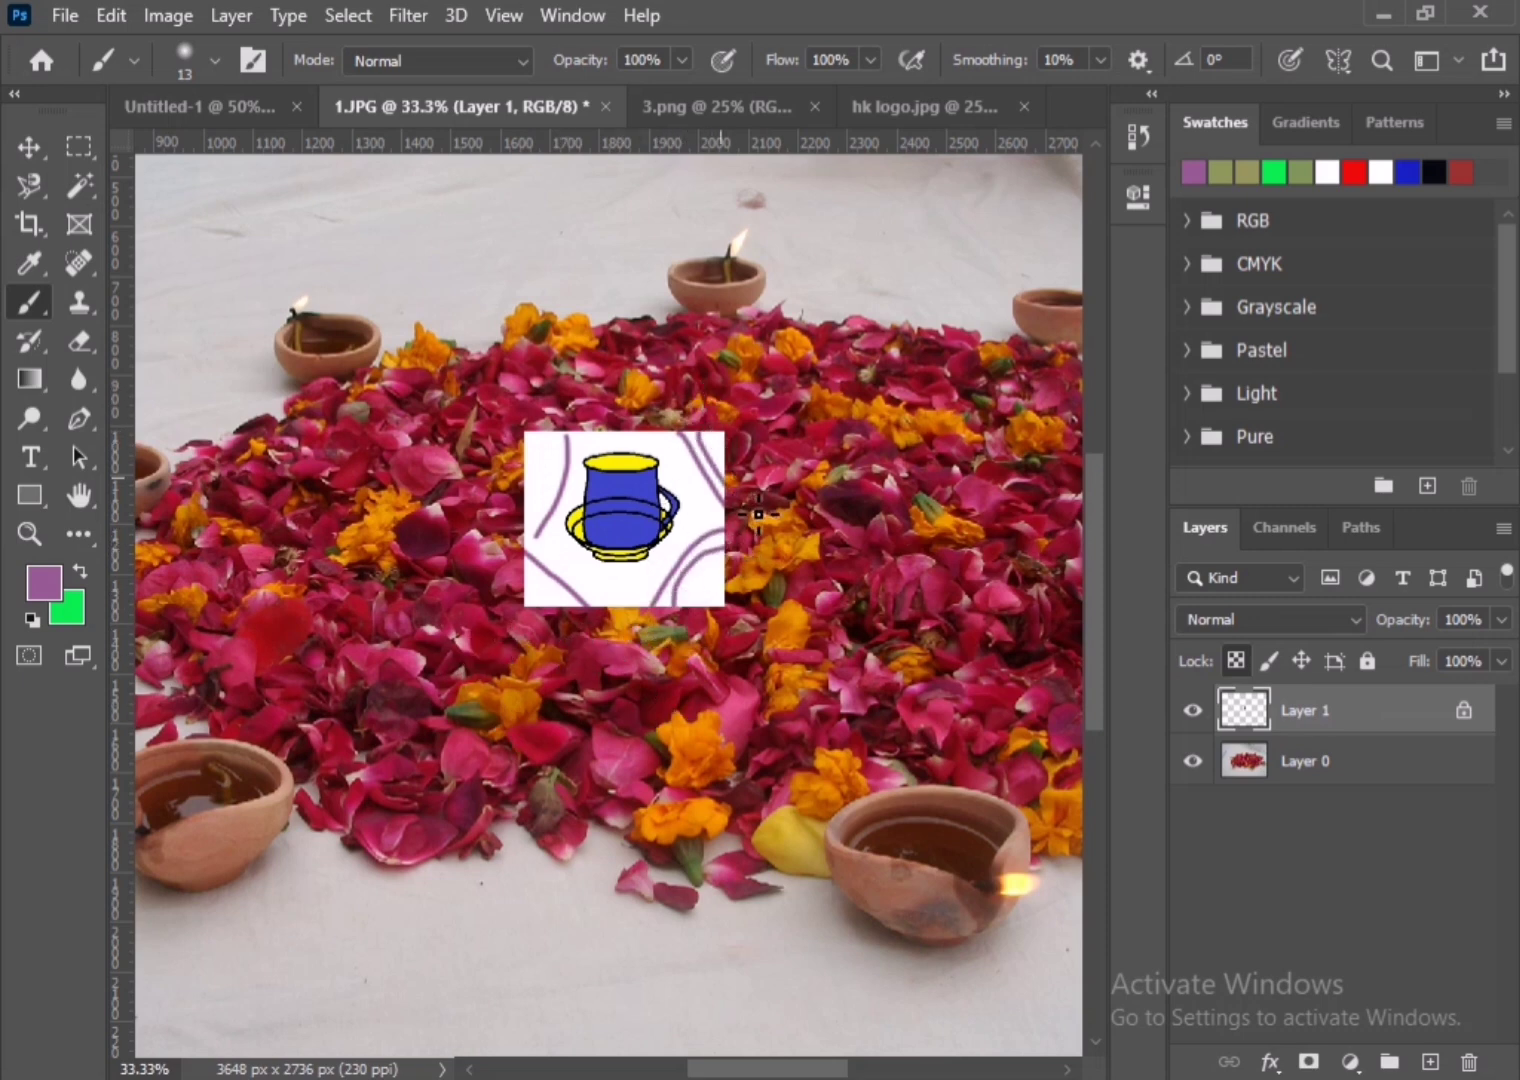
drag(550, 437, 526, 520)
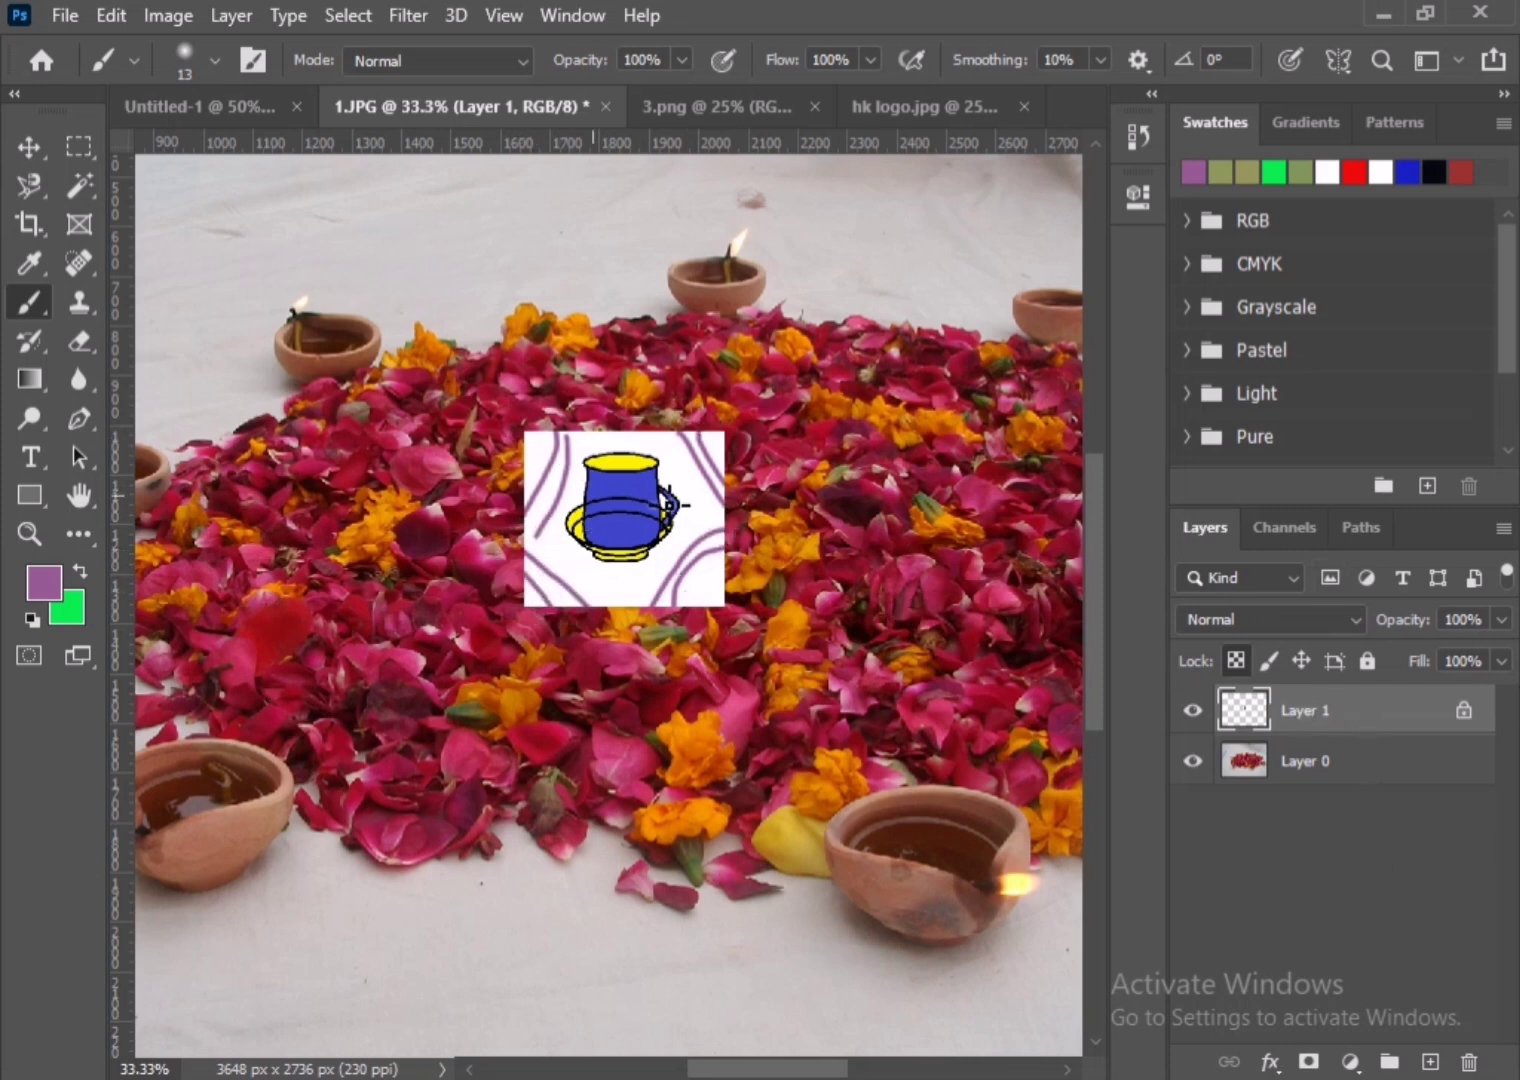
- Replace the mug layer's transparency lock with the image pixels lock and try to paint on it with the Brush
click(1269, 670)
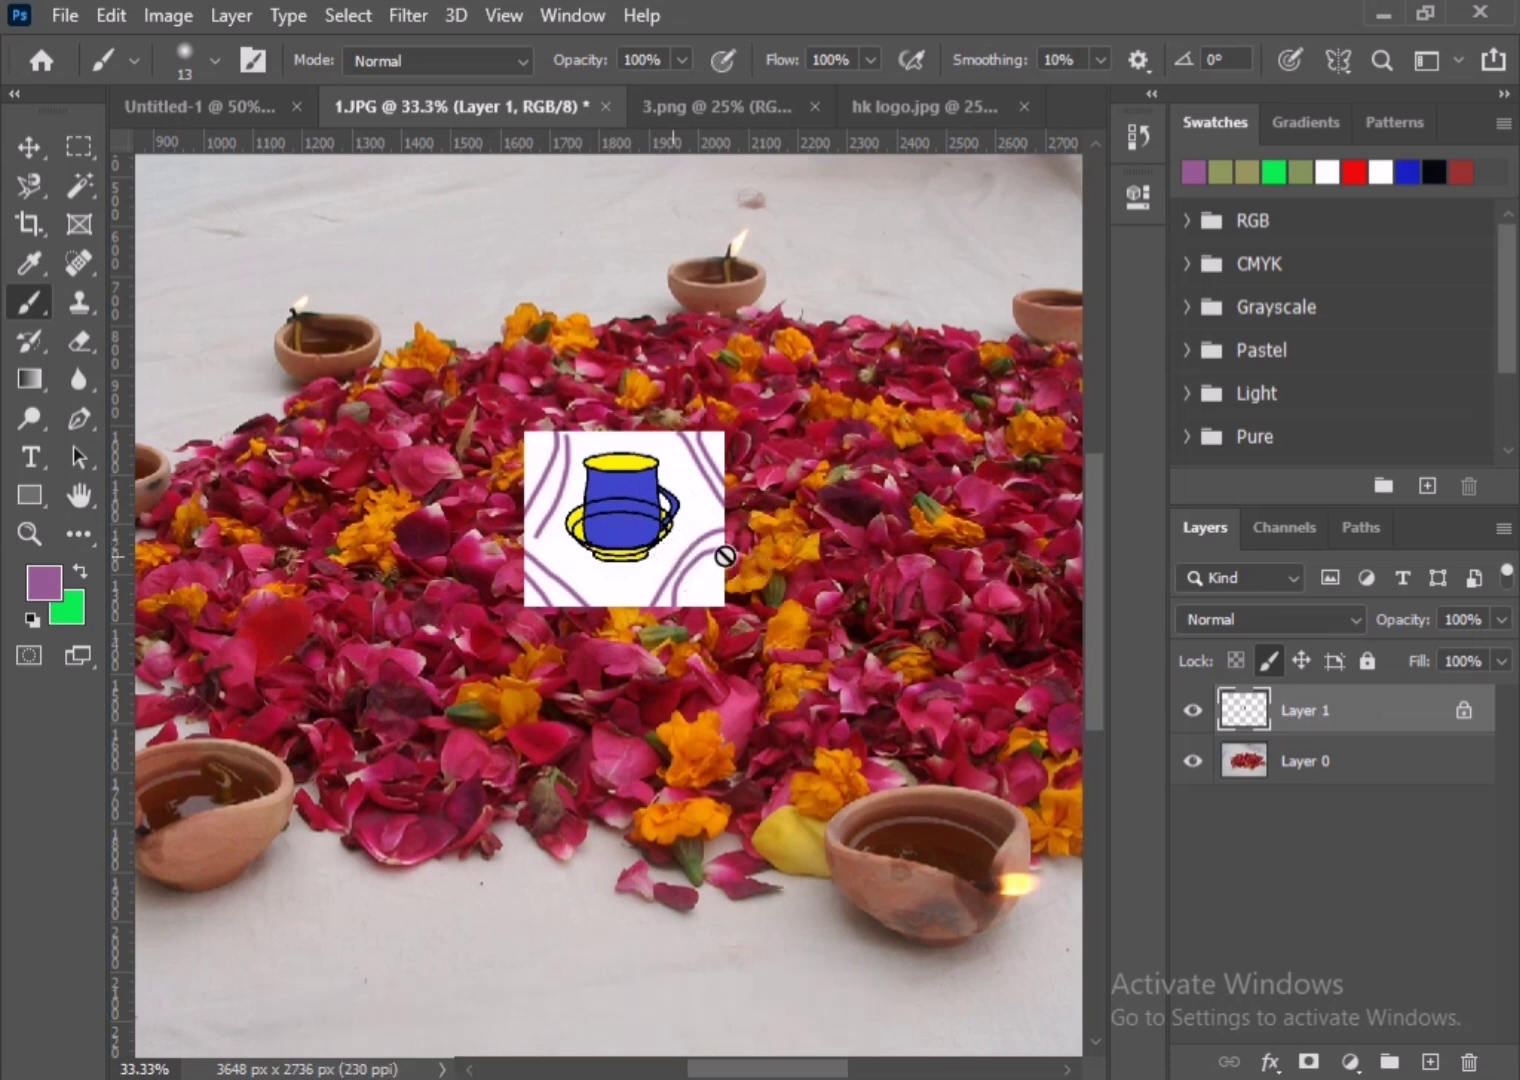
click(672, 572)
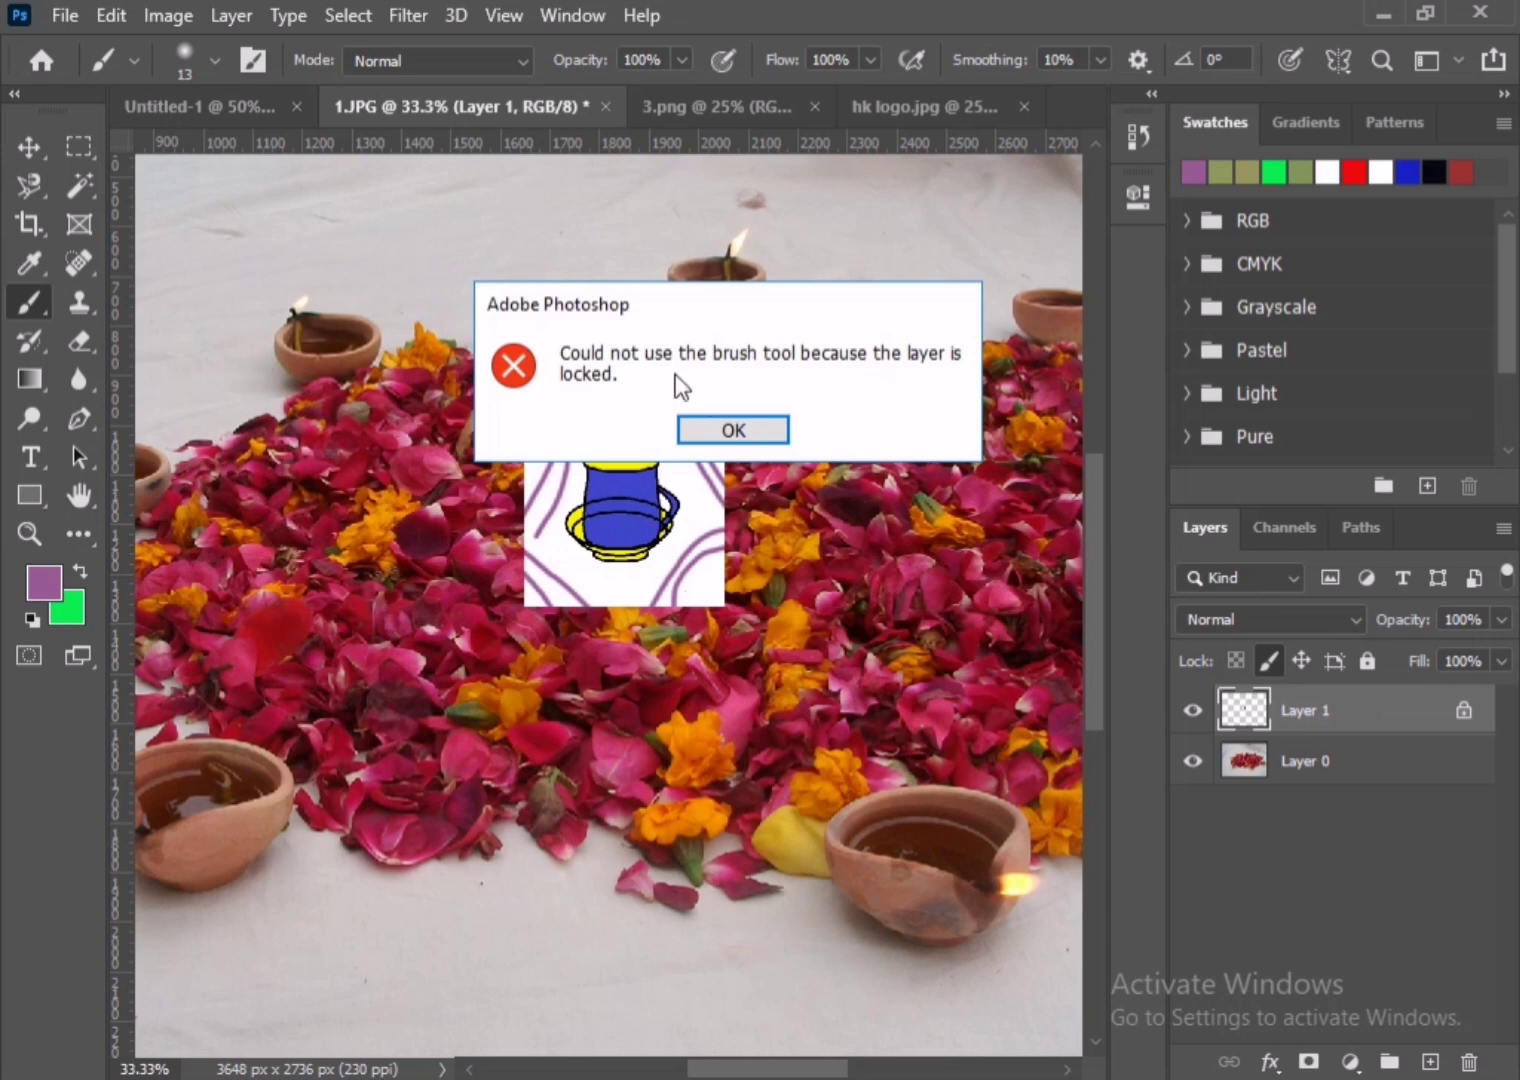
click(733, 430)
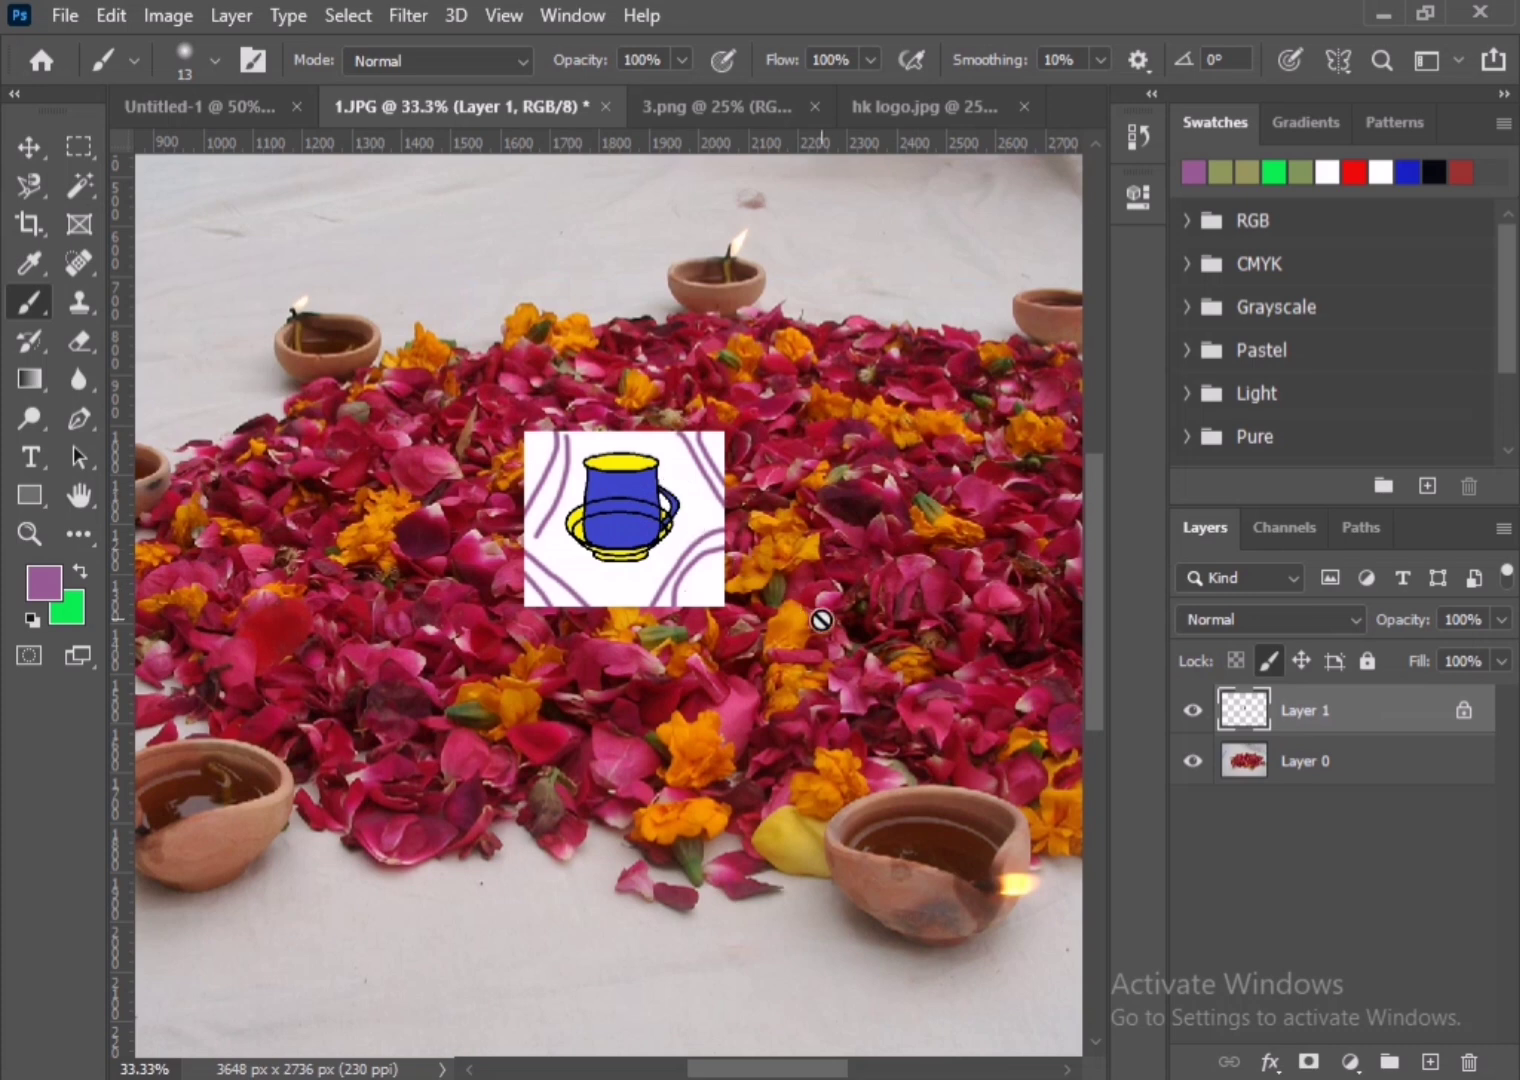
- Scale the mug layer to about 203% width and 212% height, rotate it about -14.56°, and set its opacity to 80%
key(ctrl+t)
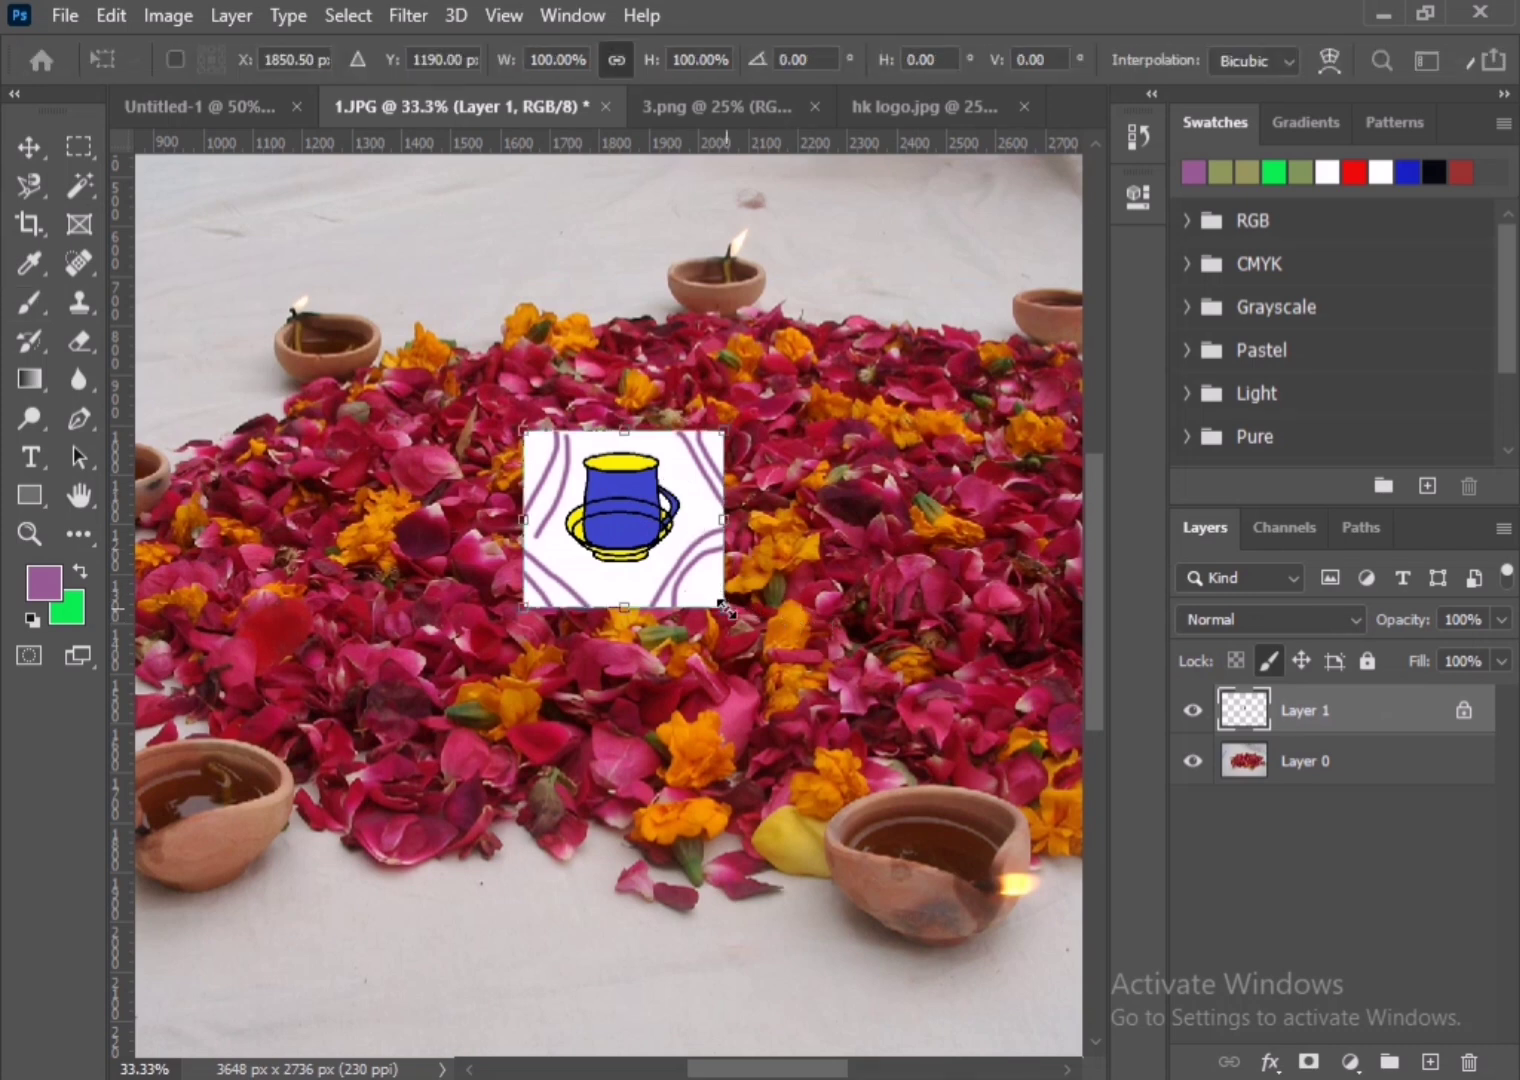
drag(725, 607, 1060, 706)
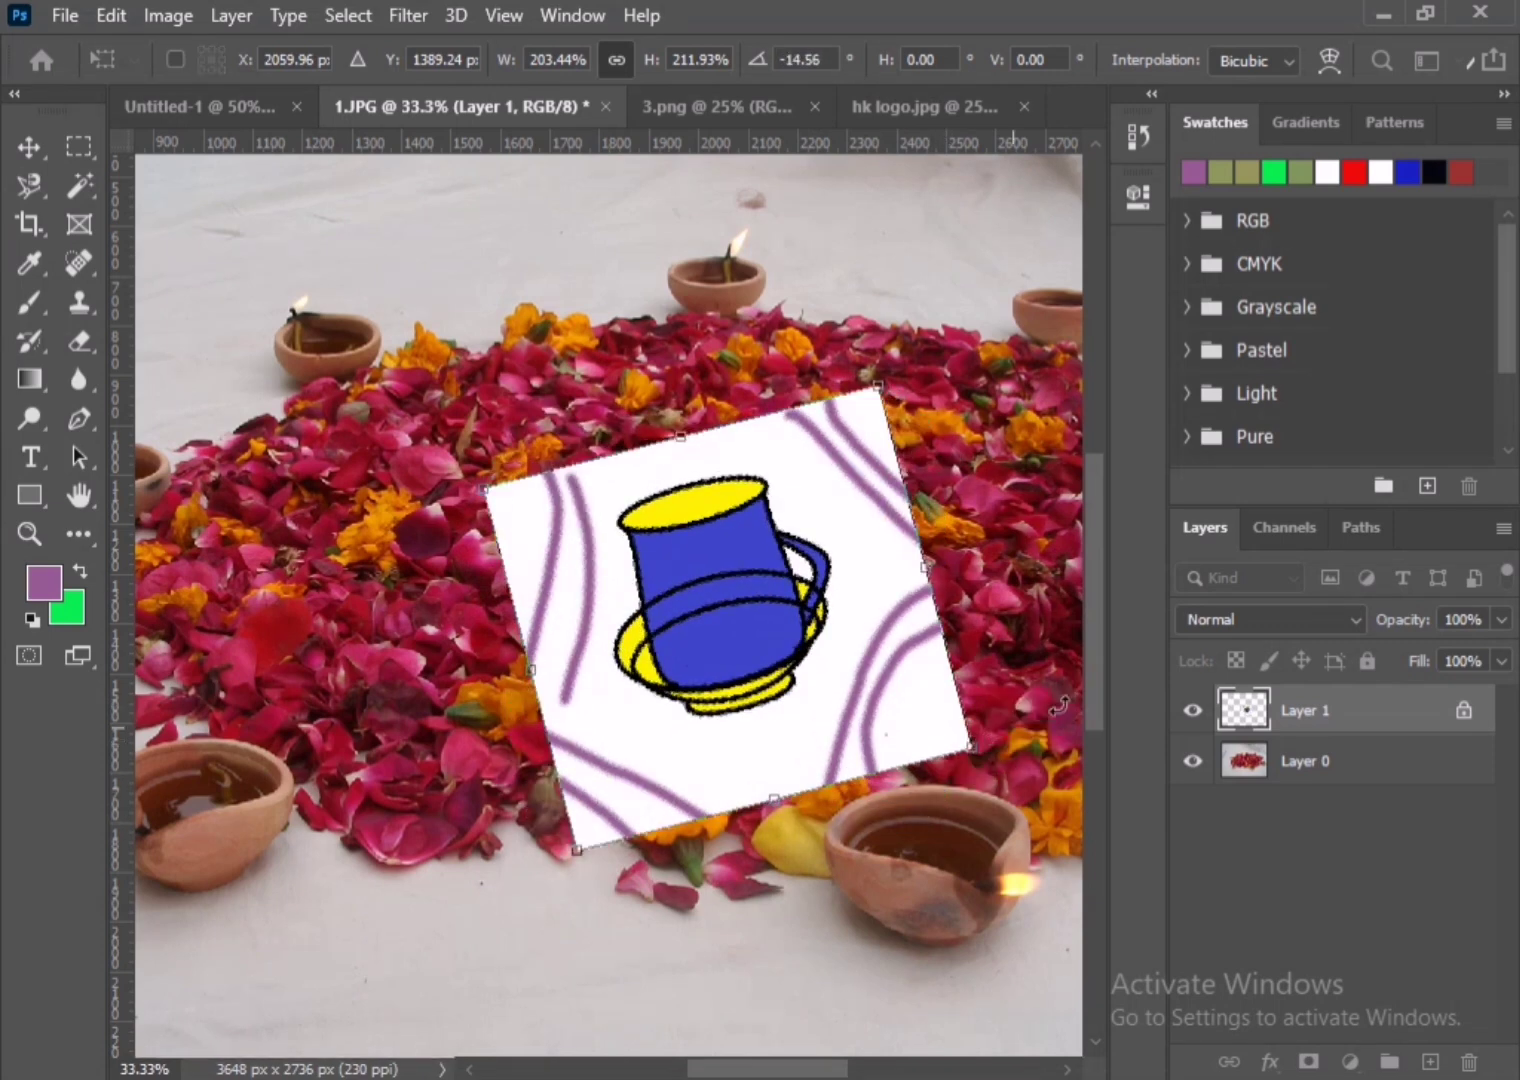
click(1497, 621)
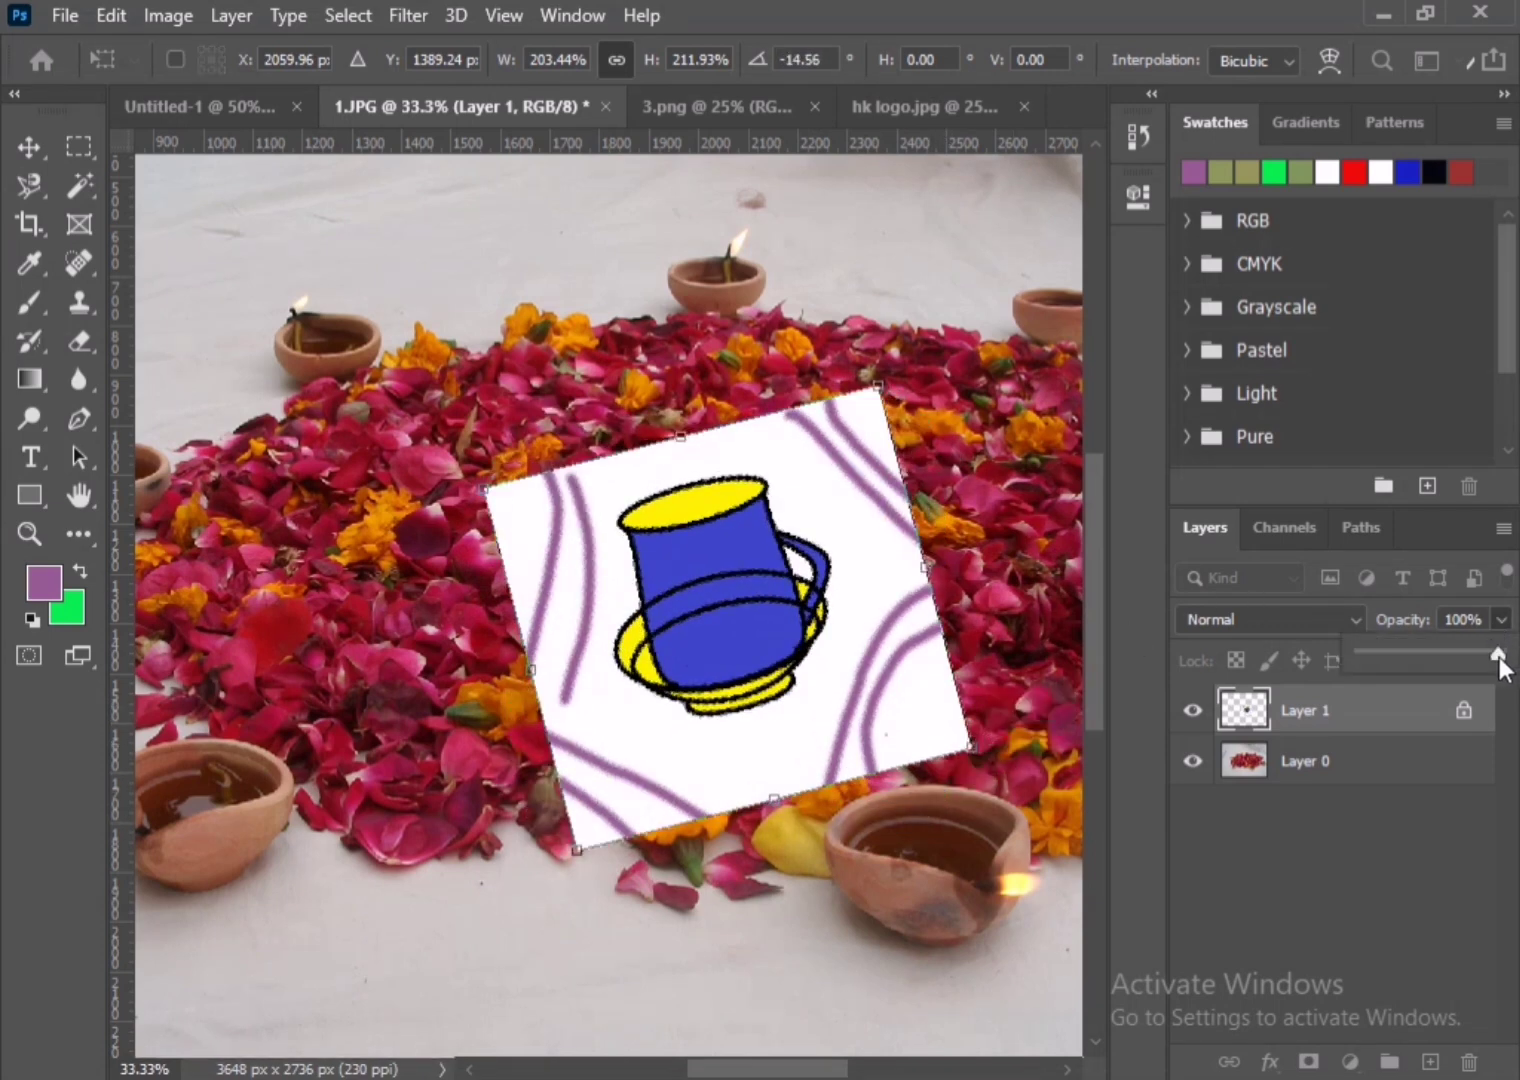
drag(1444, 656, 1454, 656)
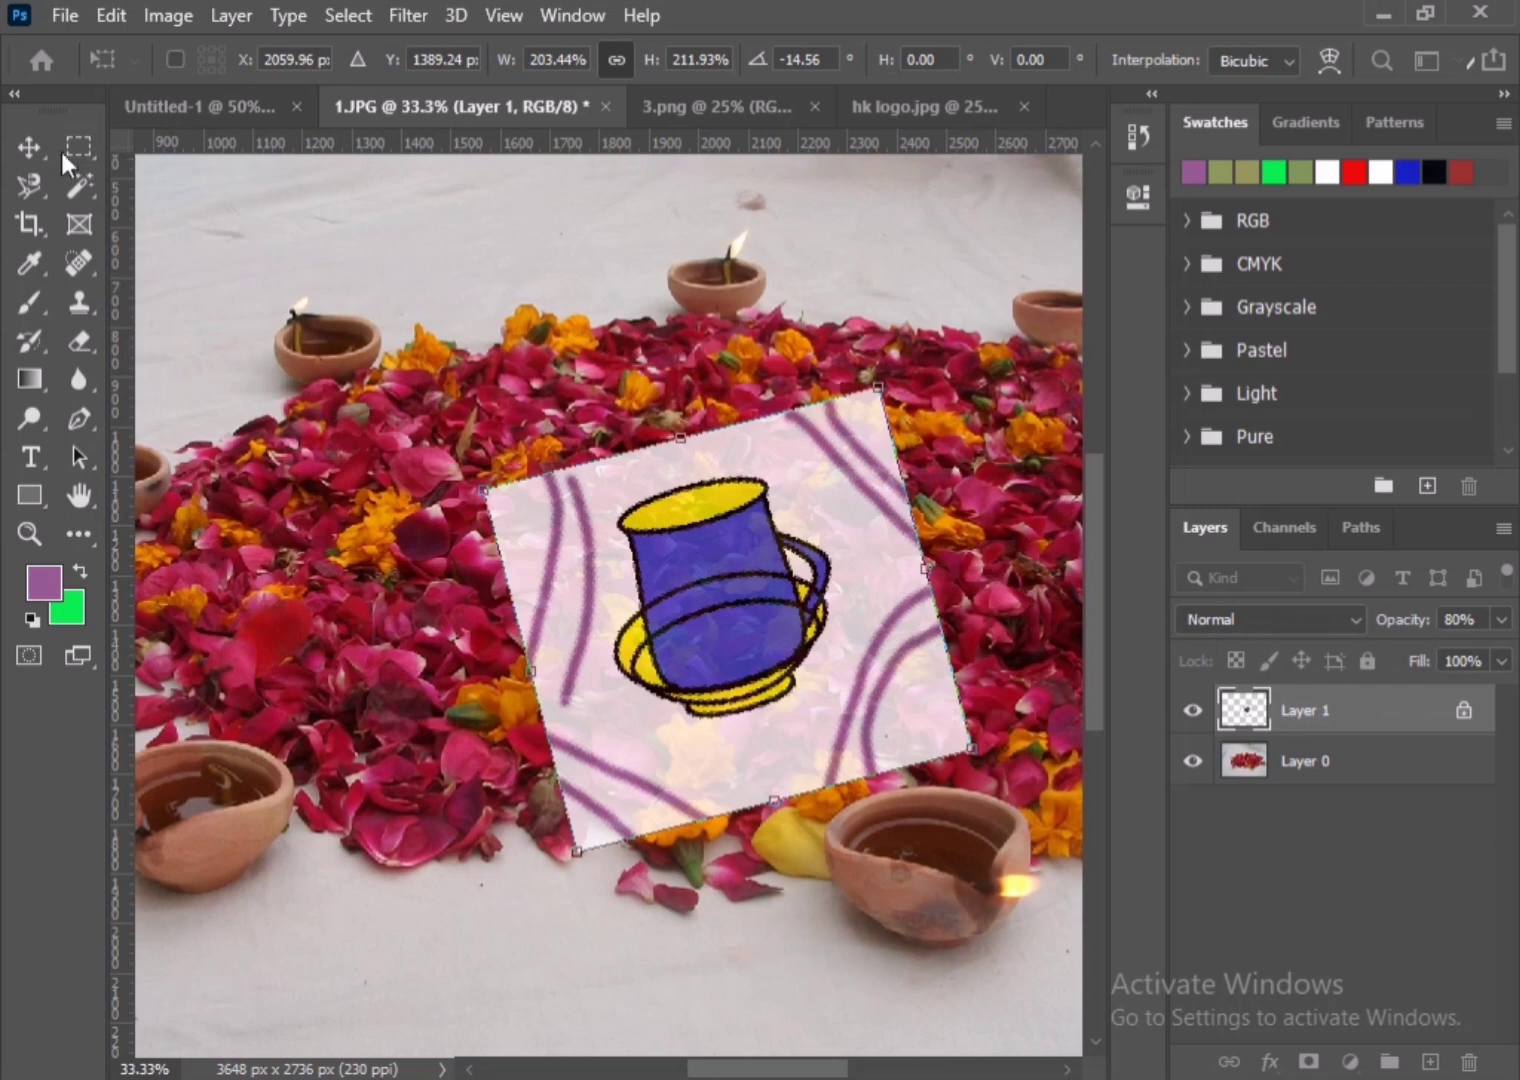
- Lock the position of the mug layer and try to move it over the petals with the Move tool
click(26, 144)
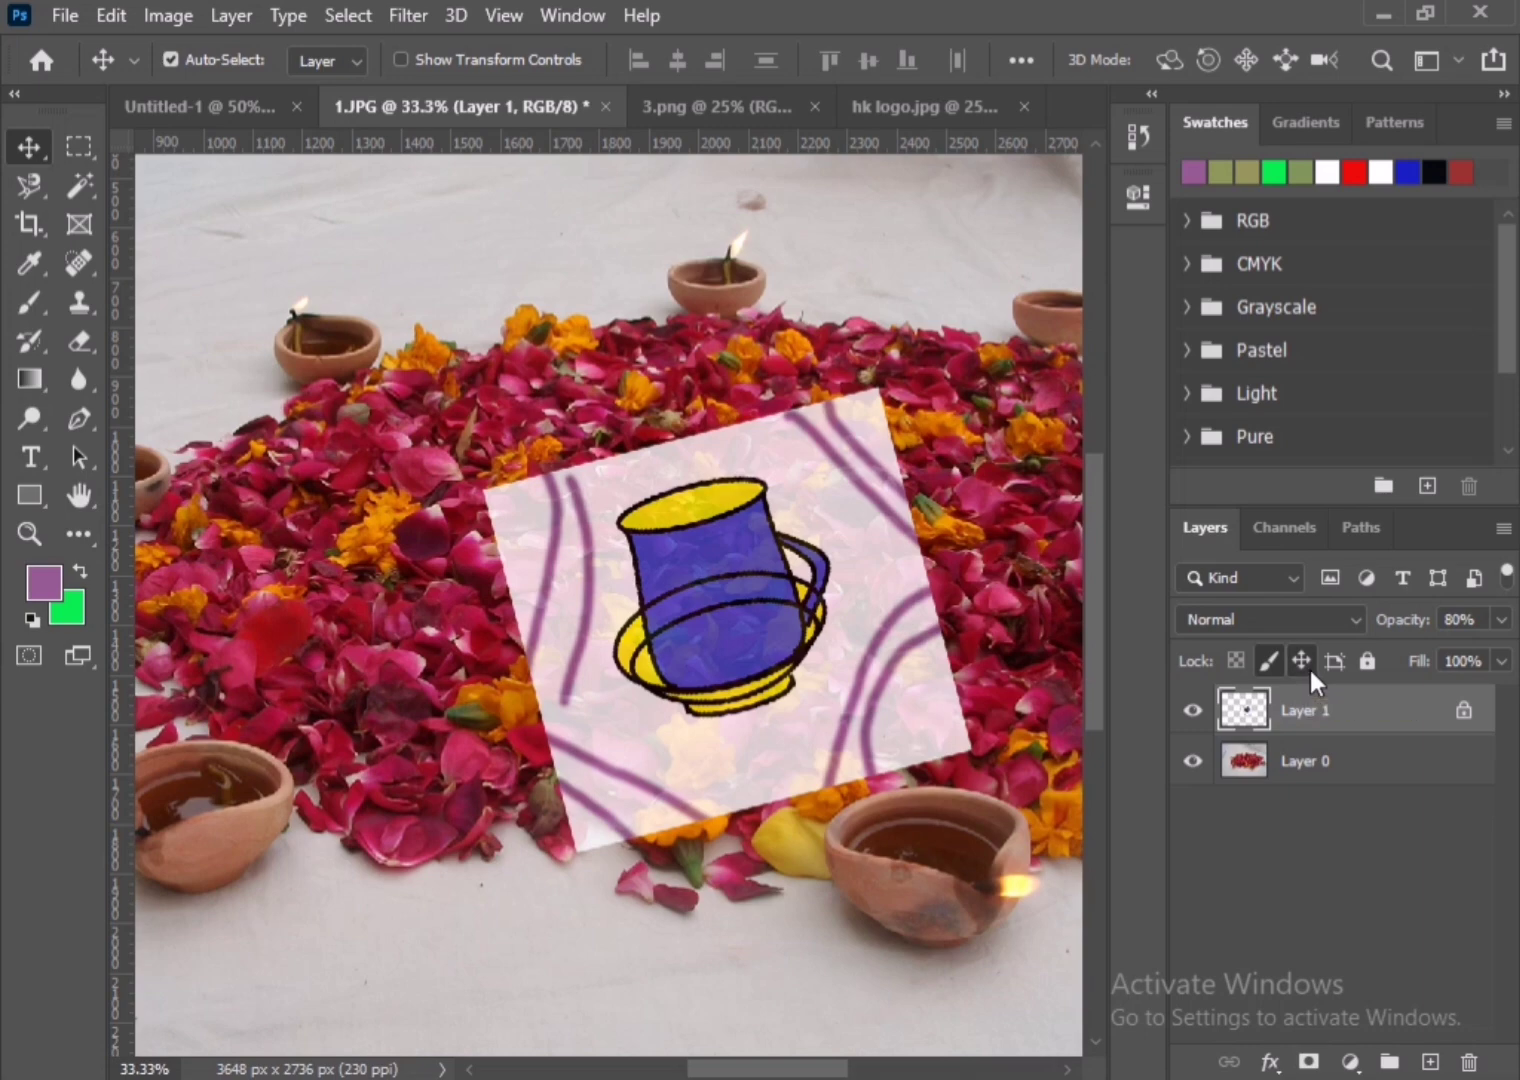
drag(761, 566, 630, 630)
key(ctrl+t)
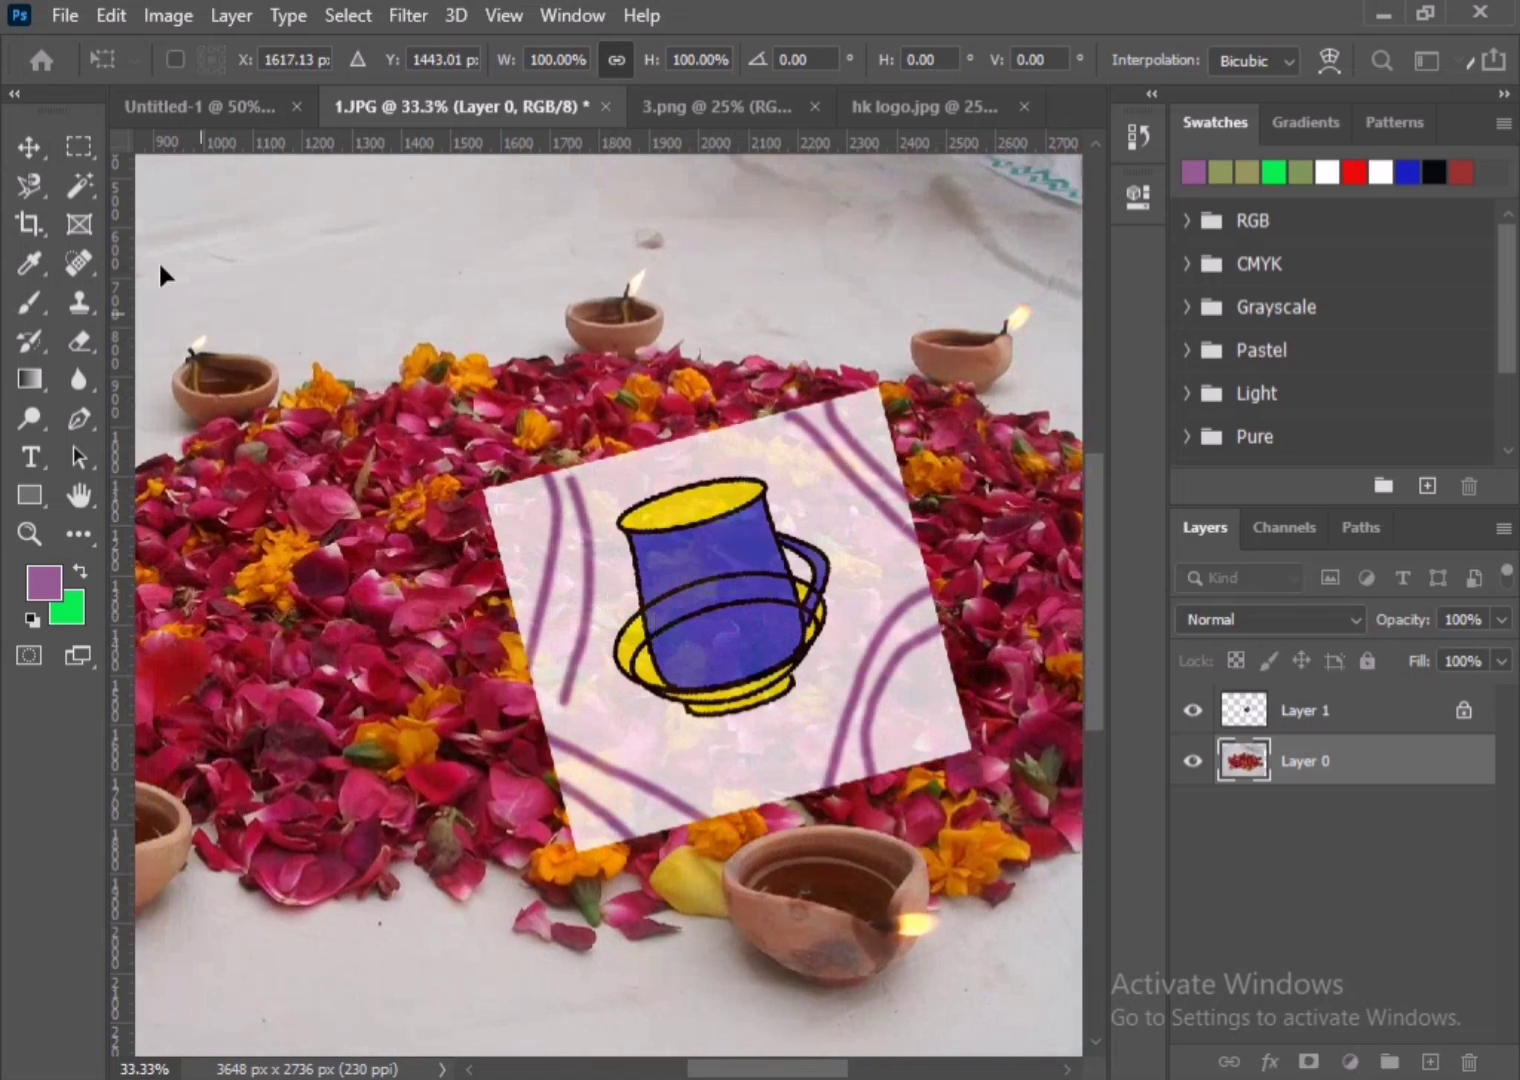
- Paint a wavy purple brush stroke down the petals on Layer 0 and undo it
click(30, 300)
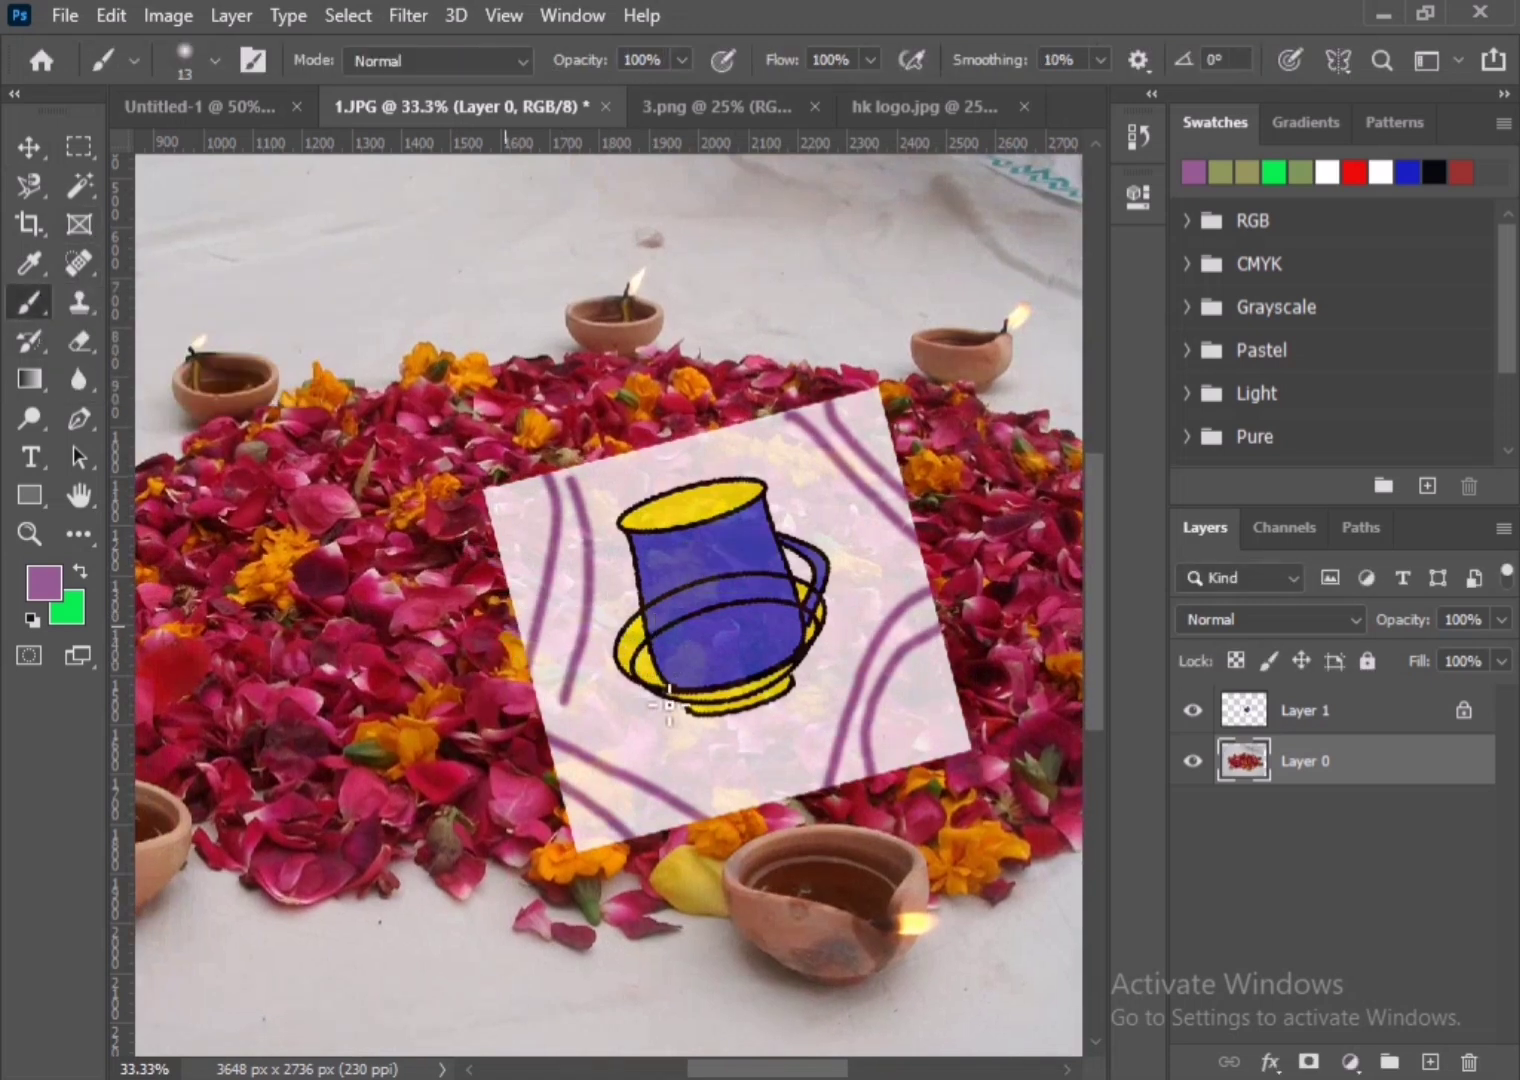
drag(228, 428, 258, 492)
mouse_move(314, 572)
mouse_down()
mouse_move(346, 631)
mouse_move(338, 712)
mouse_move(281, 751)
mouse_move(280, 832)
mouse_up()
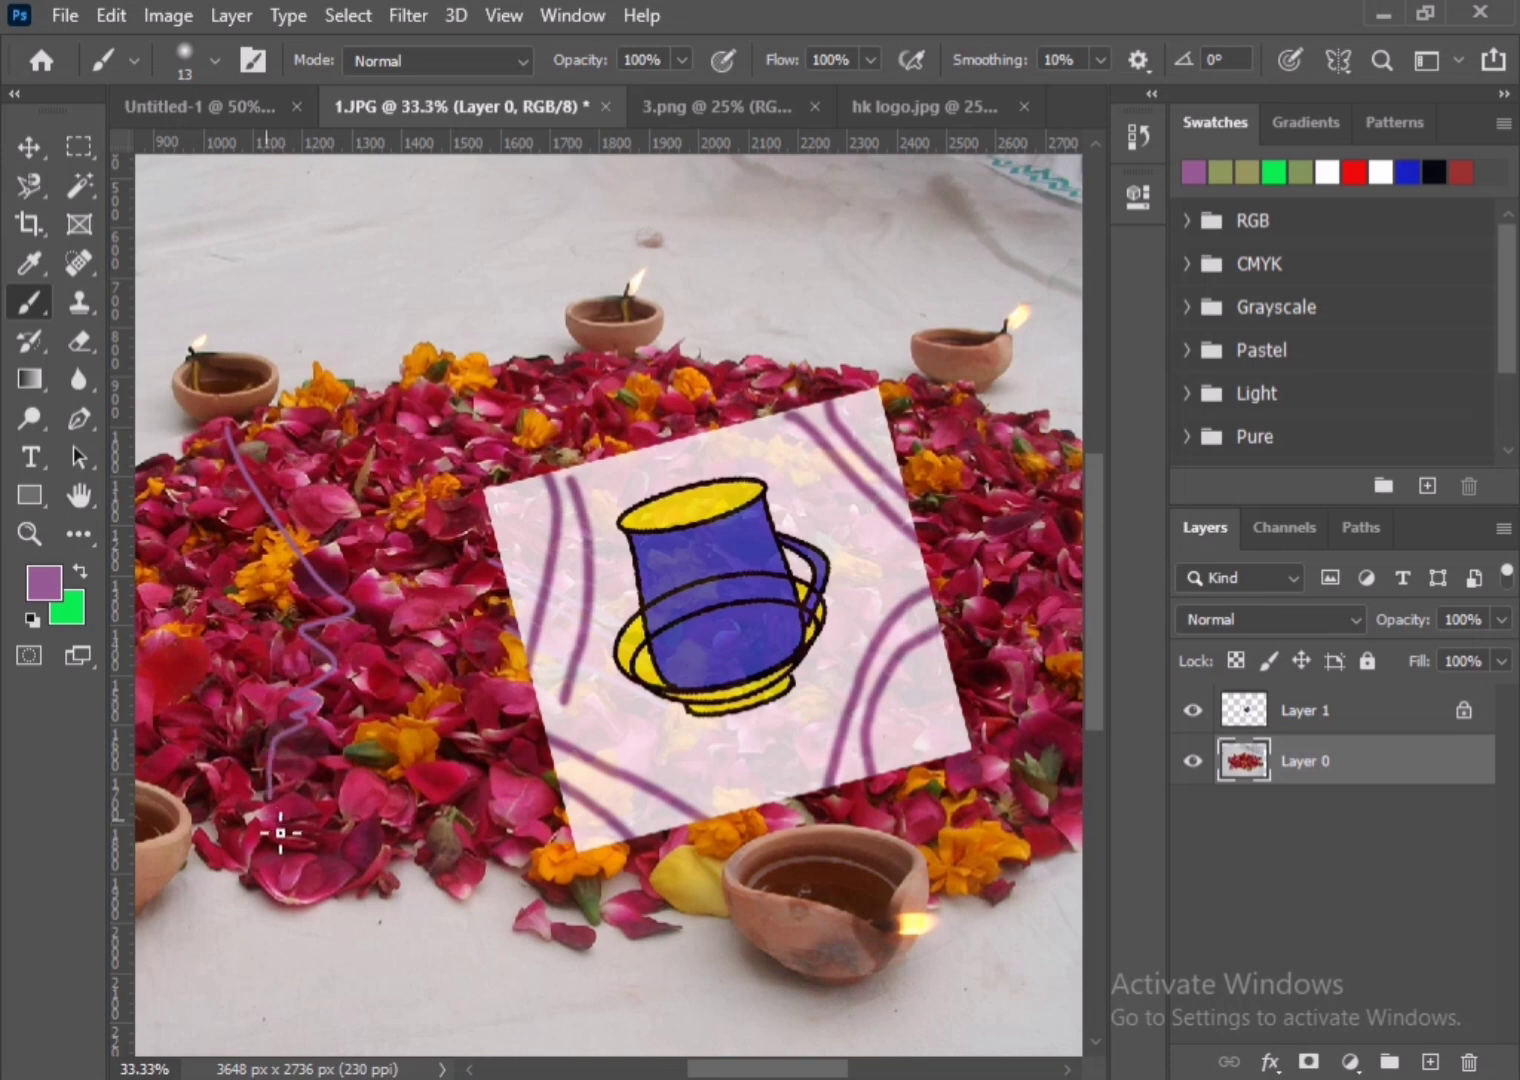
key(ctrl+z)
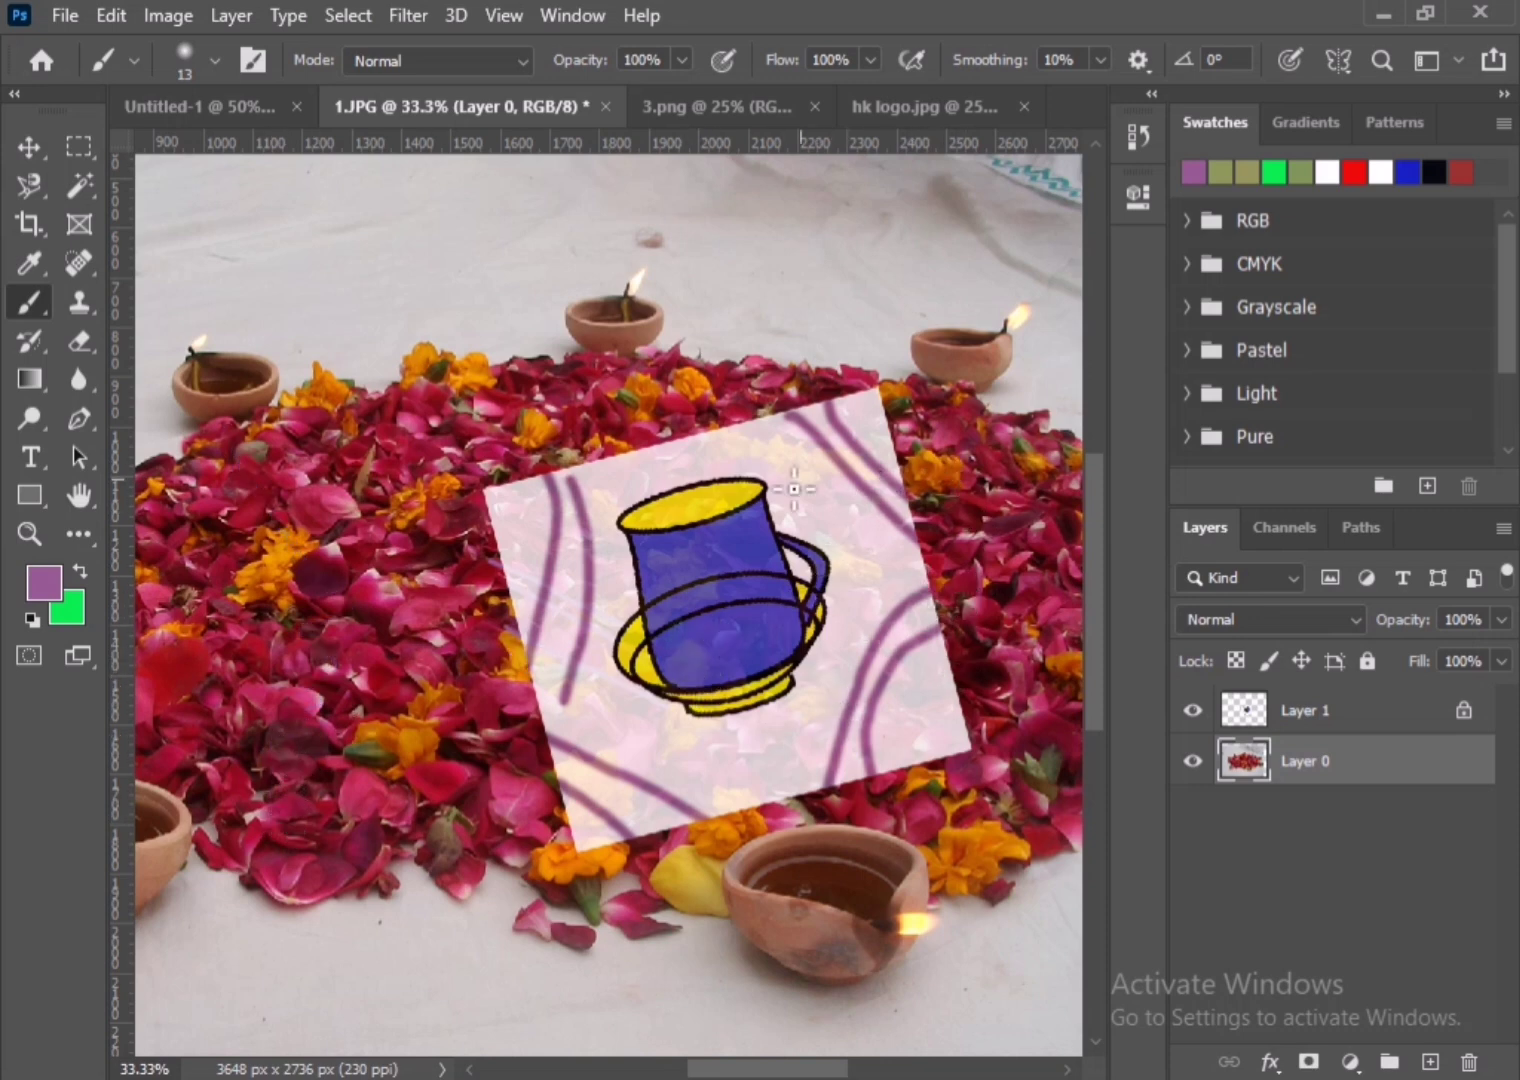
- Lock Layer 0 completely and try to paint on it with the Brush
click(1344, 657)
click(1344, 657)
click(1368, 661)
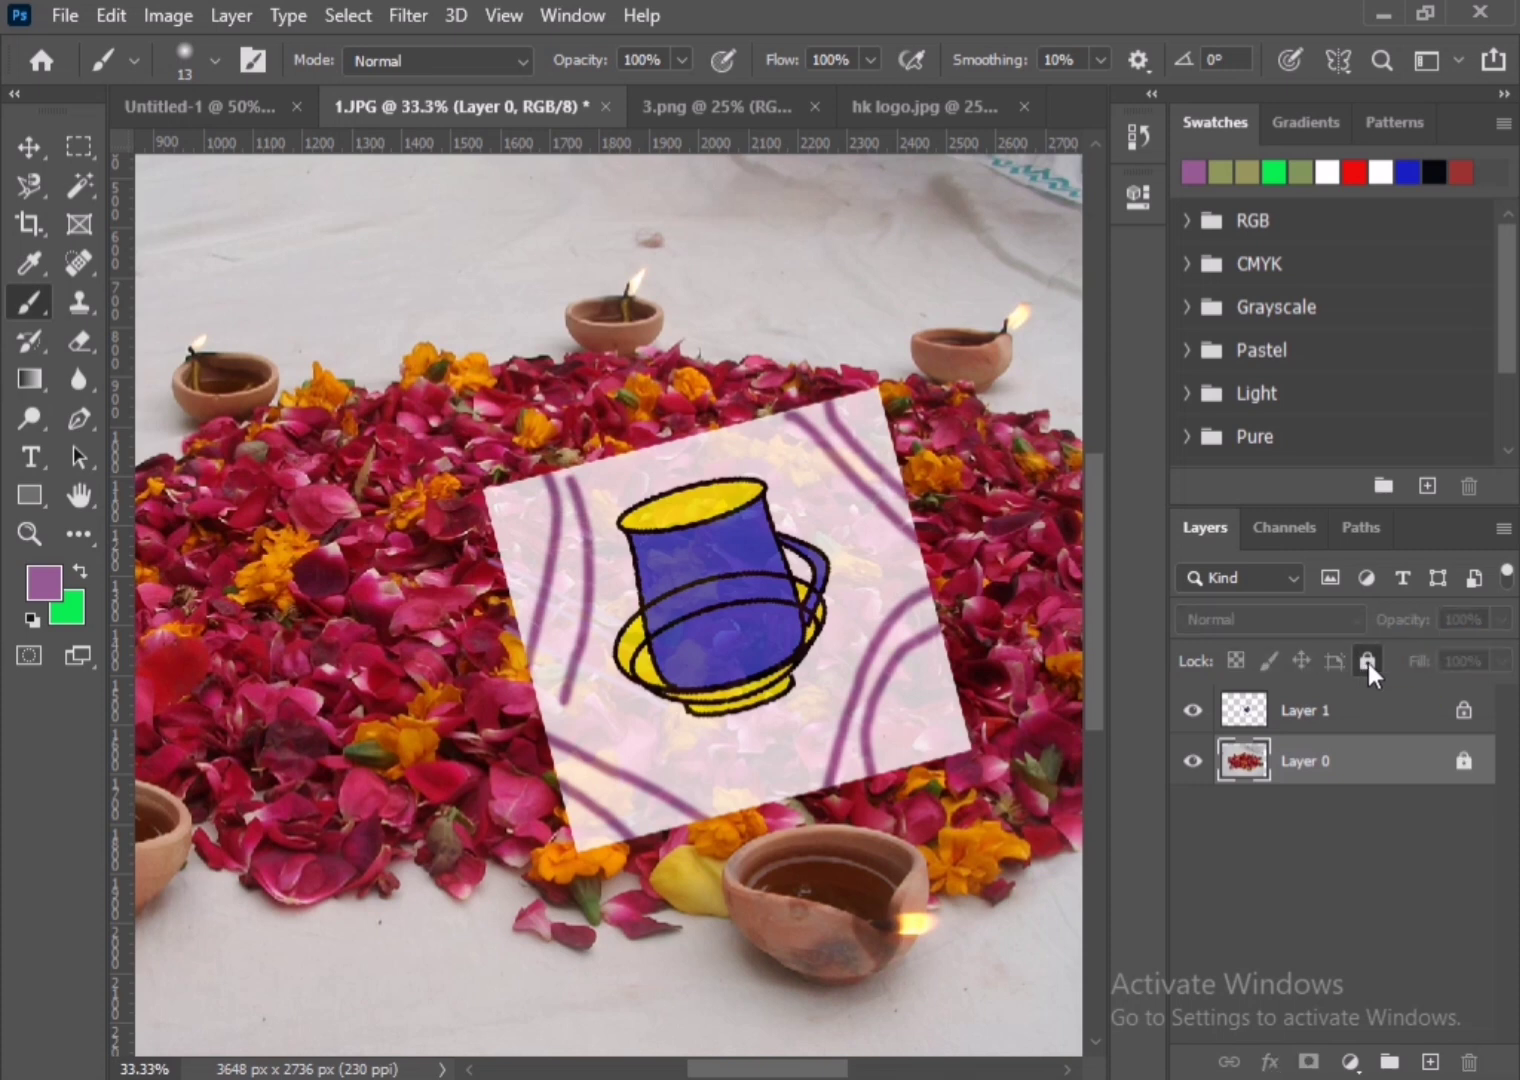
click(288, 266)
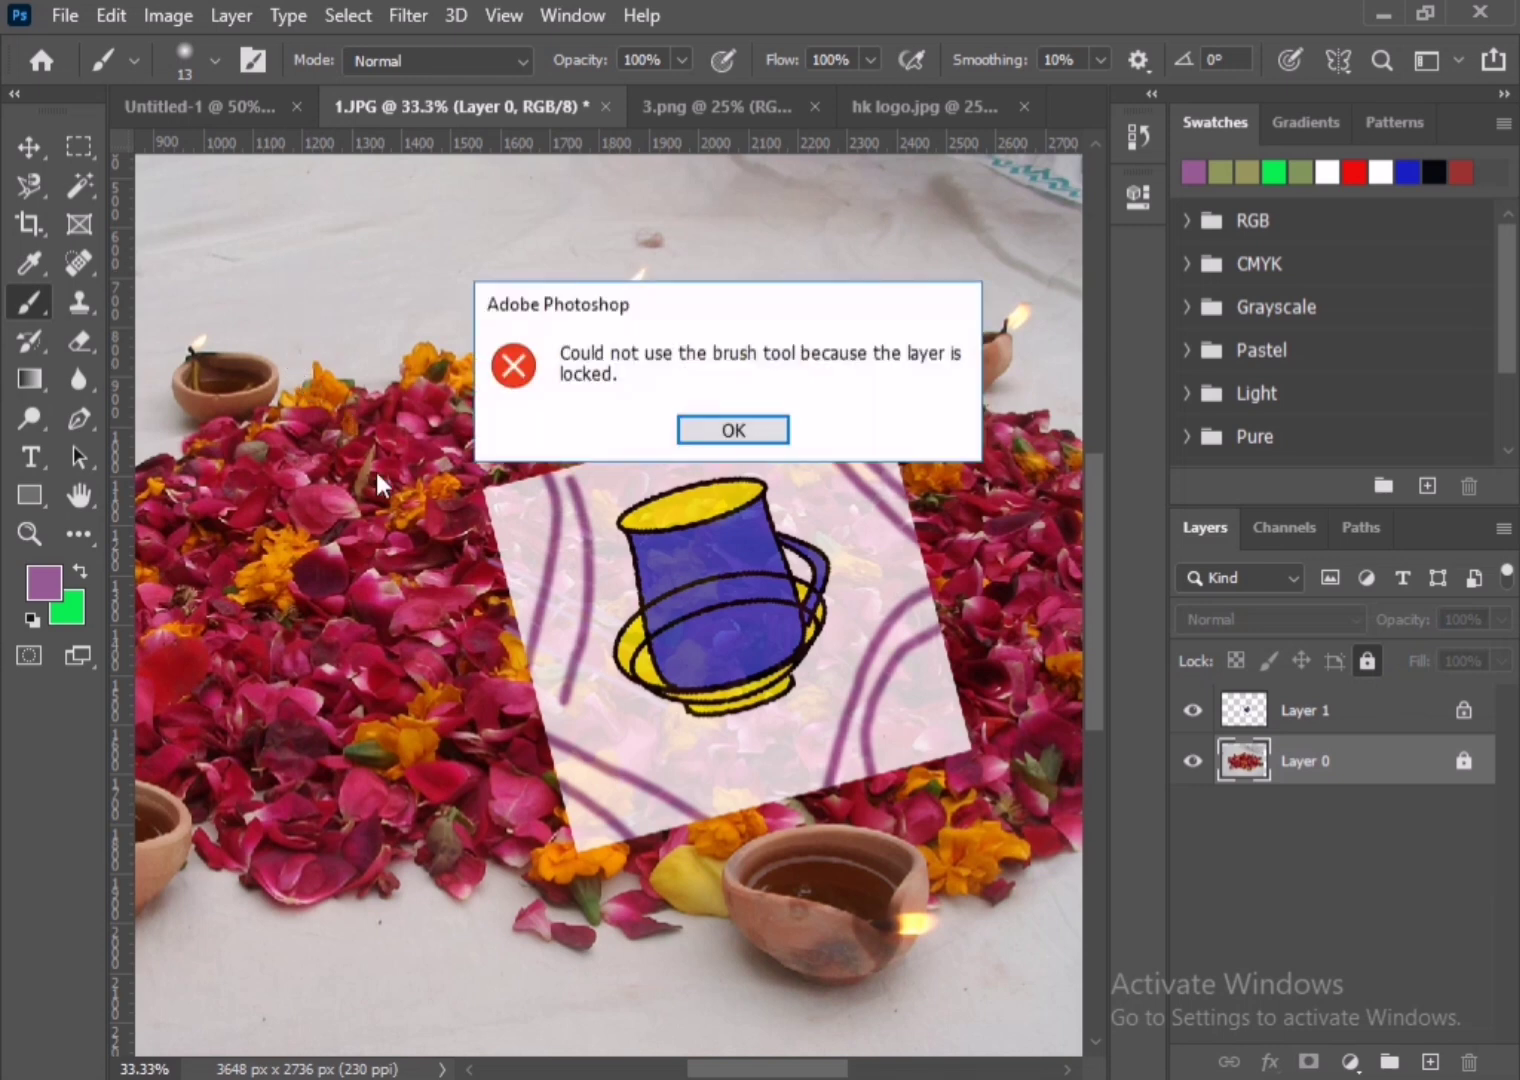
click(712, 432)
click(254, 520)
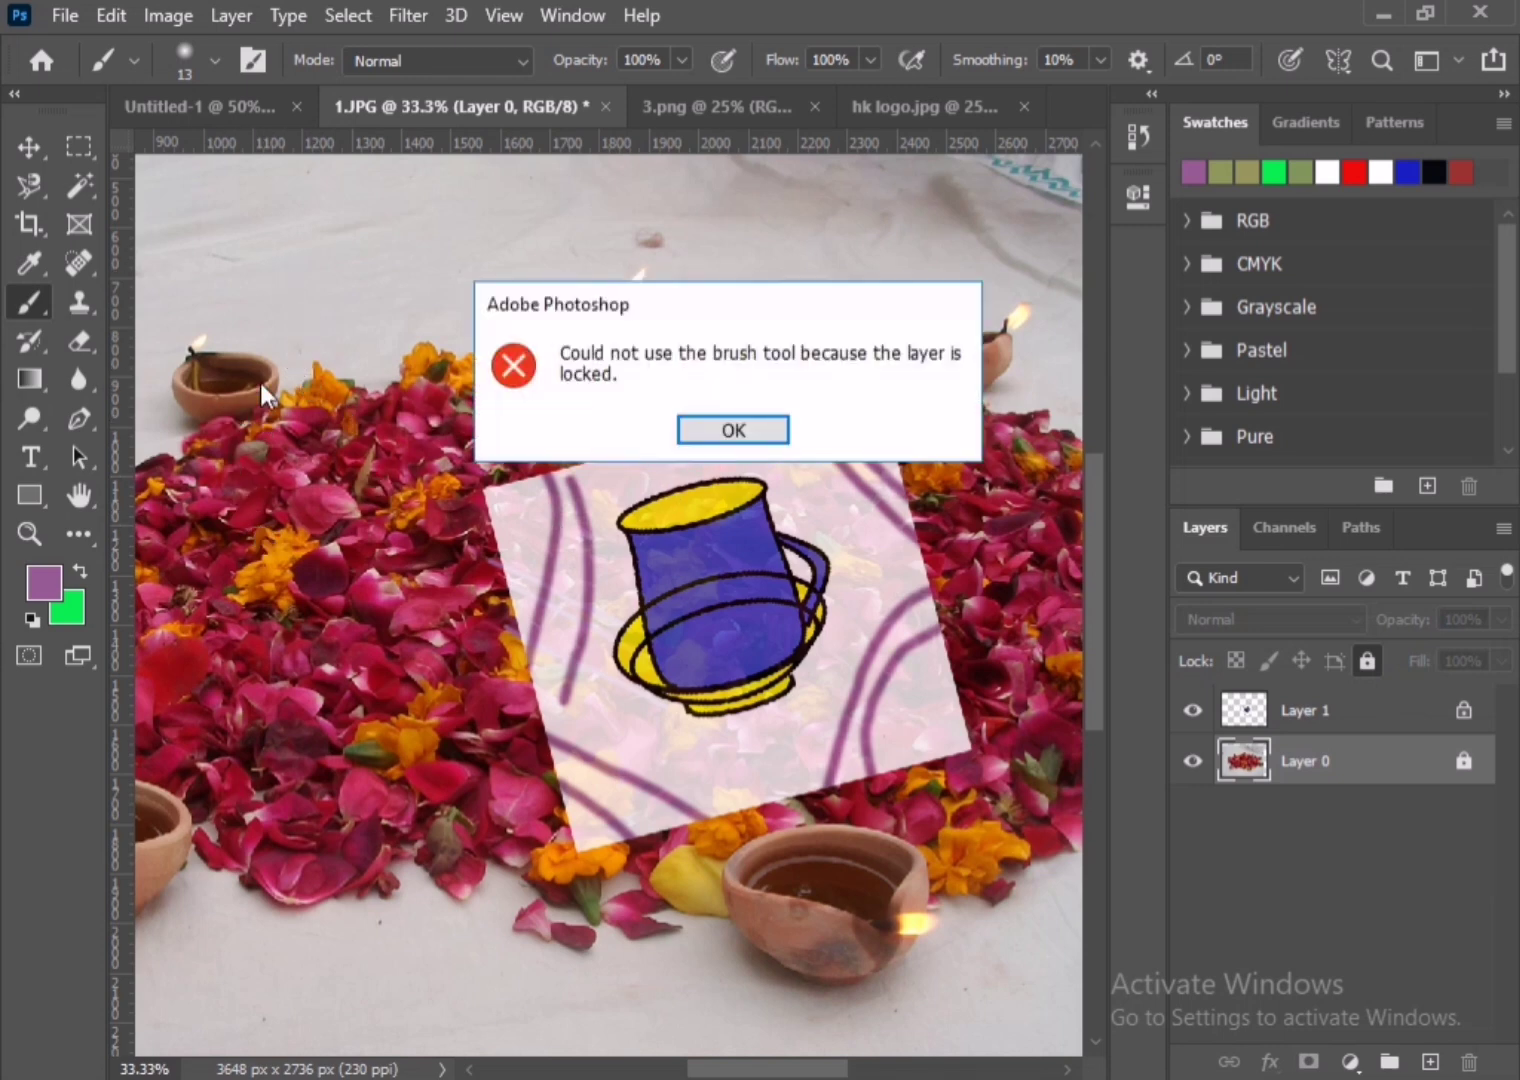
click(760, 438)
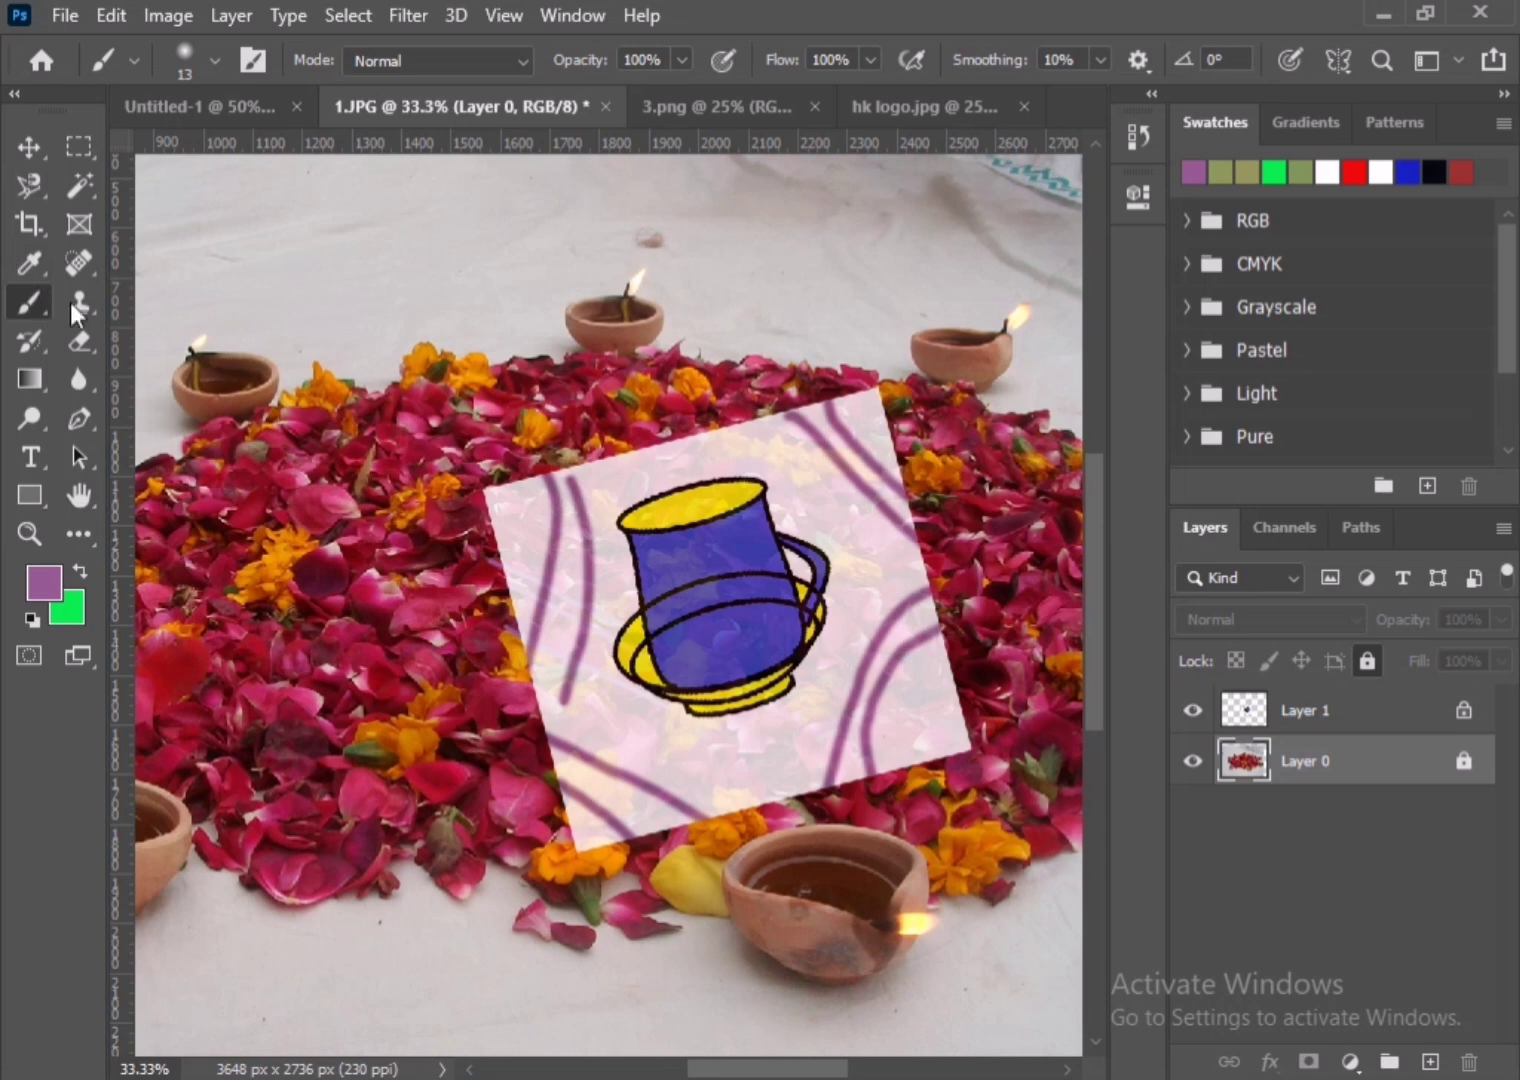
click(256, 406)
click(693, 427)
- Select a rectangular area of petals on Layer 0 and try to move it with the Move tool
click(79, 146)
drag(280, 341, 677, 650)
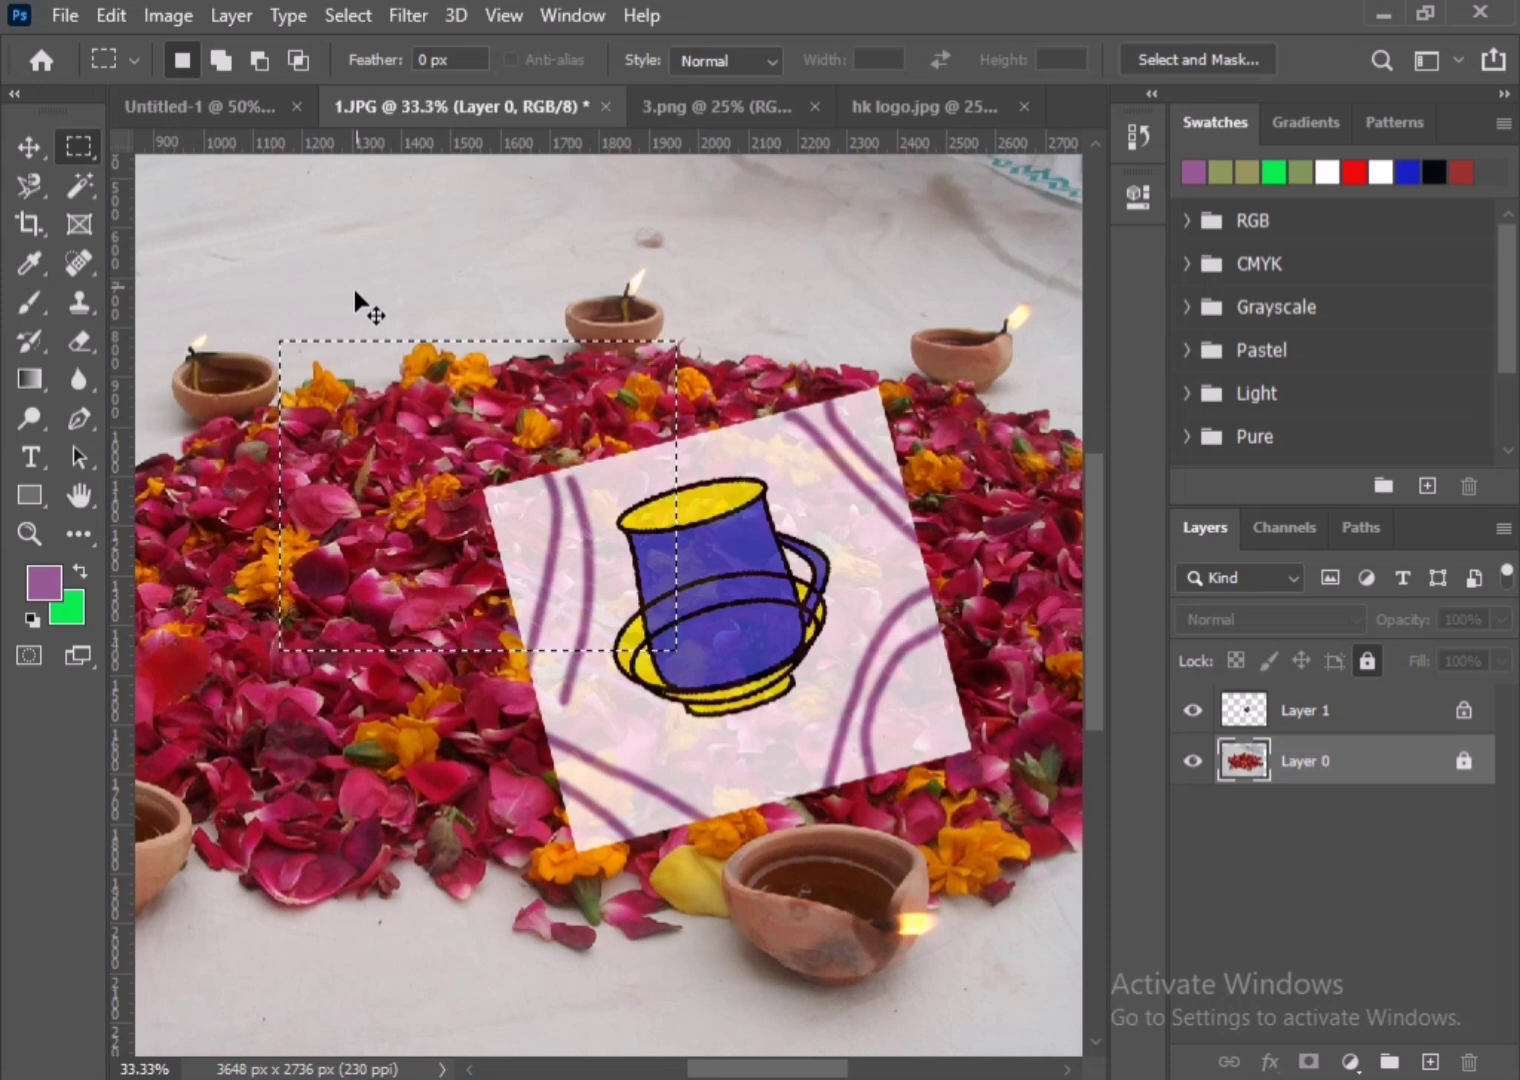
click(29, 148)
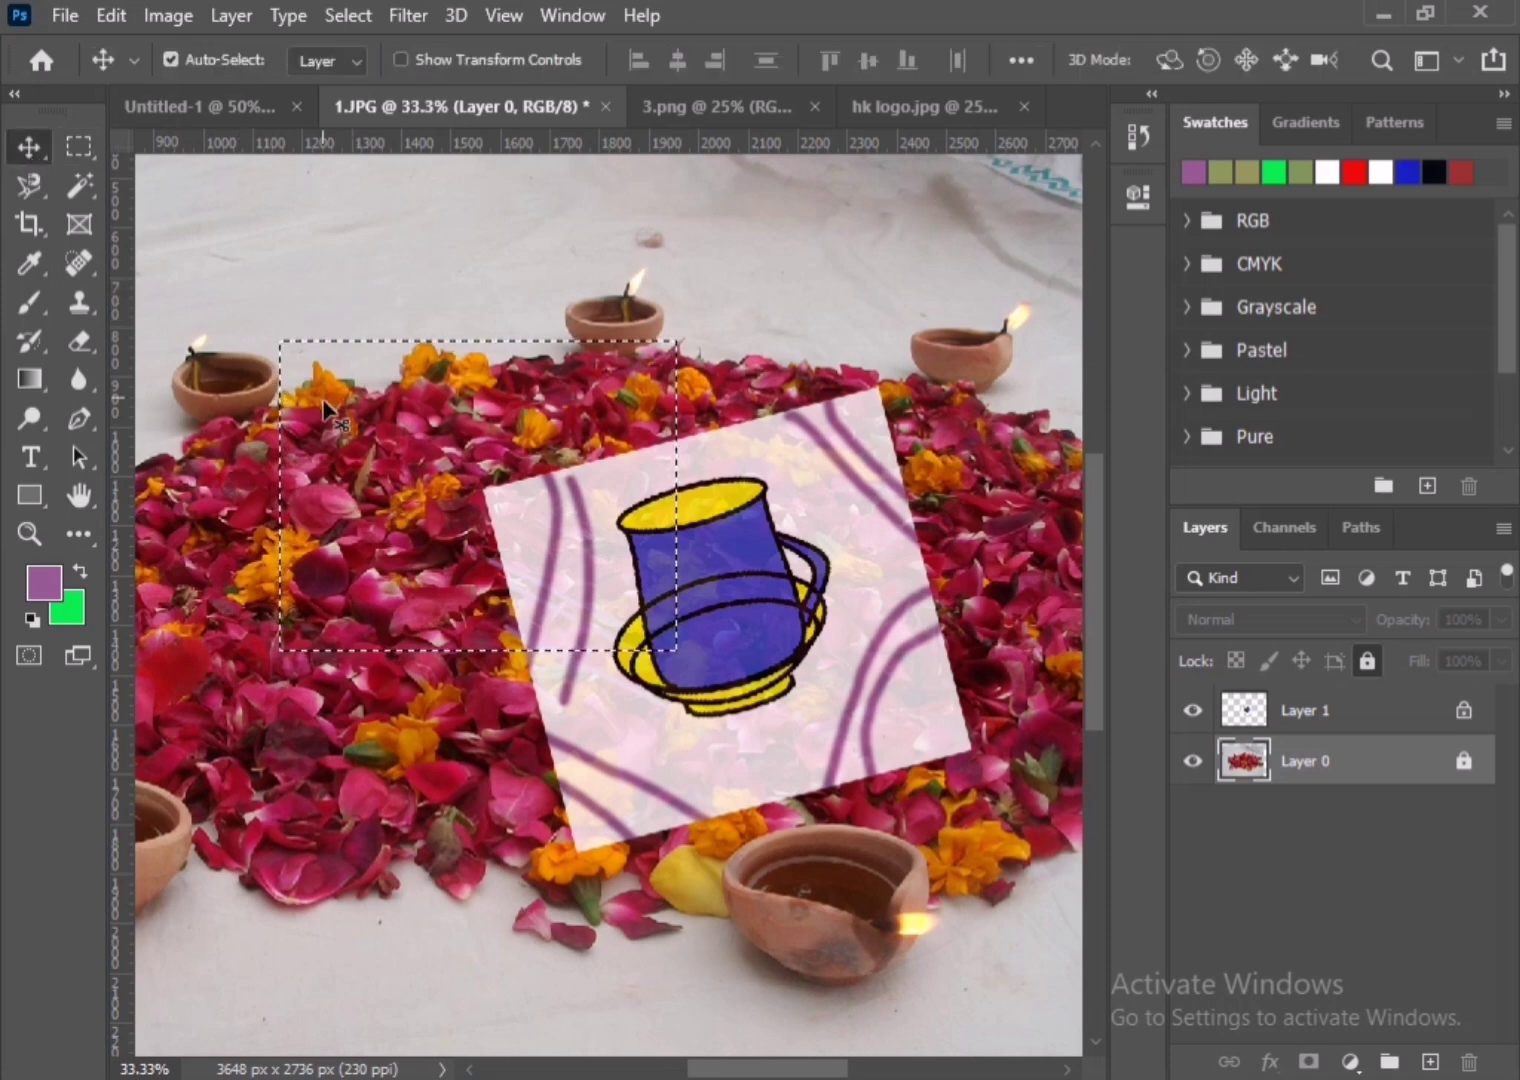
drag(640, 560, 734, 563)
click(692, 424)
drag(676, 813, 645, 775)
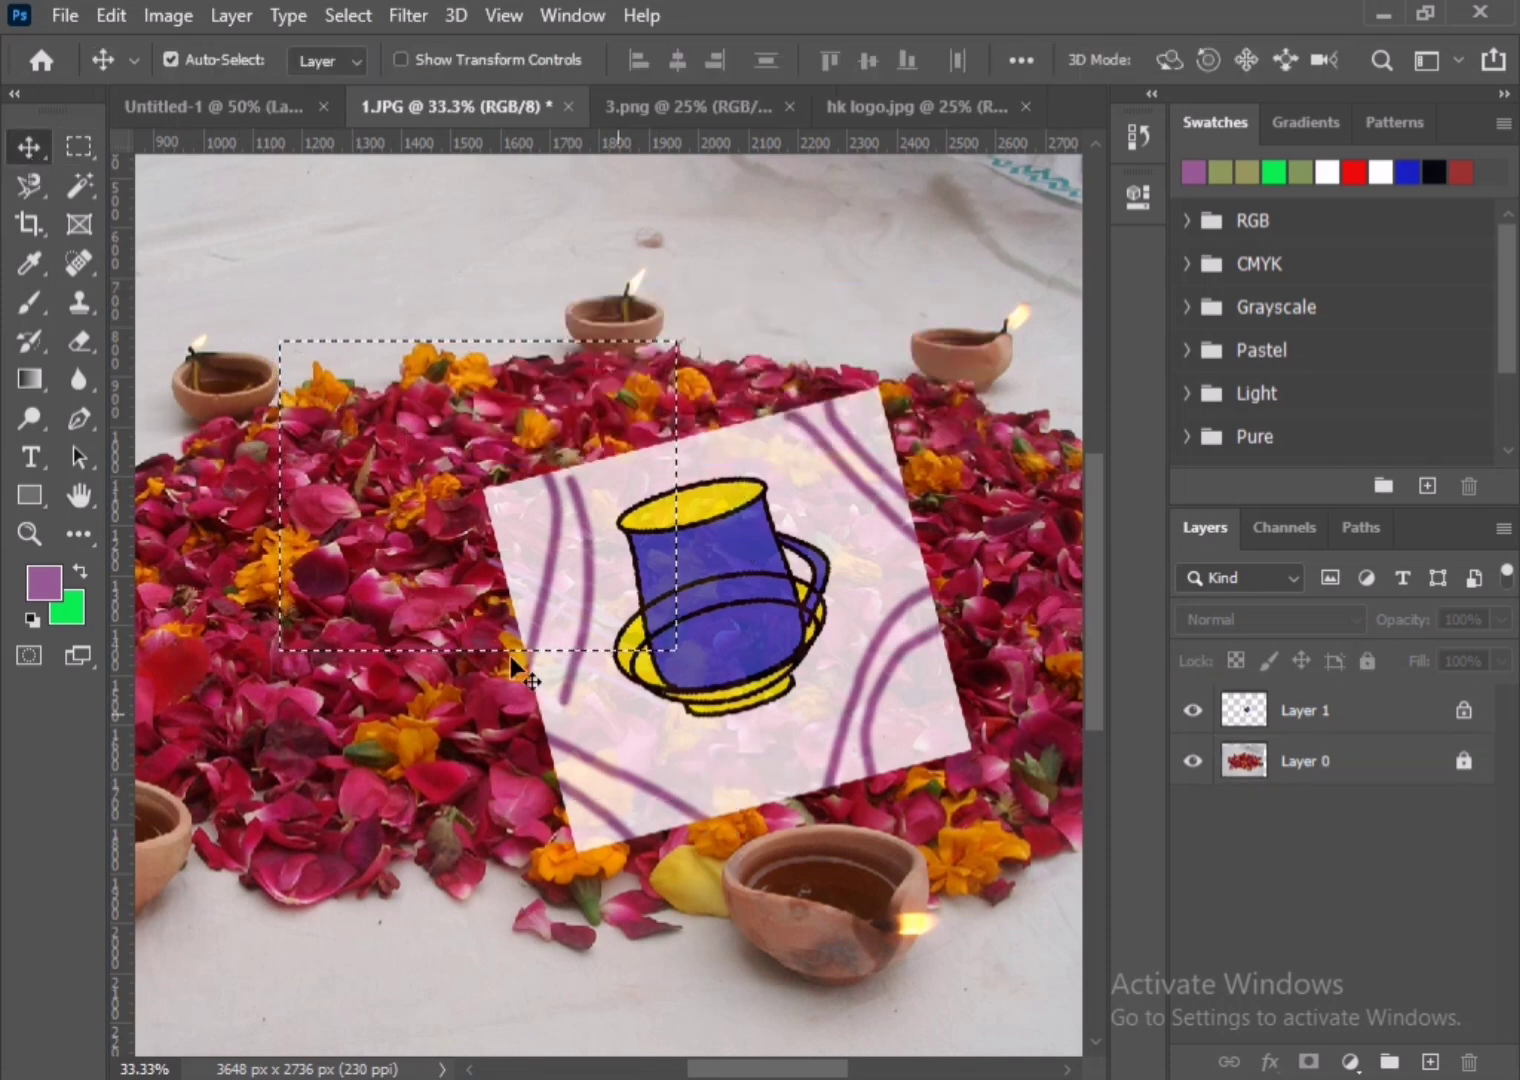
drag(254, 534, 307, 681)
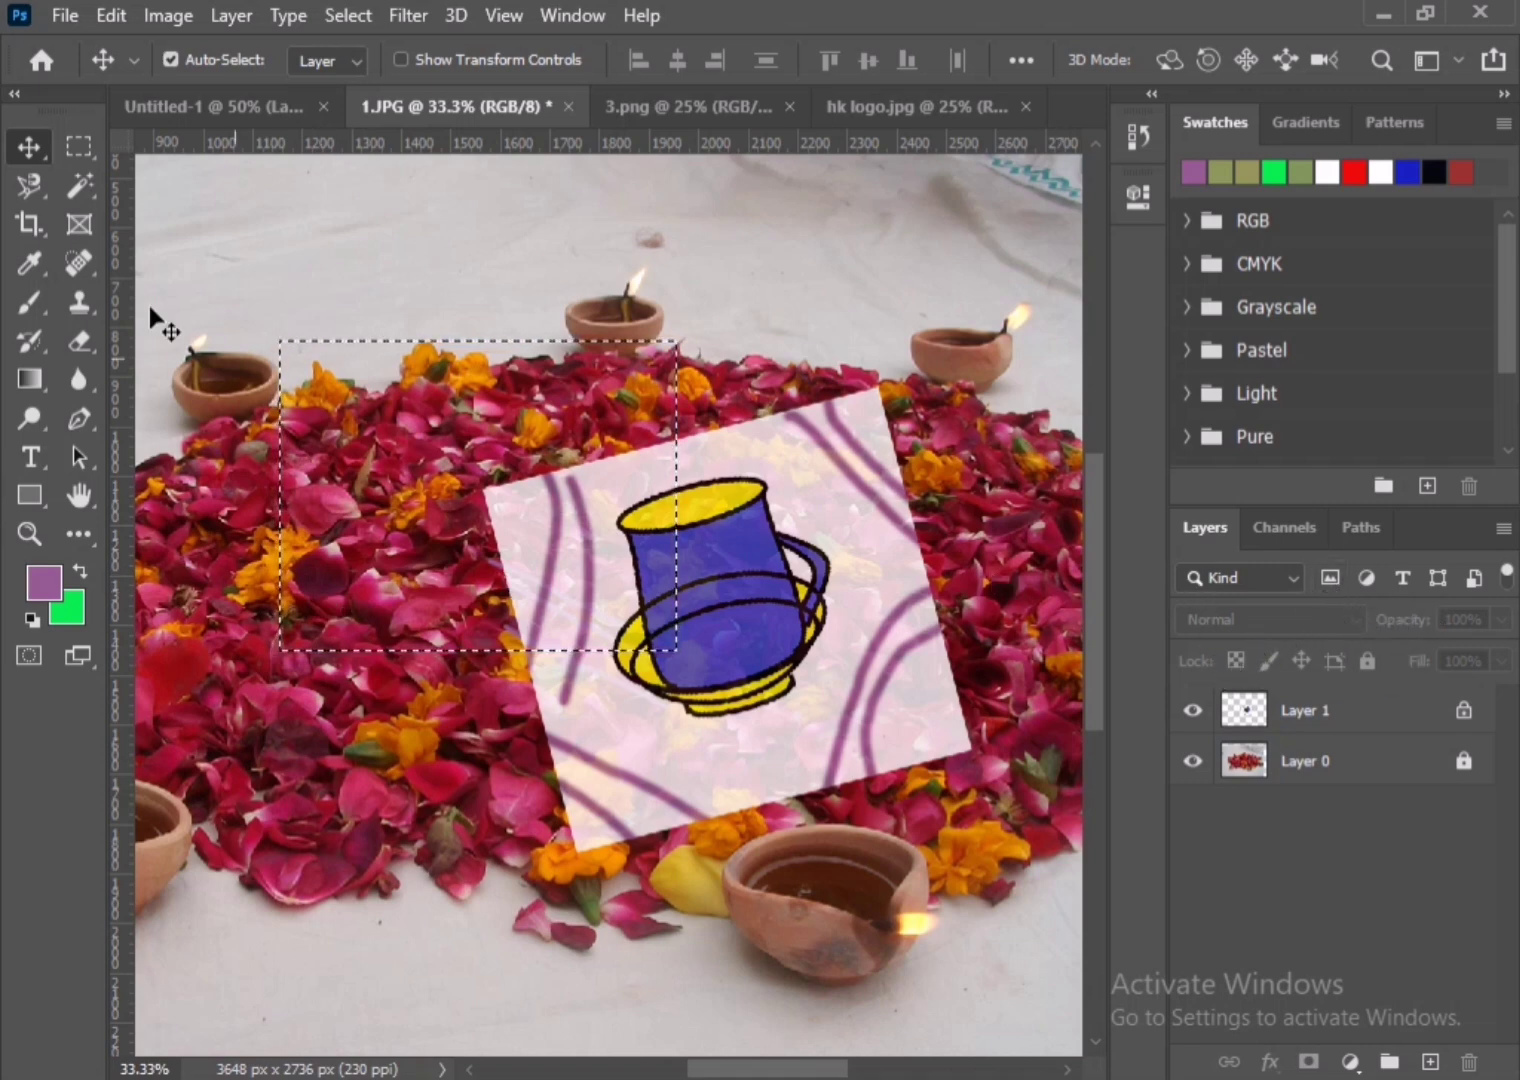
- Unlock the mug layer, clear the marquee selection, and move the mug layer to the middle of the petals
click(1427, 712)
click(1463, 710)
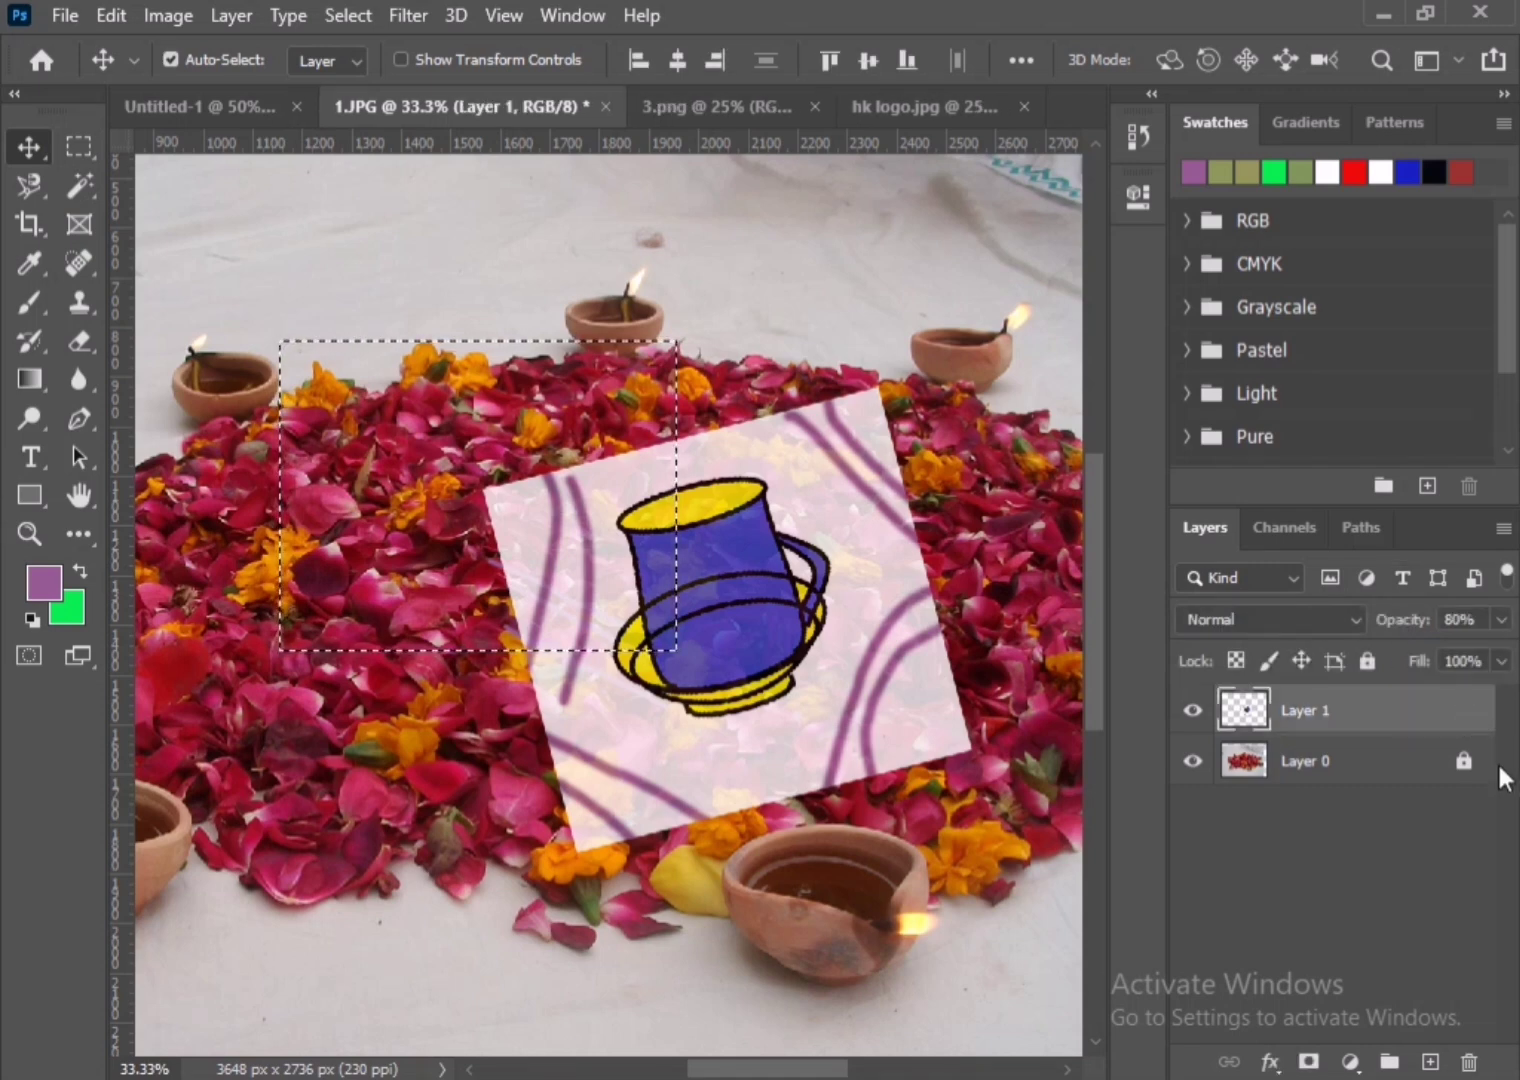
click(1345, 769)
drag(832, 697, 857, 630)
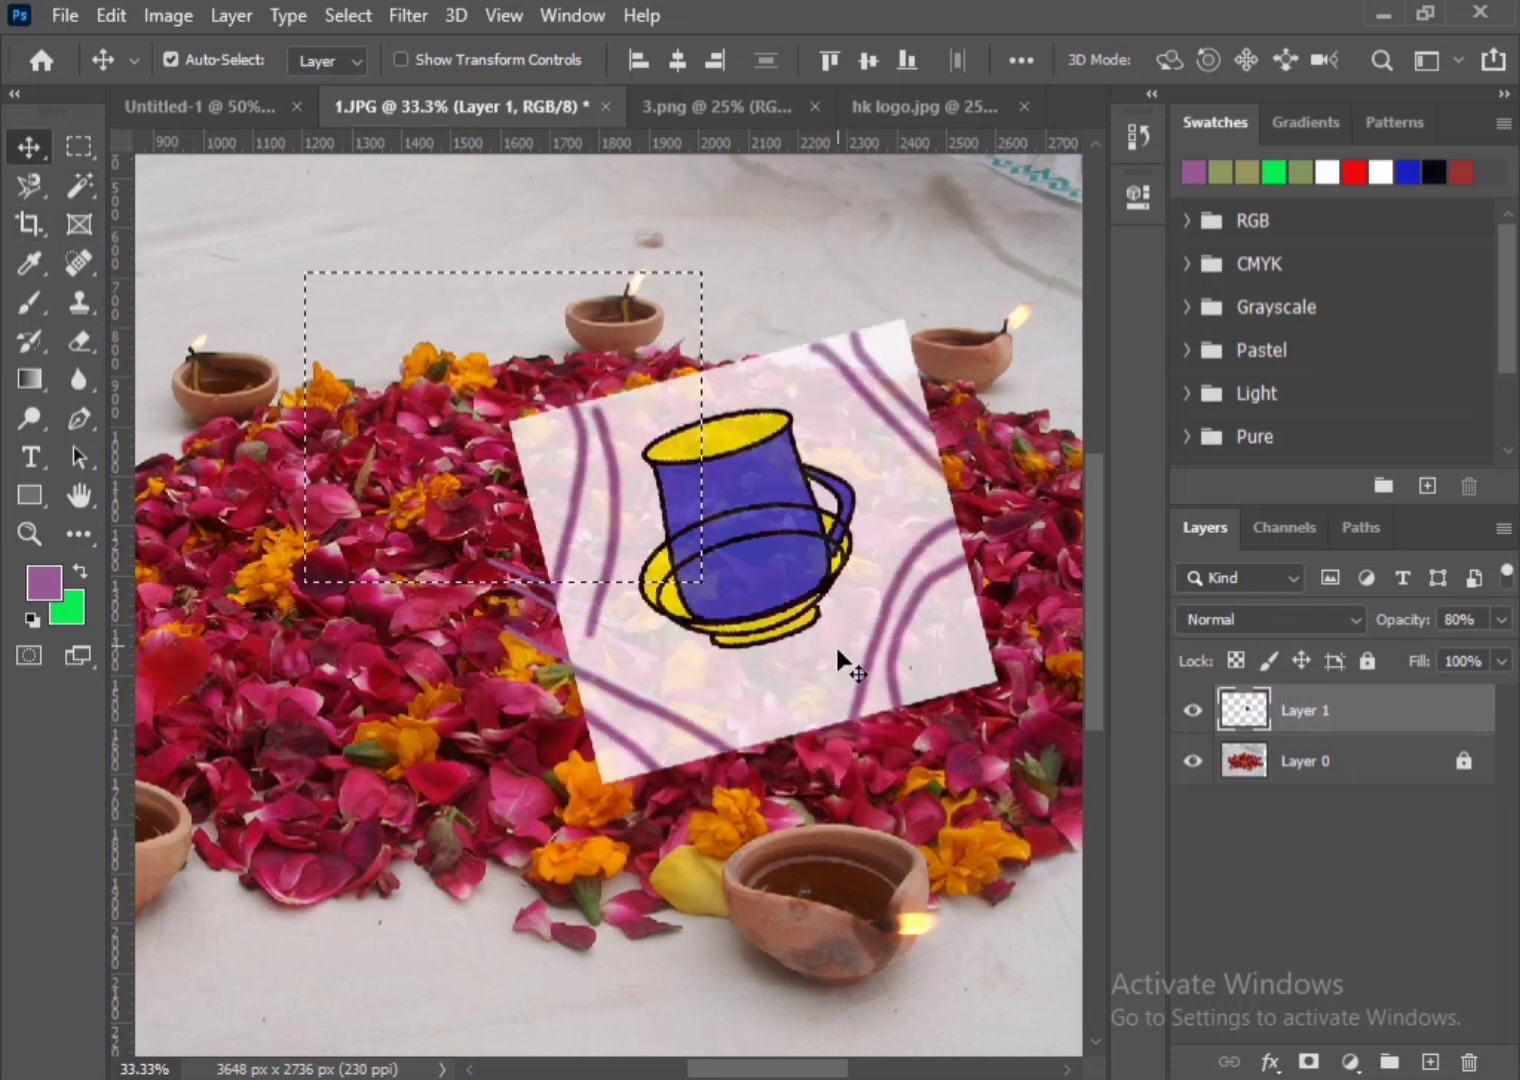
key(ctrl+d)
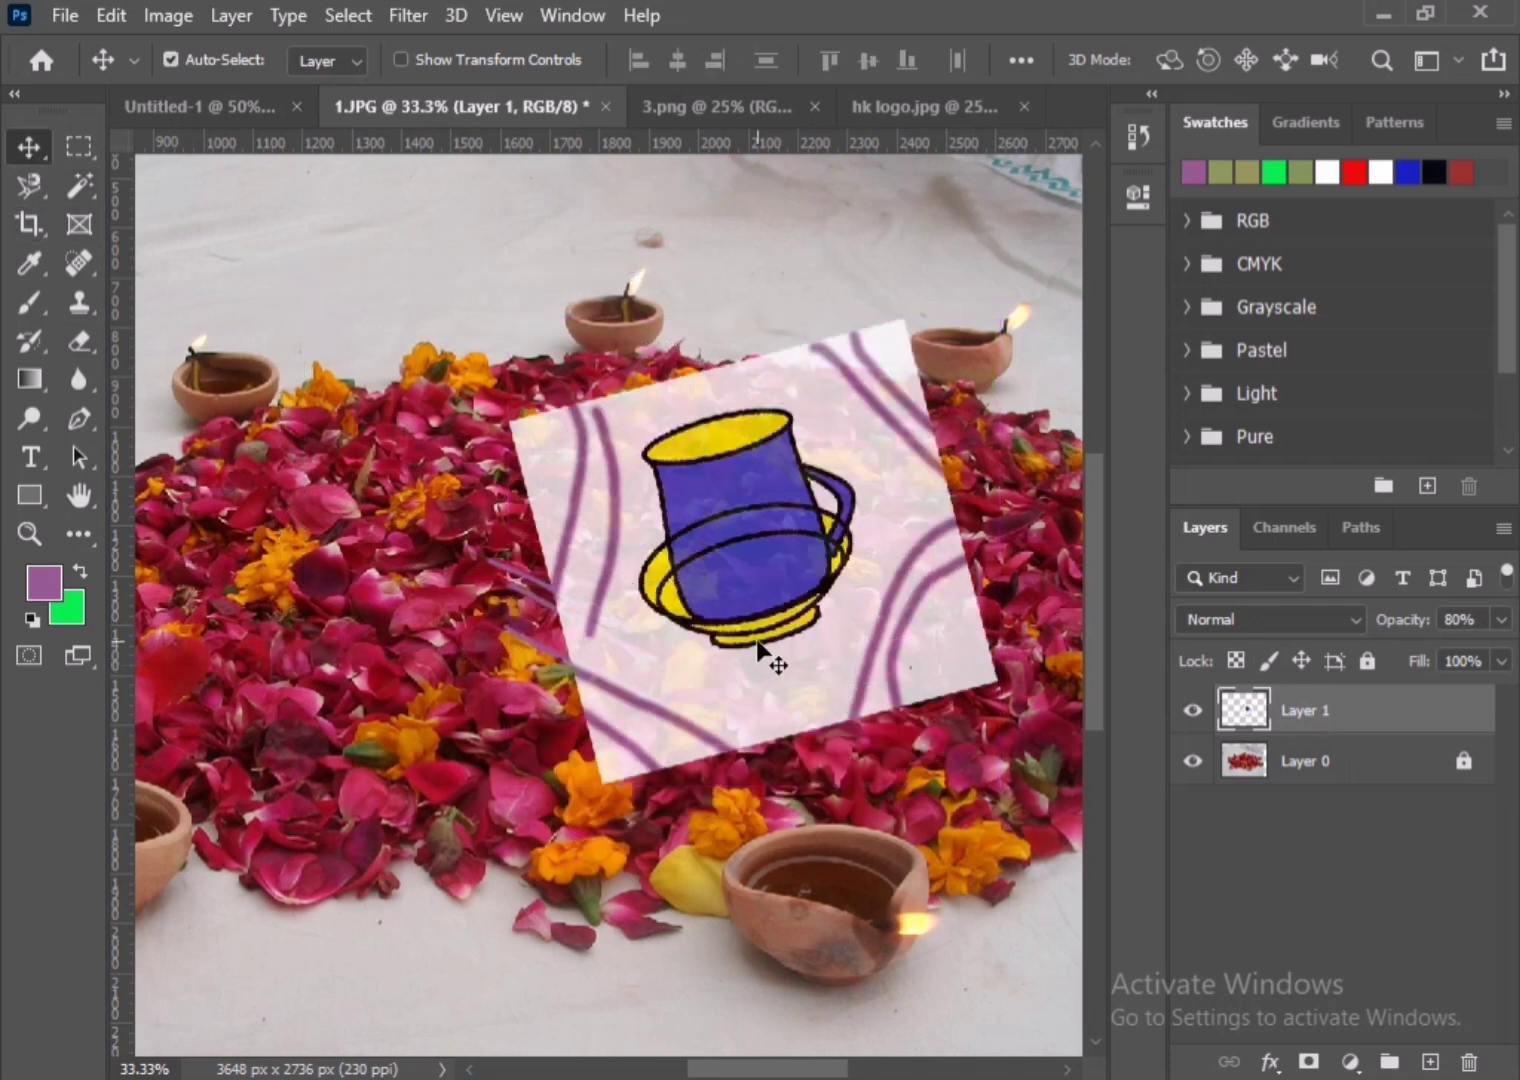
drag(773, 661, 640, 700)
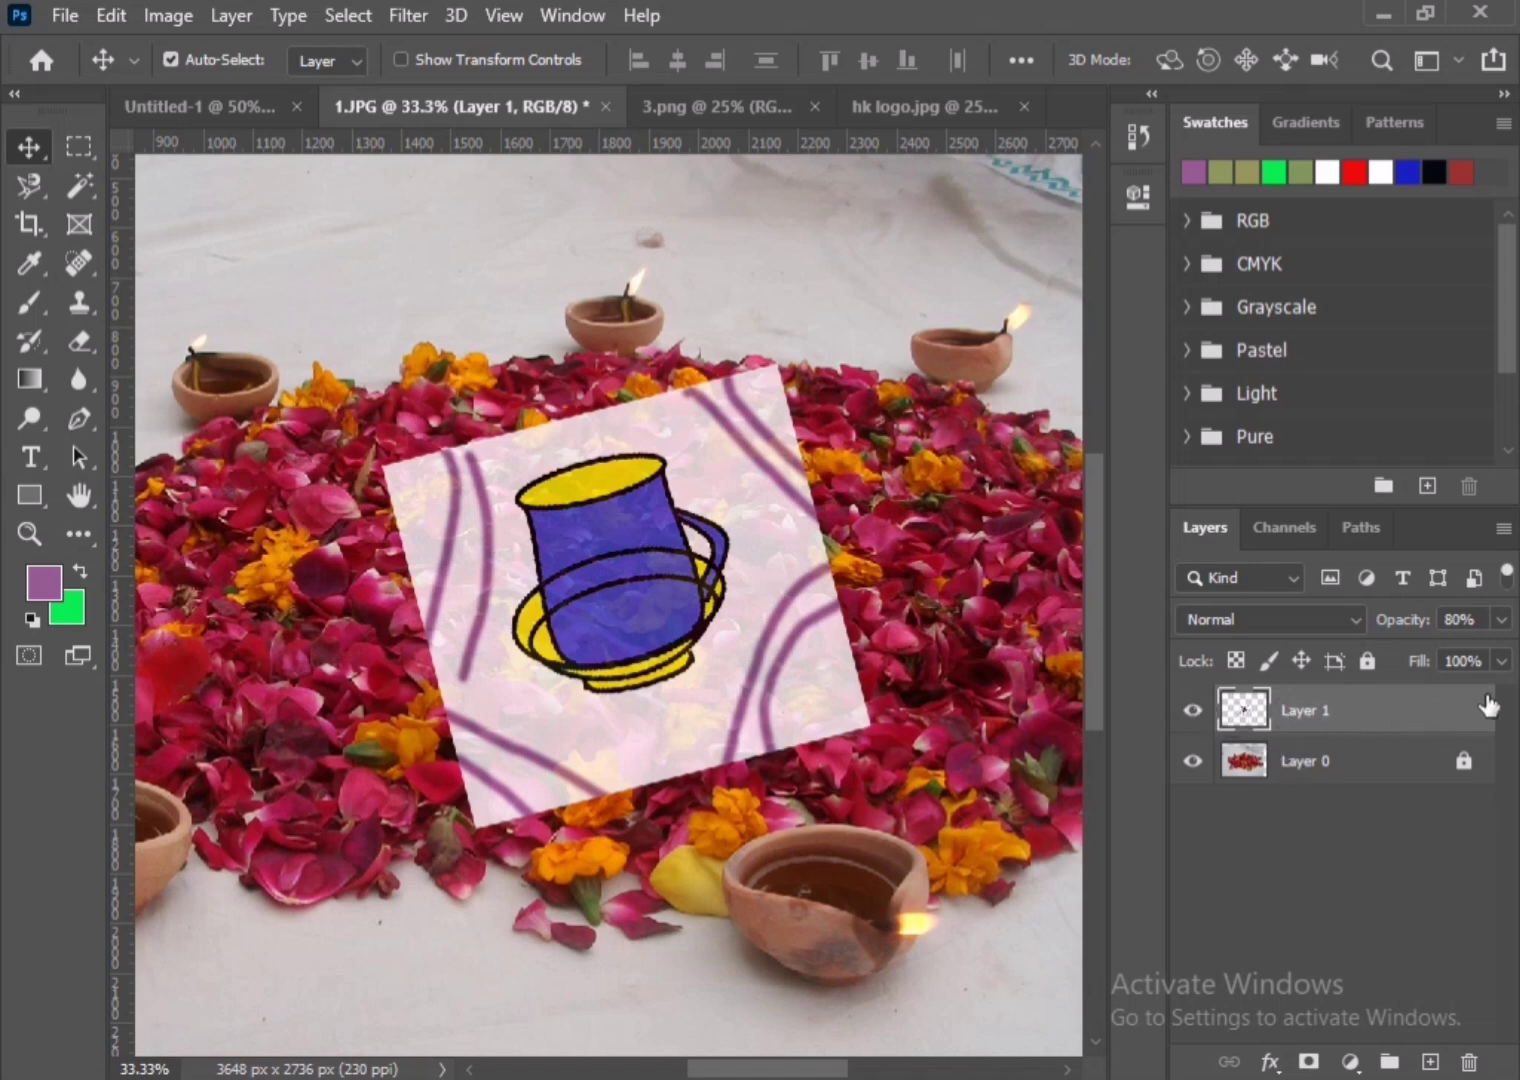
- Examine the Fill setting of the mug layer and deselect all layers
click(1501, 661)
mouse_move(1497, 697)
mouse_down()
mouse_move(1356, 716)
mouse_move(1517, 720)
mouse_move(1432, 694)
mouse_move(1512, 700)
mouse_move(1493, 697)
mouse_up()
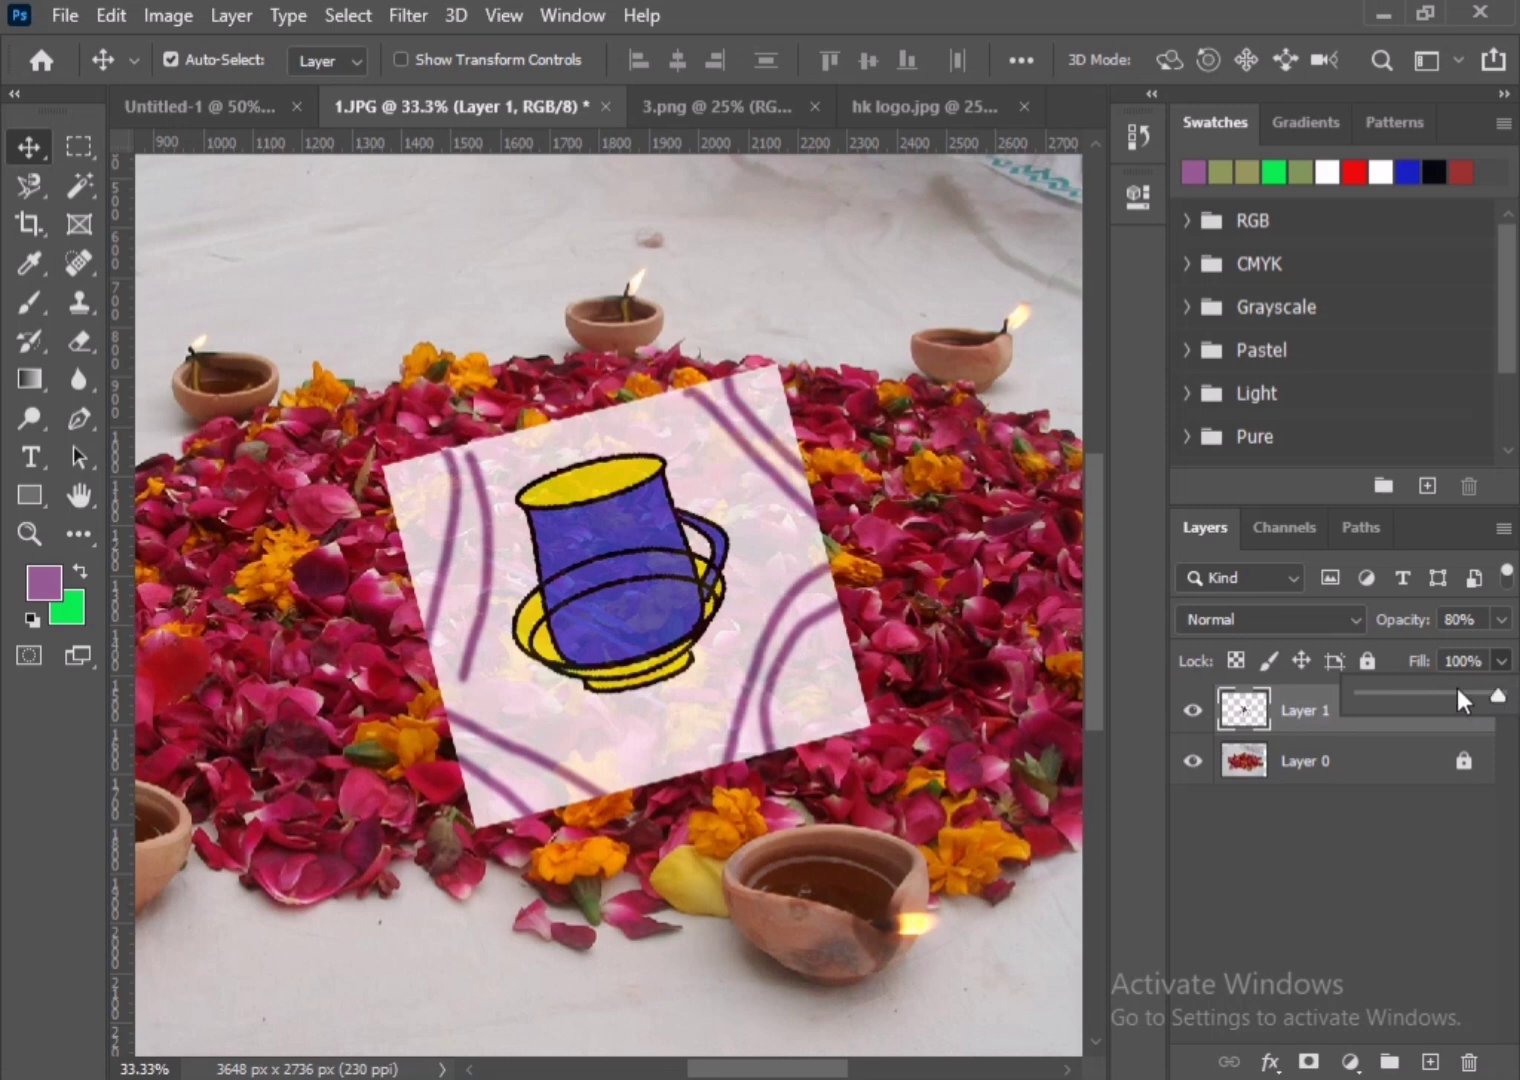
click(1395, 818)
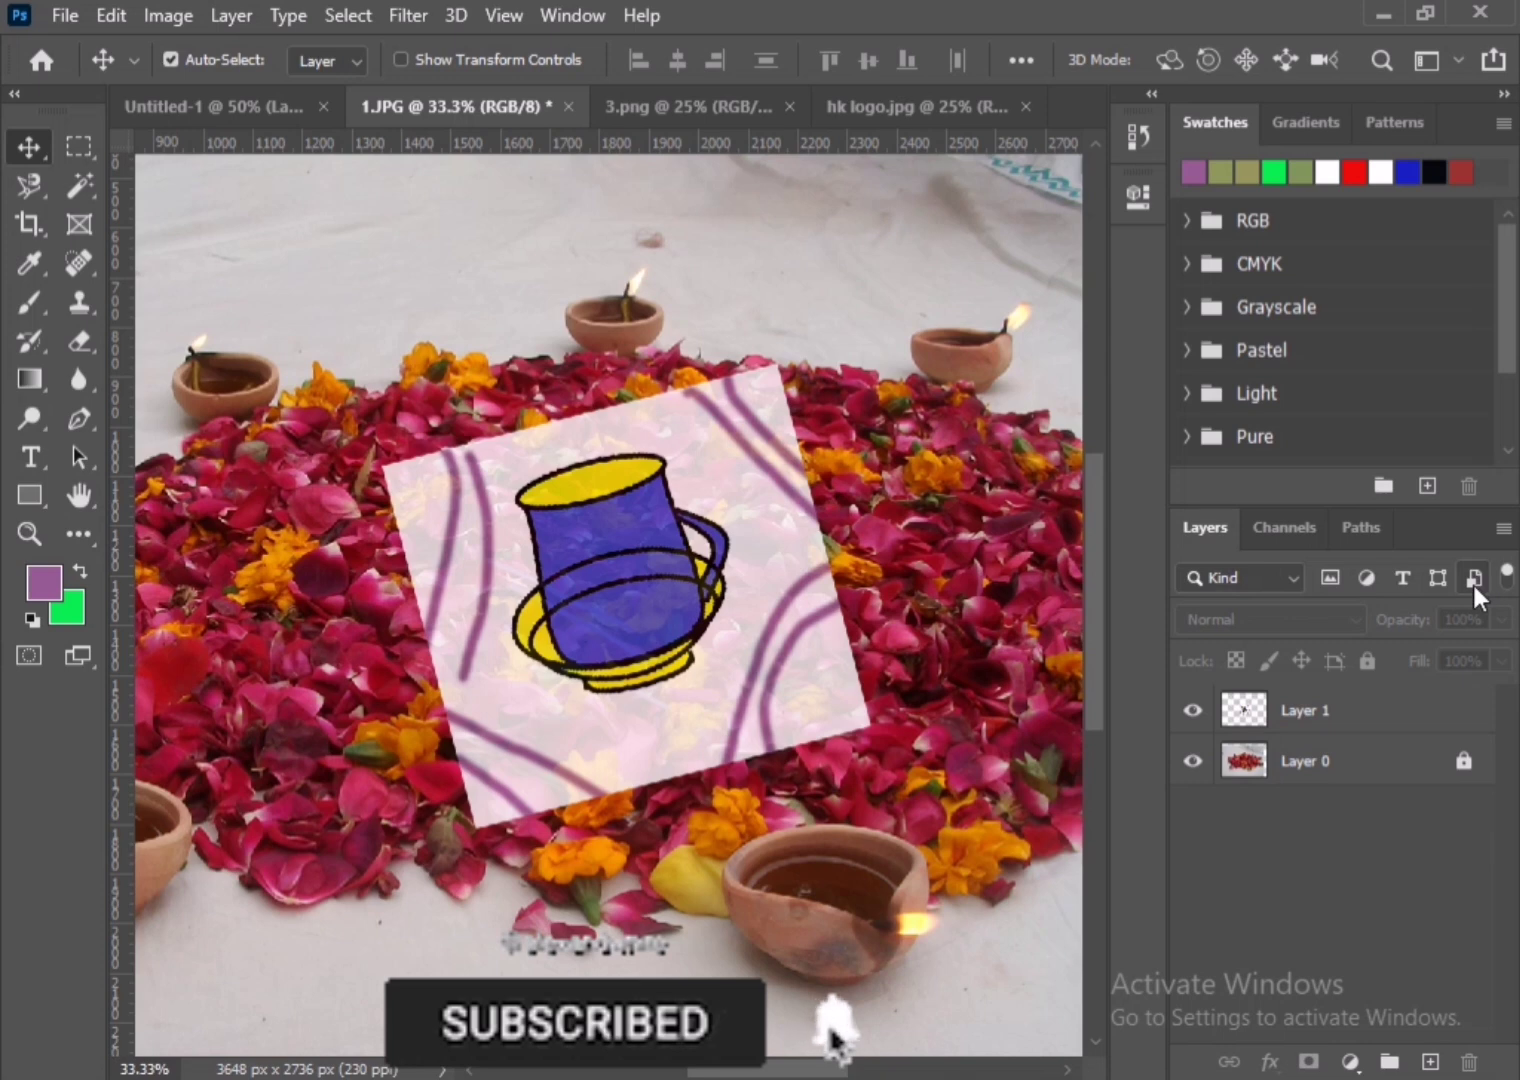
- Filter the layer list to type layers only, try to move the mug, and turn the filter off
click(1404, 590)
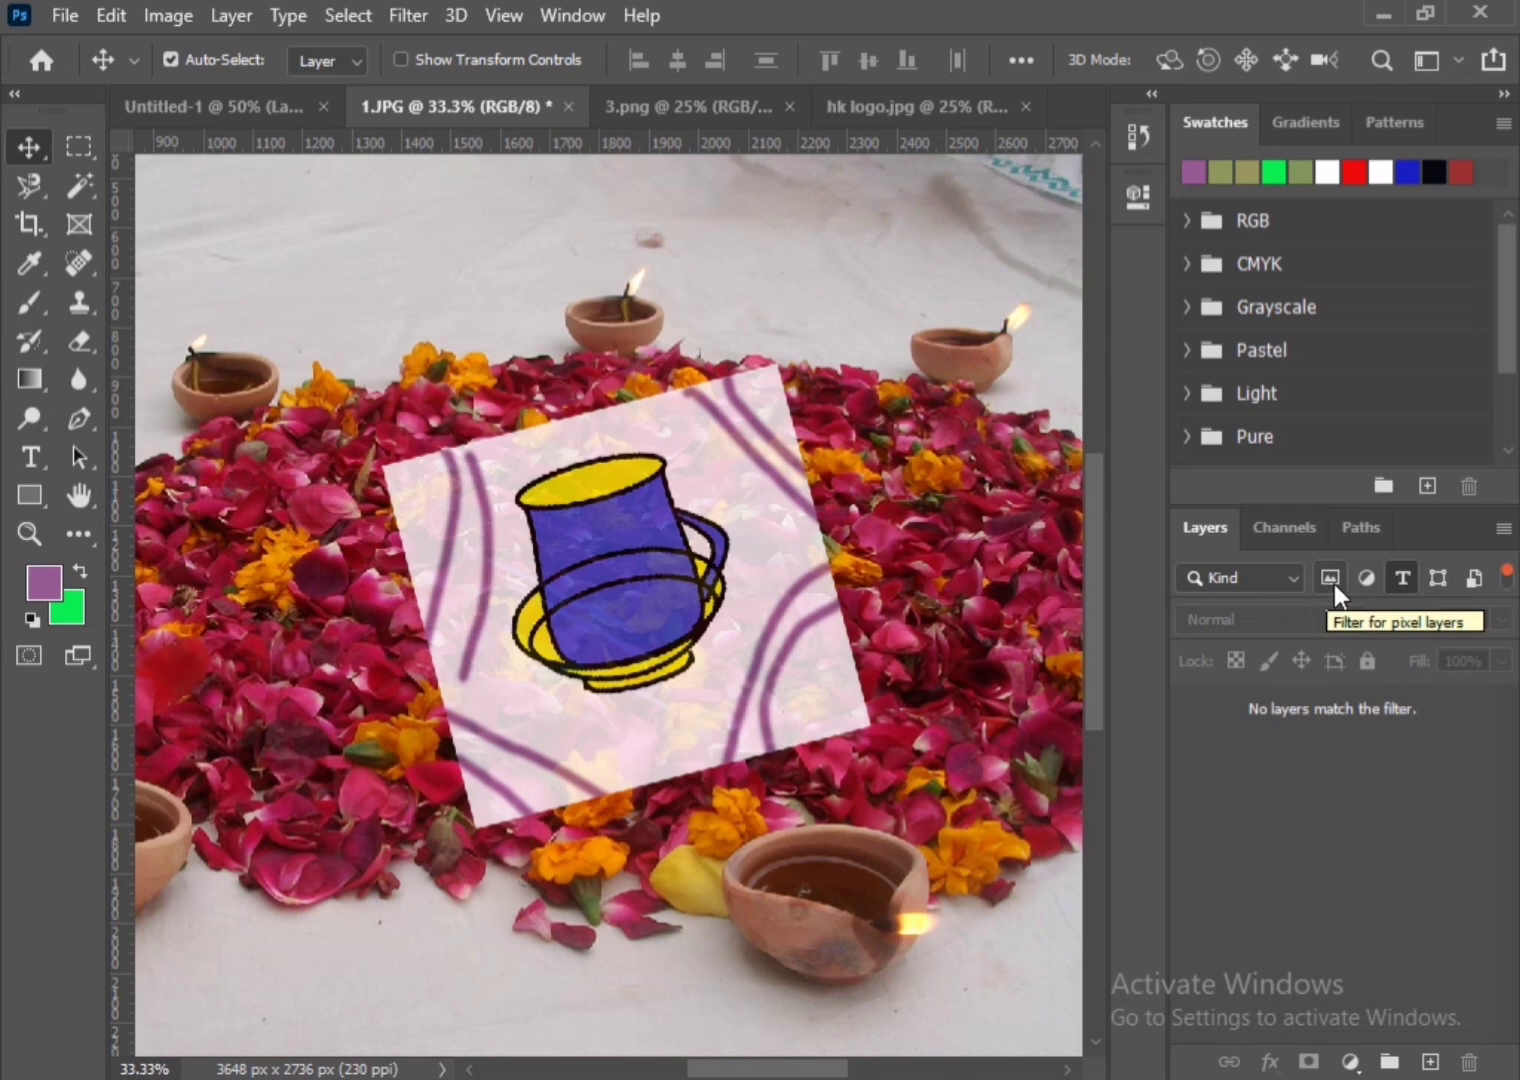
click(1267, 588)
click(1266, 592)
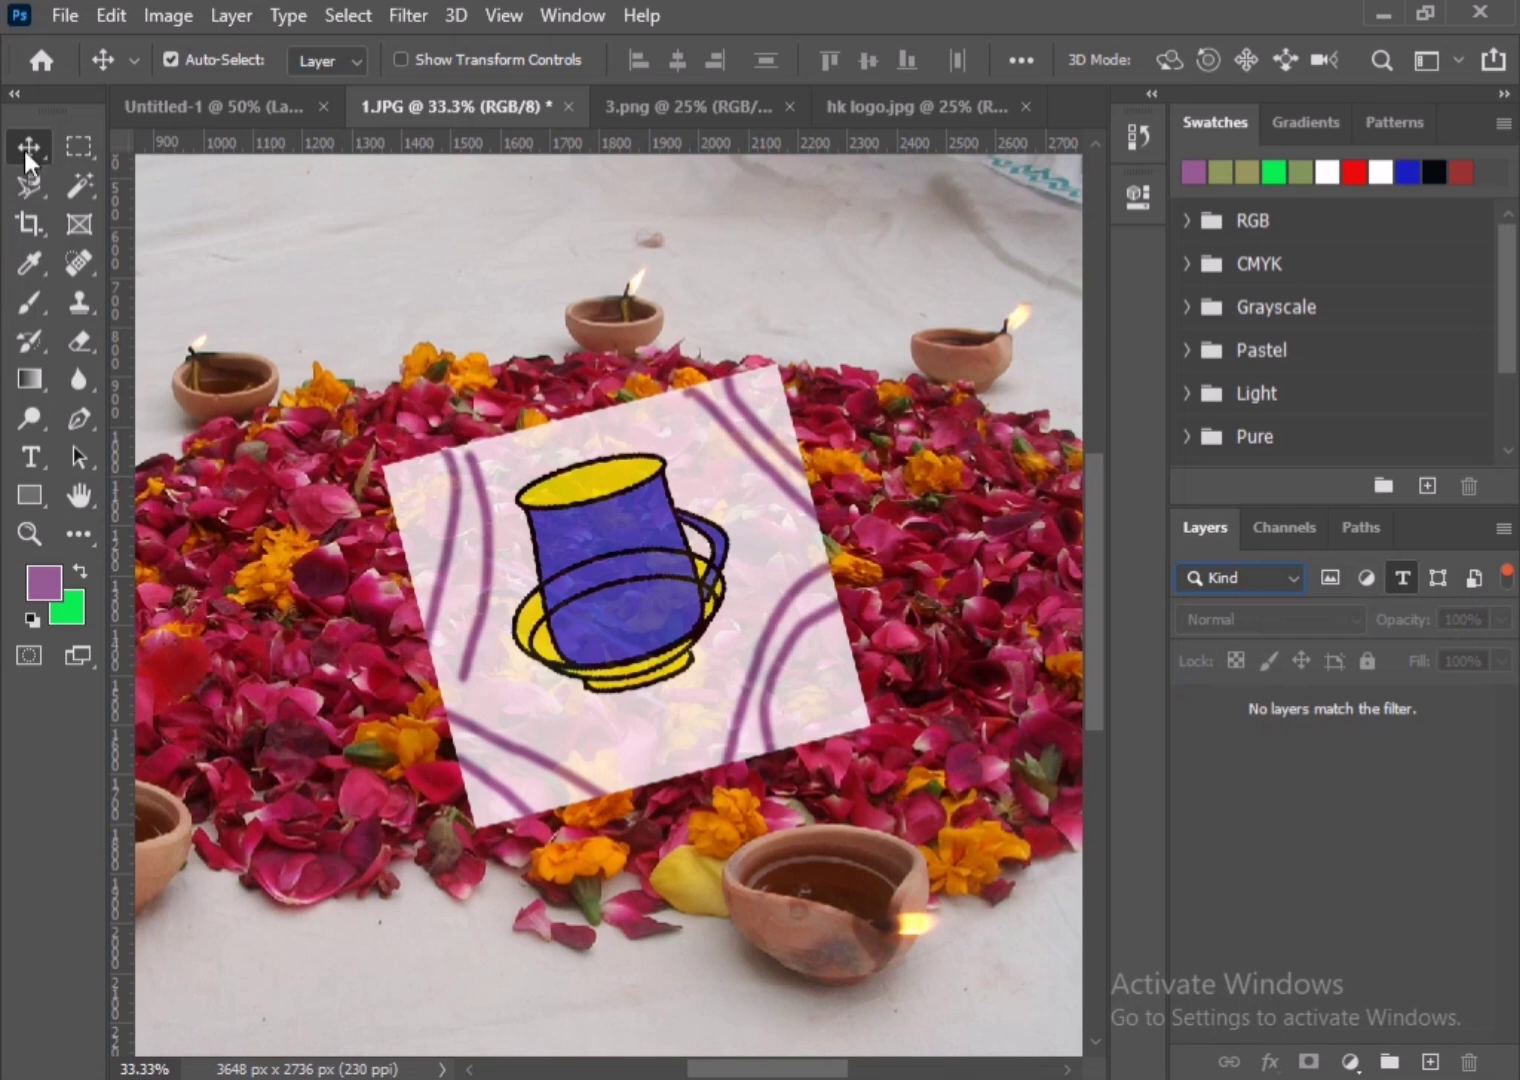
click(604, 543)
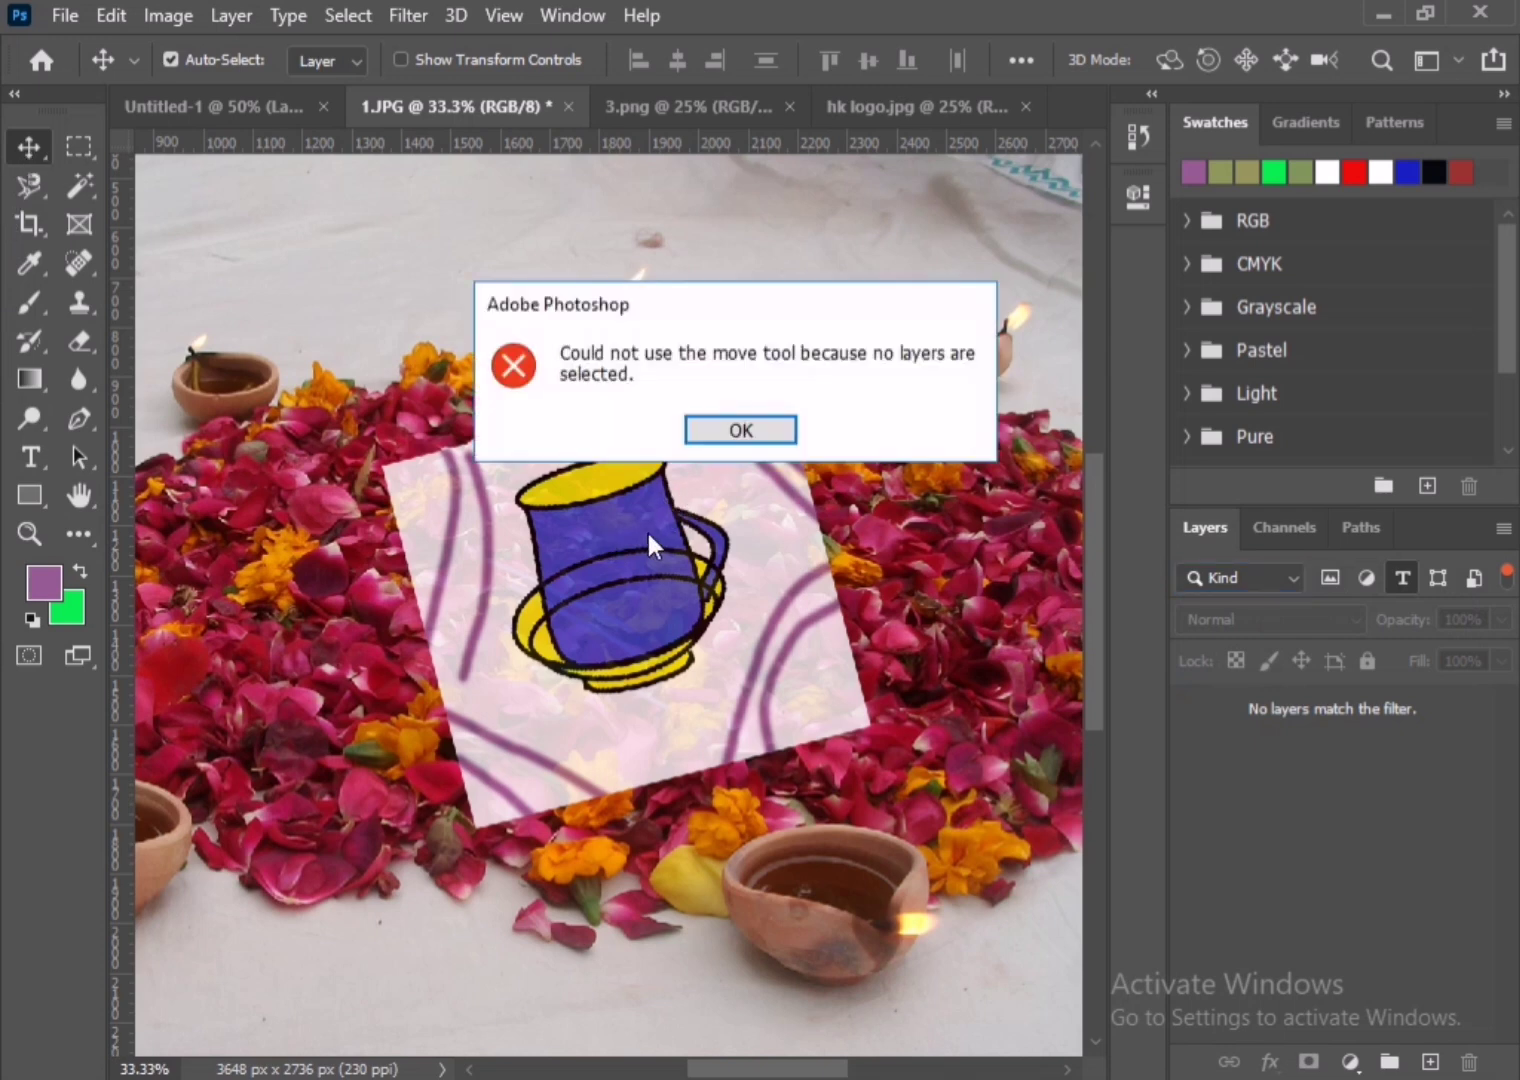
click(709, 427)
click(1402, 578)
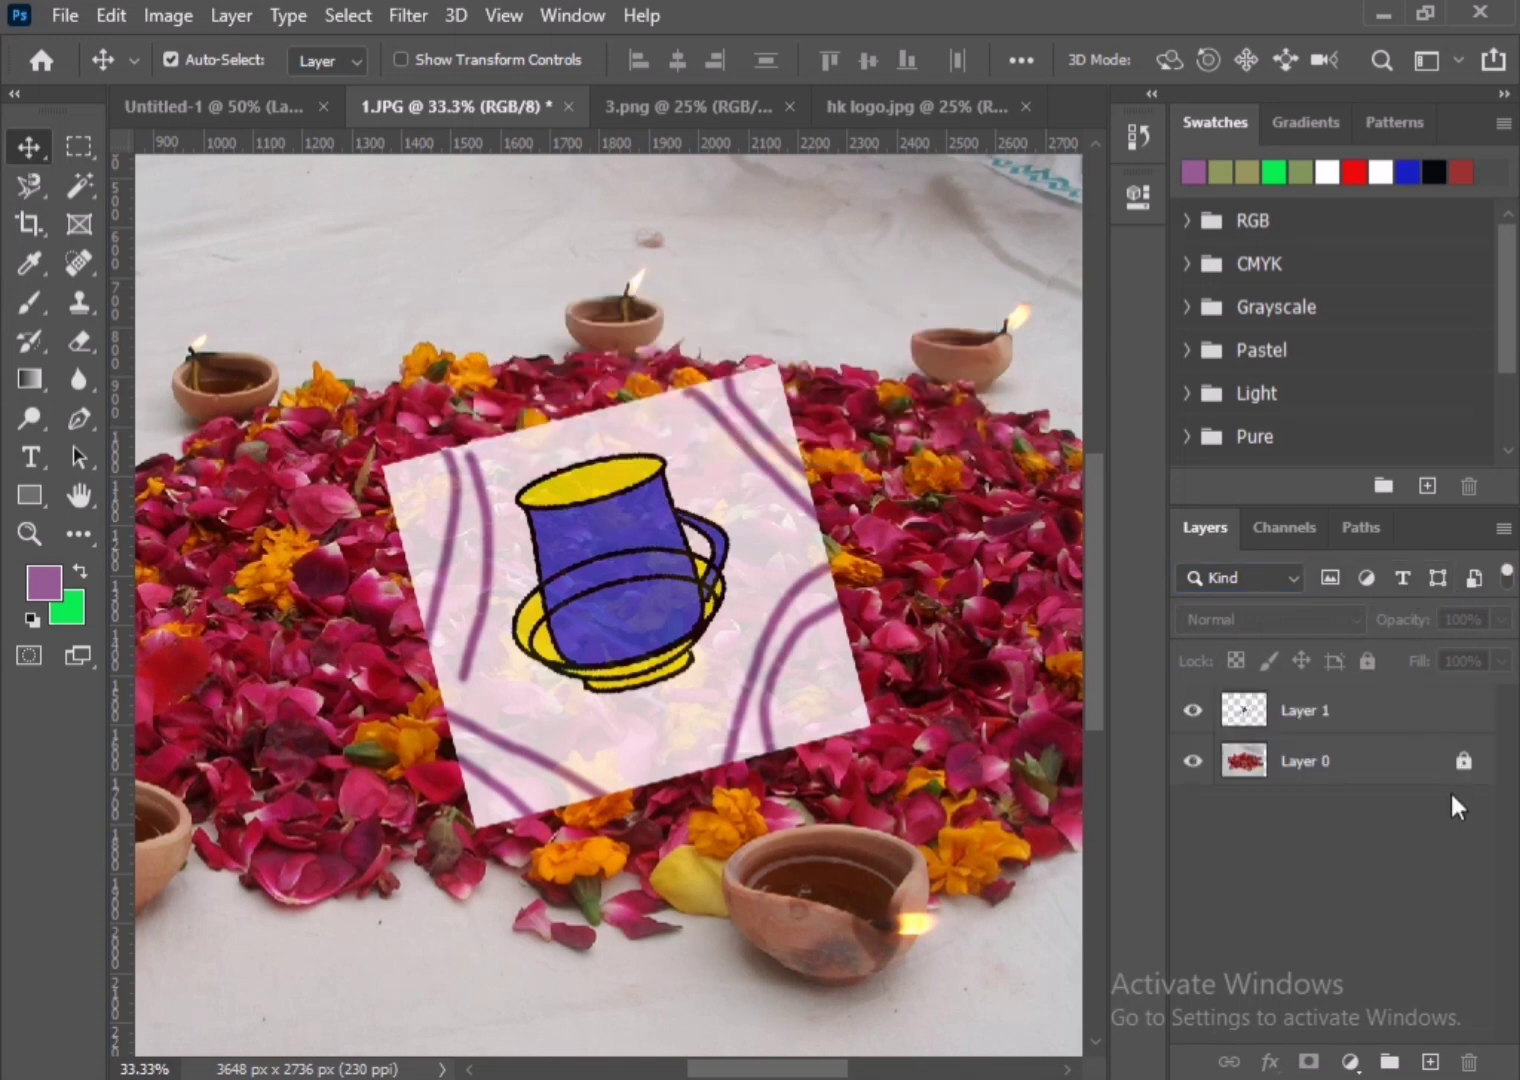
click(1300, 577)
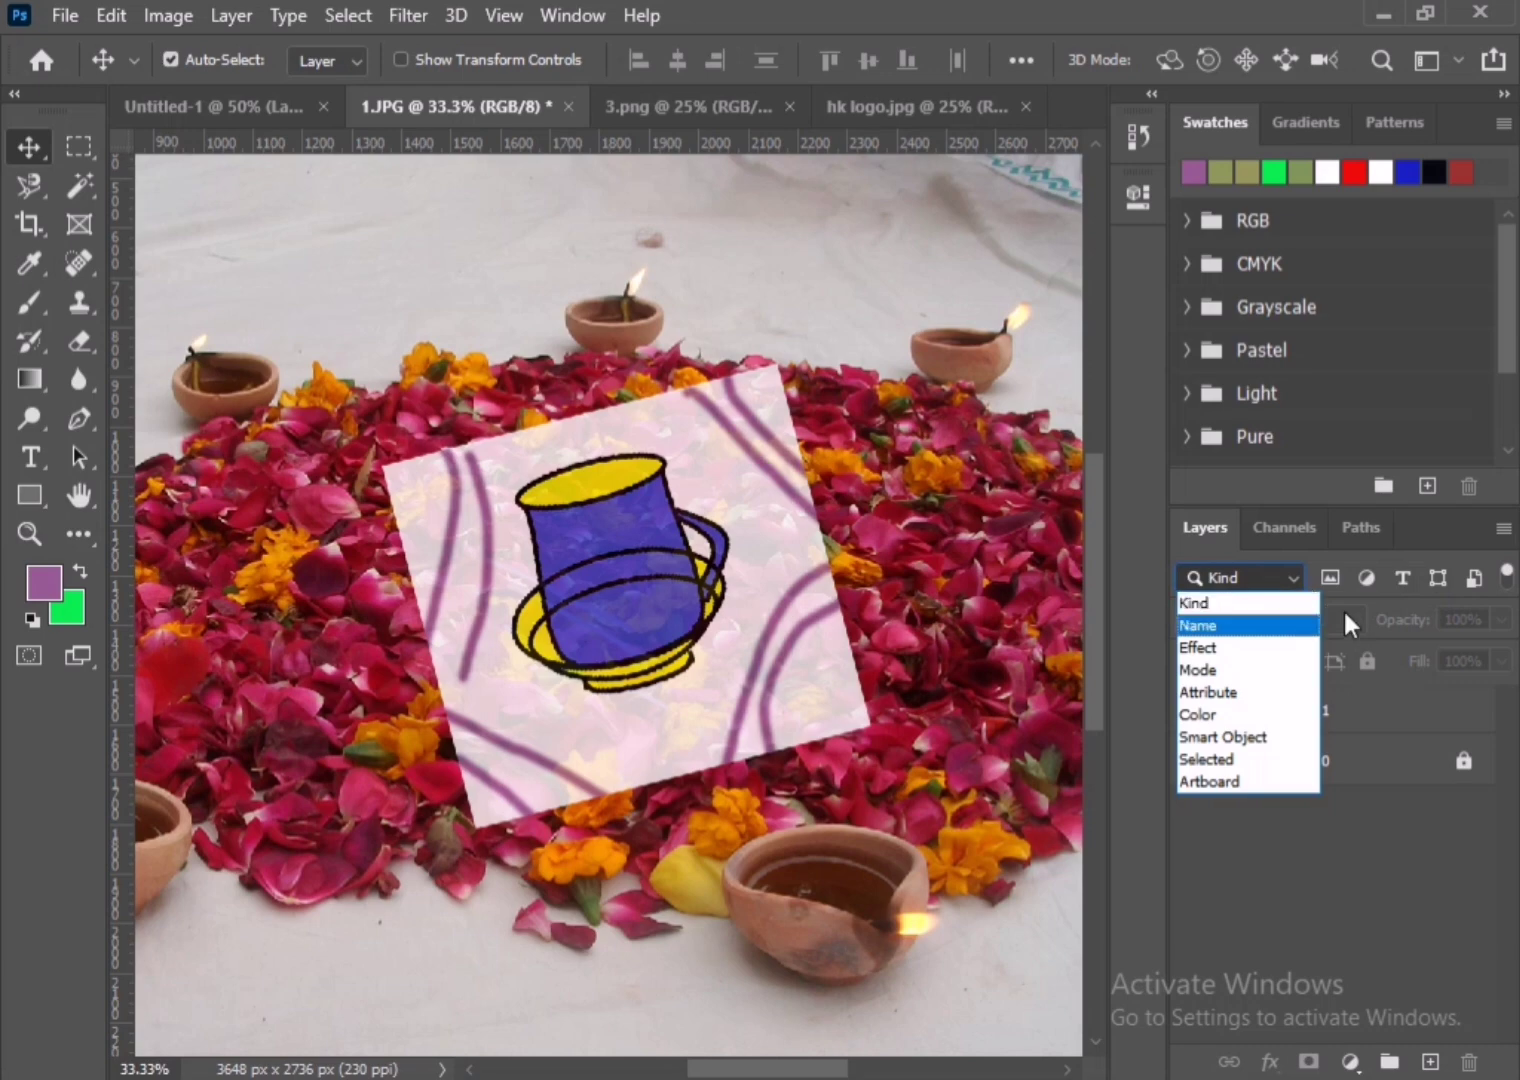
click(1343, 608)
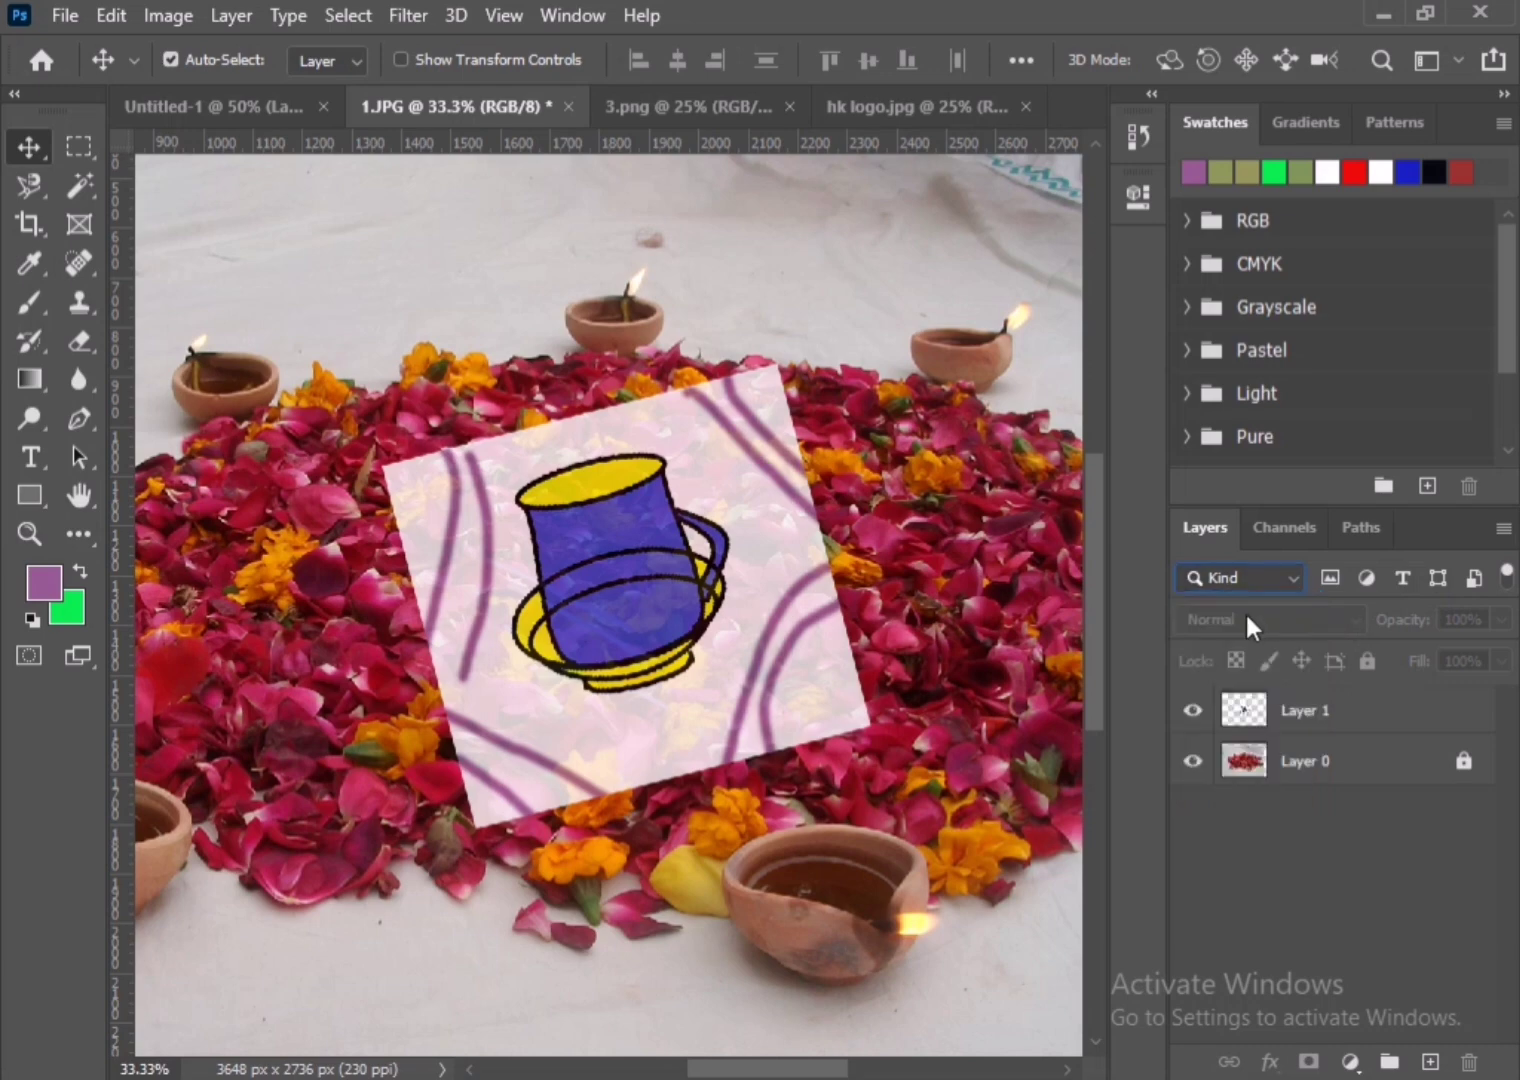
- Set the blend mode of the mug layer to Dissolve
click(1363, 714)
click(1334, 622)
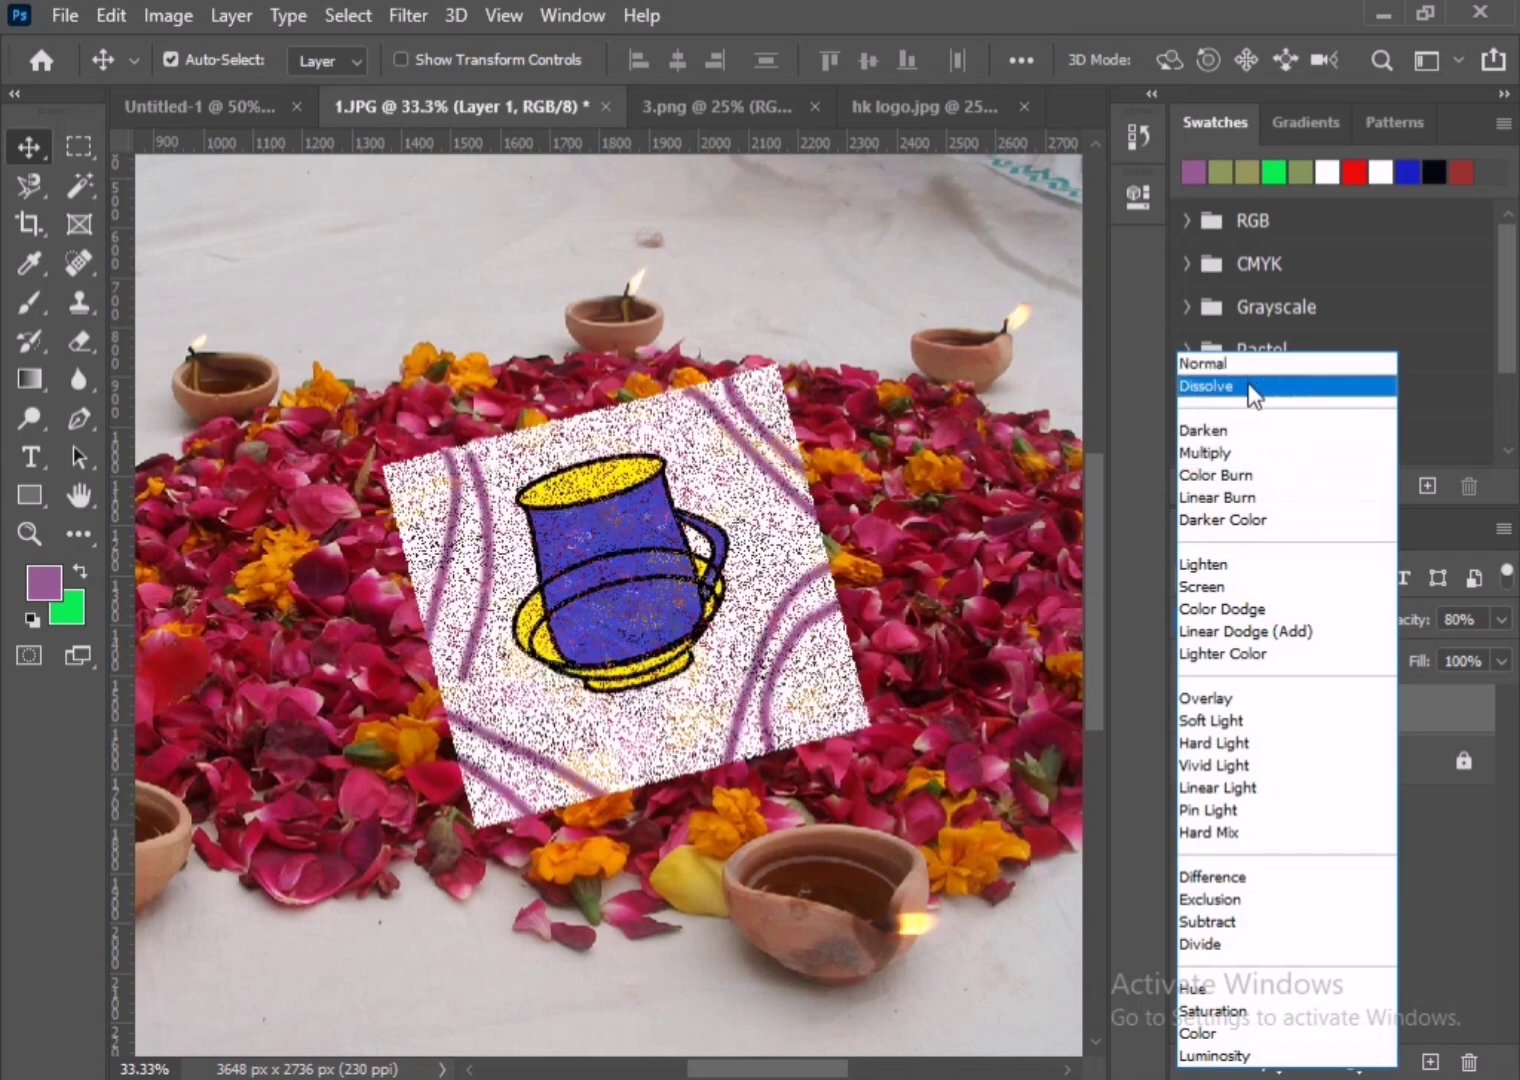
click(1252, 388)
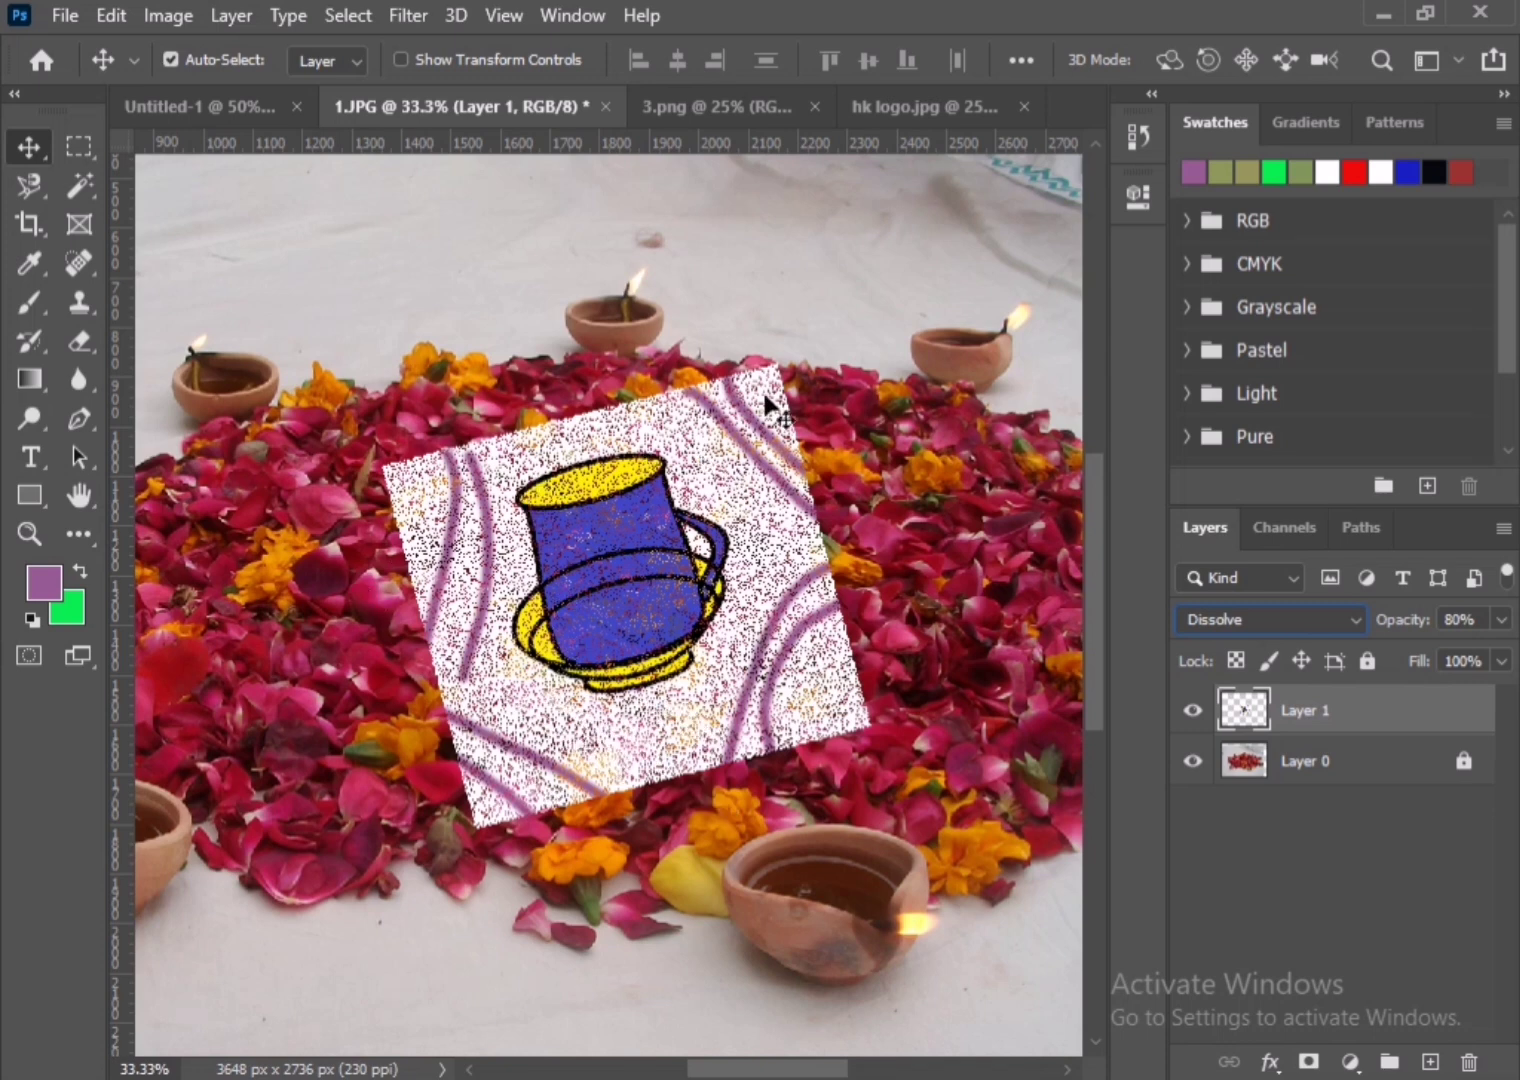
- Change the mug layer's blend mode to Multiply and move the mug onto the white cloth above the petals
click(1325, 618)
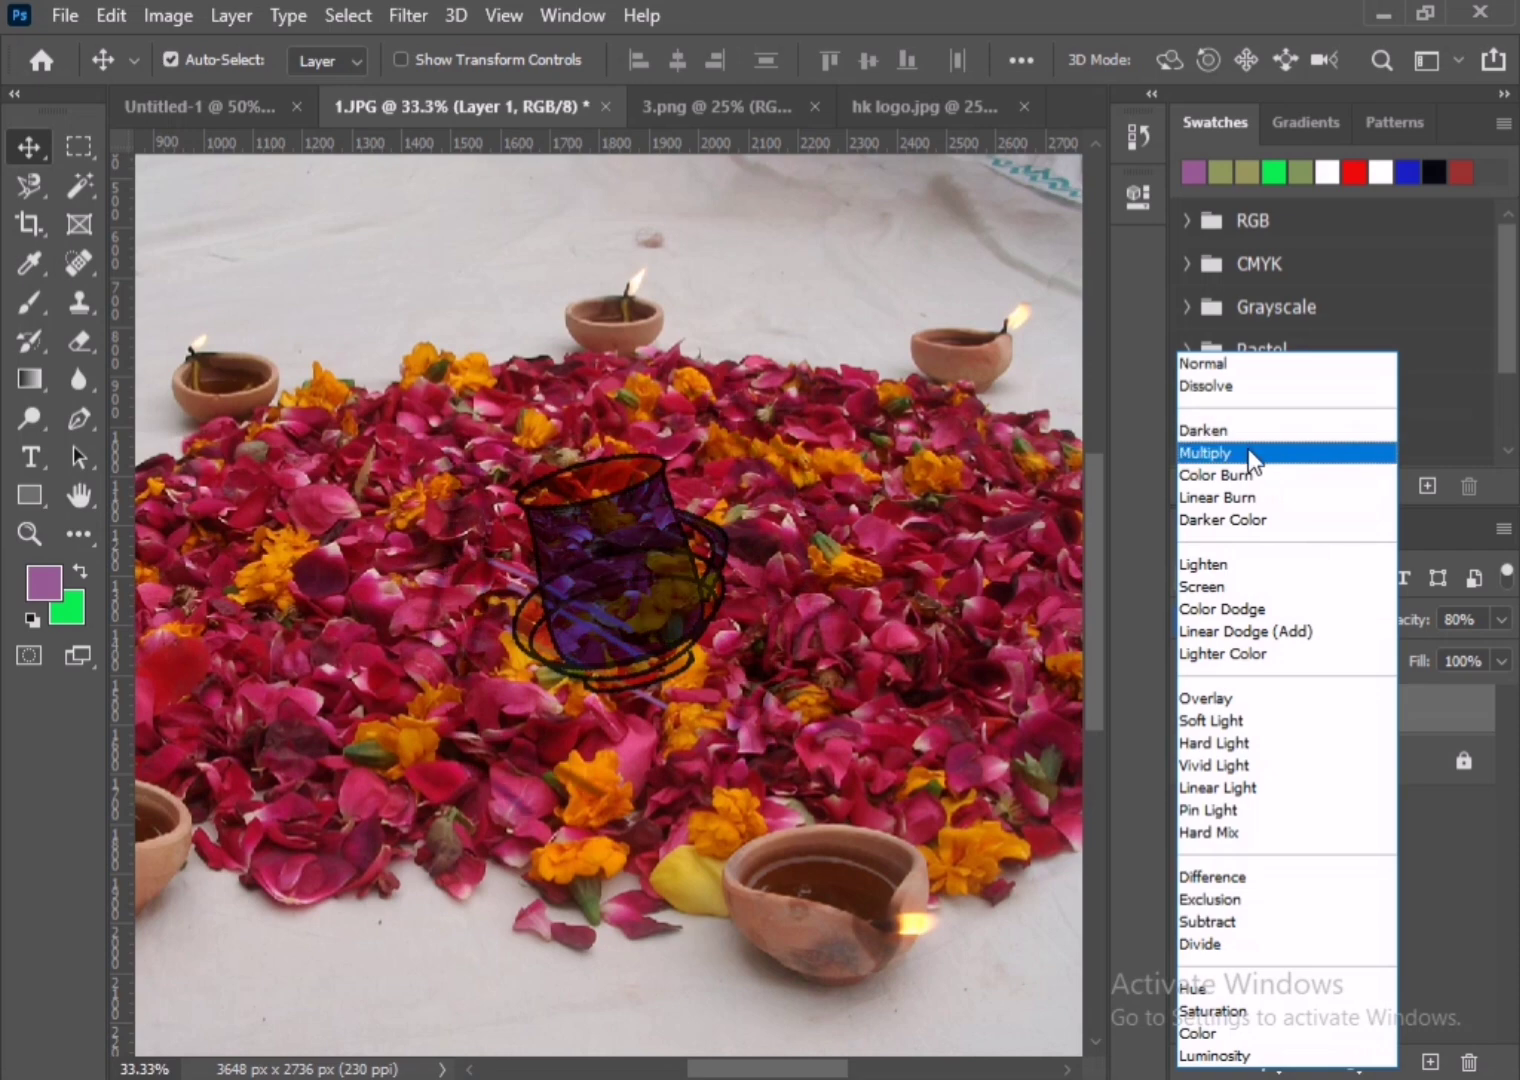
click(1252, 455)
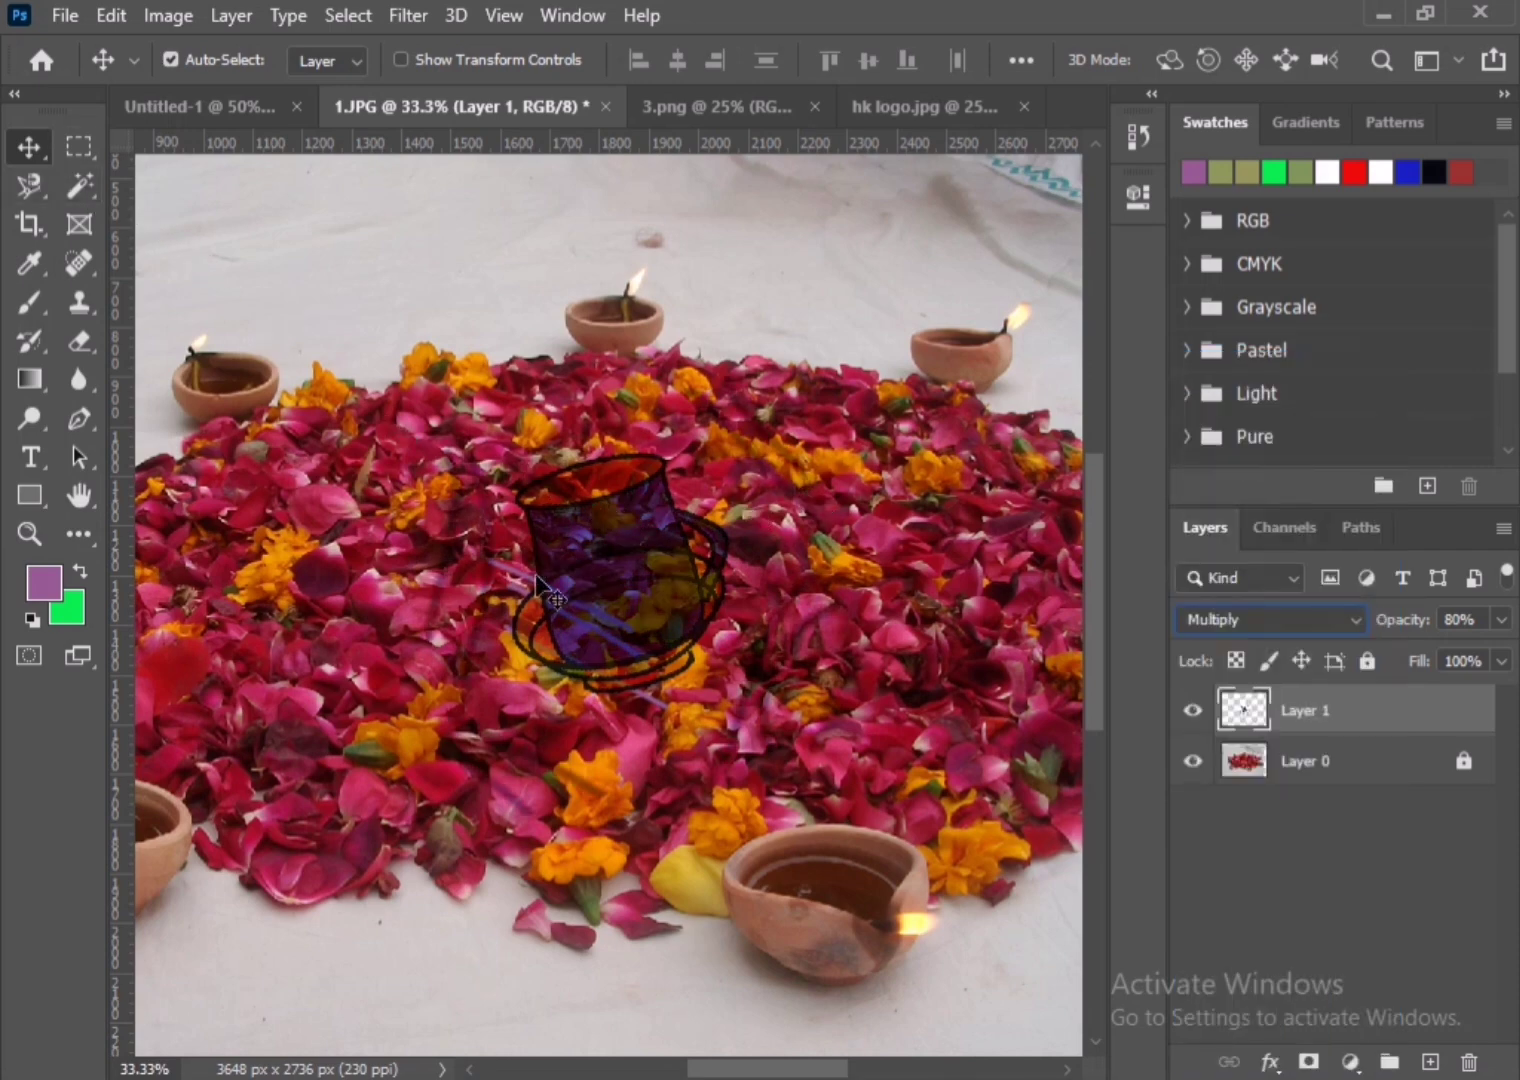
mouse_move(610, 576)
mouse_down()
mouse_move(468, 550)
mouse_move(323, 390)
mouse_move(401, 316)
mouse_move(366, 331)
mouse_move(413, 252)
mouse_move(370, 253)
mouse_move(335, 308)
mouse_move(366, 340)
mouse_move(428, 306)
mouse_move(441, 265)
mouse_move(357, 297)
mouse_up()
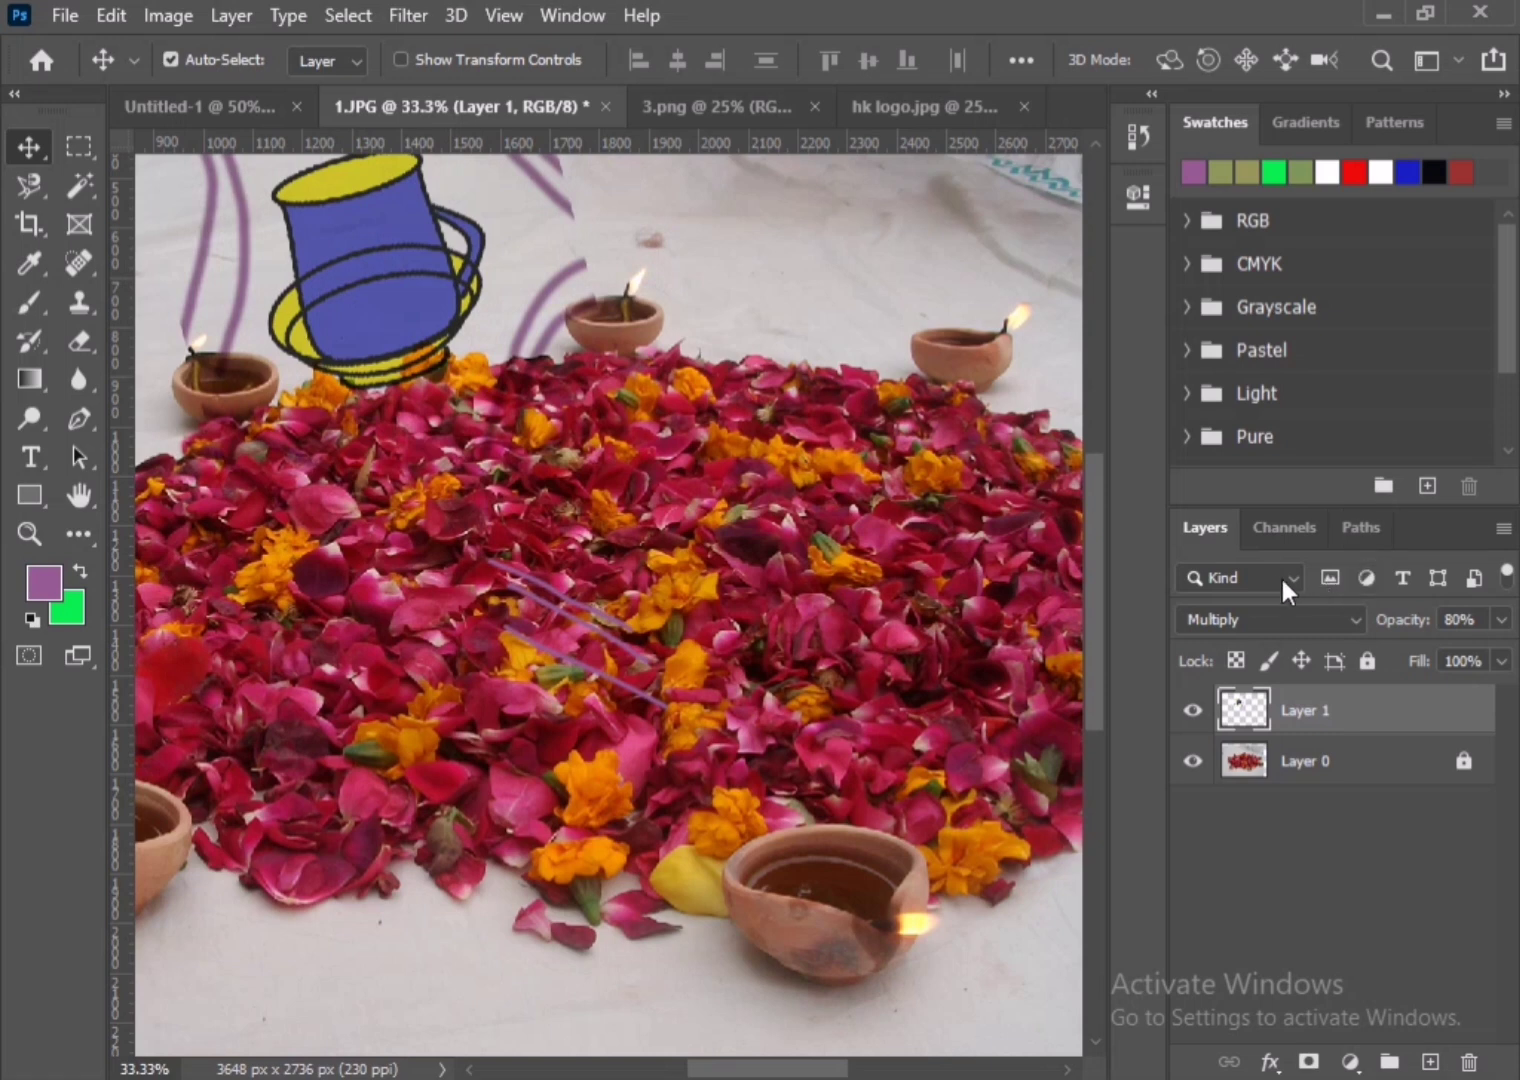
- Copy the entire hk logo.jpg image into the 1.JPG photo as a new layer over the rose petals
click(908, 110)
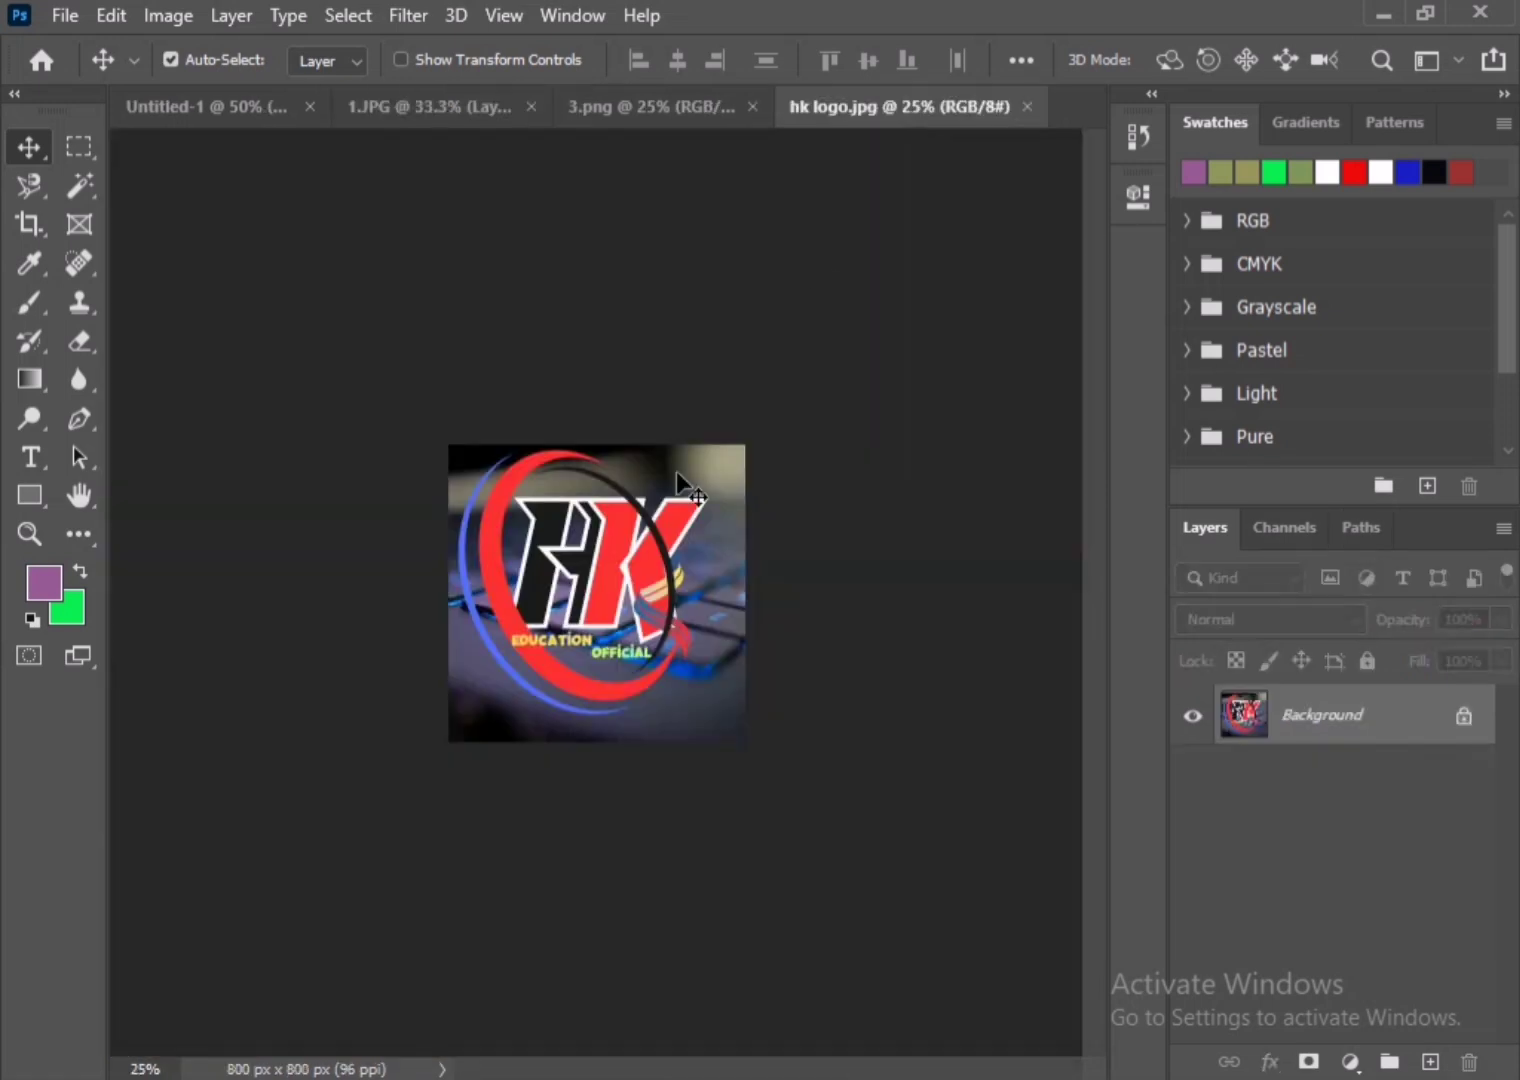
click(78, 146)
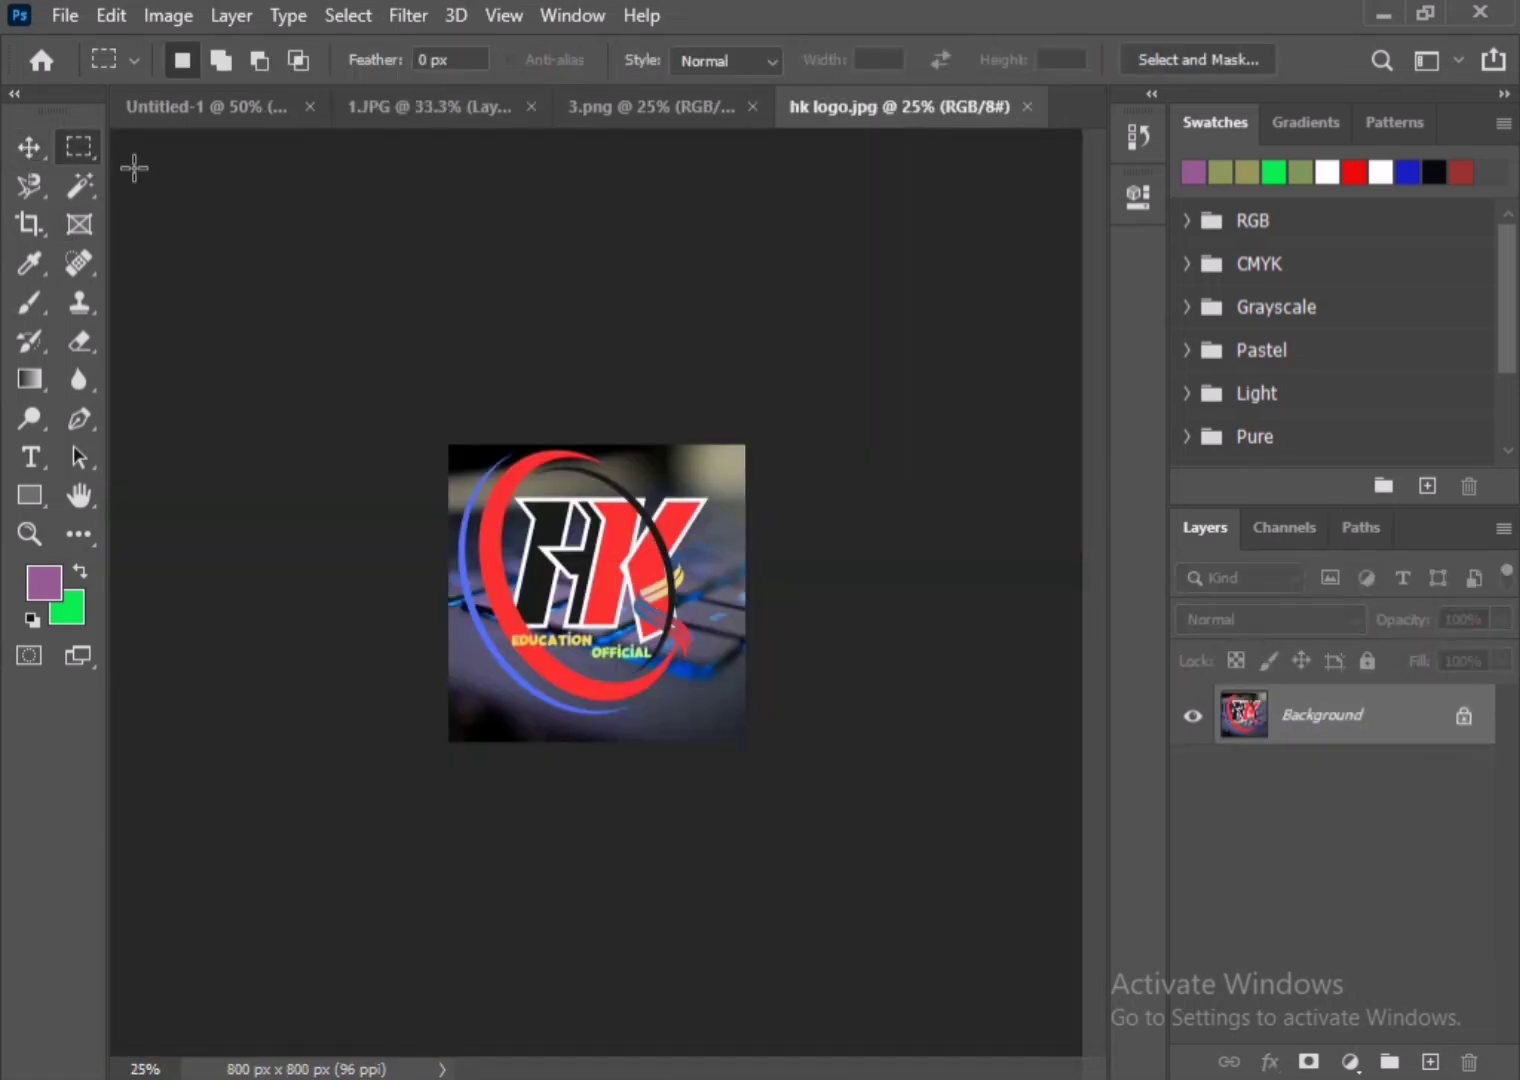
key(ctrl+a)
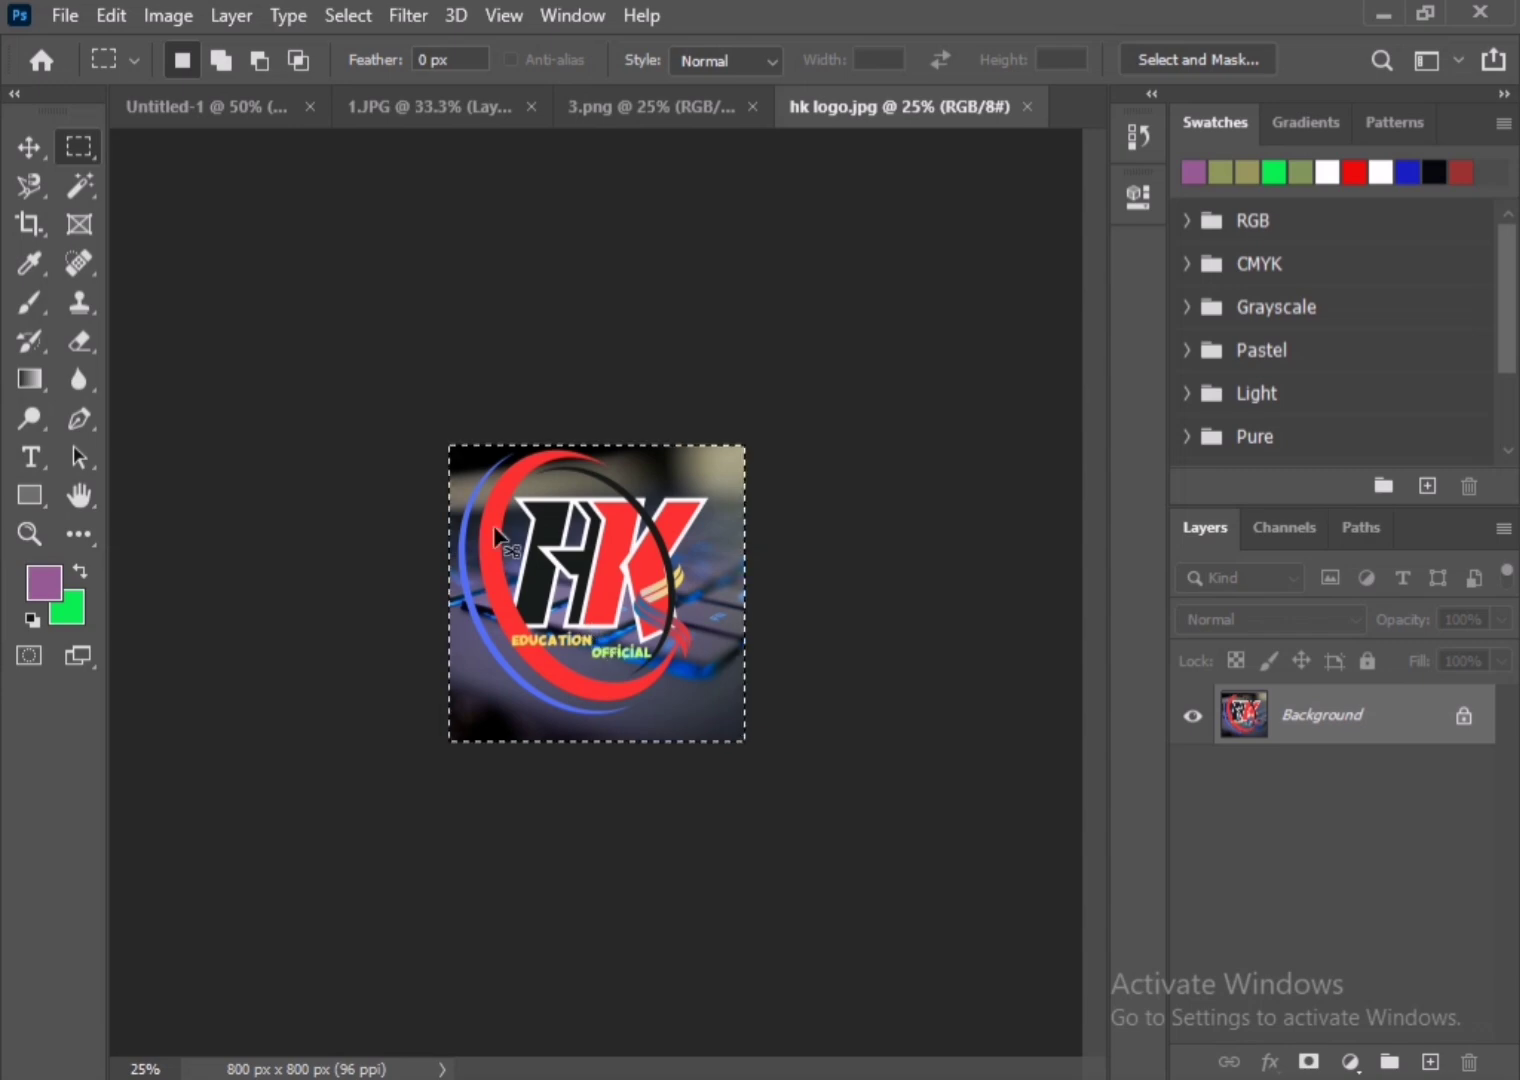
click(28, 146)
drag(614, 547, 424, 401)
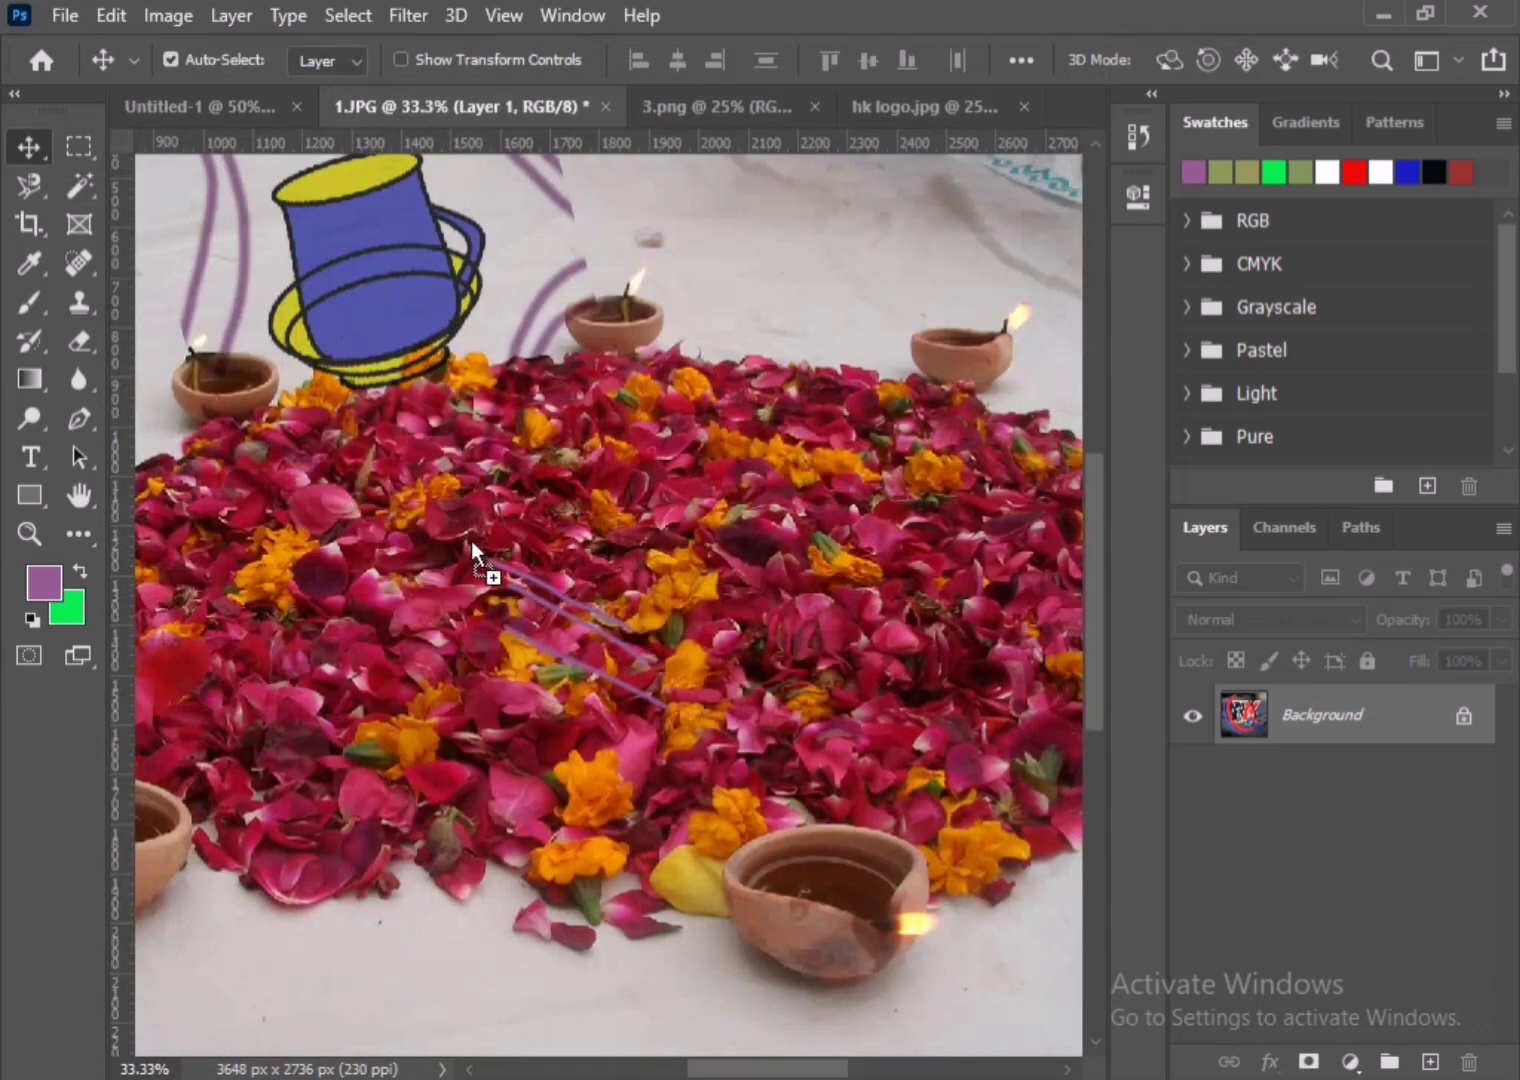
drag(471, 542, 667, 587)
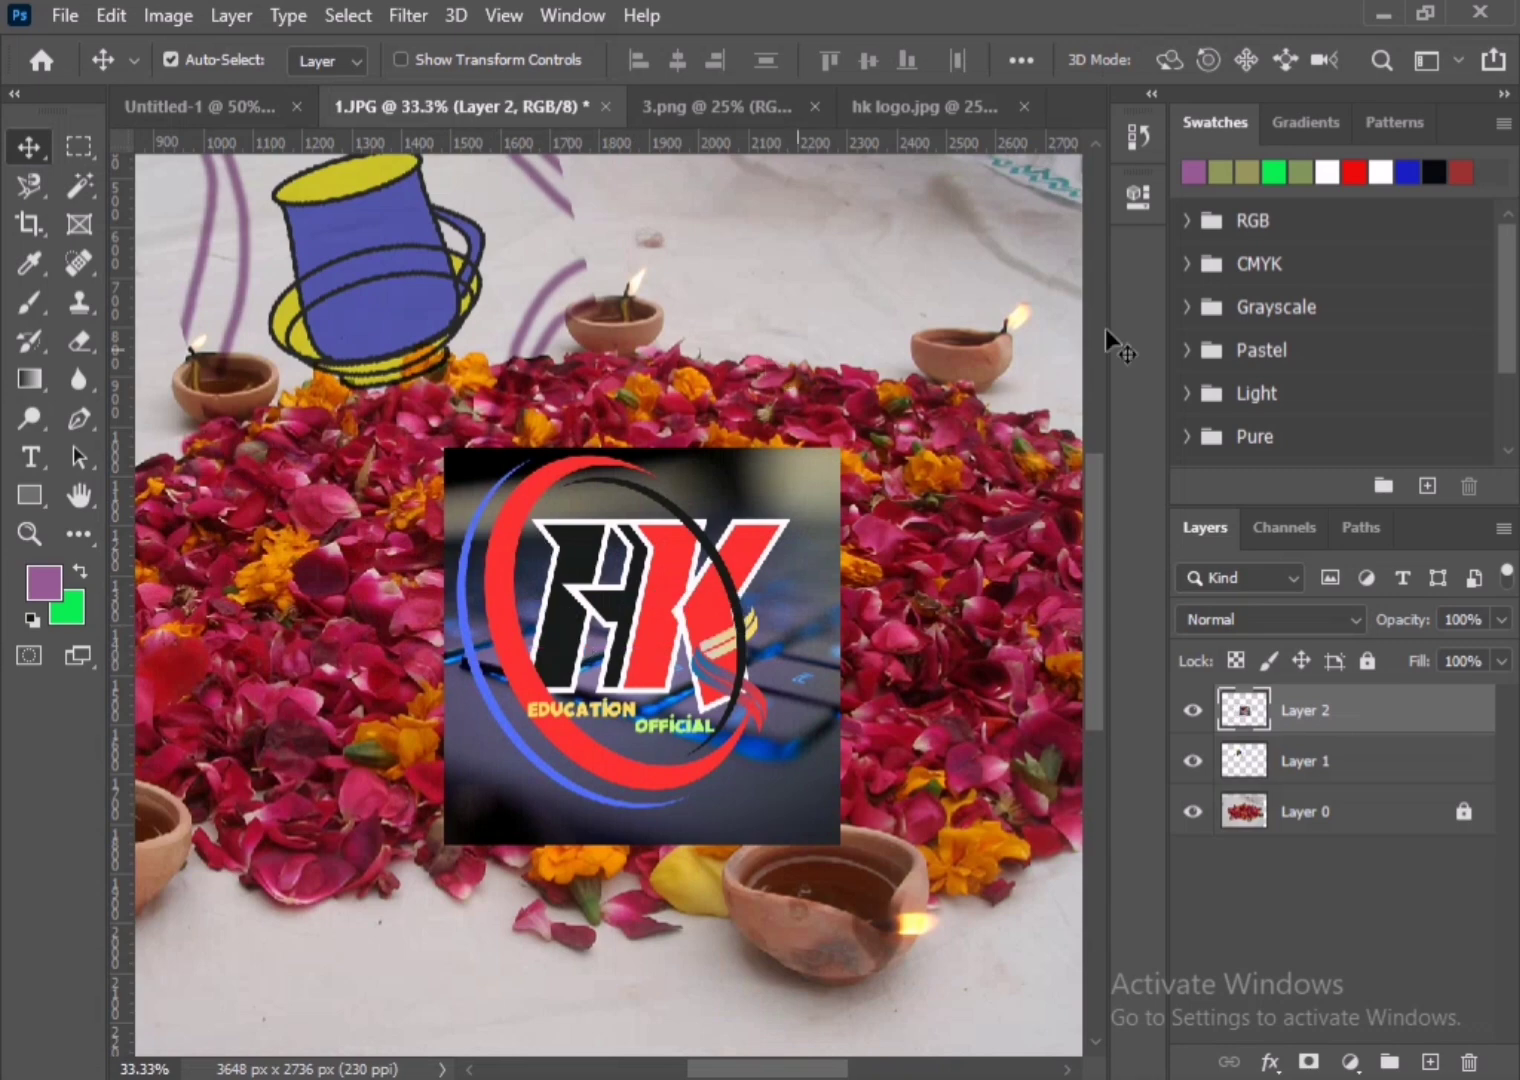
- Set the logo layer's blend mode to Multiply and move the logo around over the petals and cloth
click(1356, 619)
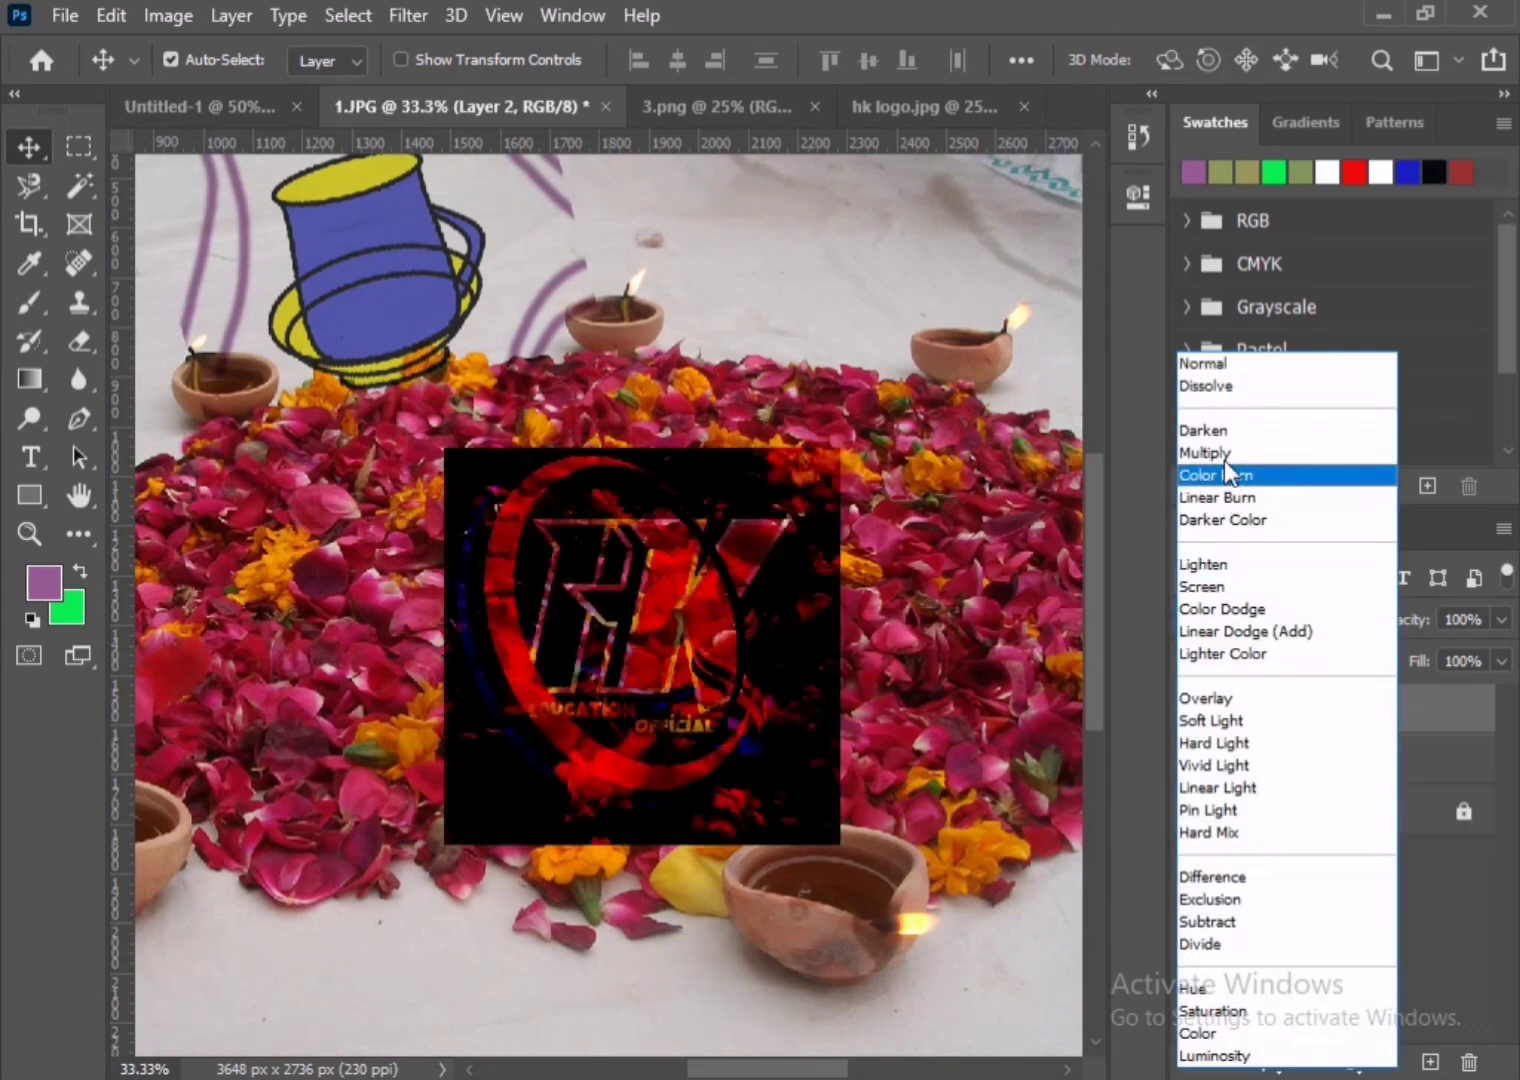
click(1224, 454)
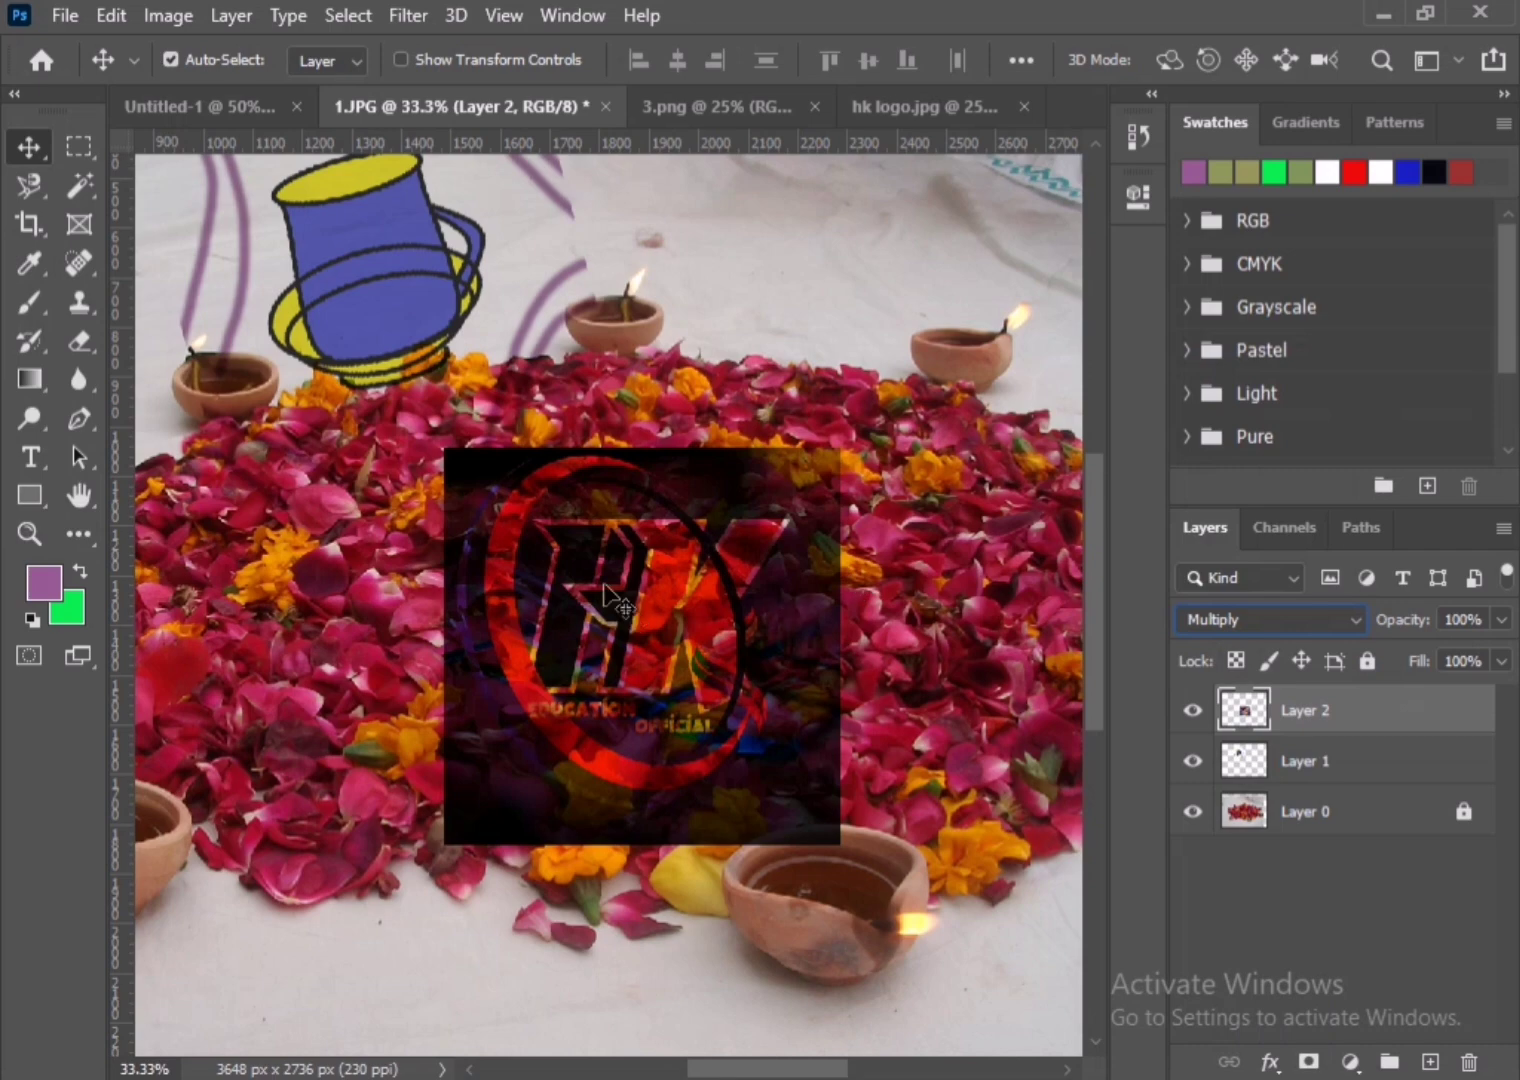
drag(588, 582, 739, 270)
drag(809, 407, 748, 717)
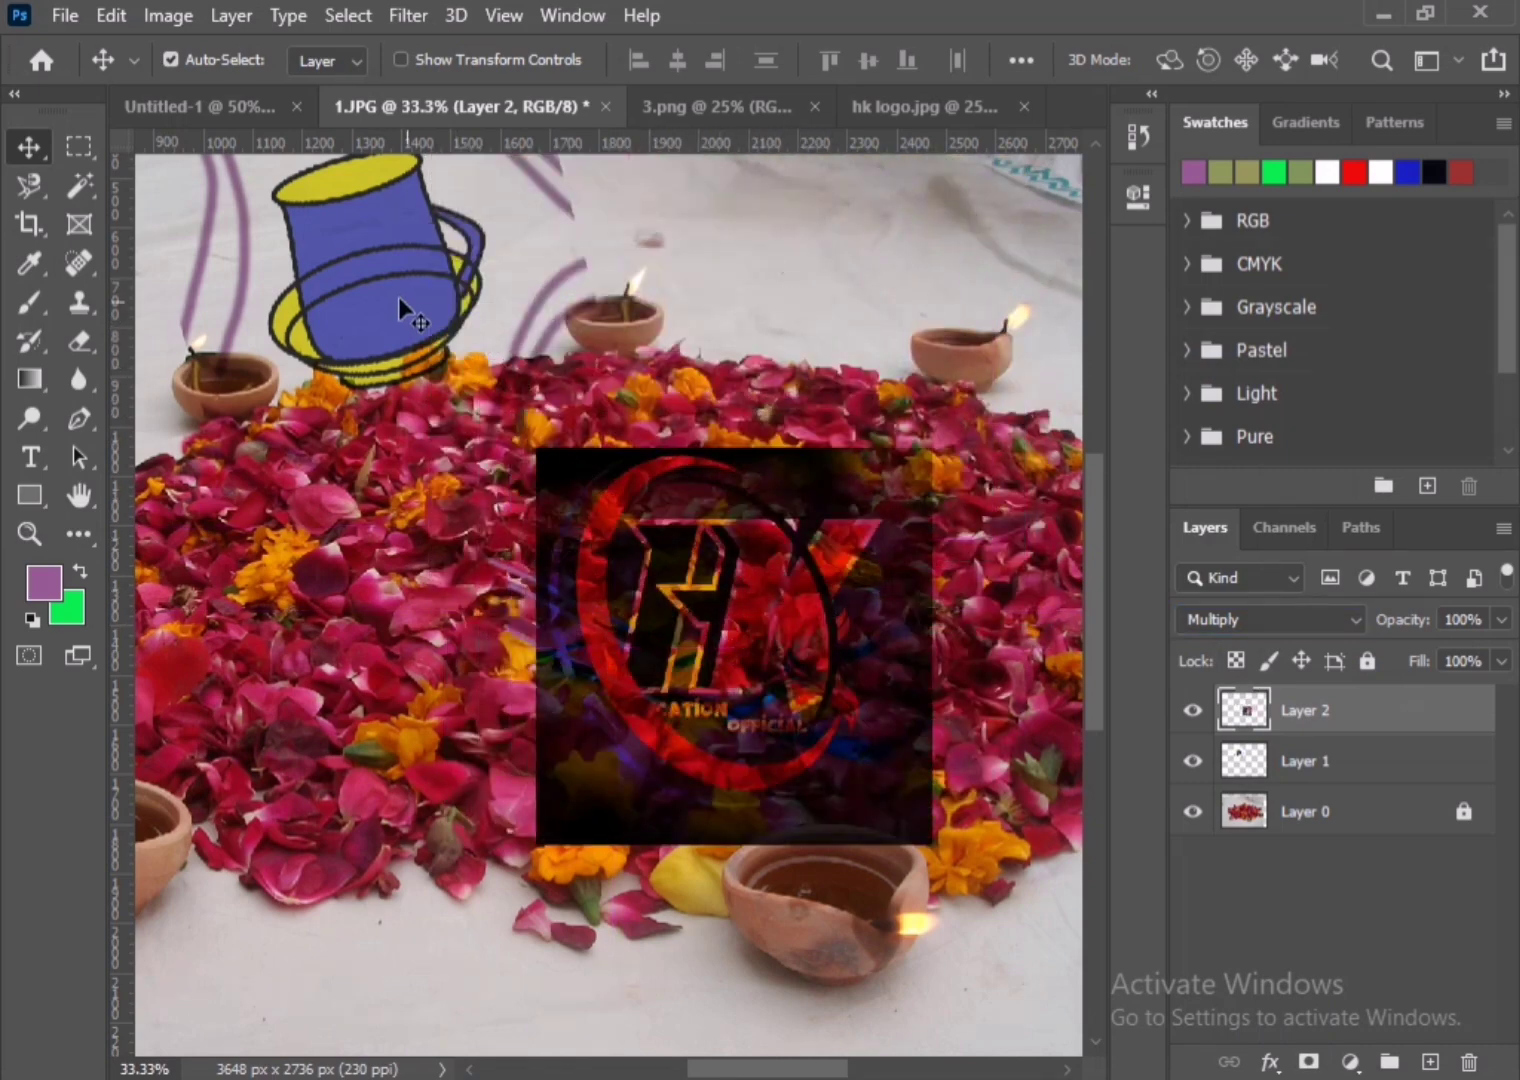
- Shift the mug onto the upper edge of the petals and preview other blend modes for its layer
drag(398, 297, 466, 328)
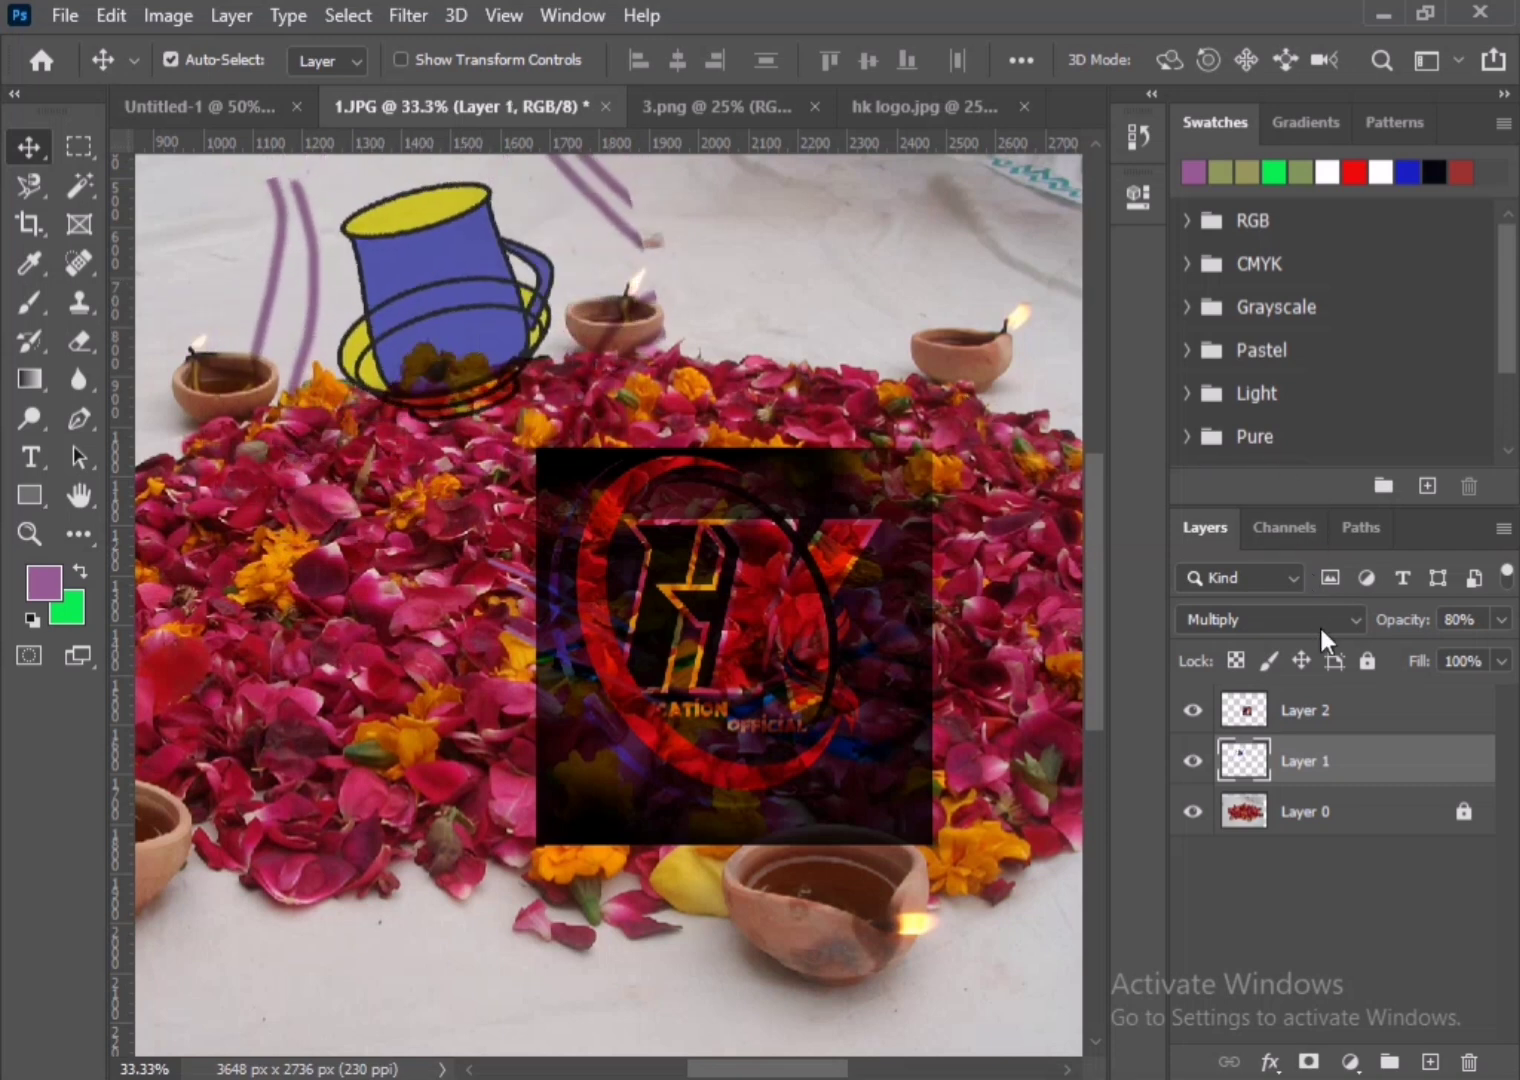
click(1356, 621)
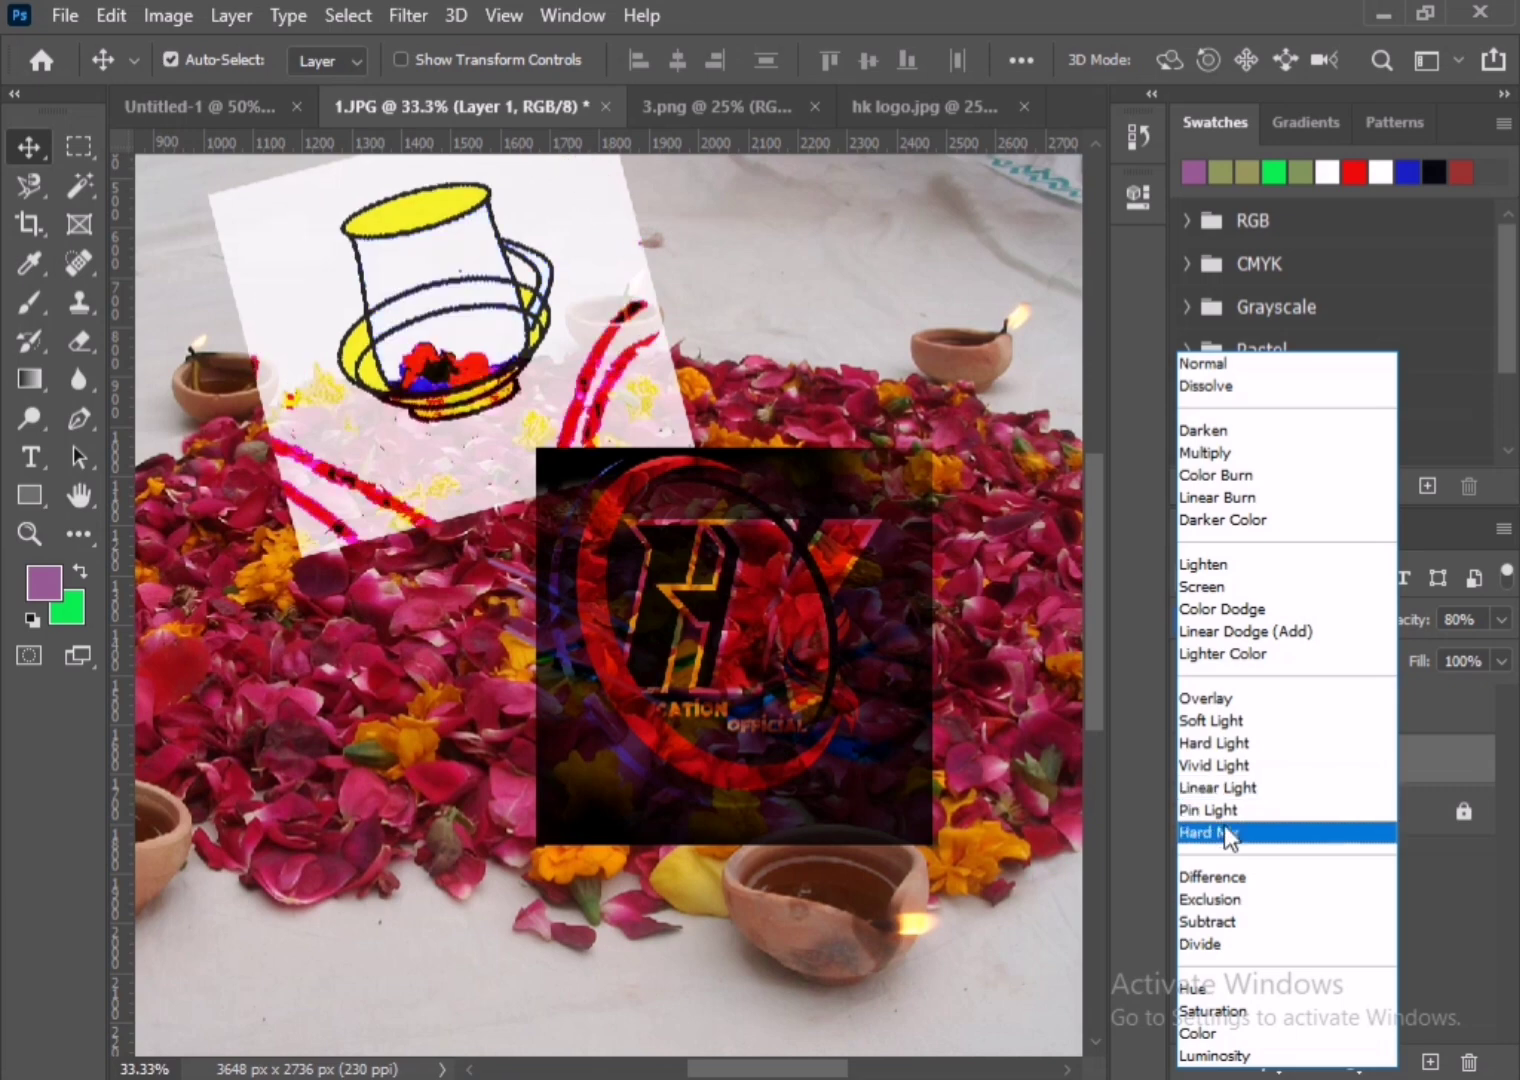
click(823, 710)
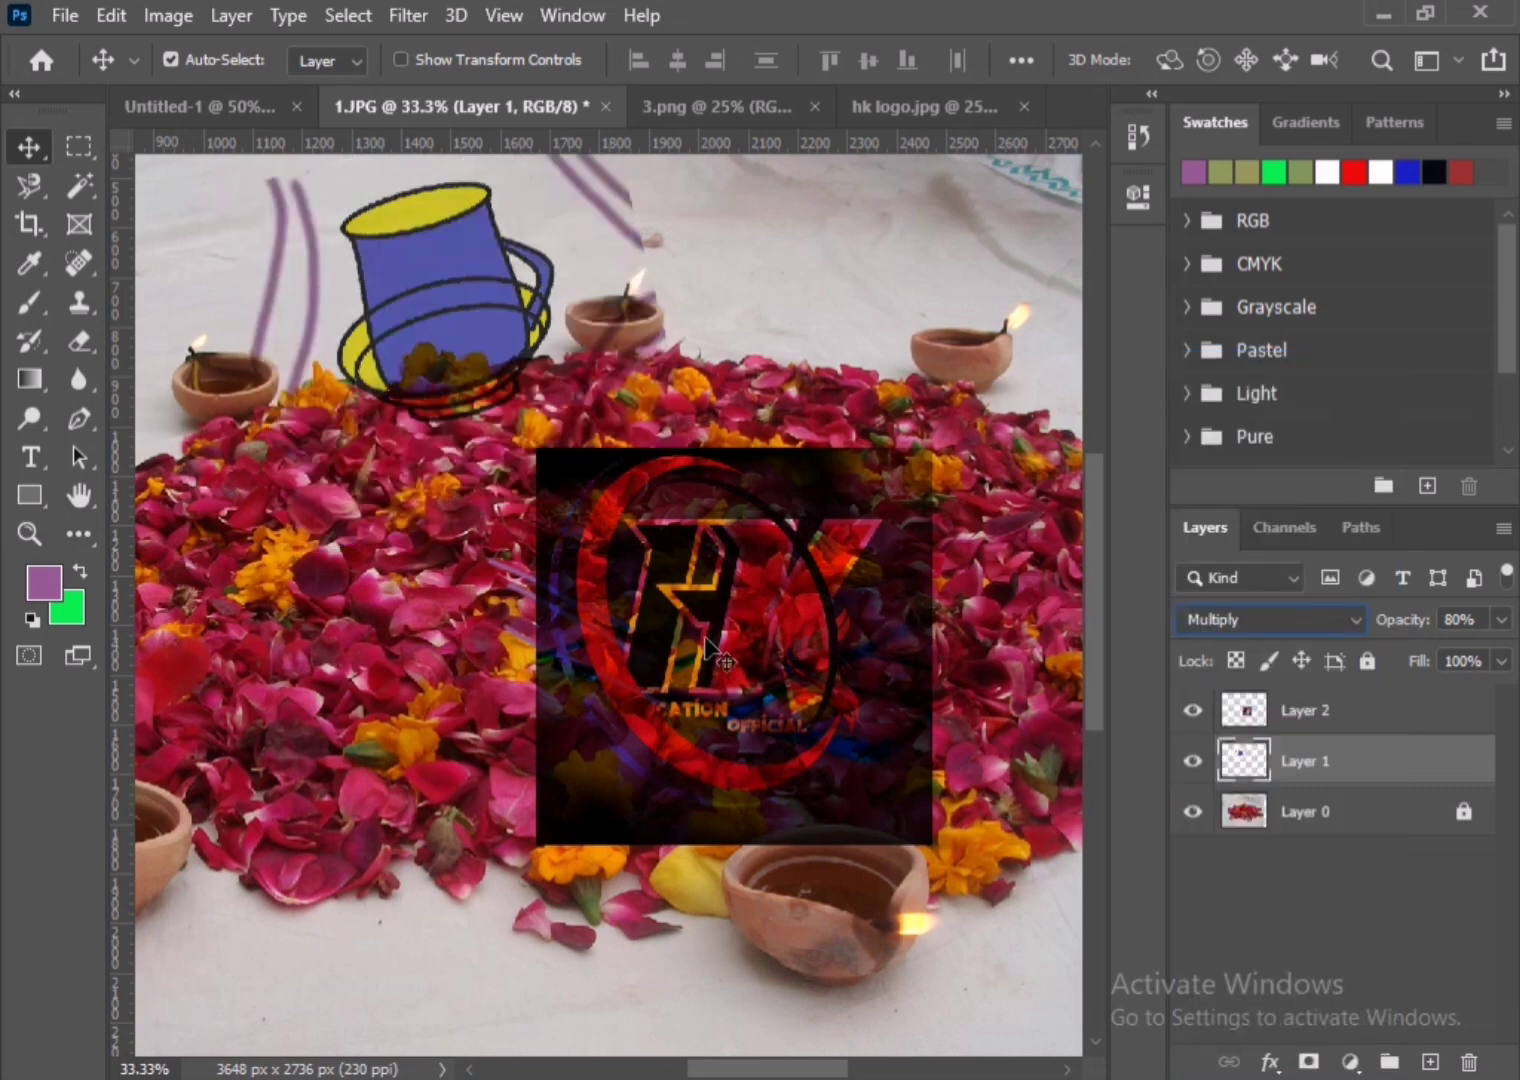
- Change the logo layer's blend mode to Lighten and move the logo between the two upper clay lamps
drag(700, 649, 474, 525)
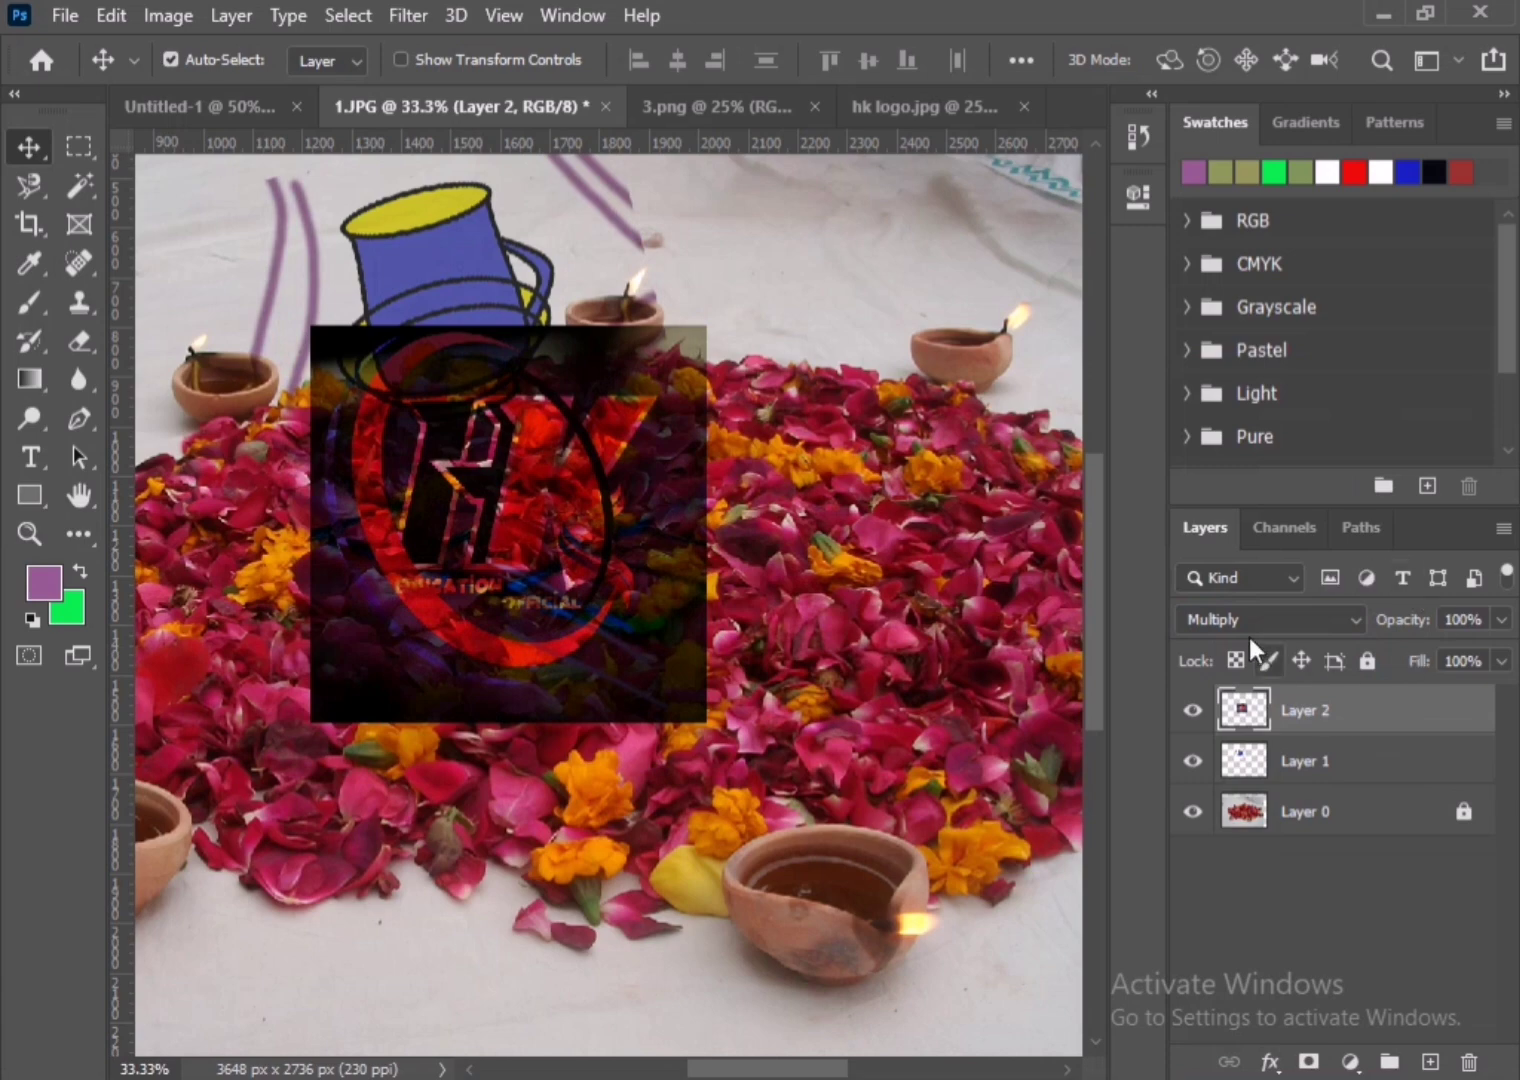
click(1341, 615)
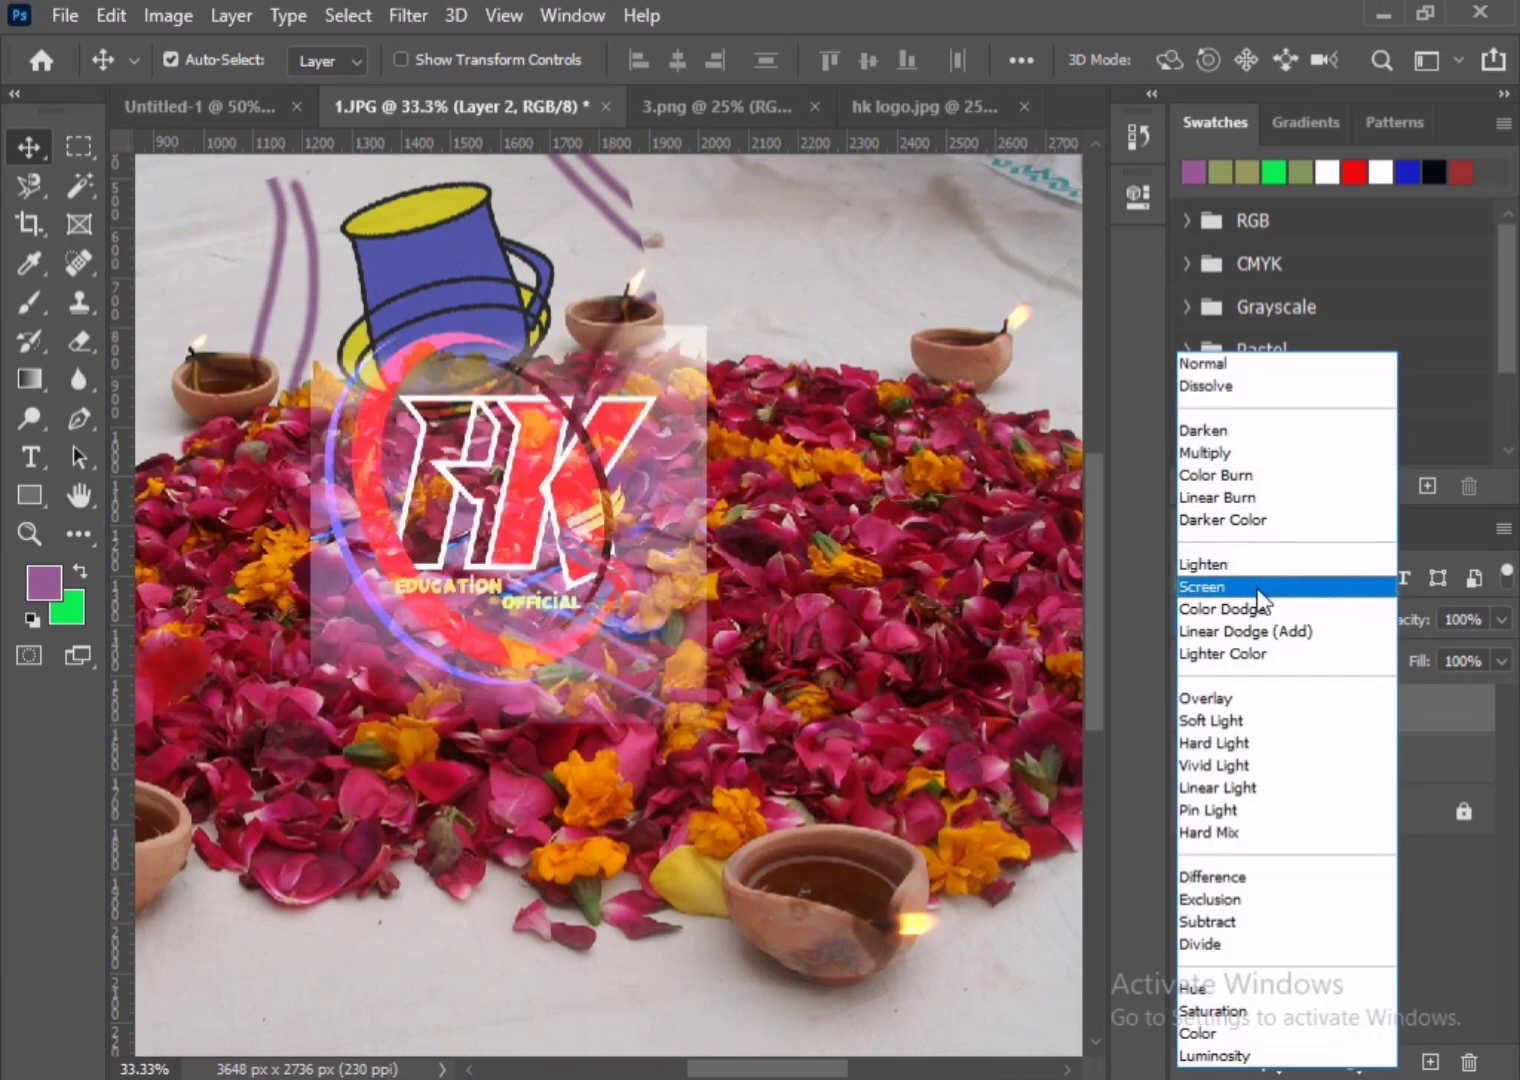
click(1253, 572)
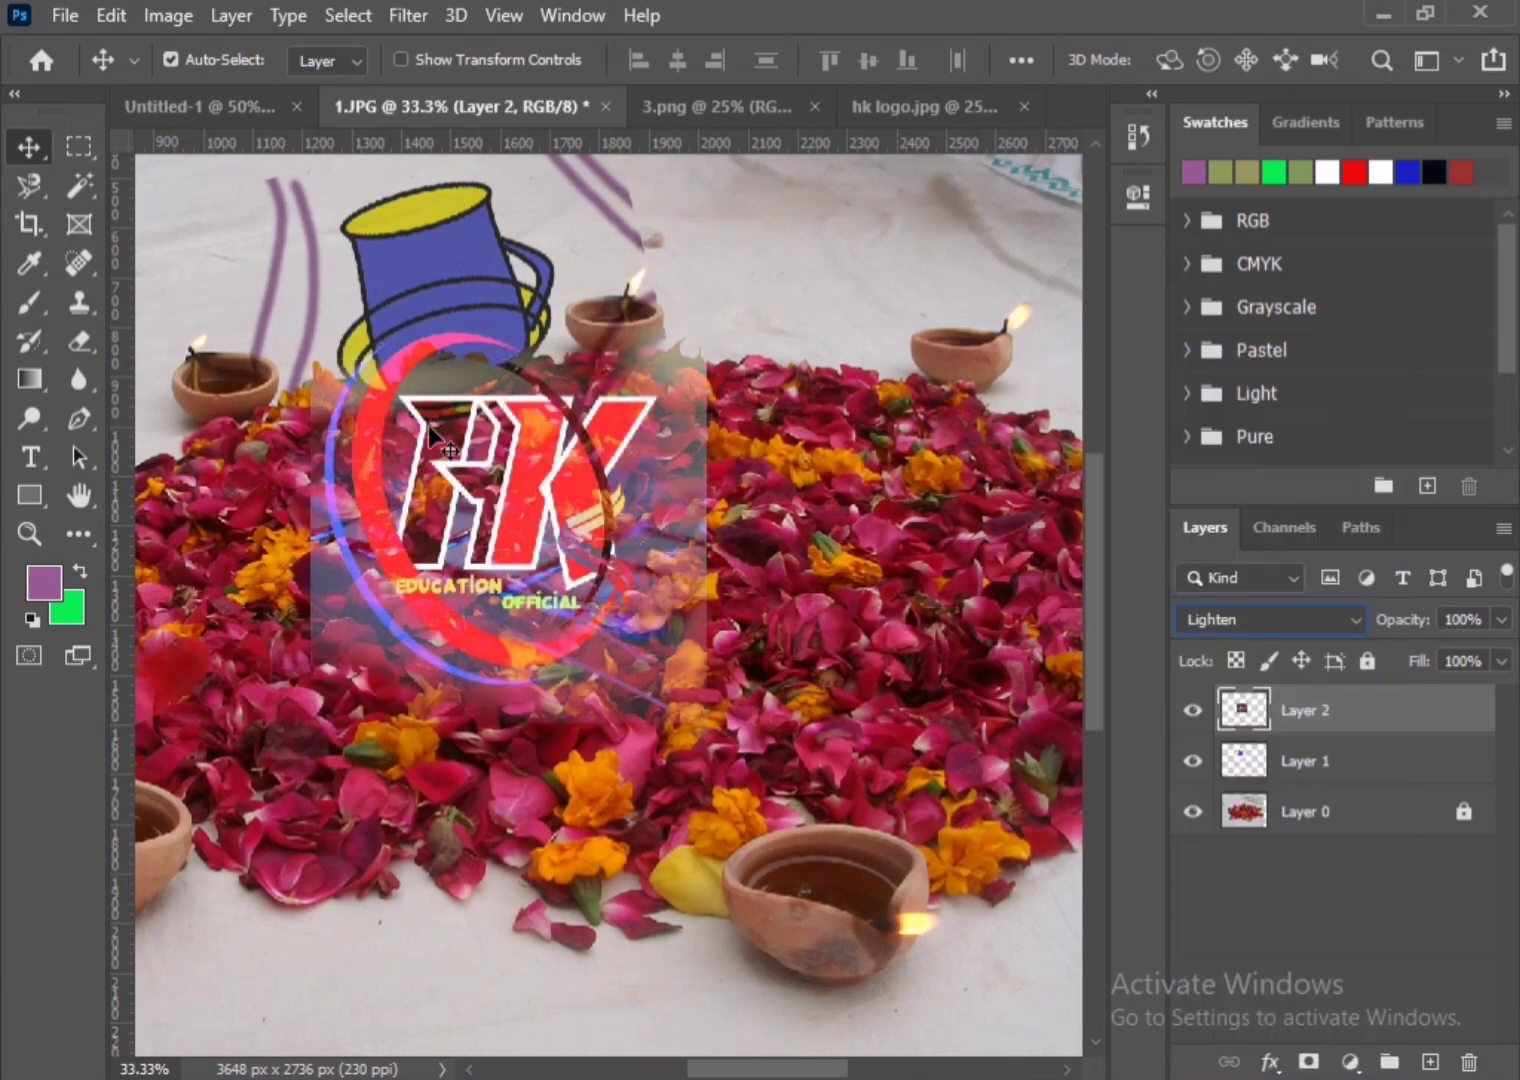
drag(428, 425, 782, 448)
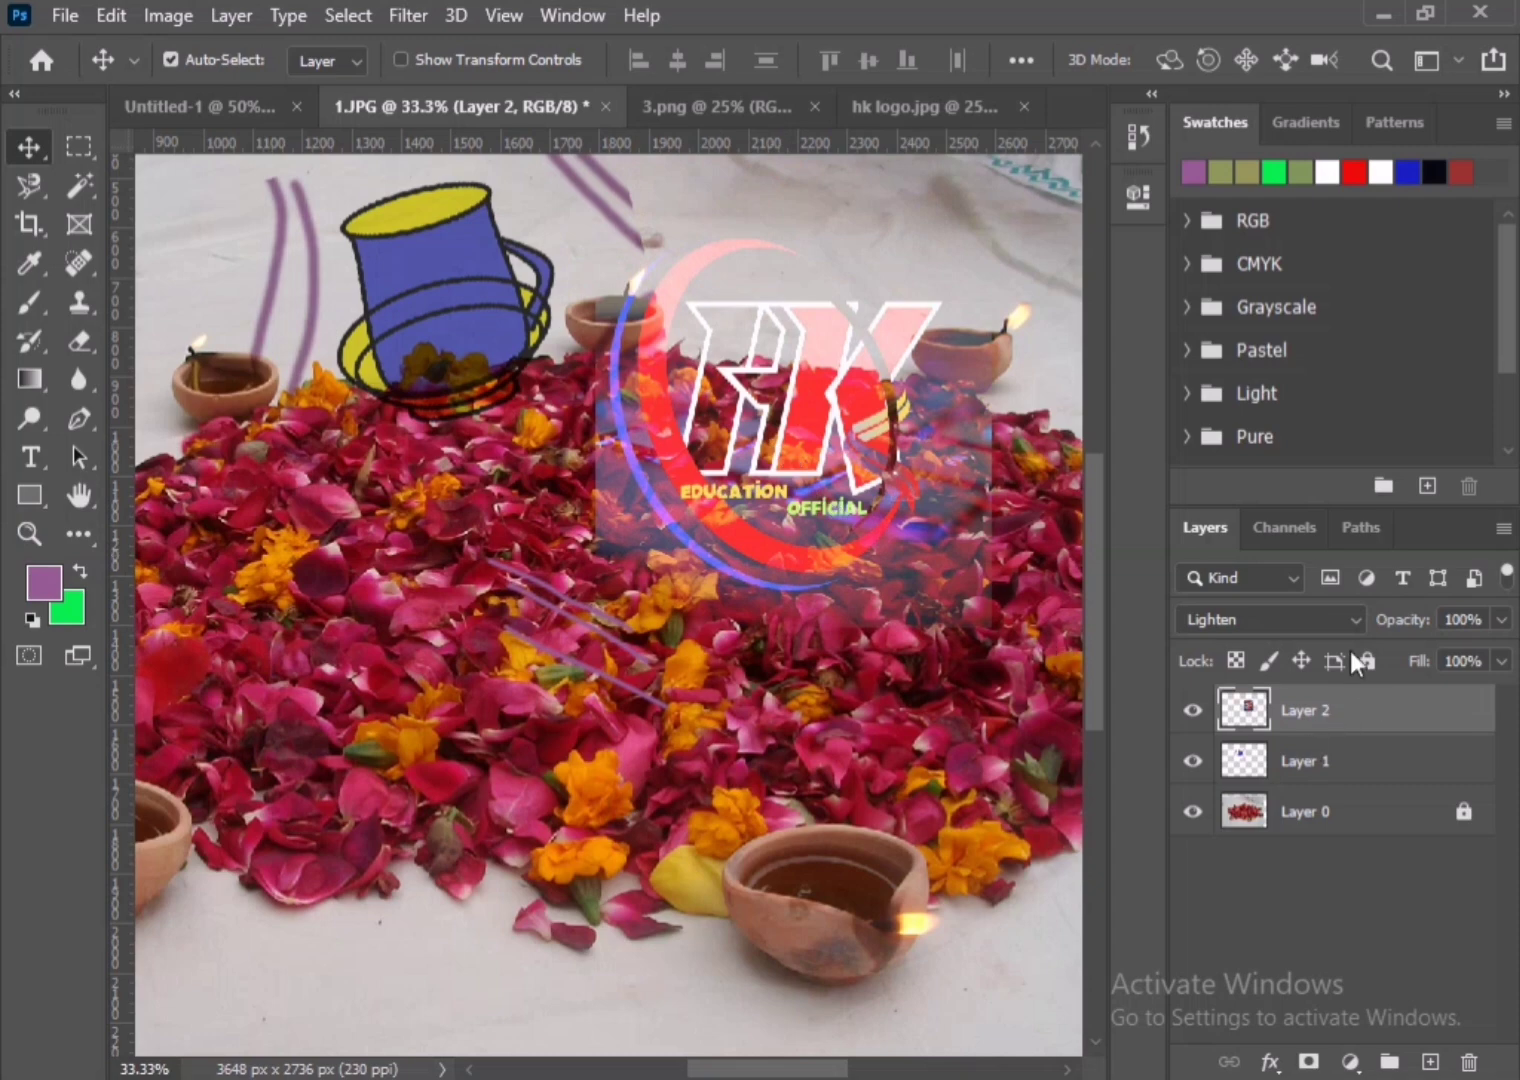
- Preview the remaining blend modes on the logo layer and reposition the logo on the petals, away from the mug
click(1333, 622)
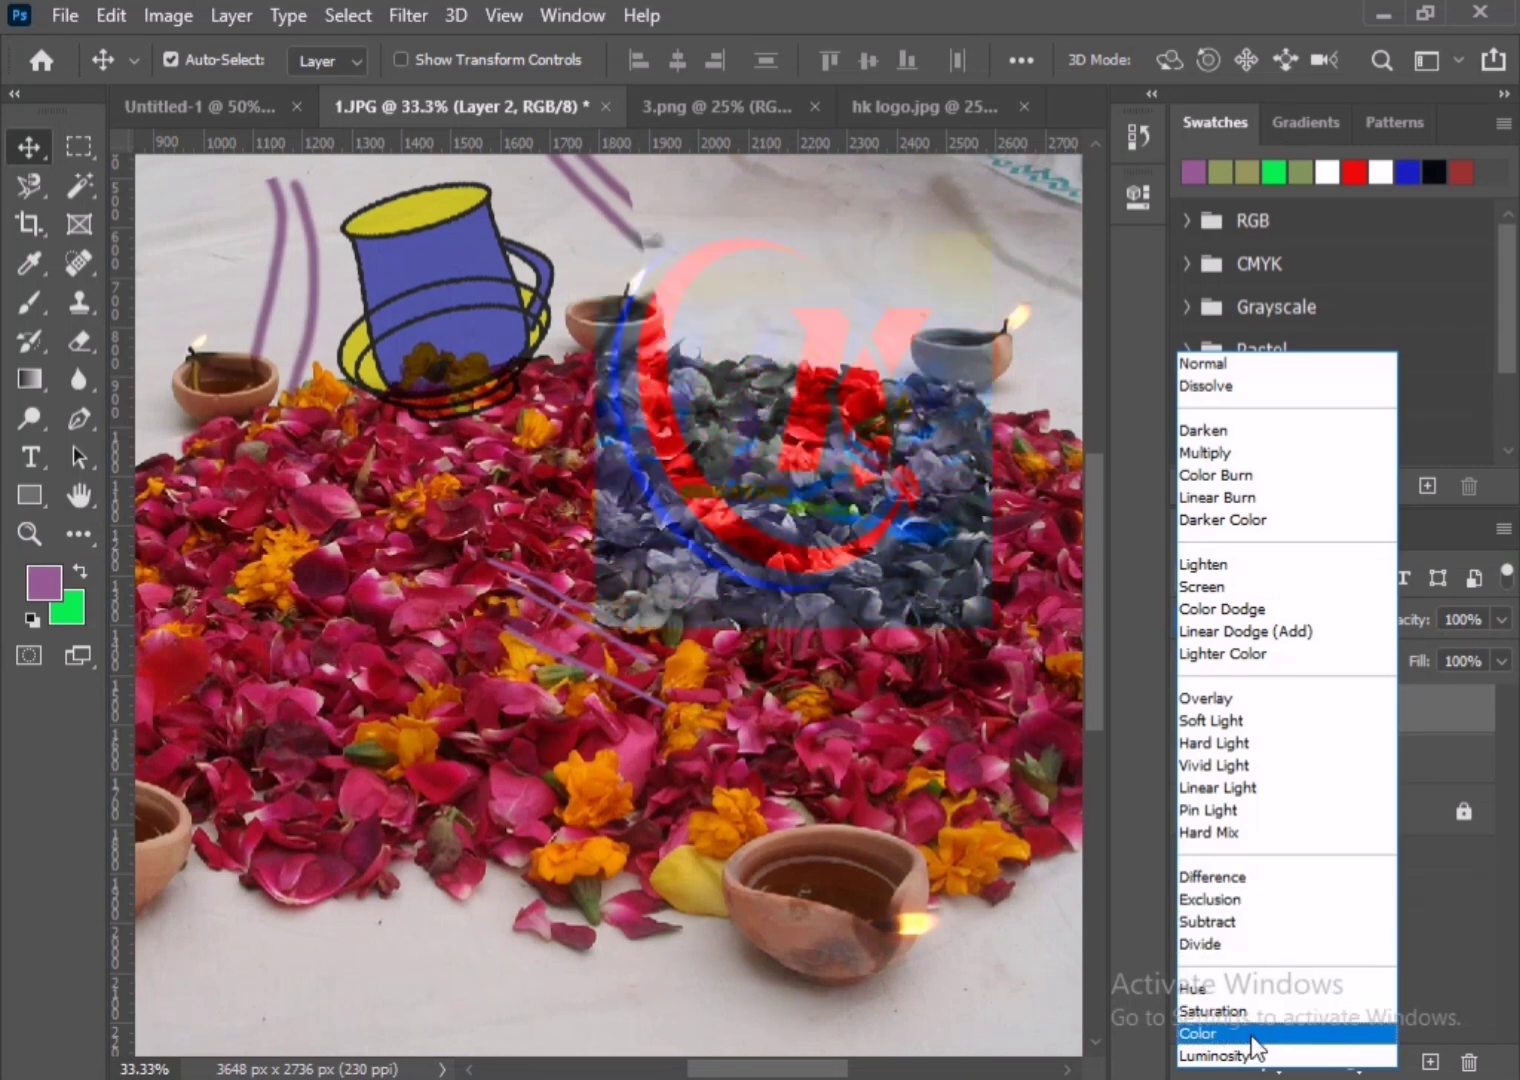
click(874, 793)
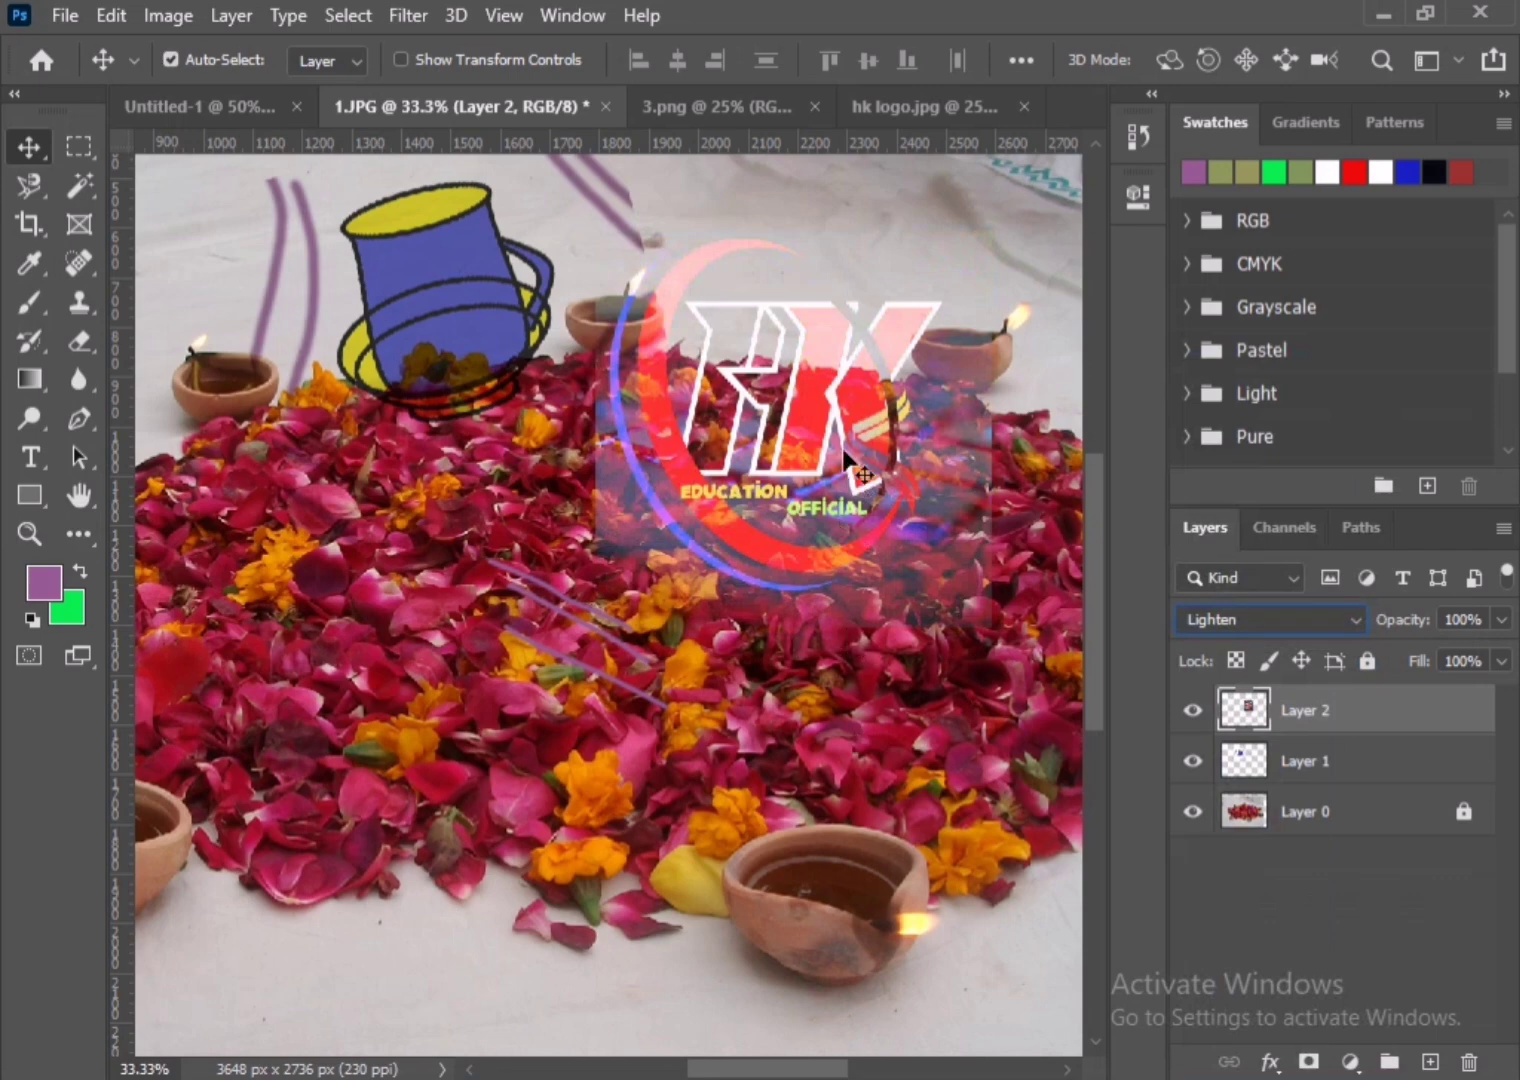
drag(864, 471, 524, 641)
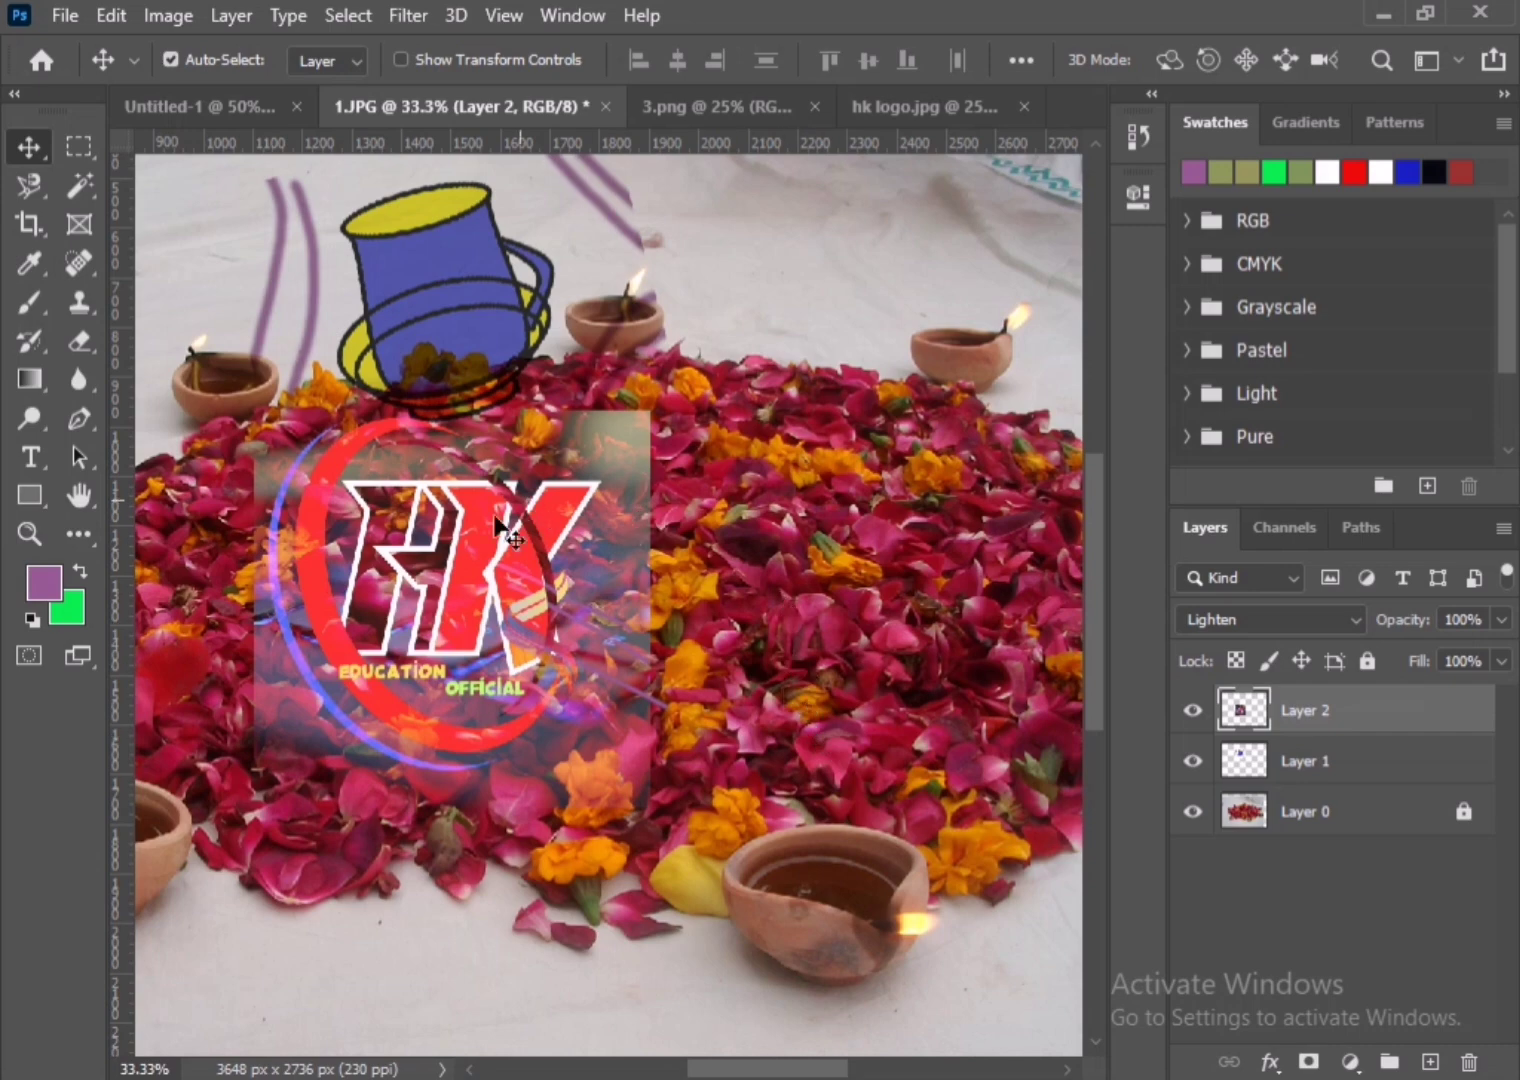
drag(502, 516, 880, 498)
- Move the mug onto the petals and set its layer to Normal blend mode with 100% opacity
click(437, 390)
drag(437, 390, 517, 509)
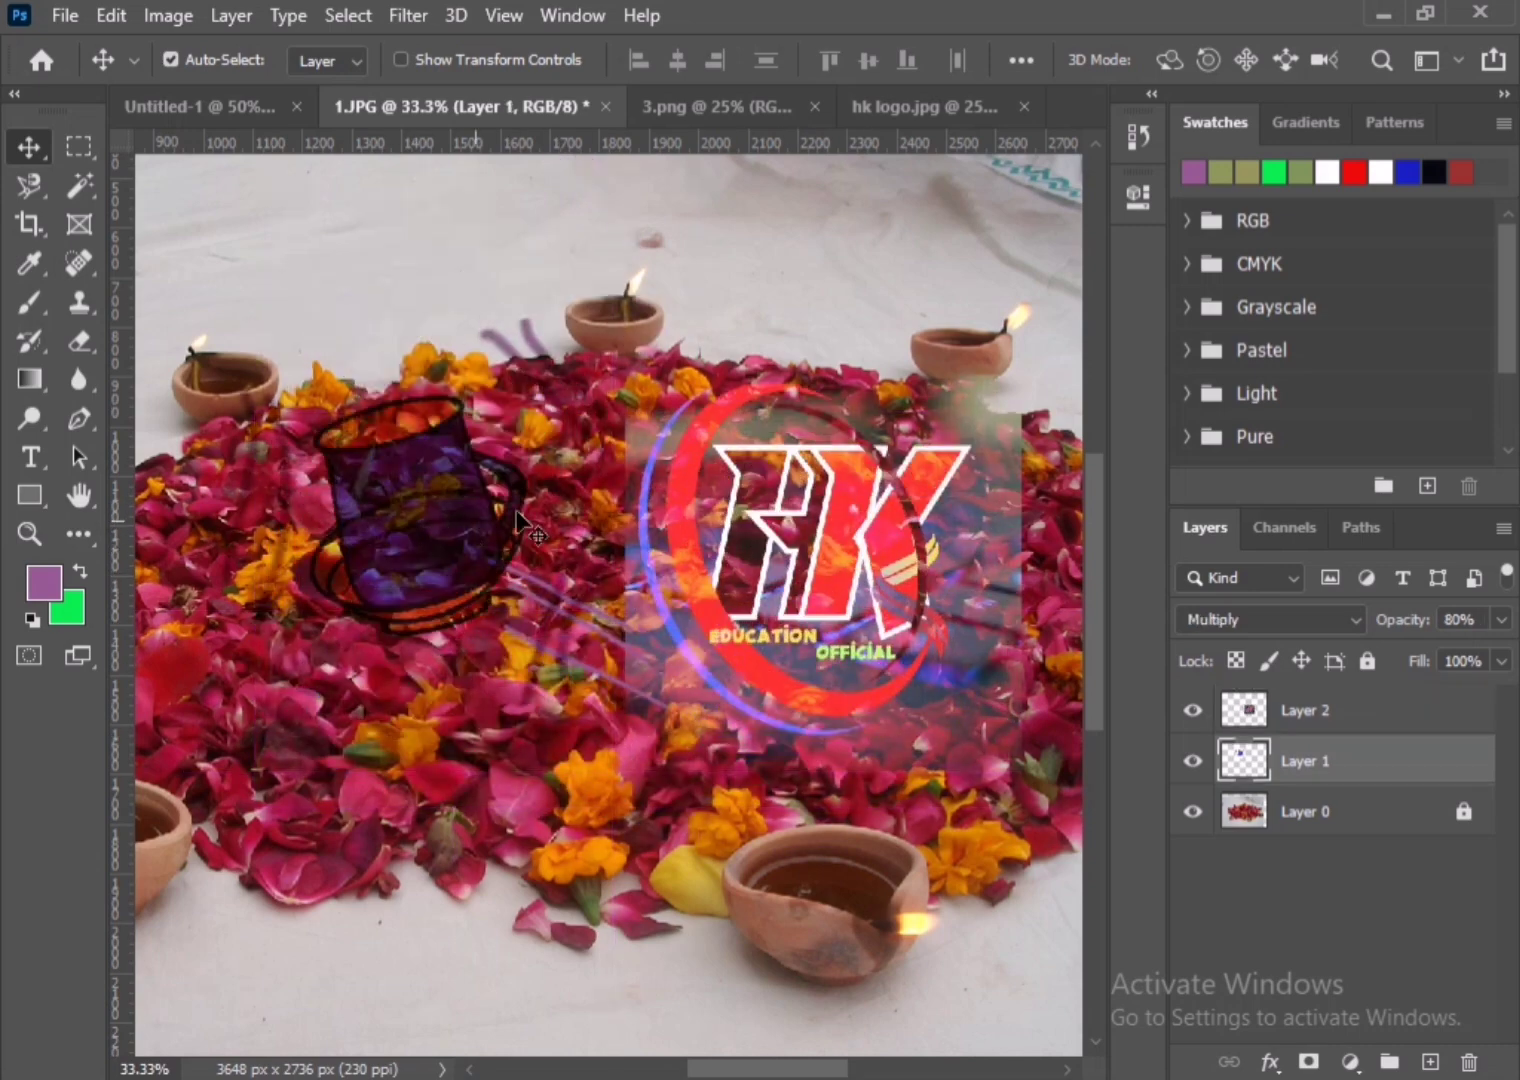
click(1297, 615)
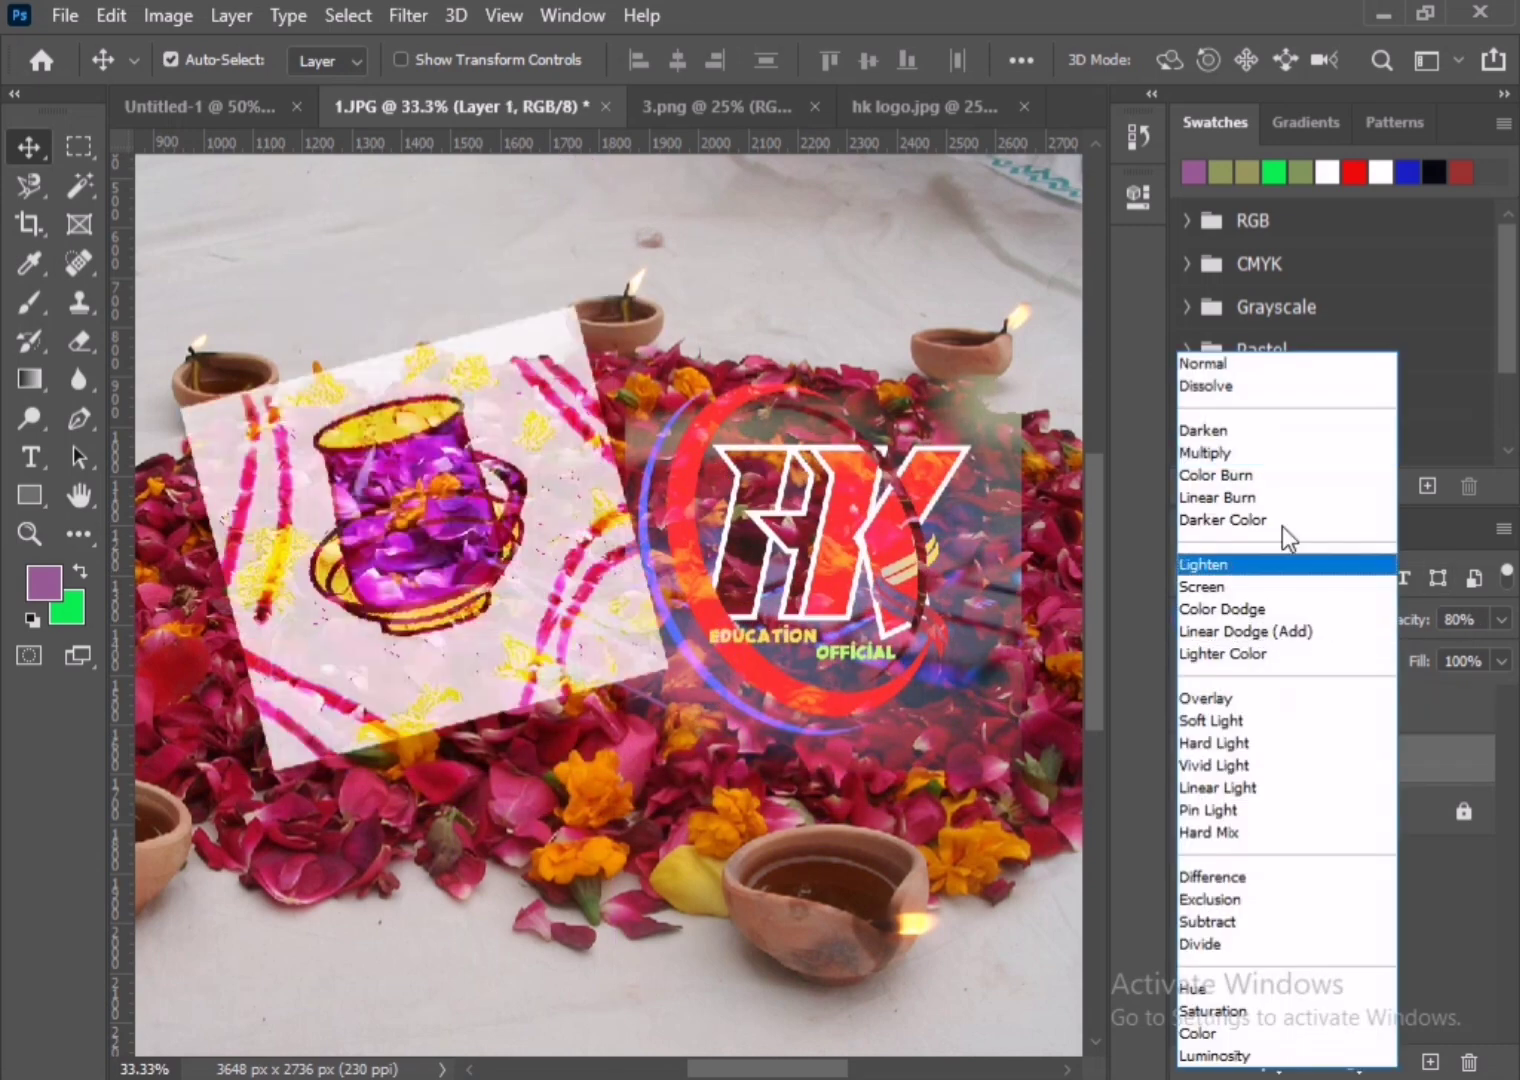
click(1248, 356)
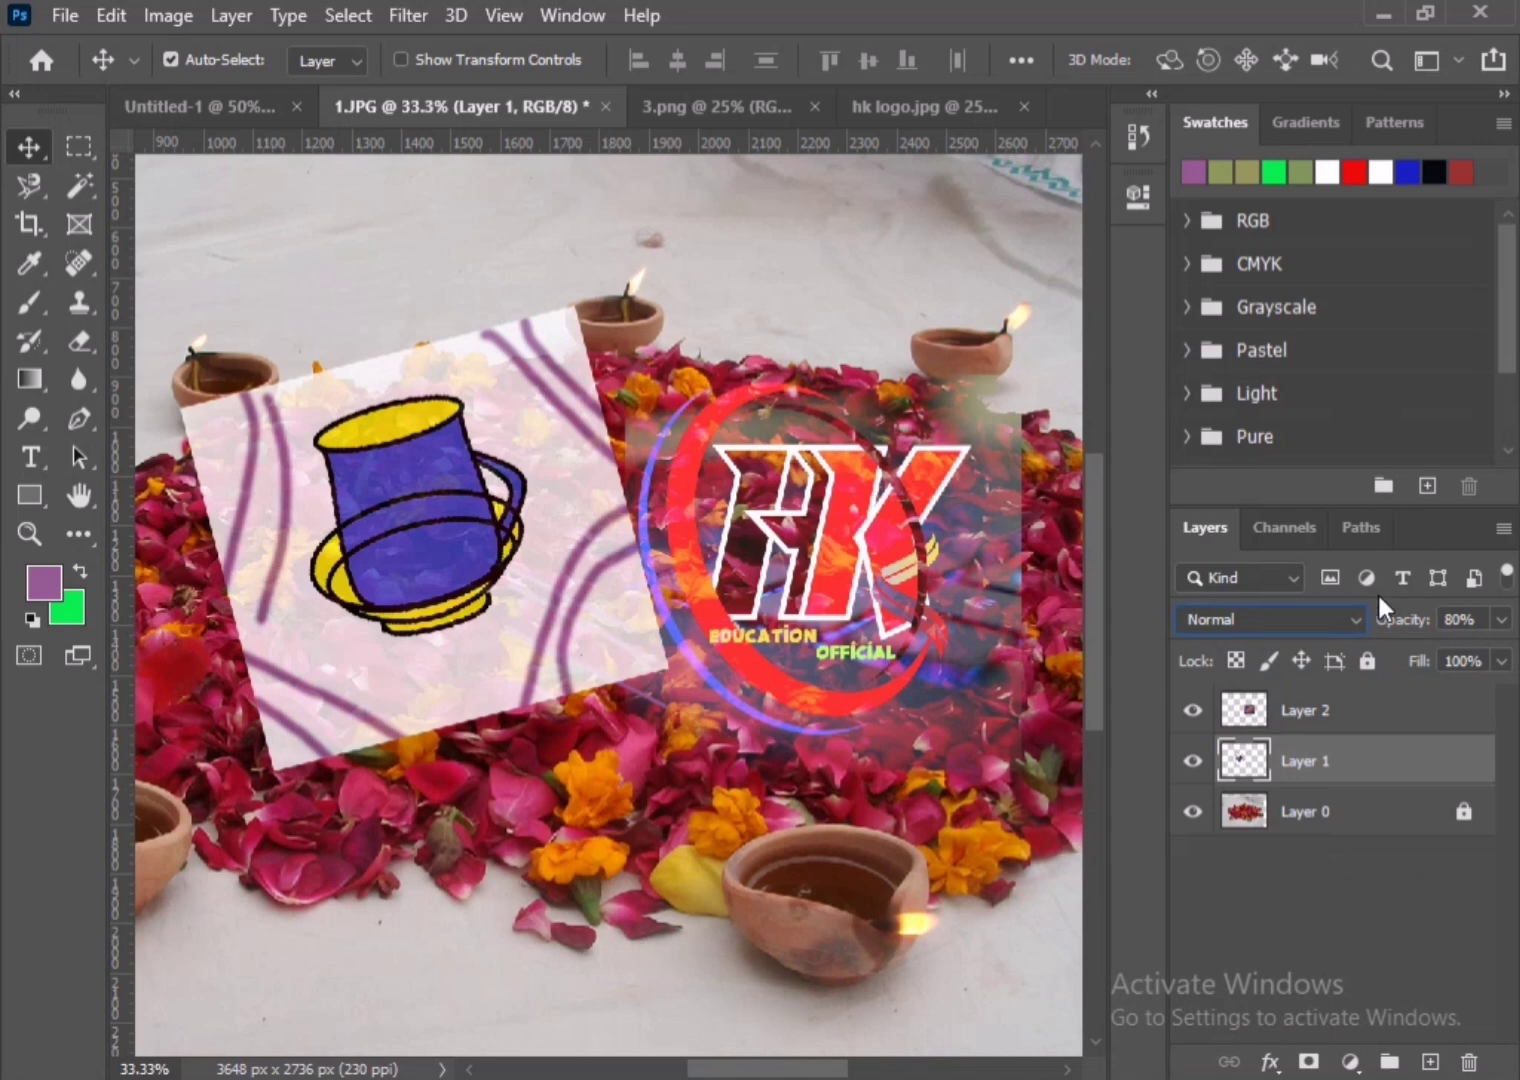
click(1501, 620)
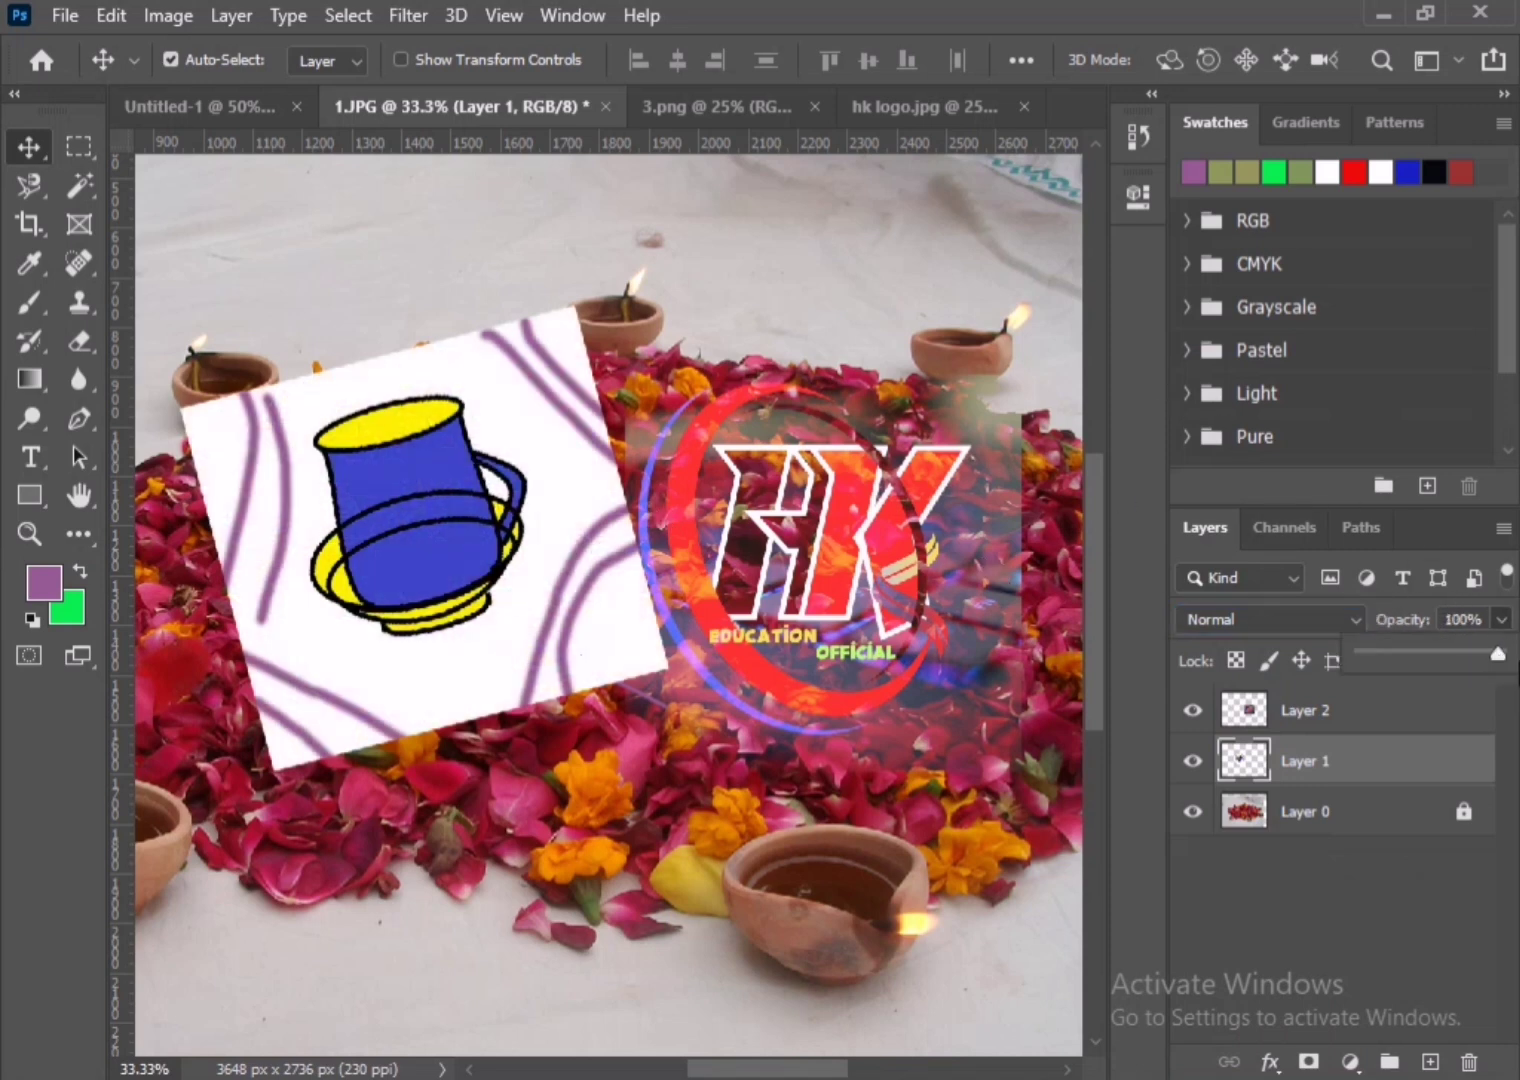
- Adjust the mug image's position on the petals beside the logo, finishing with Free Transform
drag(364, 521, 268, 566)
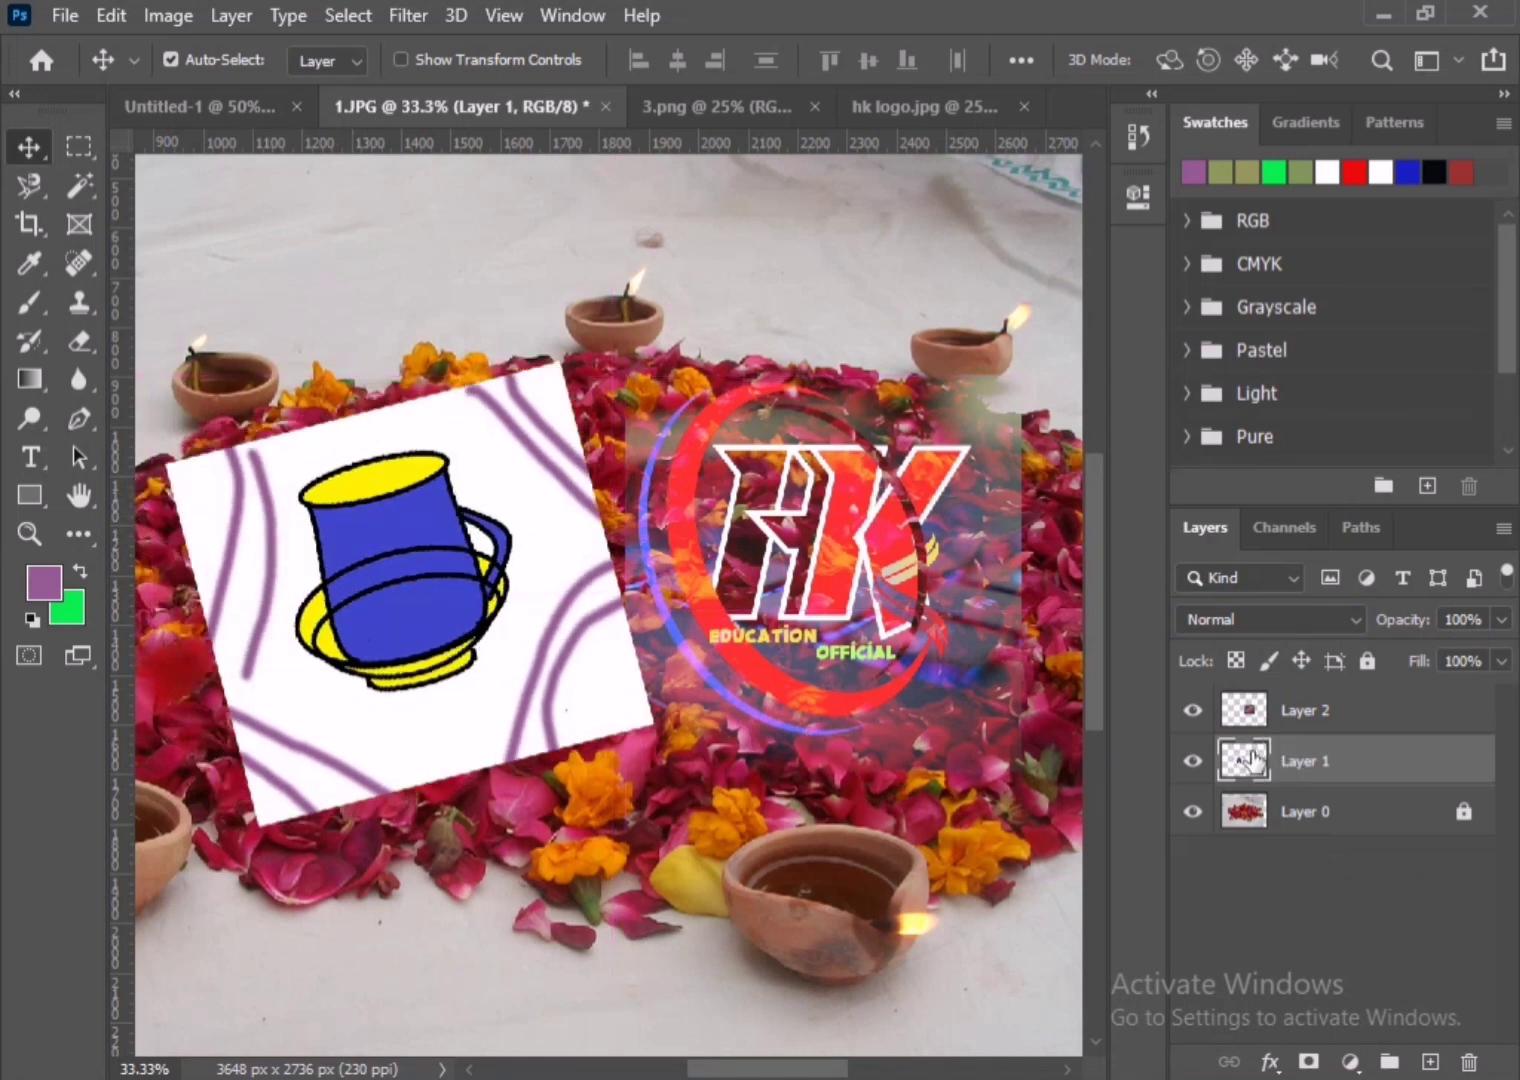
key(ctrl+t)
mouse_move(537, 569)
mouse_down()
mouse_move(543, 533)
mouse_move(543, 550)
mouse_up()
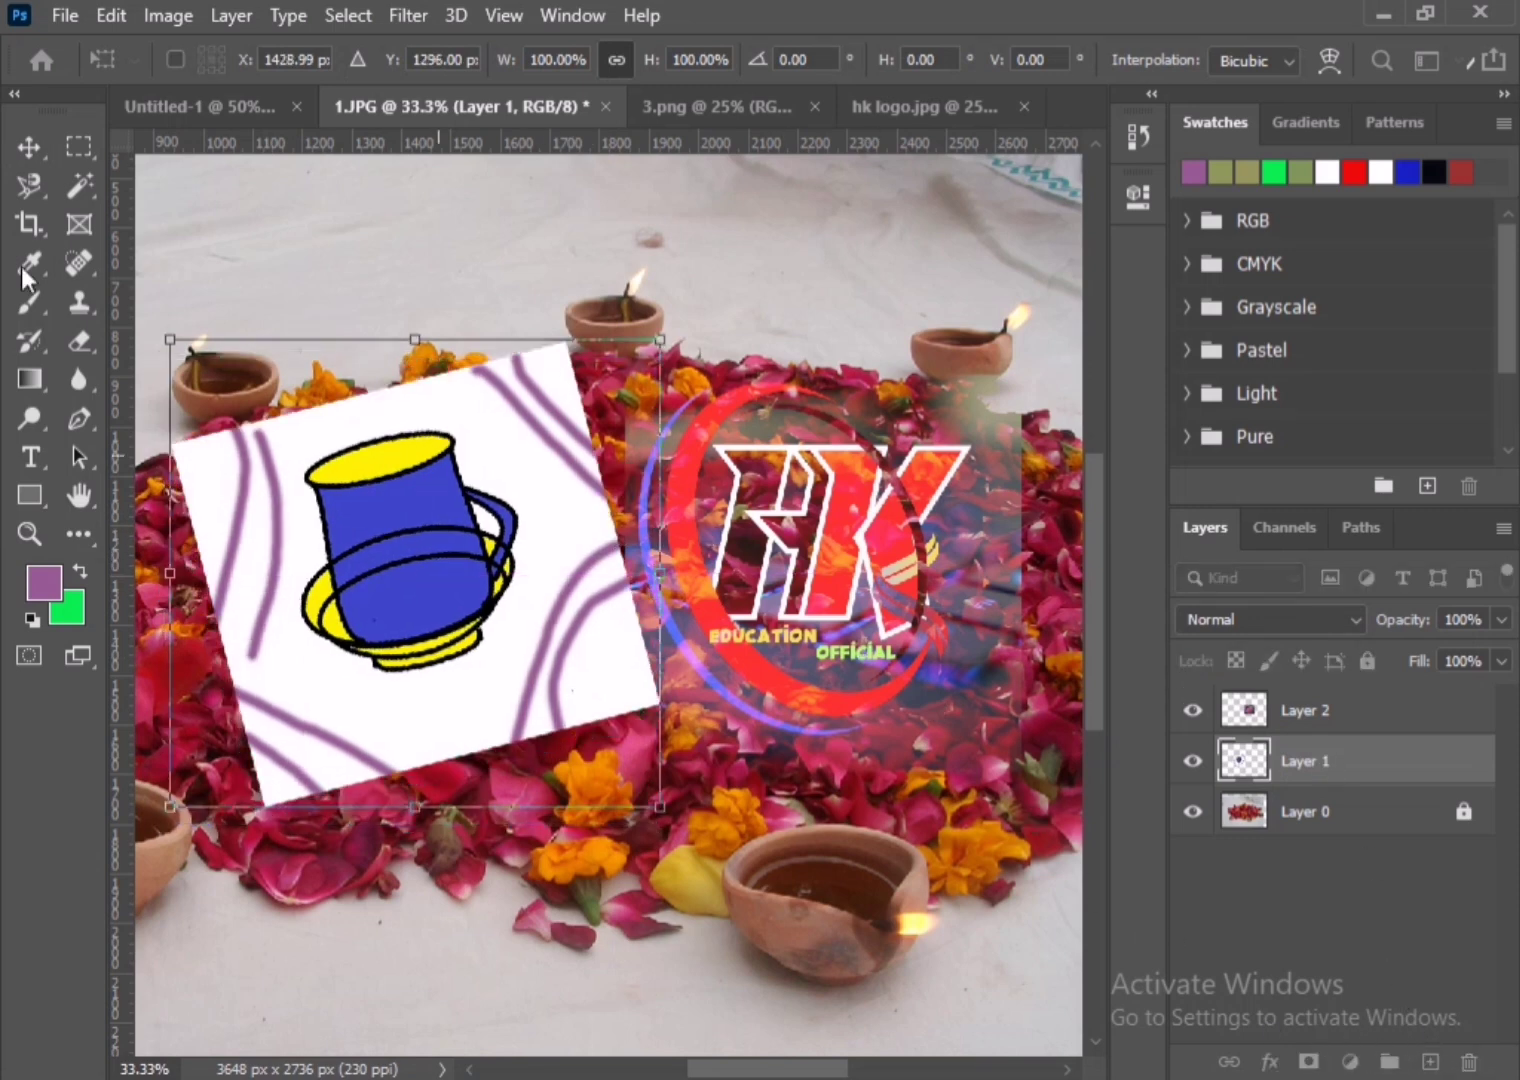
click(32, 152)
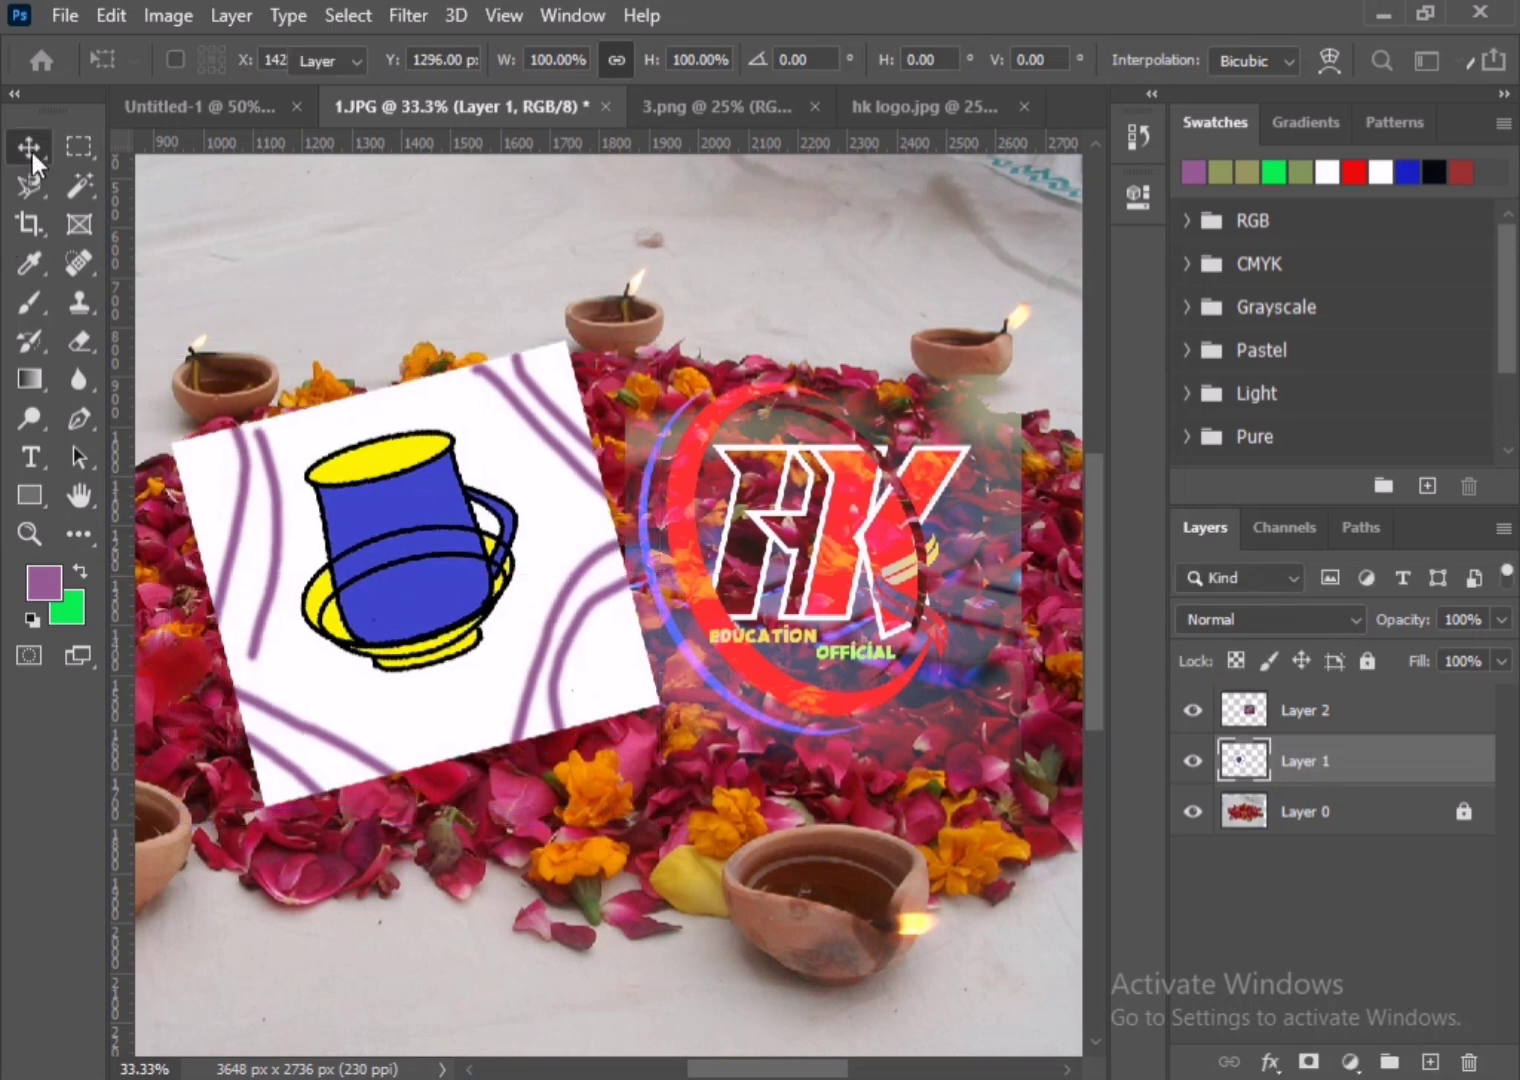
- Add two new blank layers directly above the mug layer
click(1430, 1062)
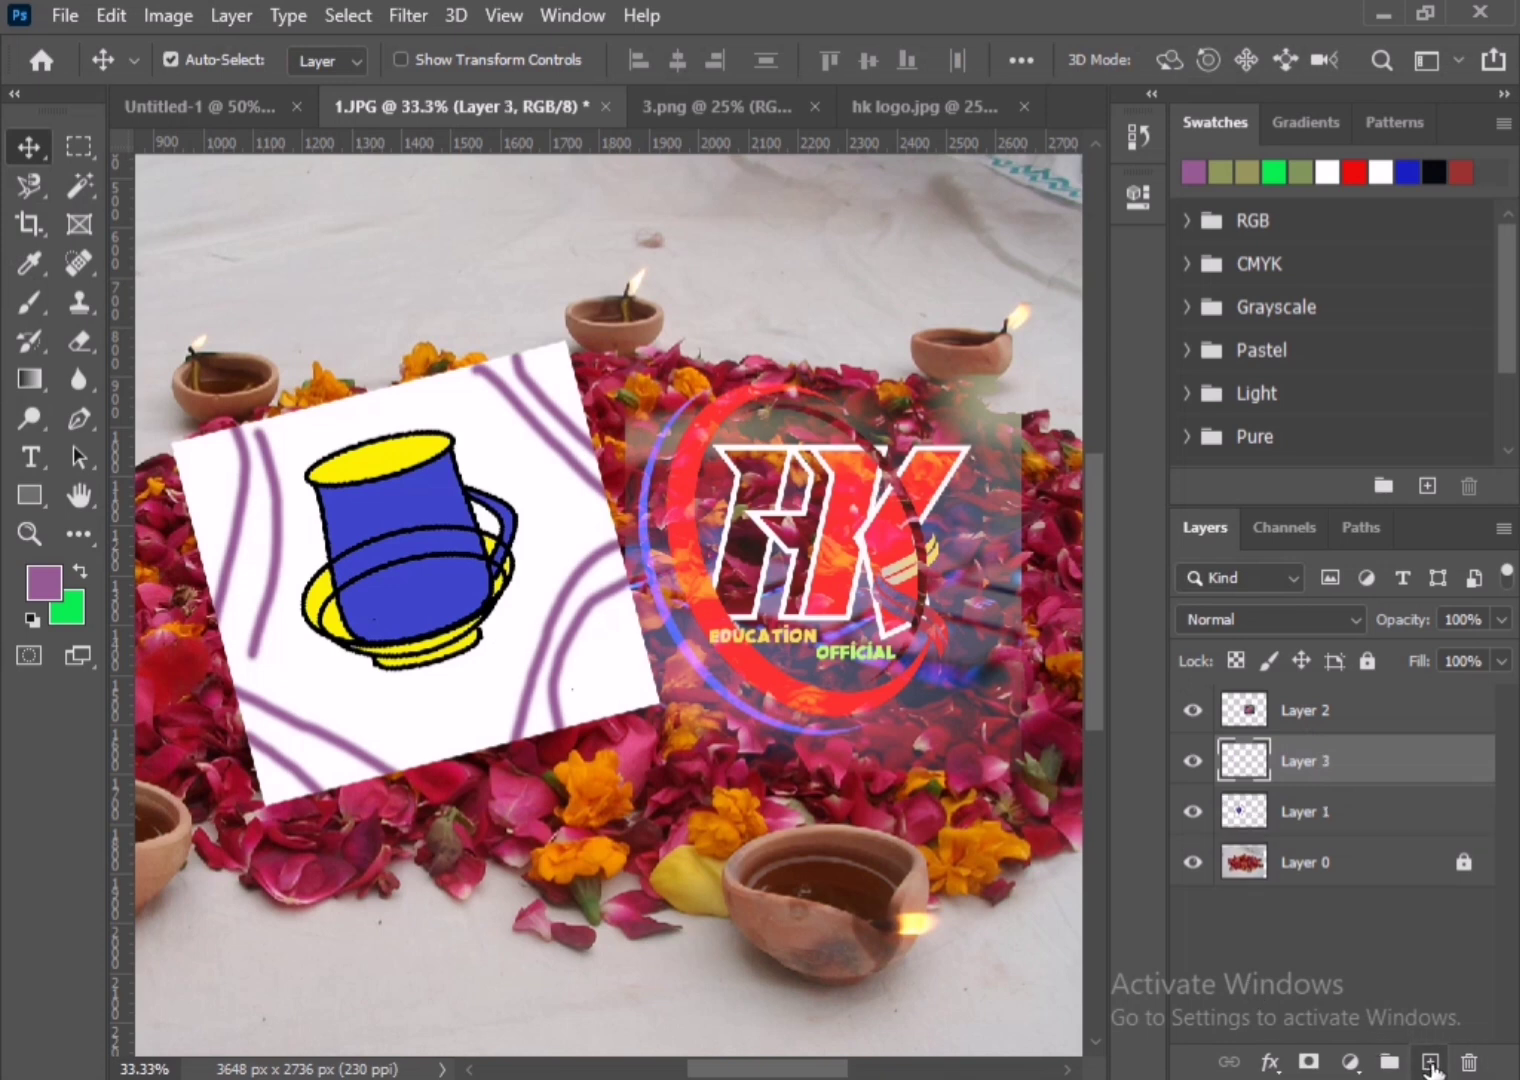
click(1430, 1062)
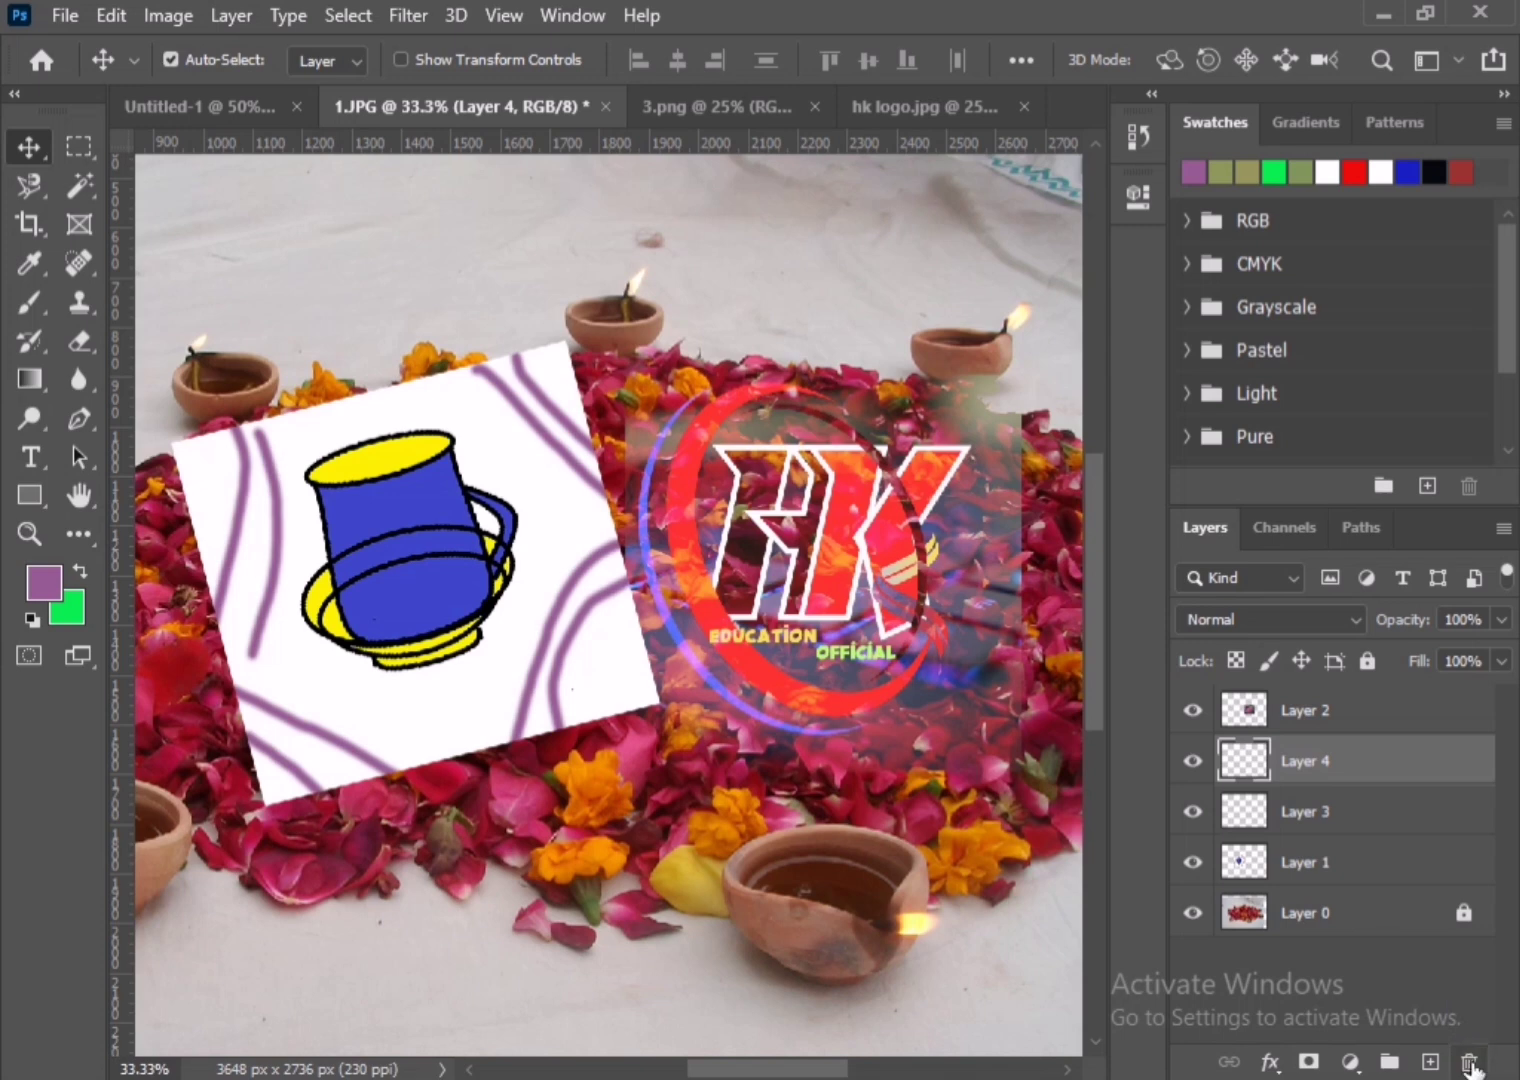
click(1250, 712)
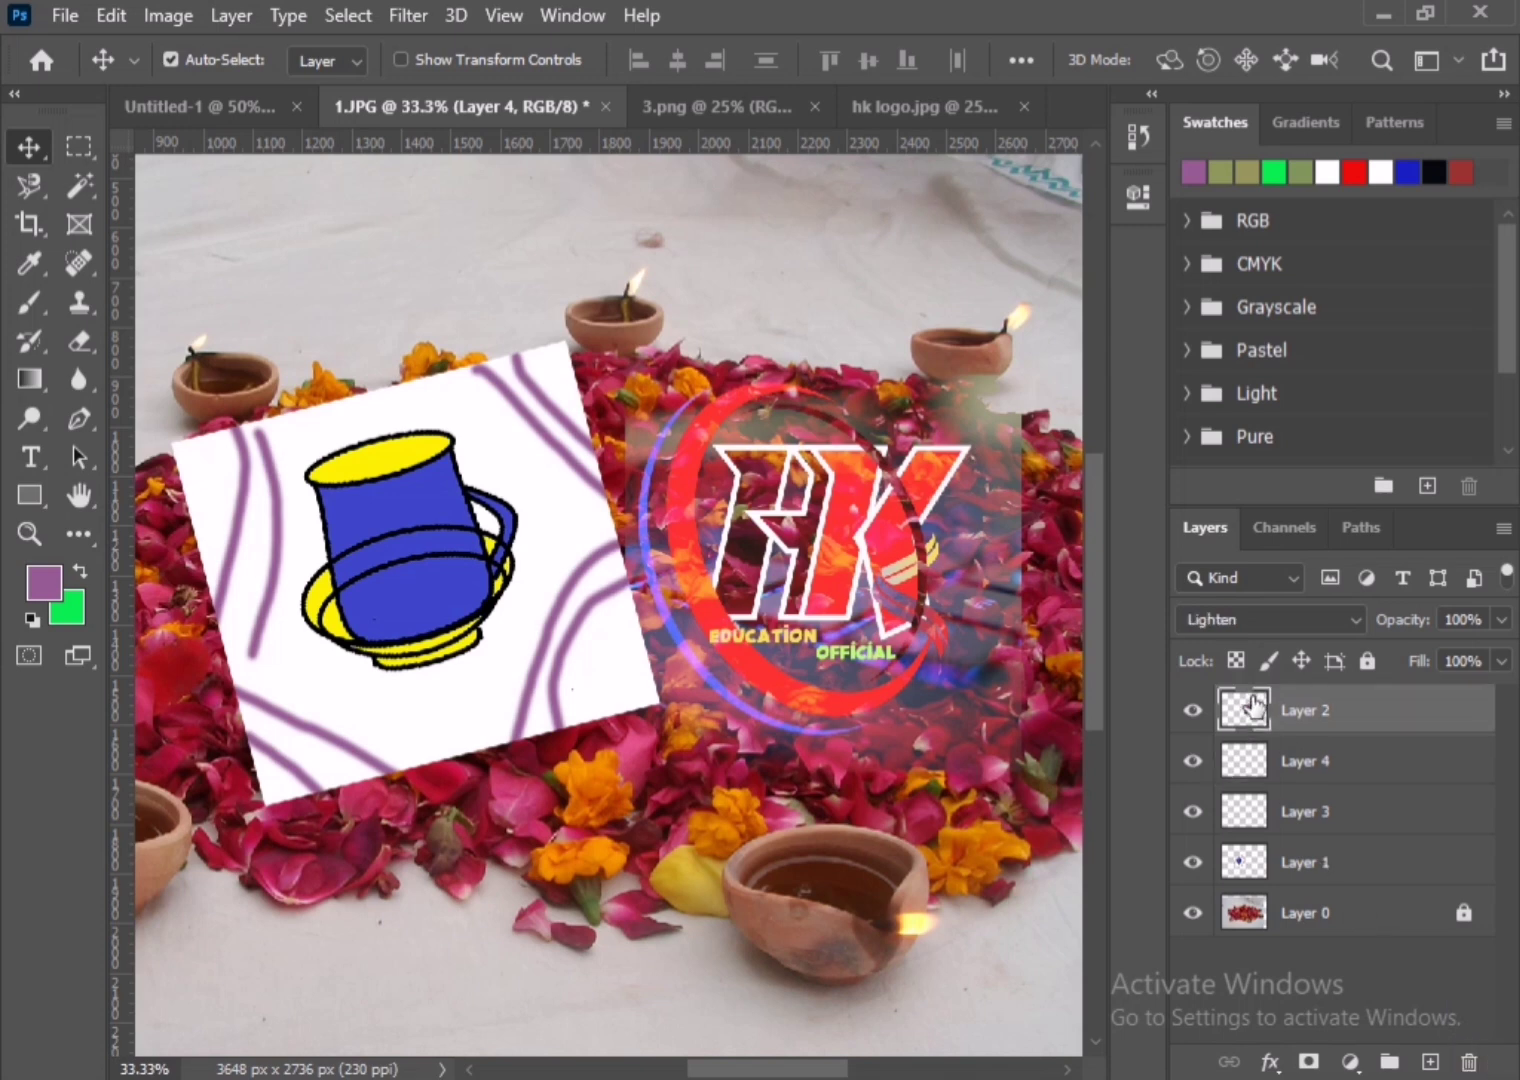
click(1469, 1062)
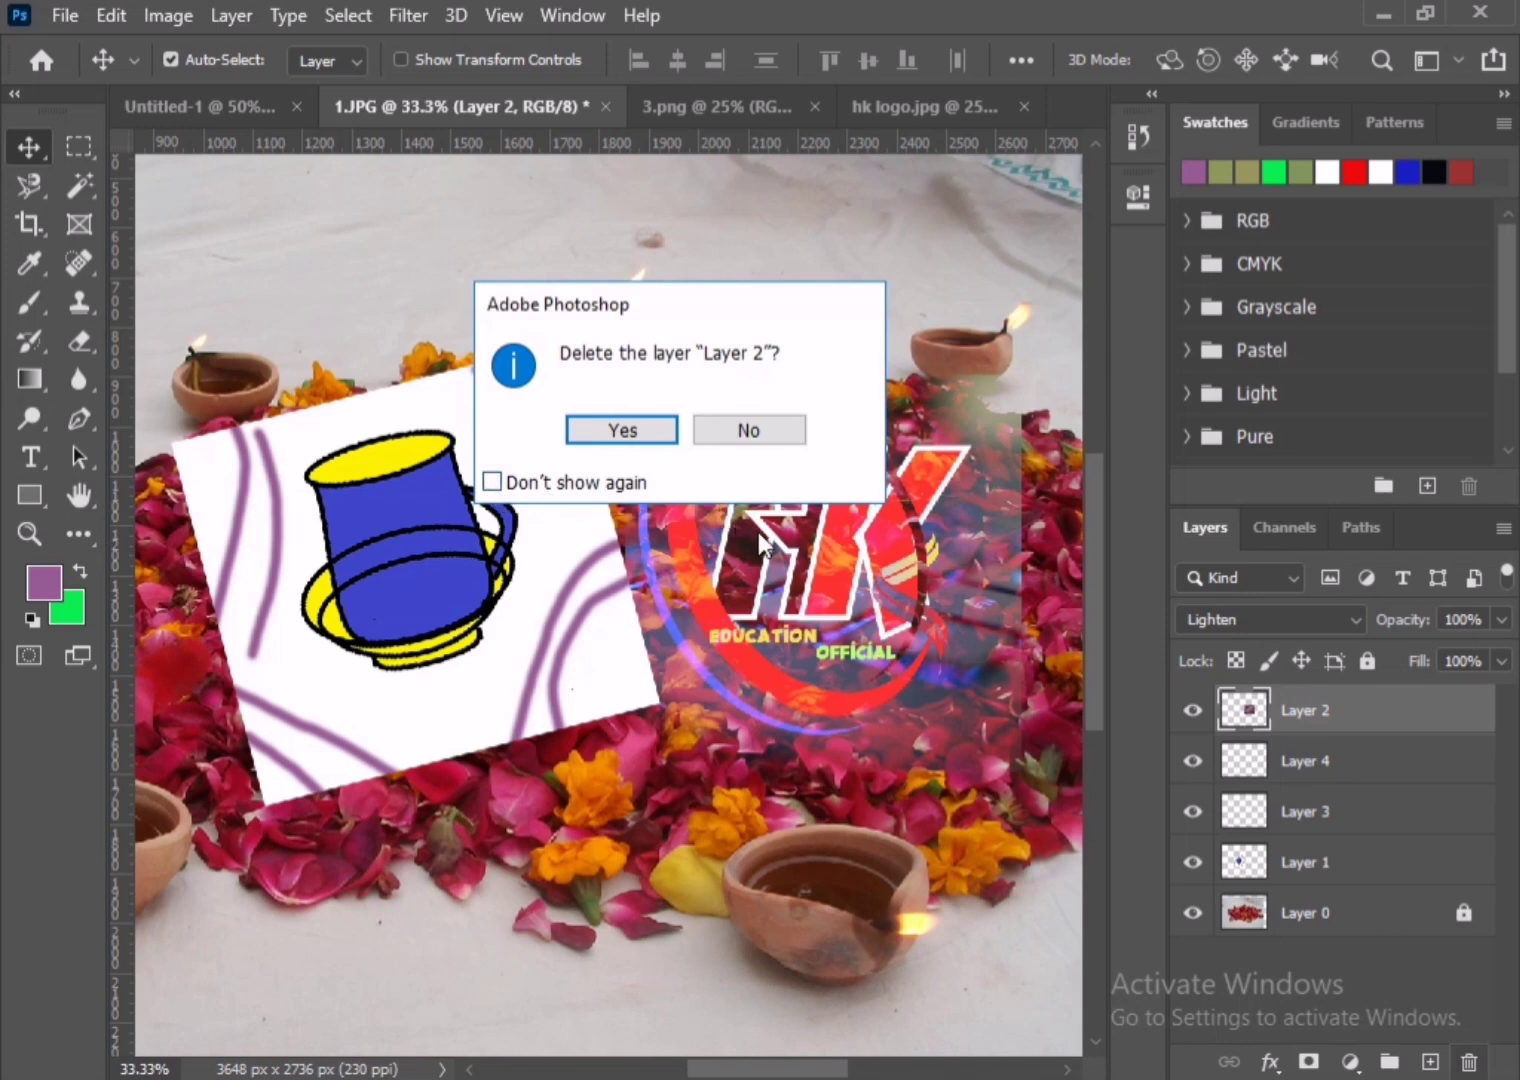
key(Escape)
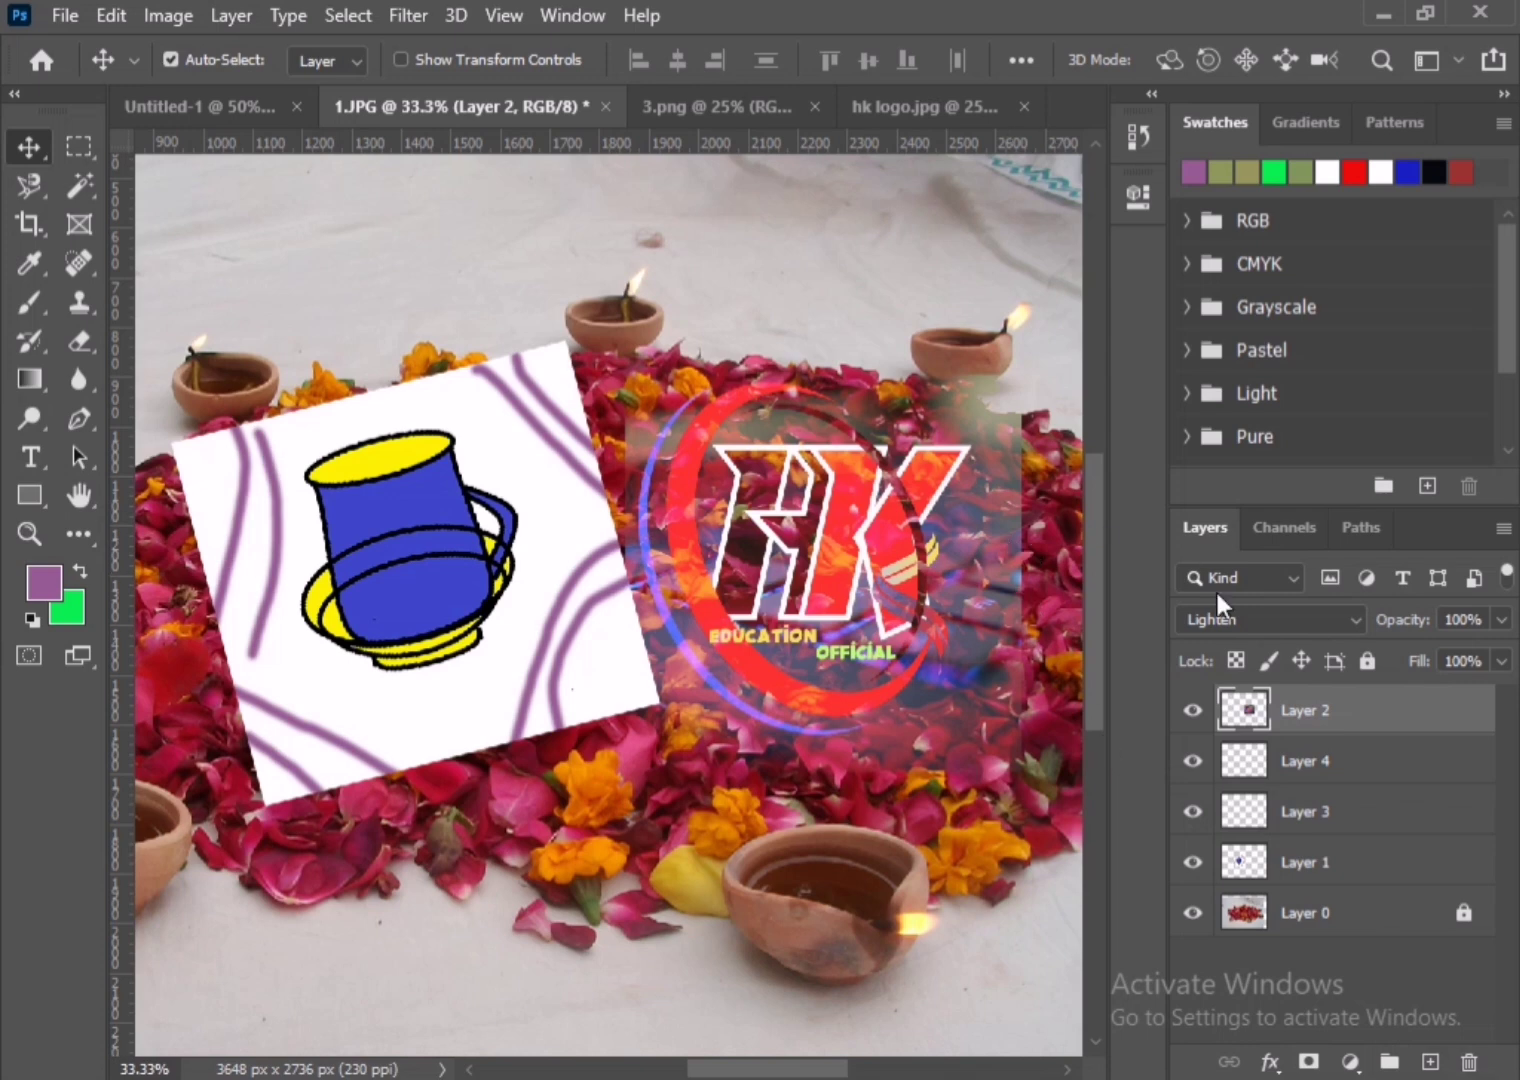
- On Layer 4, marquee-select a rectangle over the mug image's lower edge and fill it with the green background color
click(512, 560)
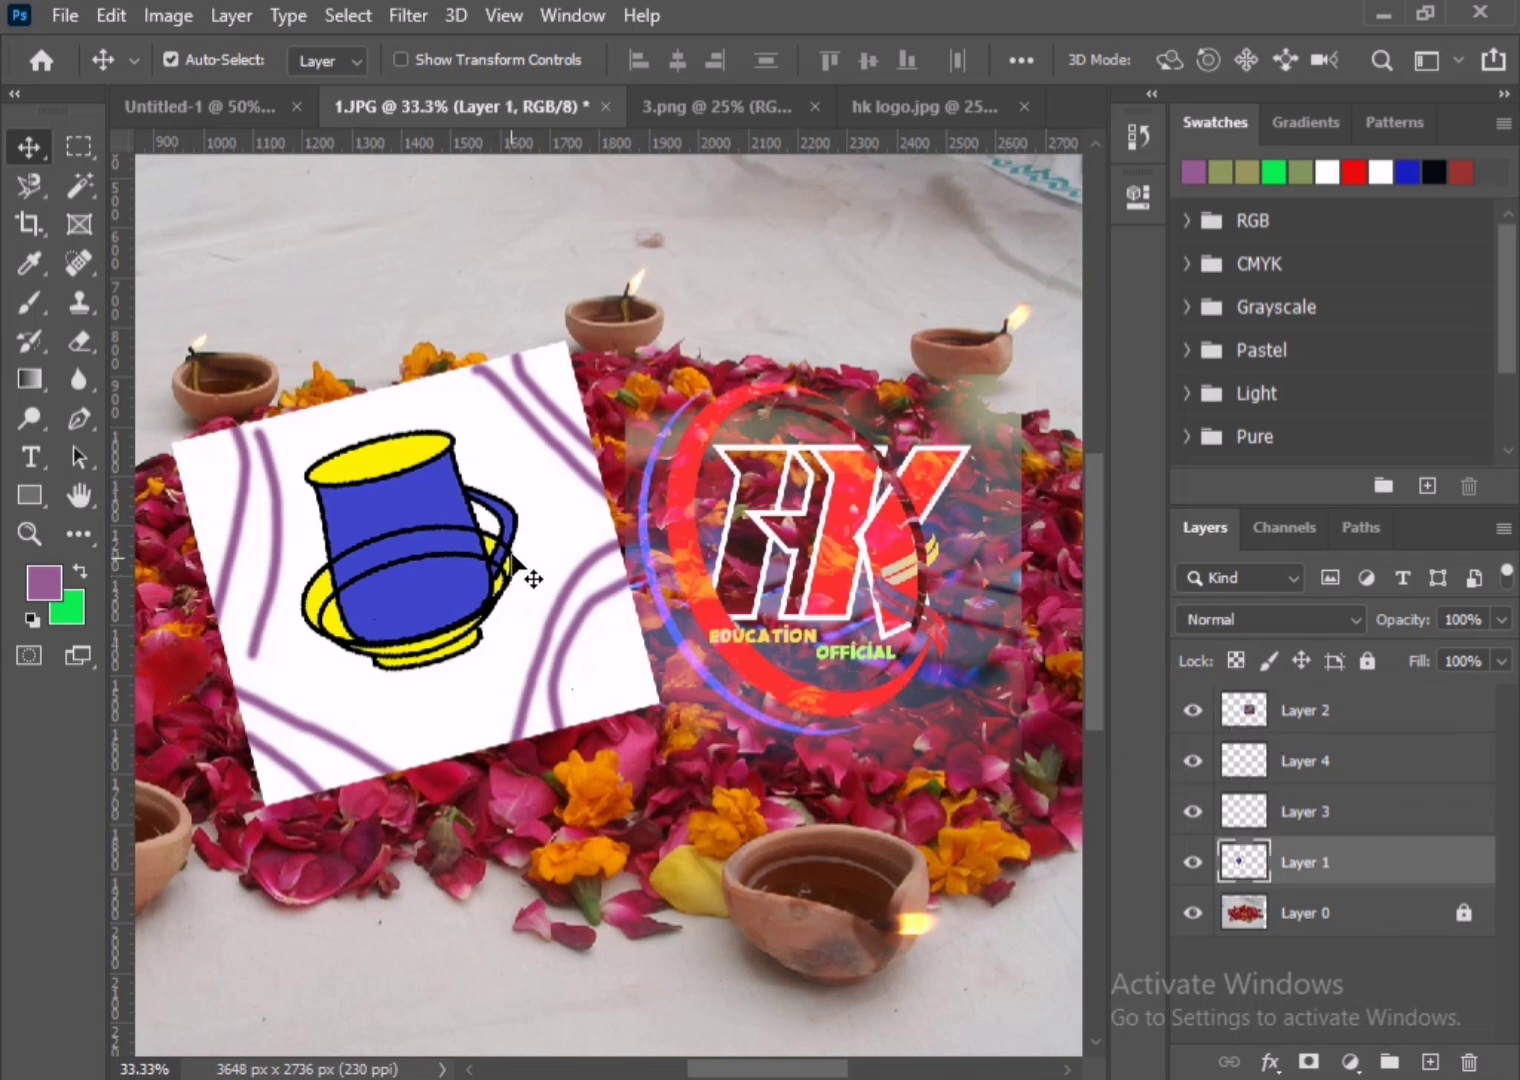
click(1262, 765)
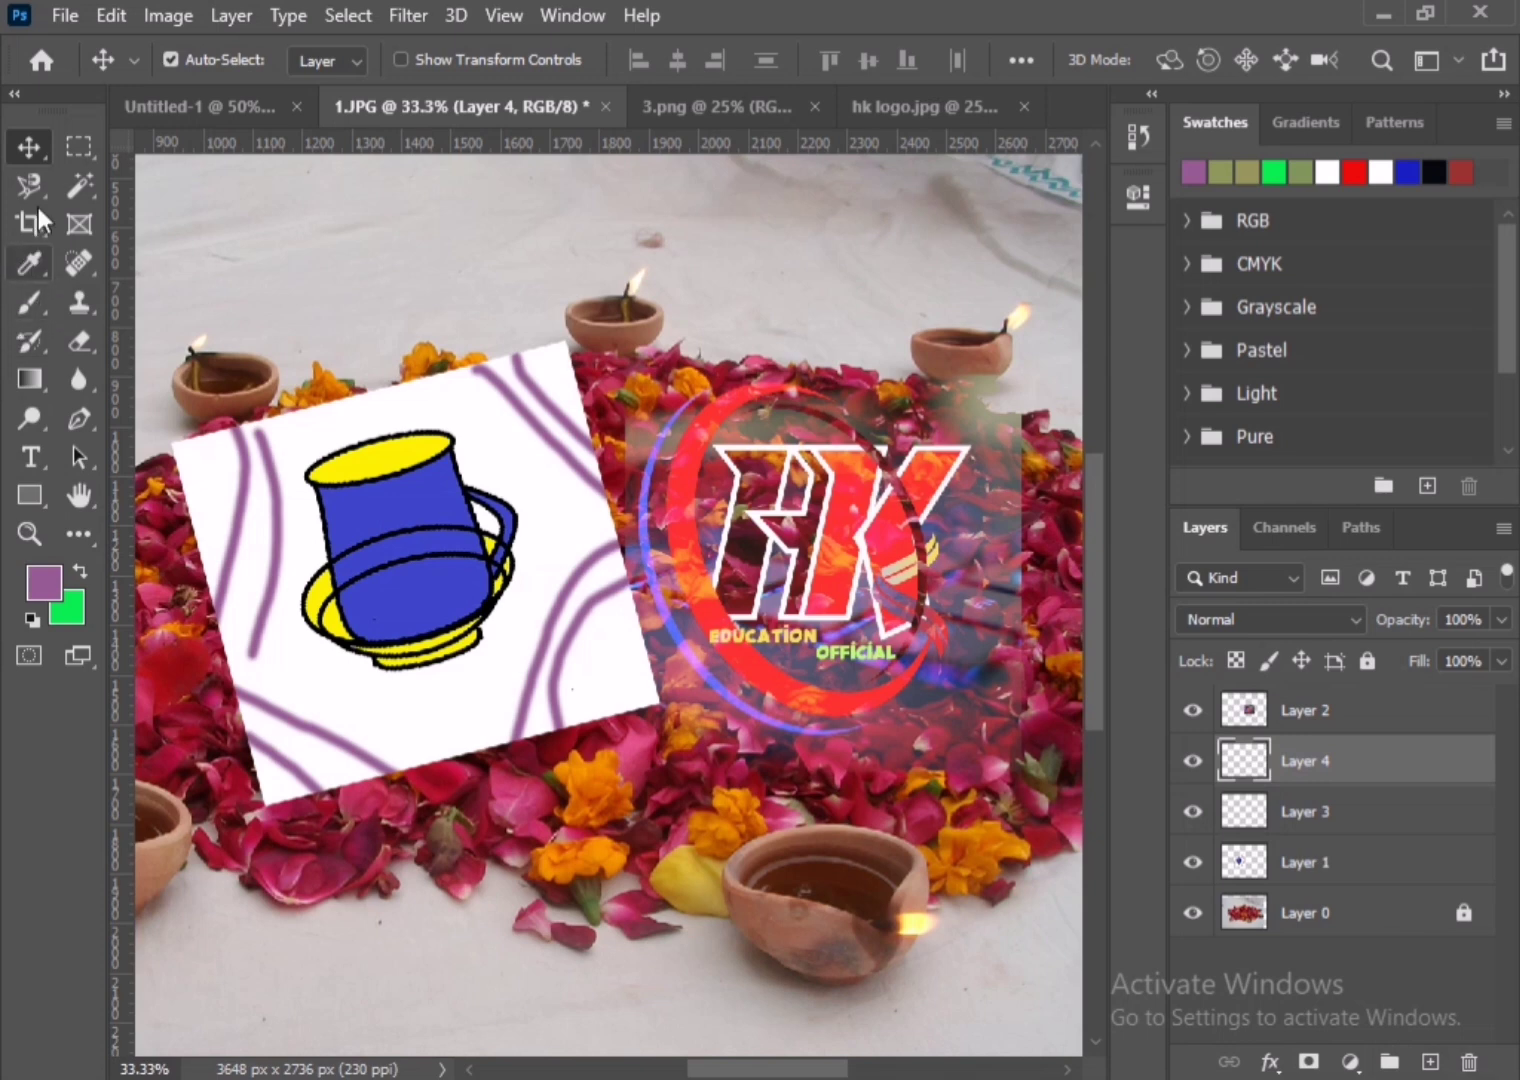
click(72, 144)
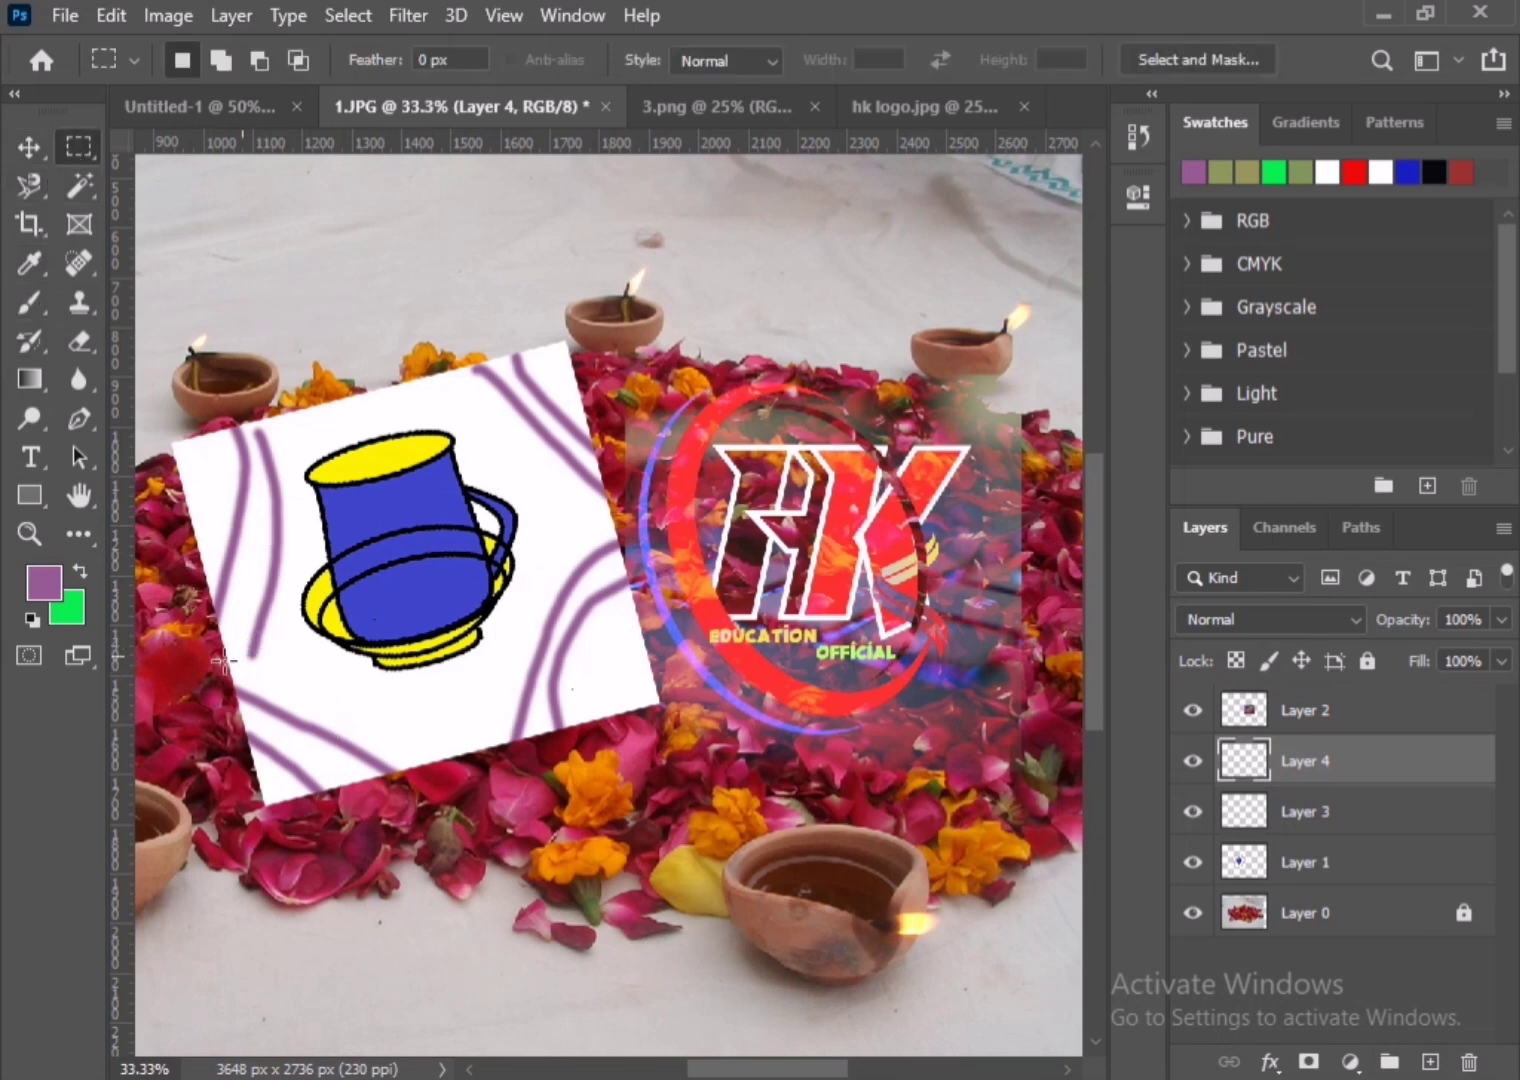
drag(224, 661, 457, 845)
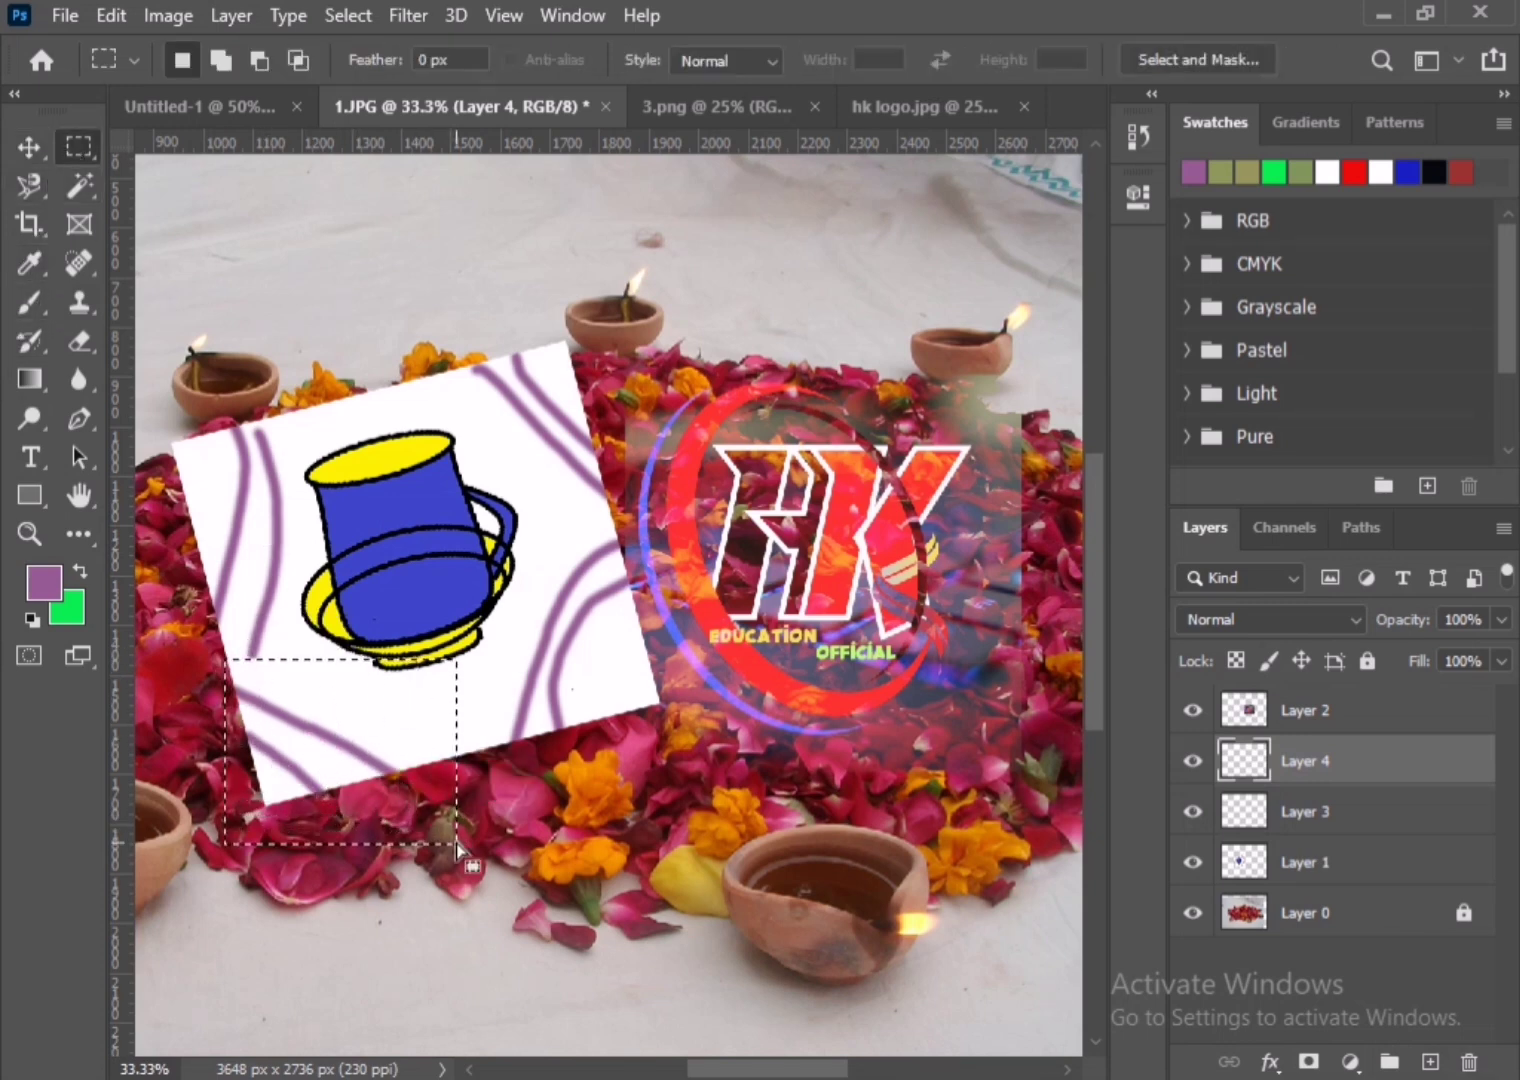
key(ctrl+BackSpace)
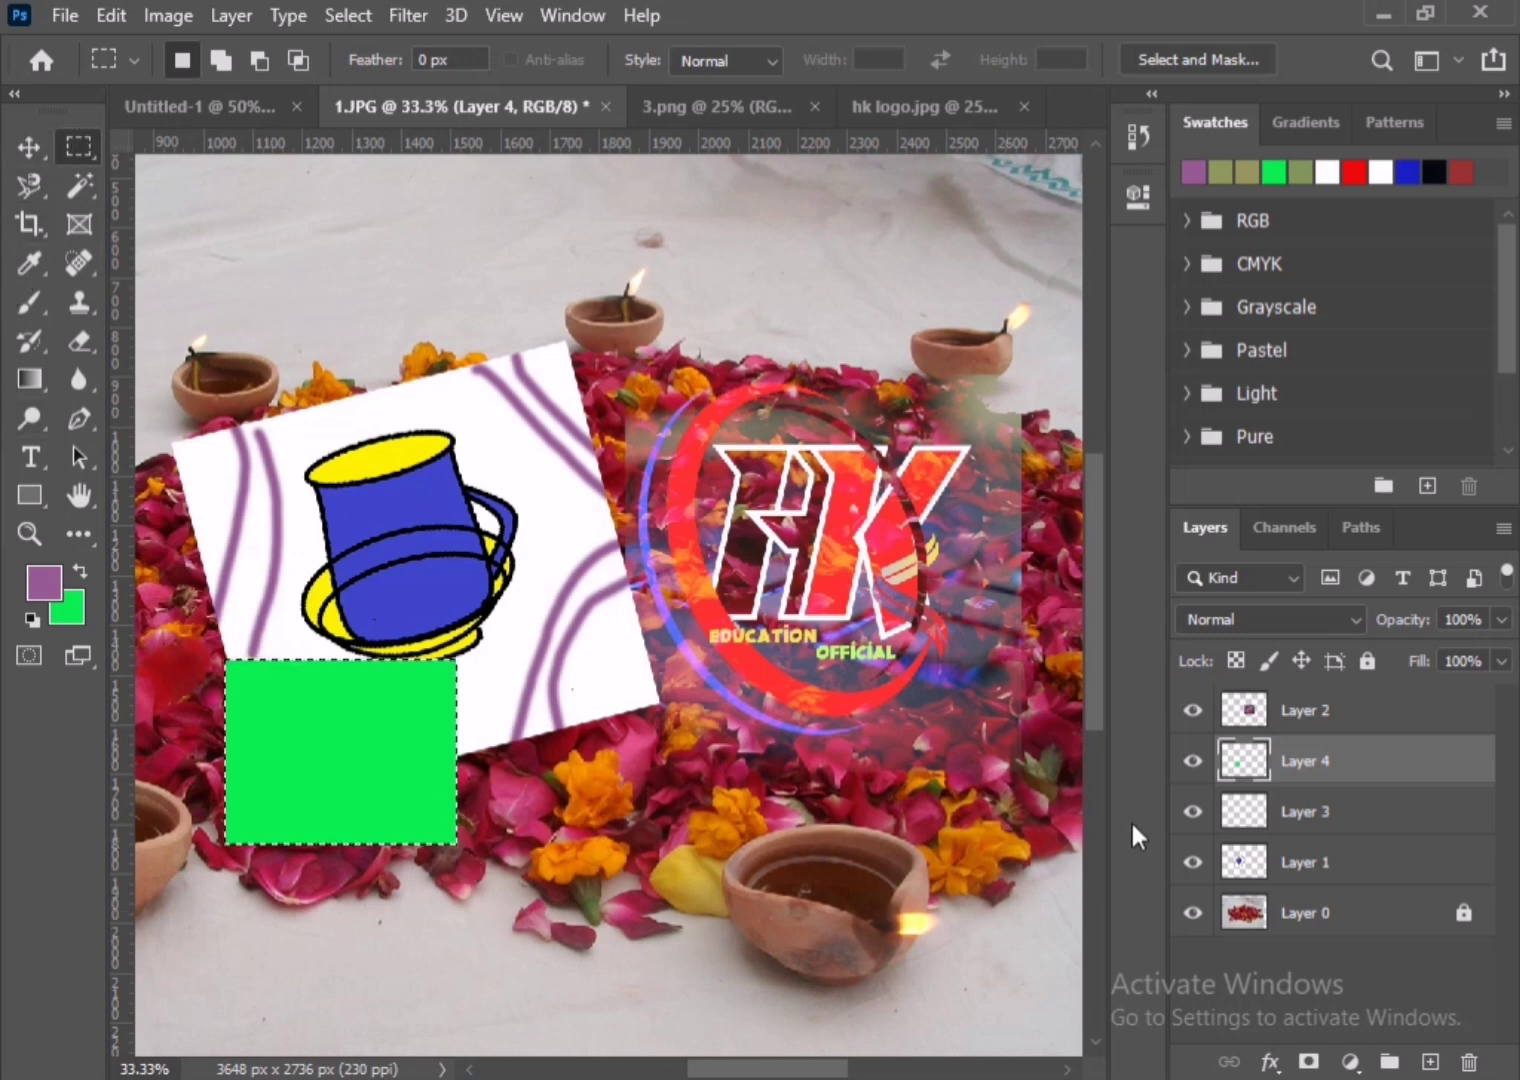
- On Layer 3, add a circular selection over the mug image's lower-right corner and fill the selected areas with the green background color
click(1290, 810)
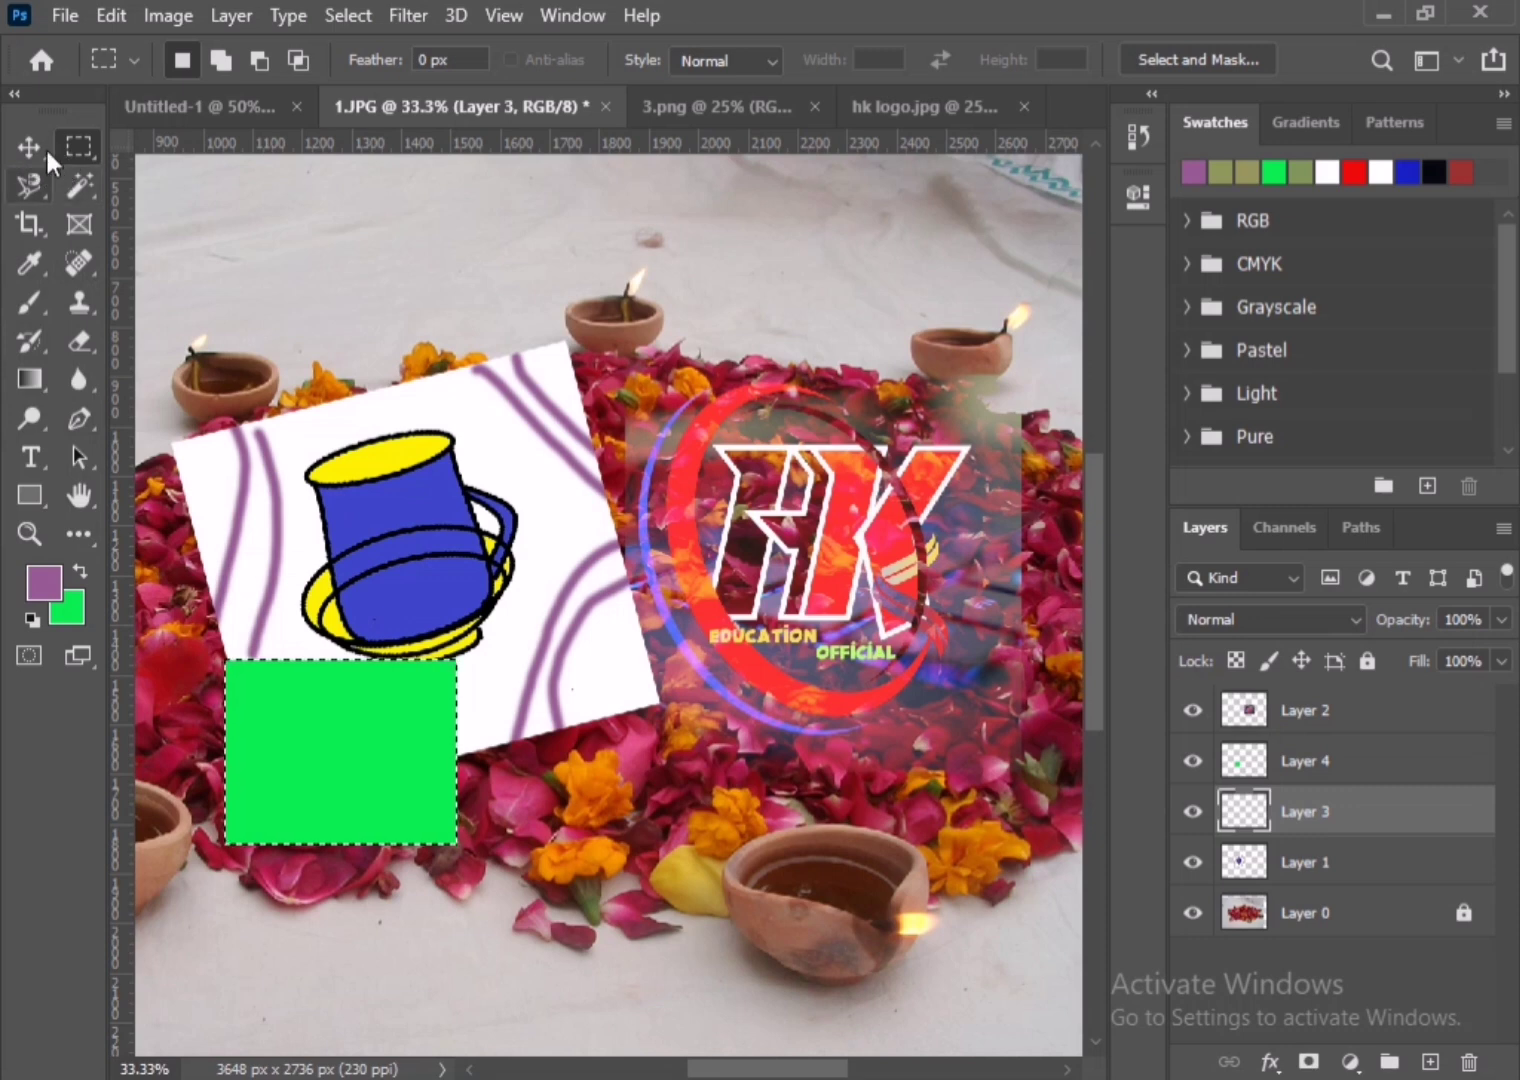
right_click(84, 150)
click(167, 172)
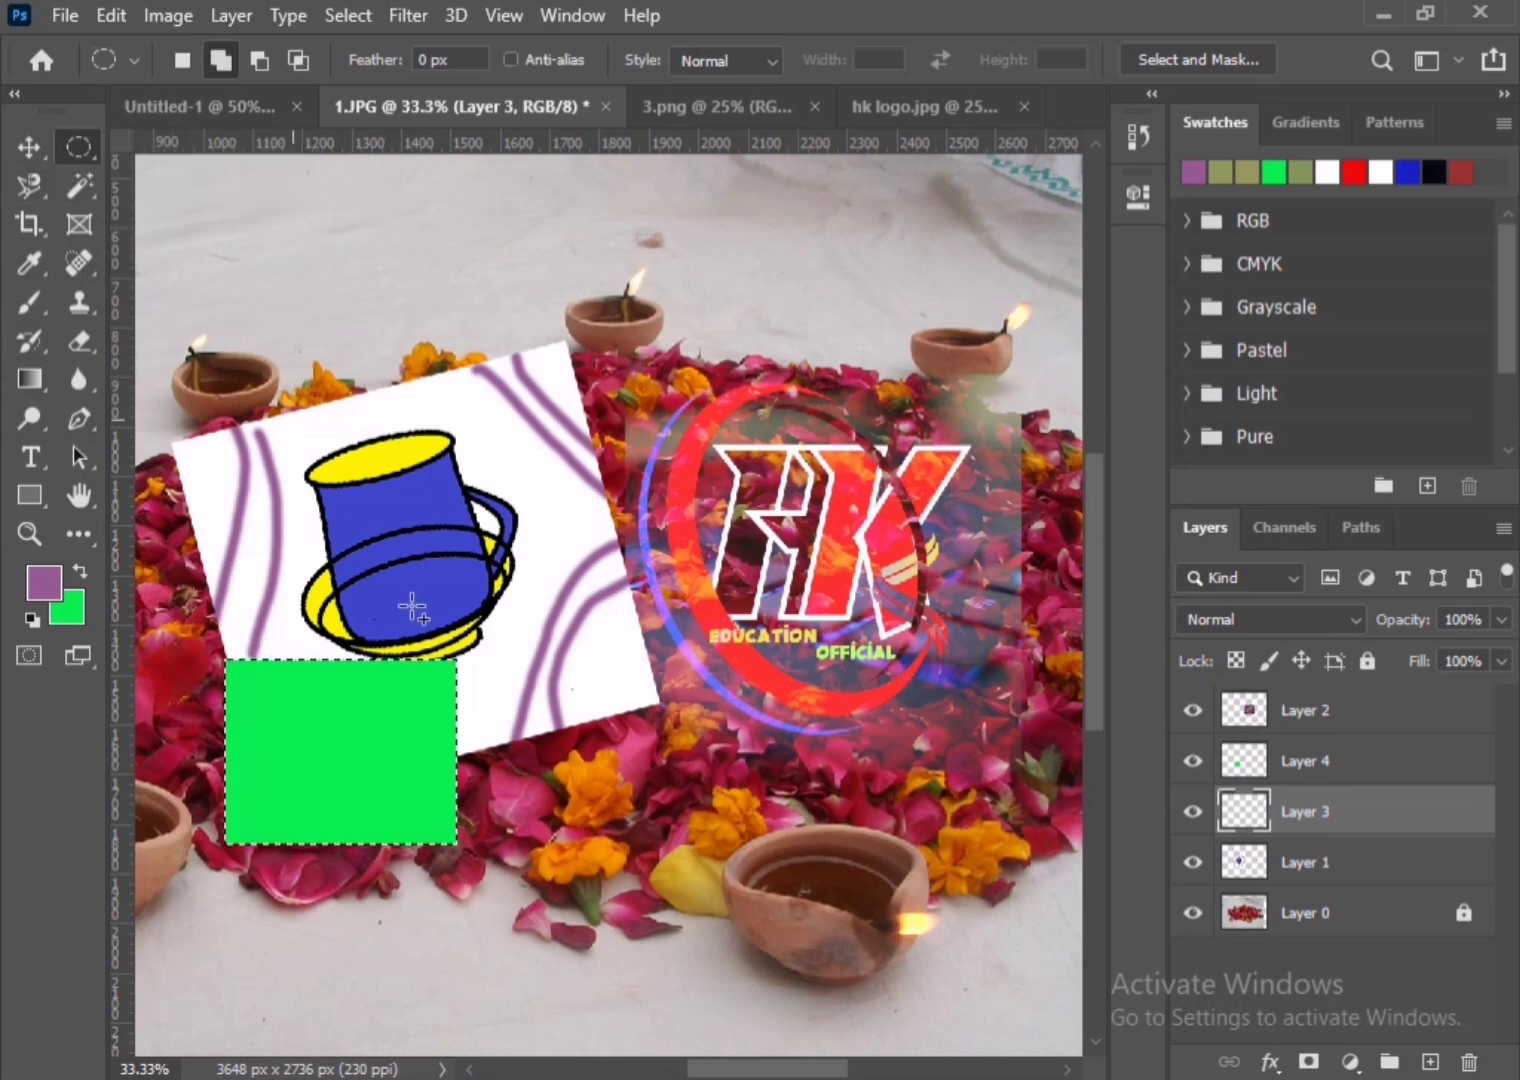
drag(500, 652, 668, 820)
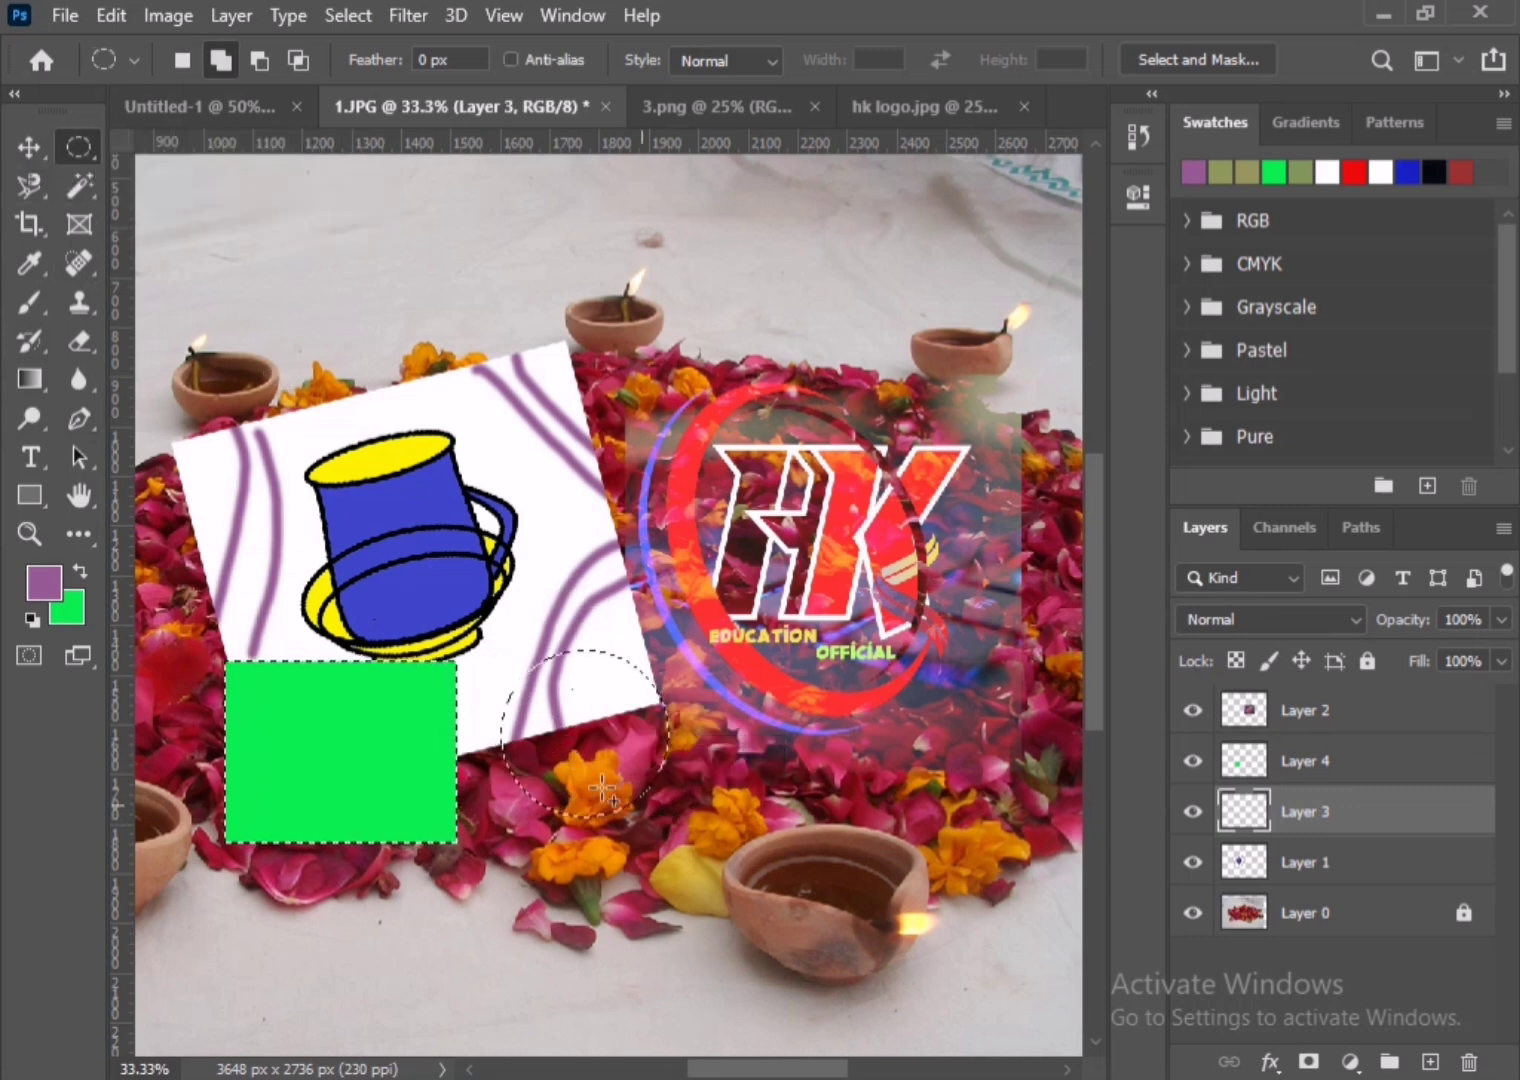
key(ctrl+BackSpace)
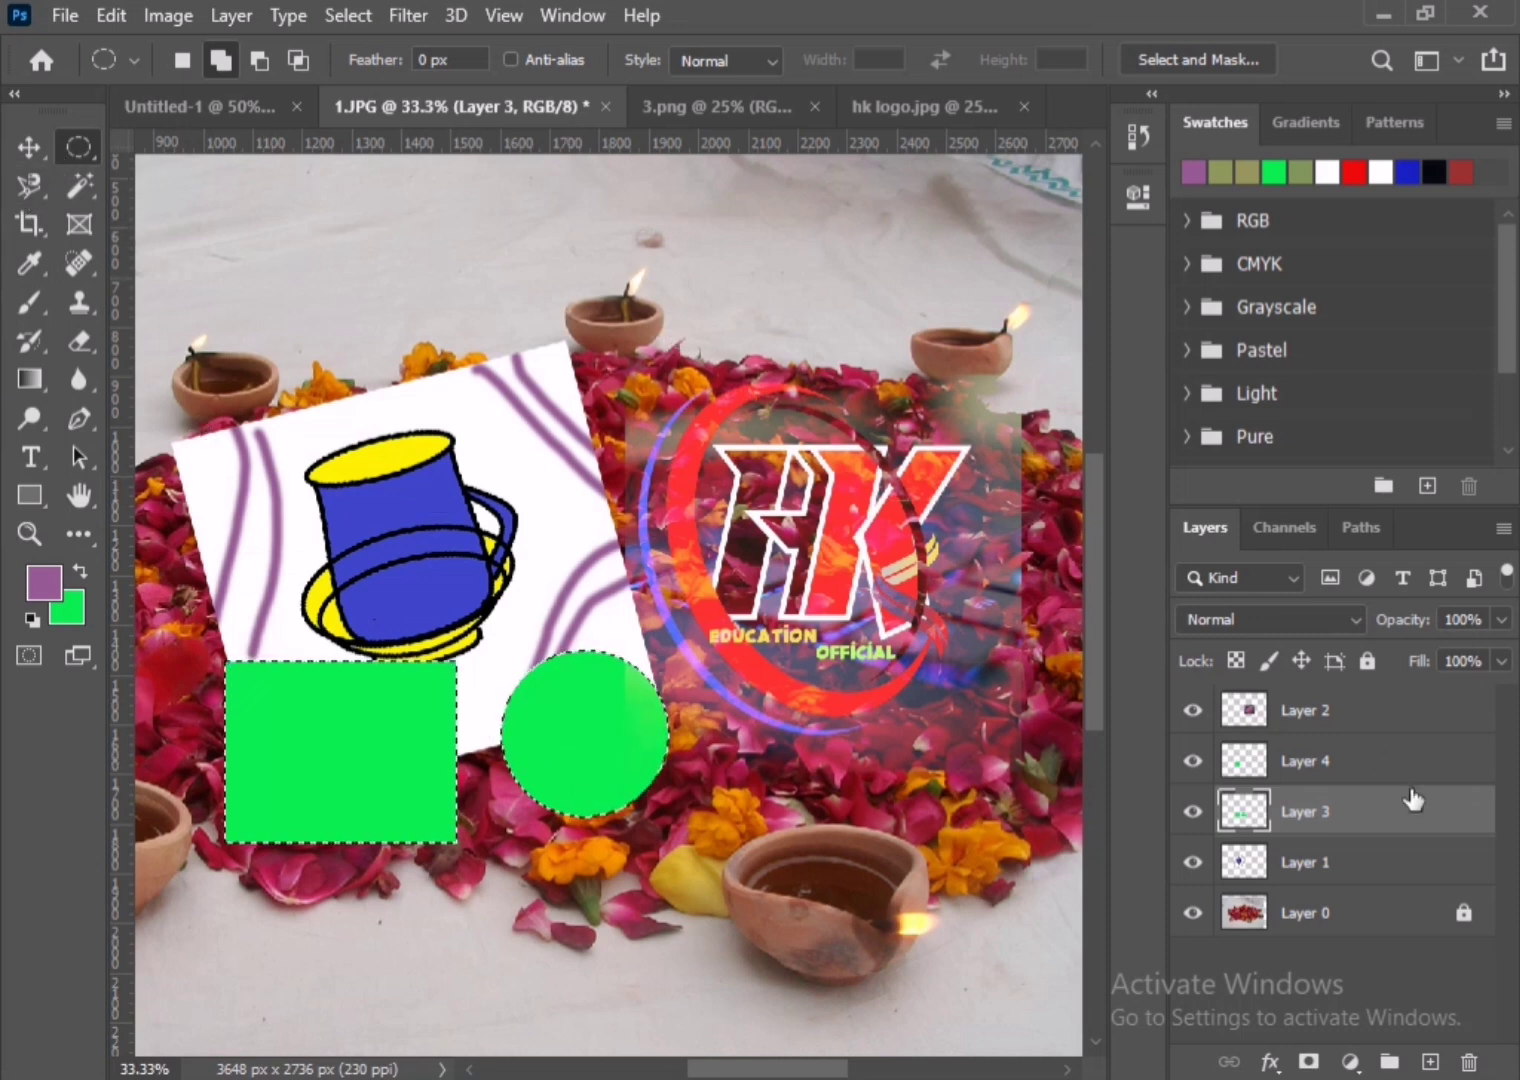
- Clear the marquee selection and group Layer 1, Layer 3 and Layer 4 together
click(1240, 764)
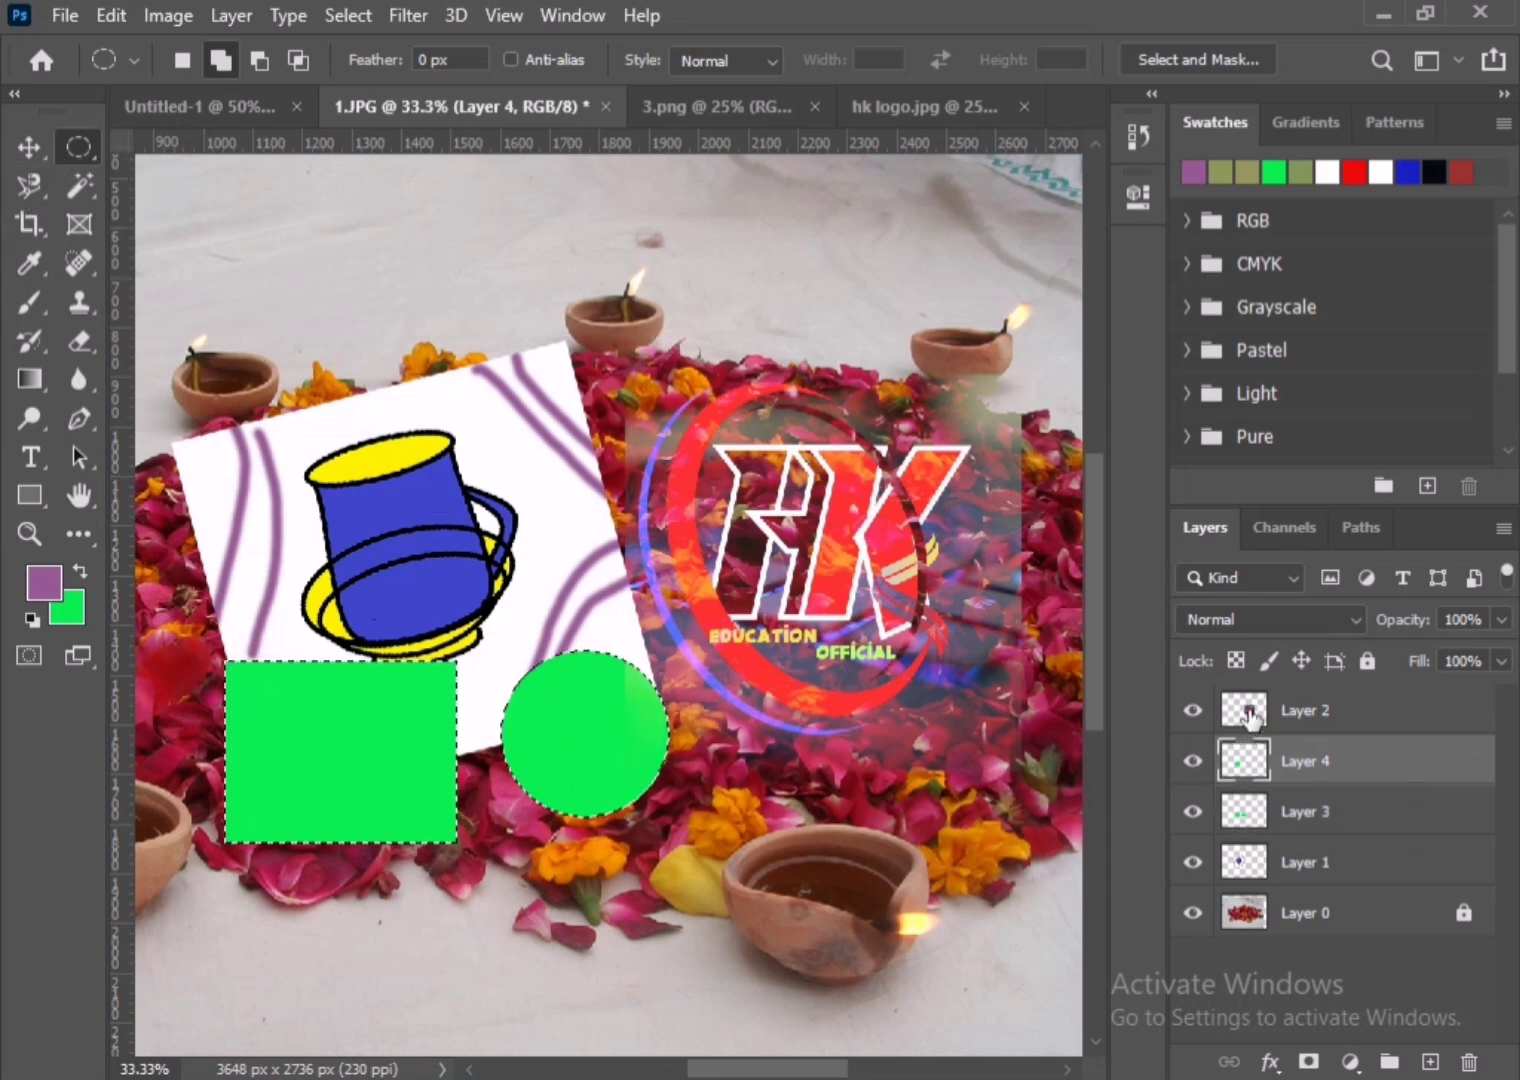
click(1250, 715)
click(1258, 868)
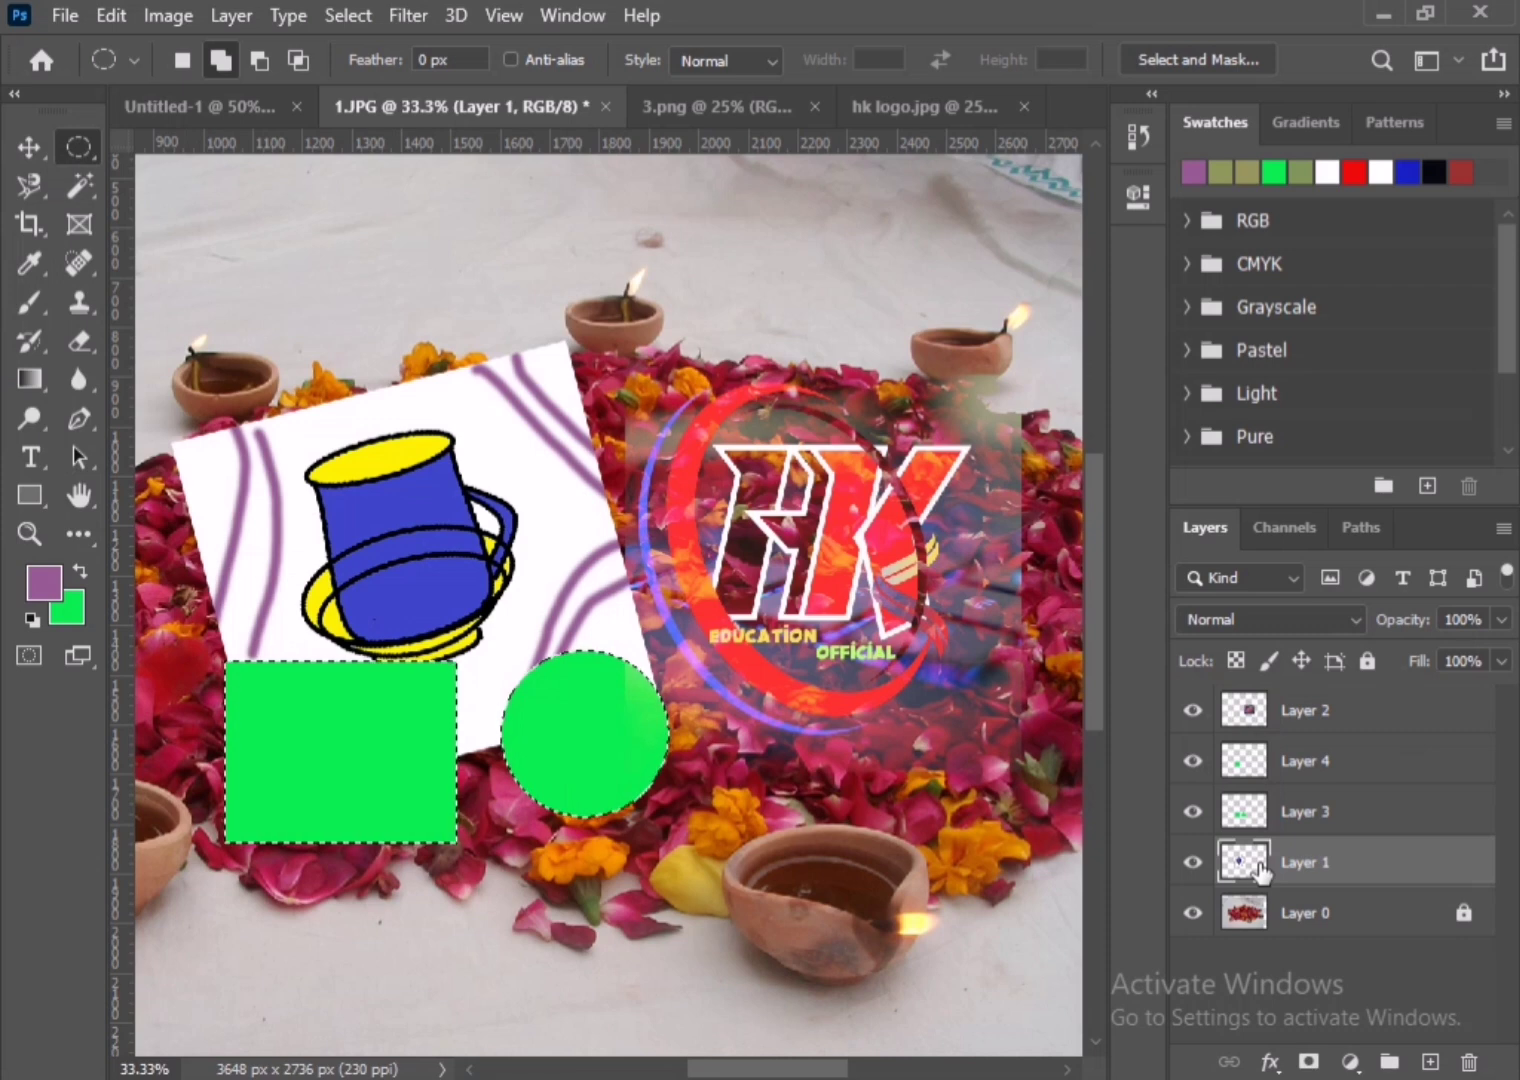
shift+click(1240, 815)
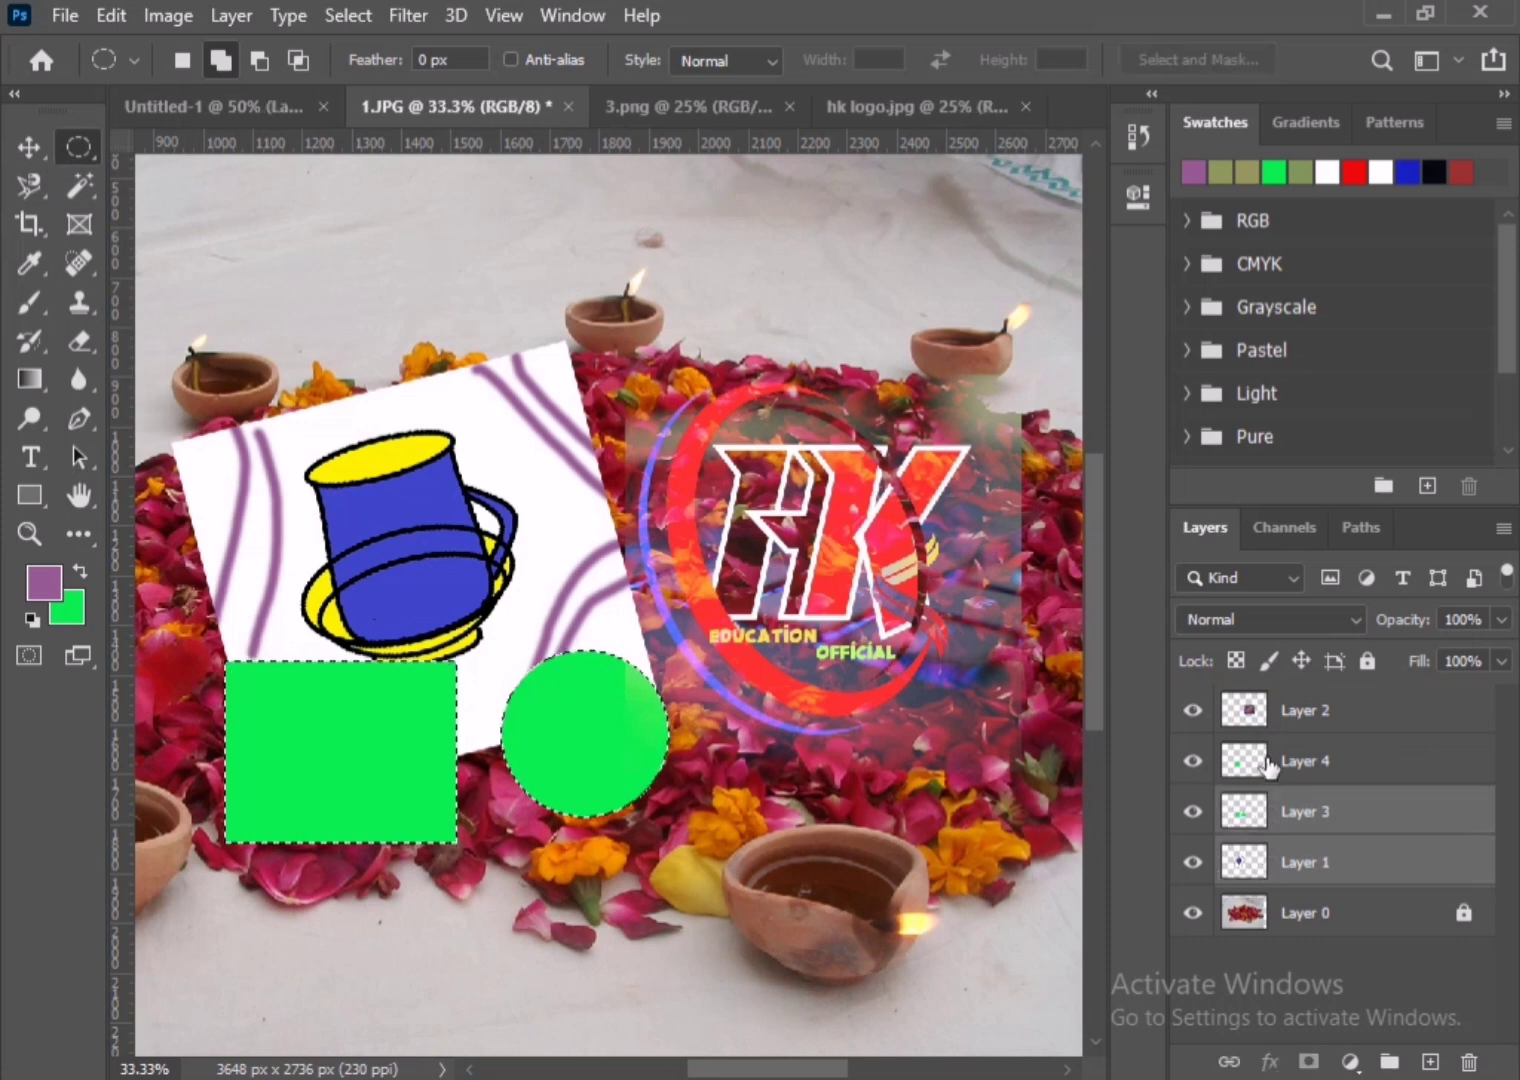
shift+click(1268, 766)
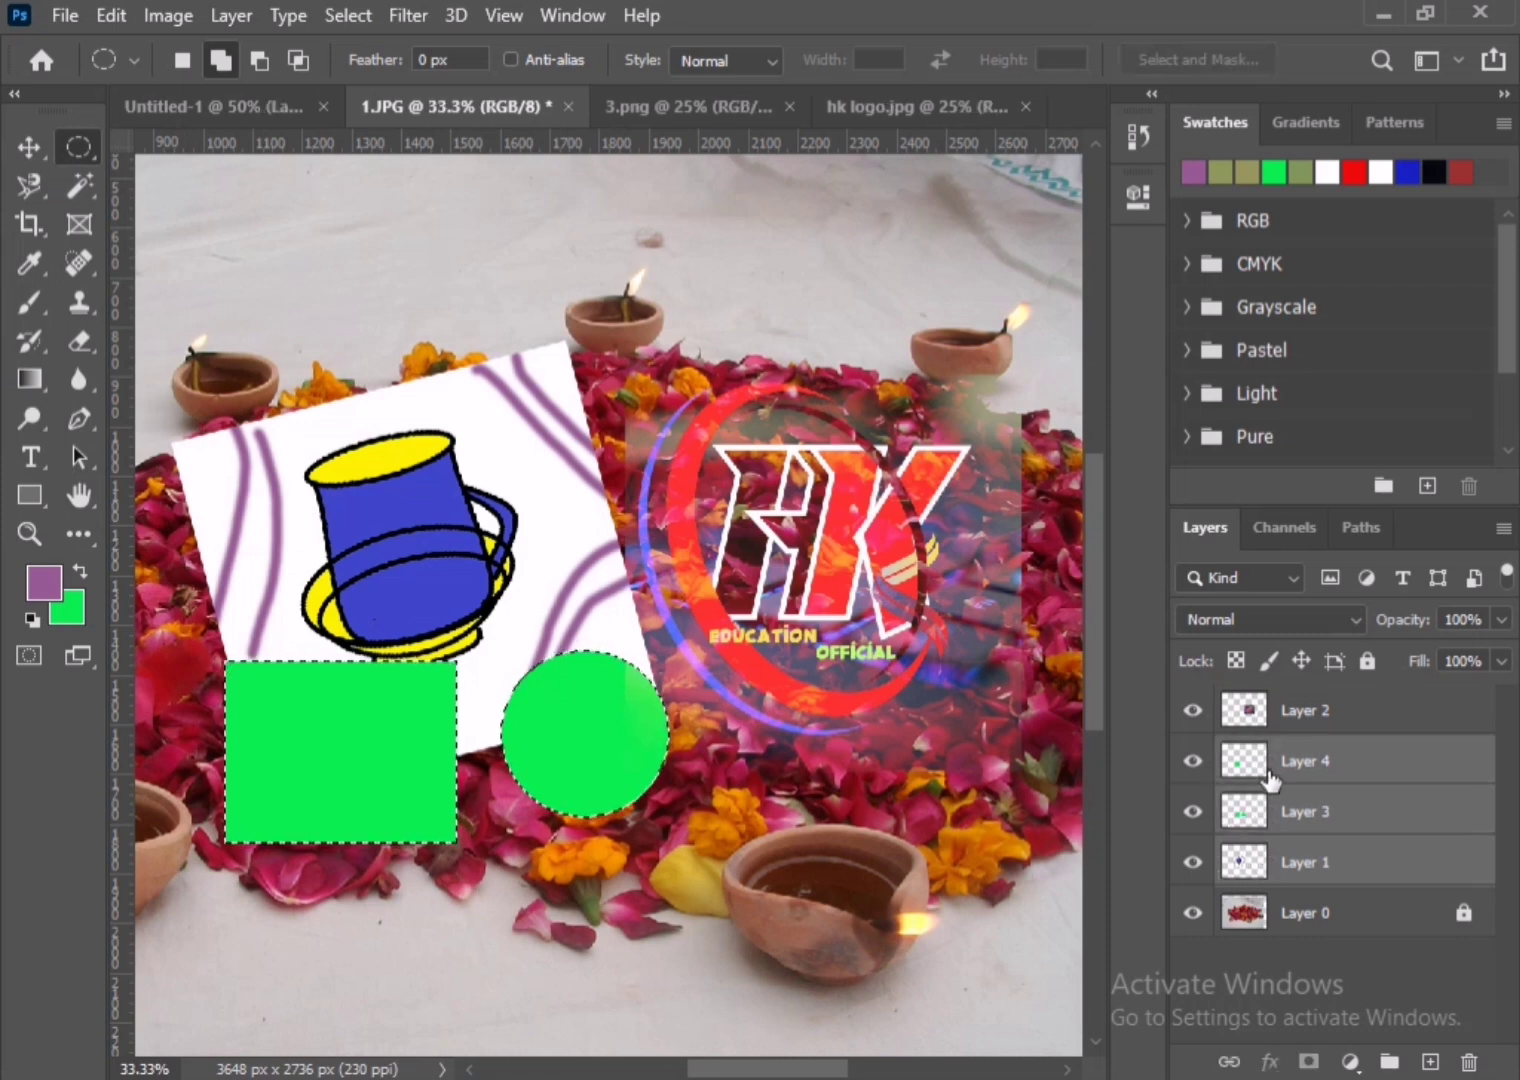
key(super+g)
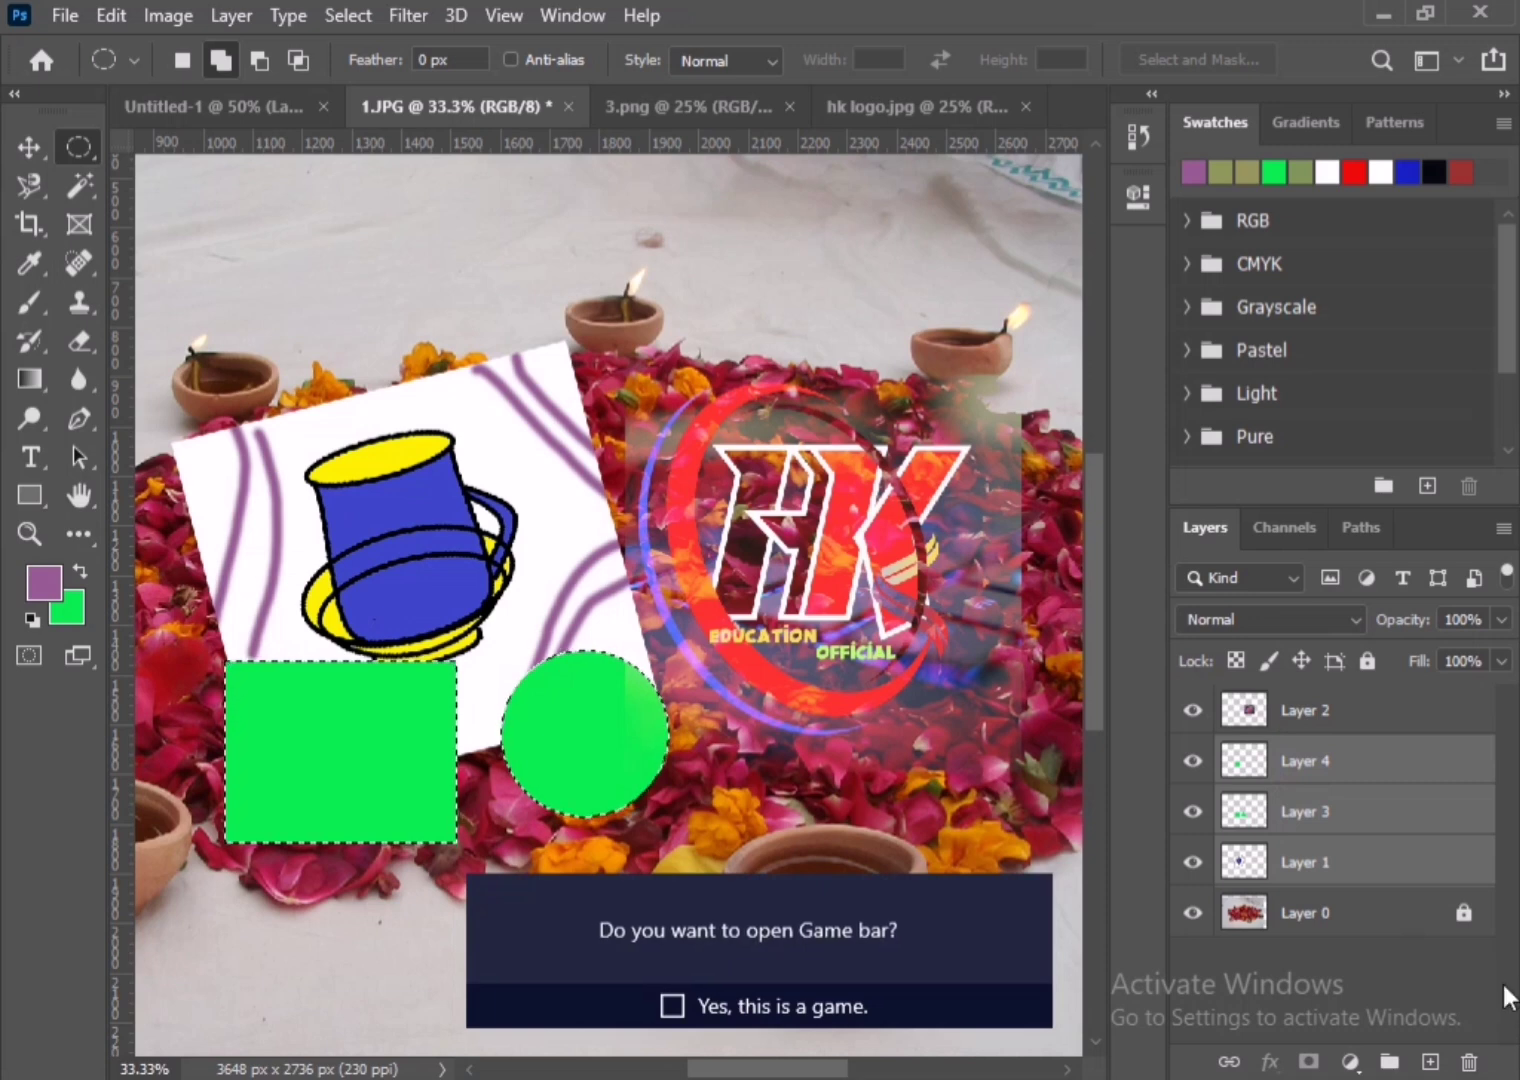
click(1025, 886)
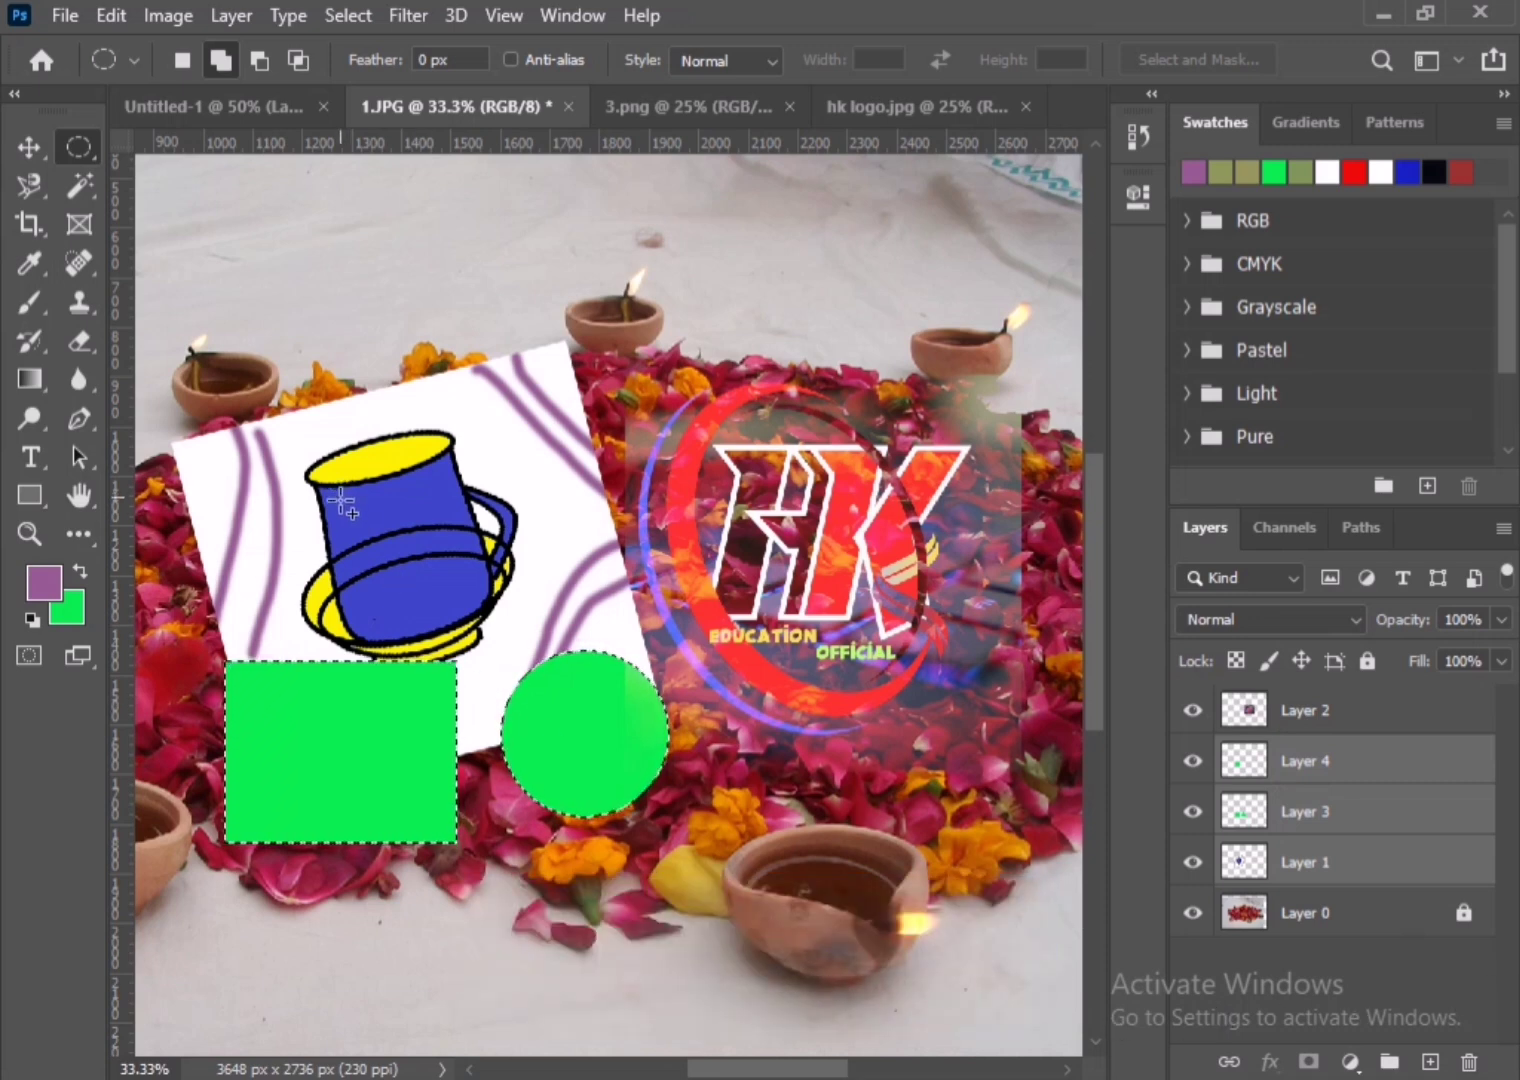
key(ctrl+d)
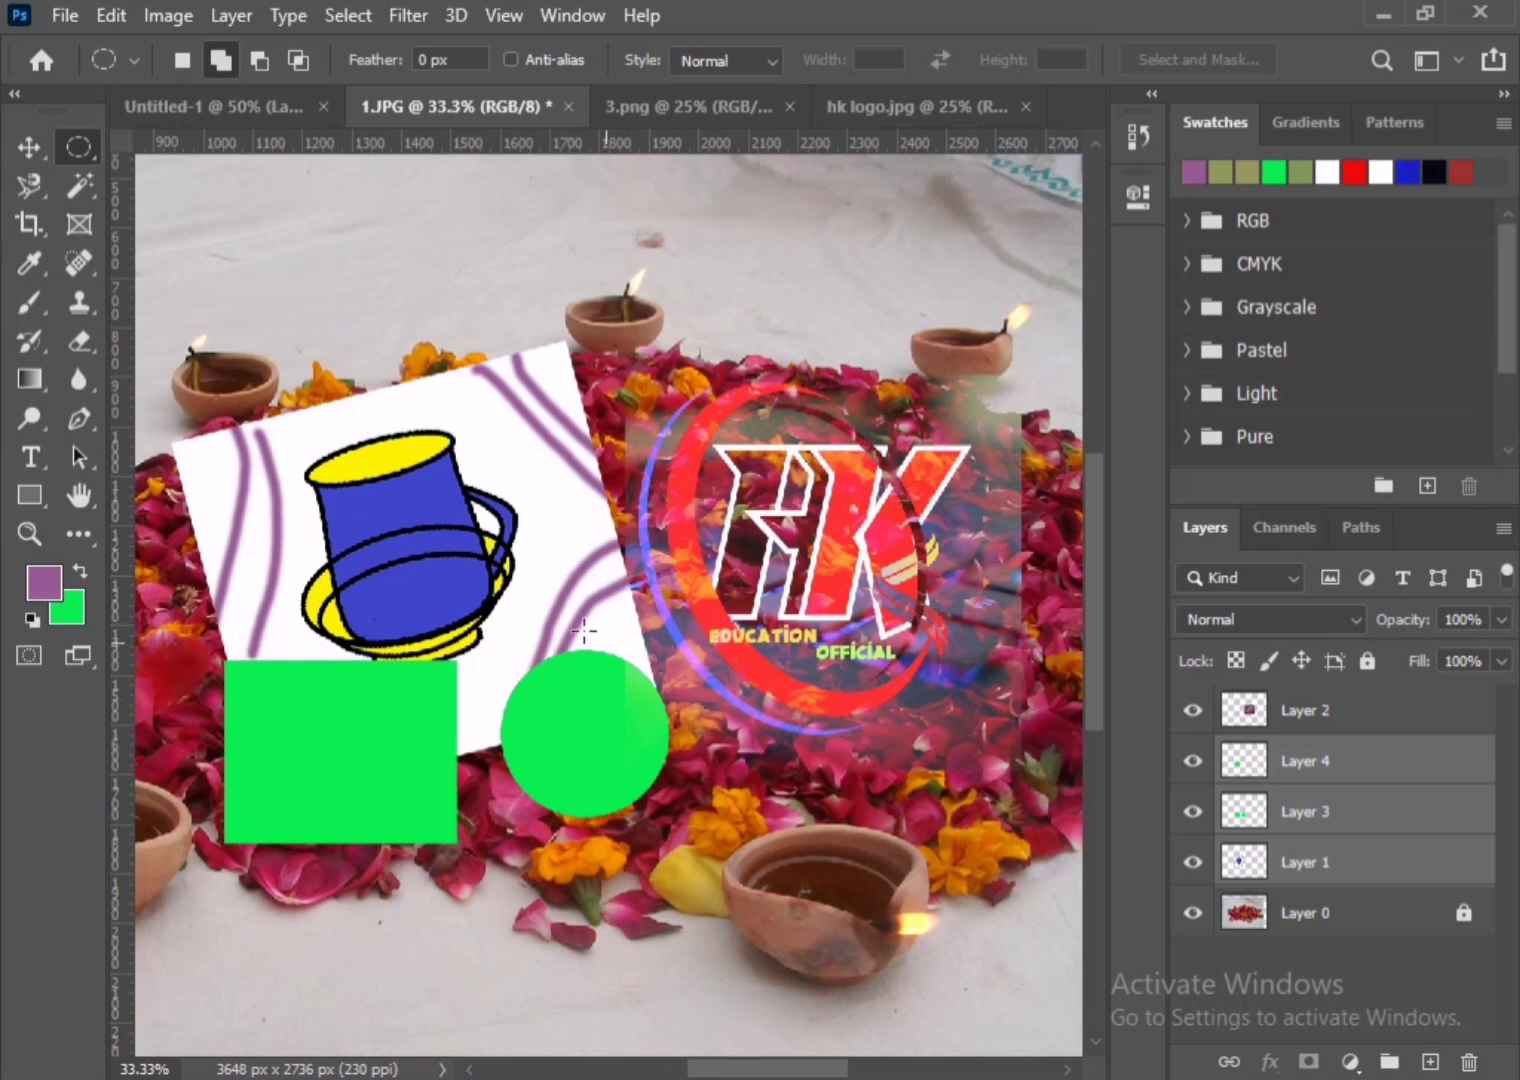
click(28, 147)
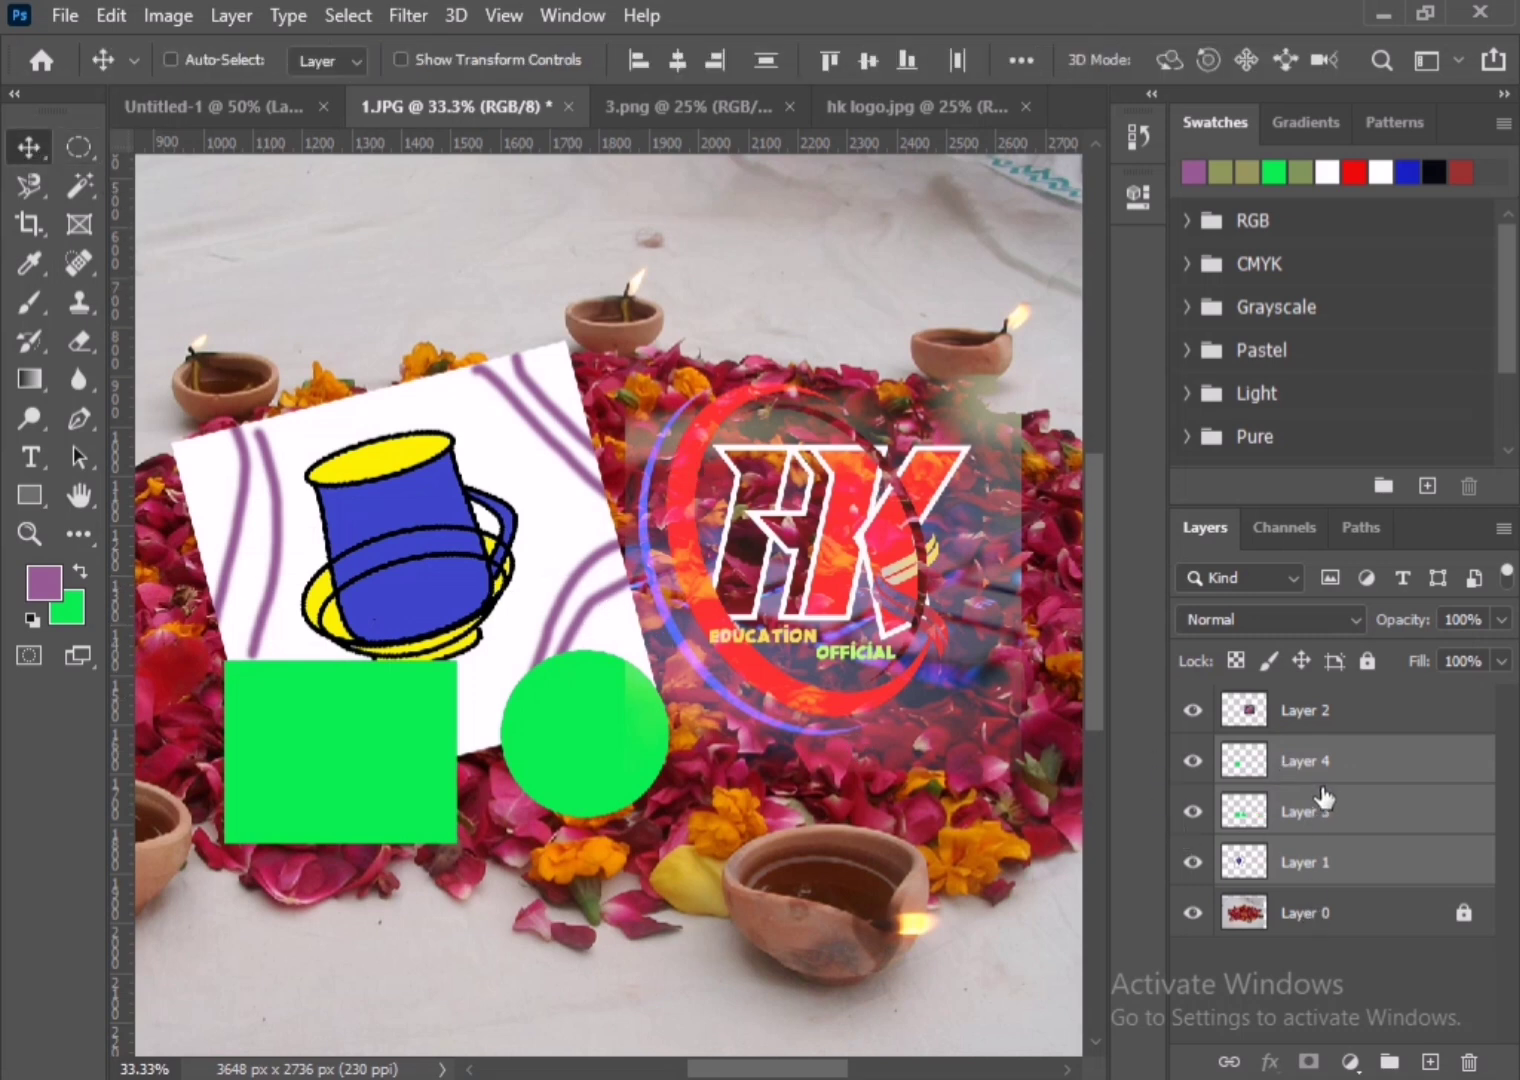
key(ctrl+g)
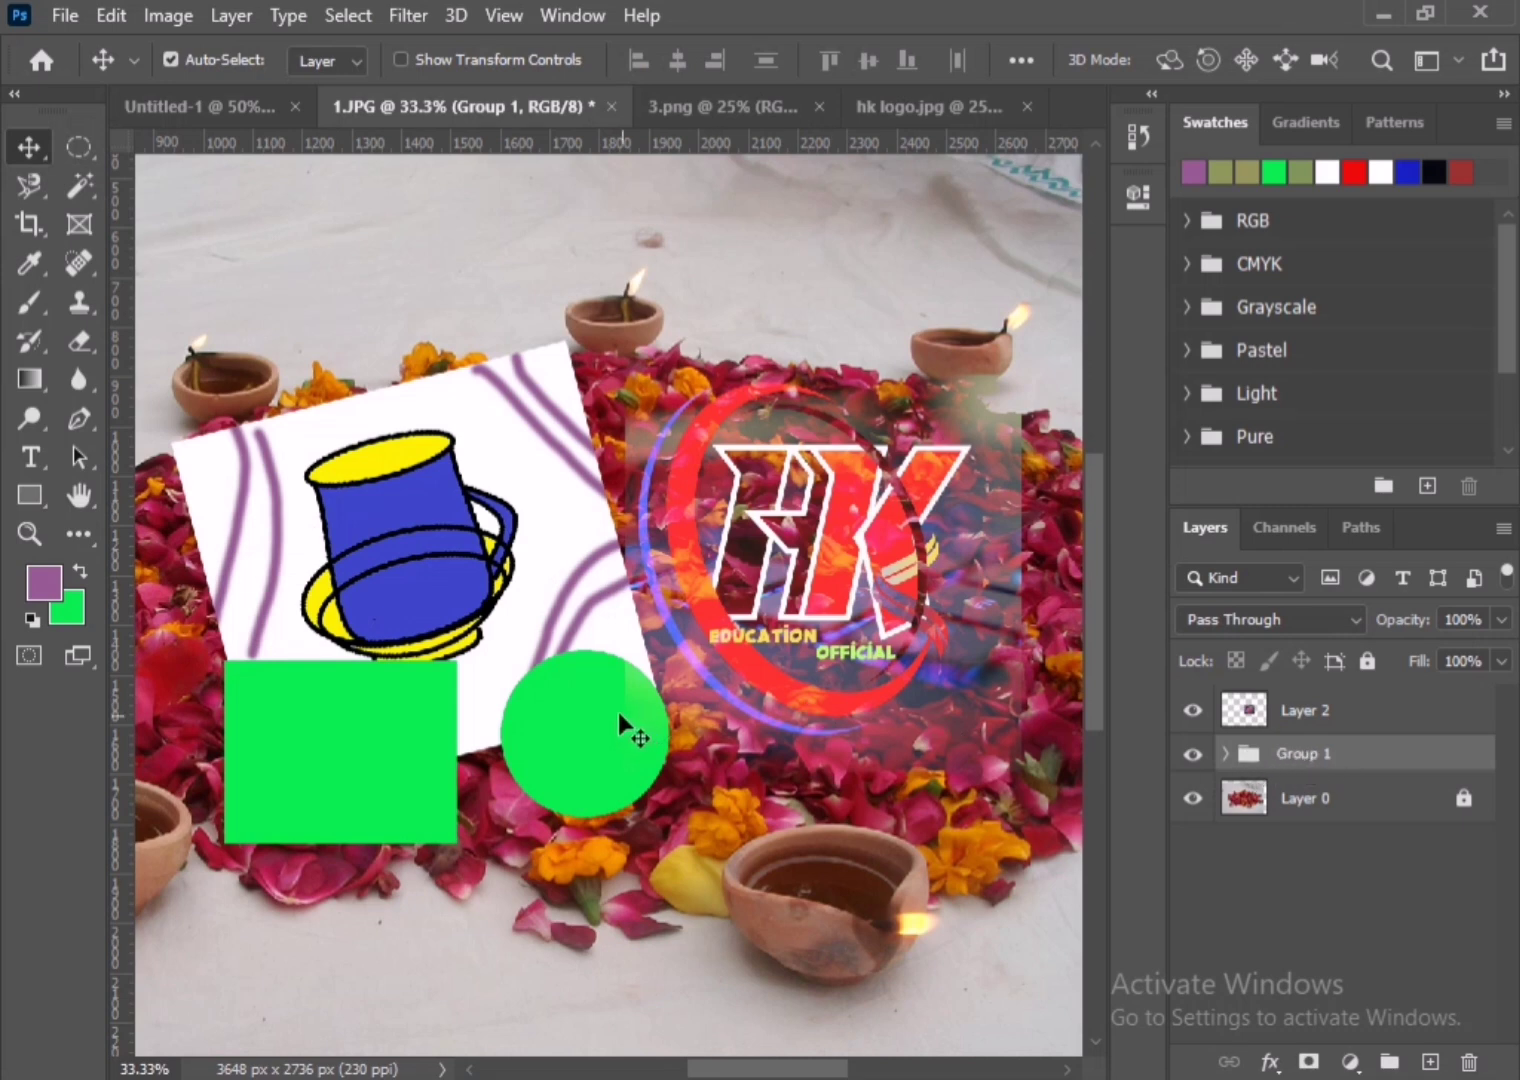
- Reposition the grouped layers individually, shifting the mug image slightly and spreading the green shapes across the petals
mouse_move(618, 712)
mouse_down()
mouse_move(618, 597)
mouse_move(614, 678)
mouse_move(597, 697)
mouse_move(615, 709)
mouse_up()
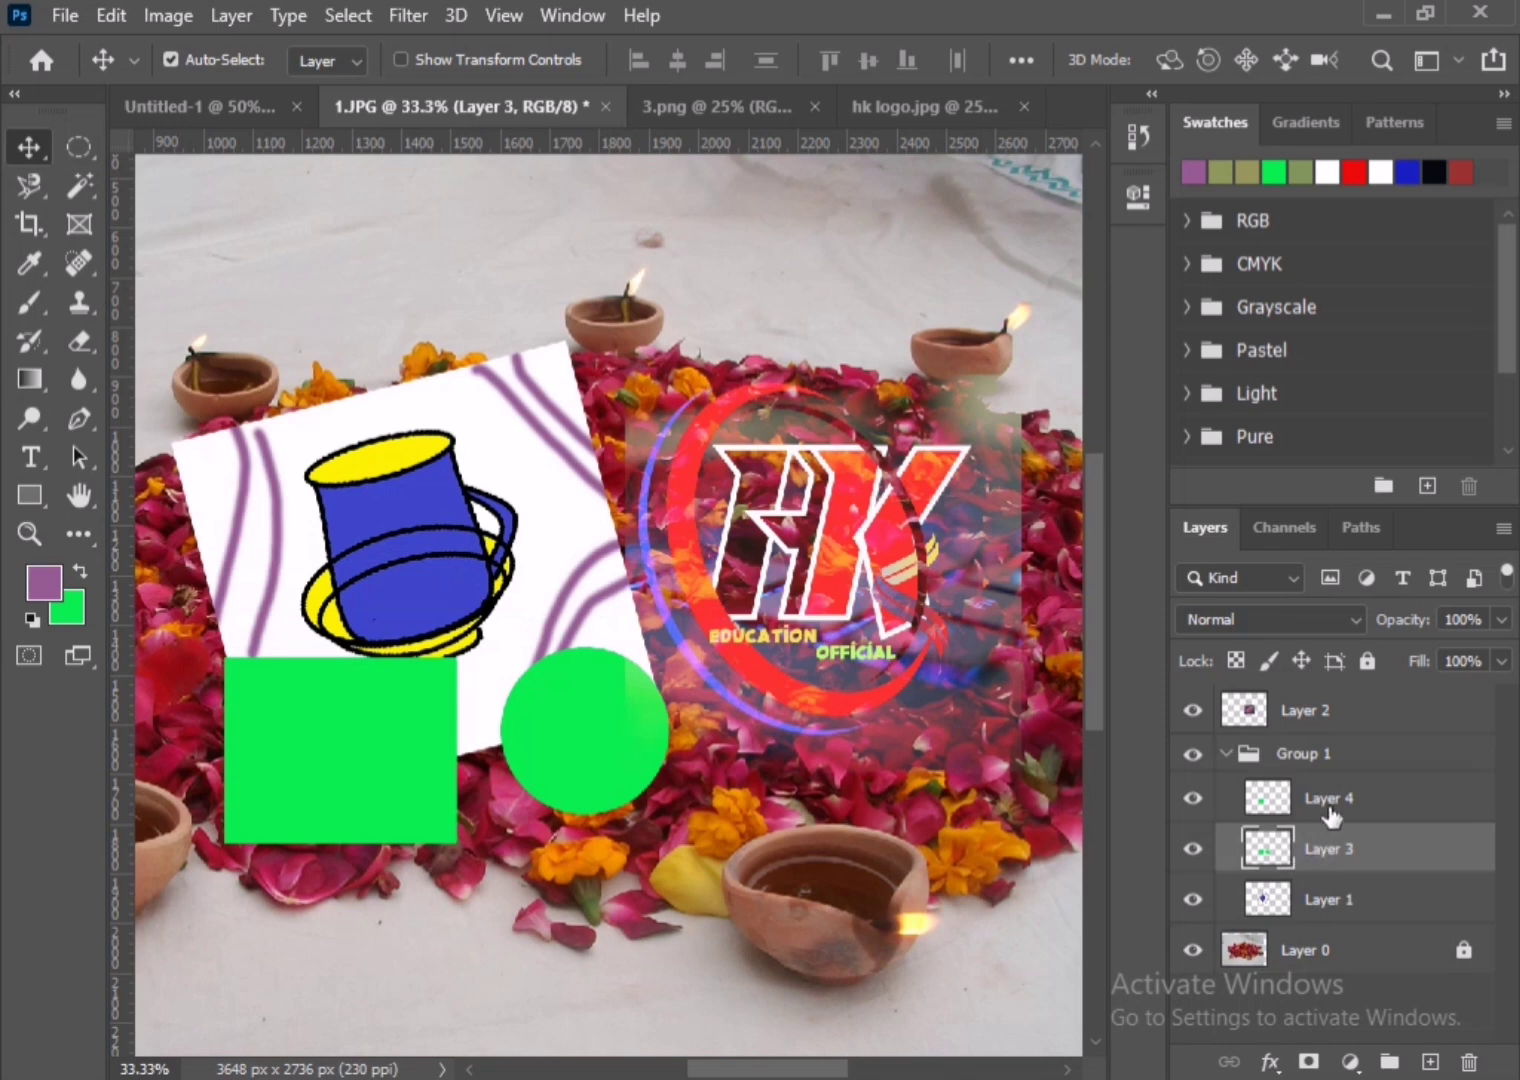
click(1319, 755)
mouse_move(541, 600)
mouse_down()
mouse_move(591, 550)
mouse_move(525, 584)
mouse_move(529, 600)
mouse_up()
click(526, 721)
drag(526, 721, 448, 783)
drag(380, 737, 521, 431)
drag(302, 753, 508, 758)
mouse_move(556, 838)
mouse_down()
mouse_move(723, 875)
mouse_move(831, 855)
mouse_move(600, 877)
mouse_move(578, 822)
mouse_up()
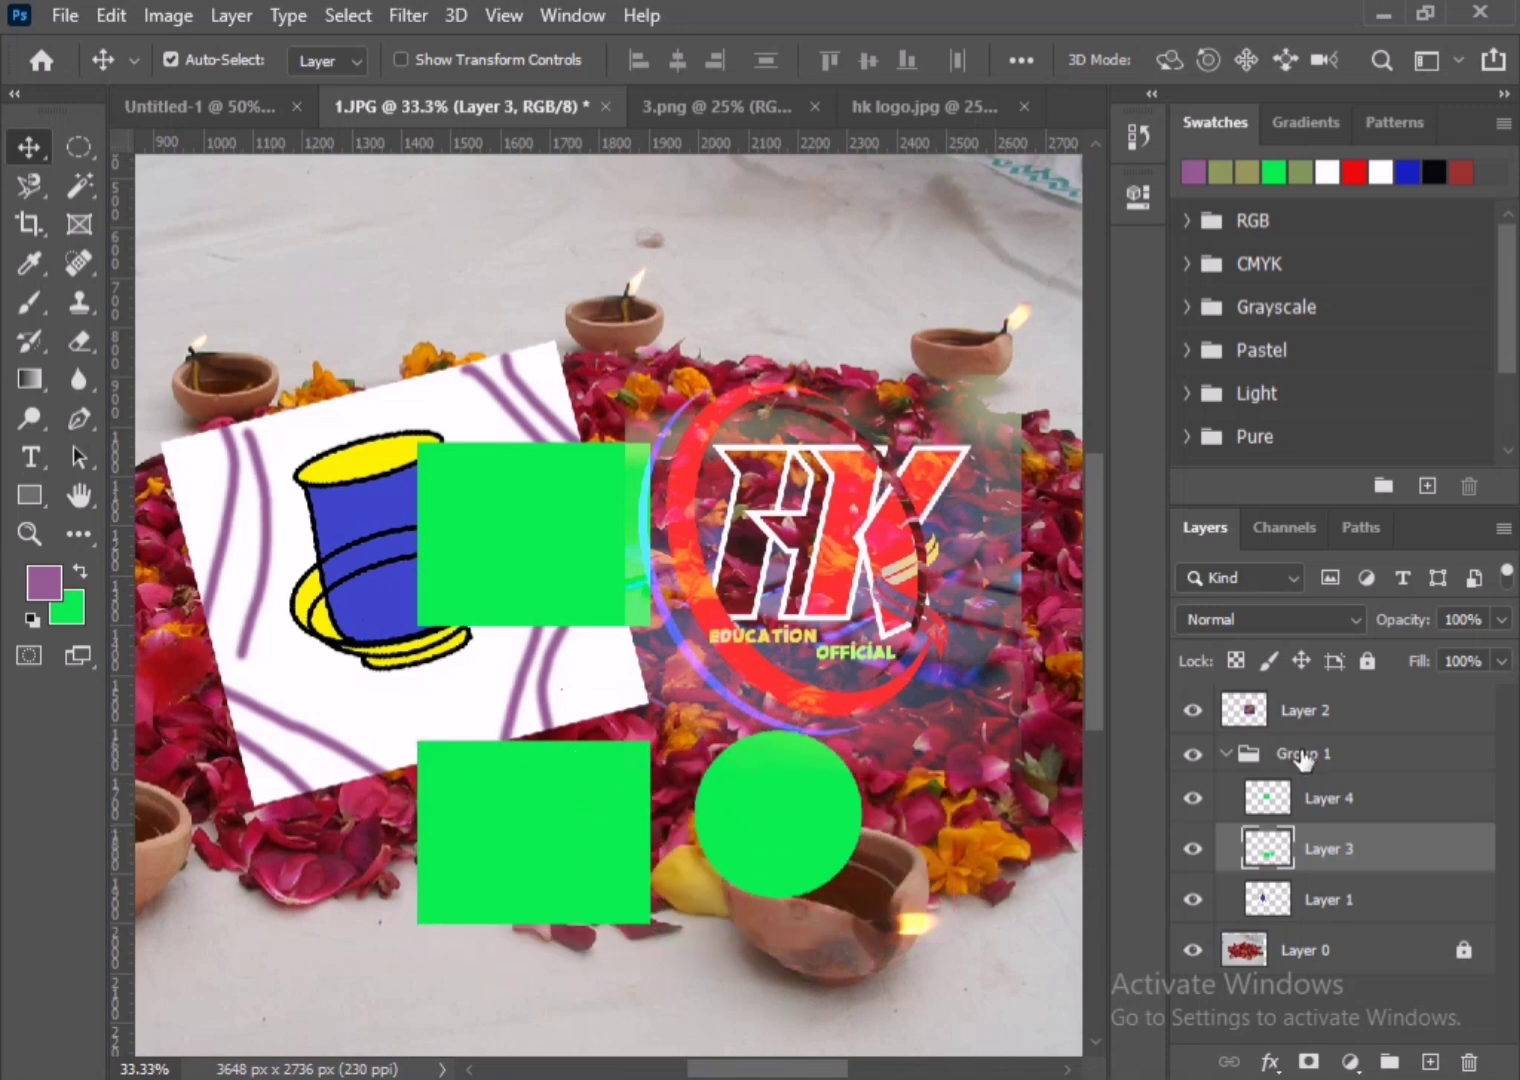
- Delete Layer 4 from Group 1 and shift Layer 3's green shapes left beneath the mug image
drag(1262, 805, 1470, 1064)
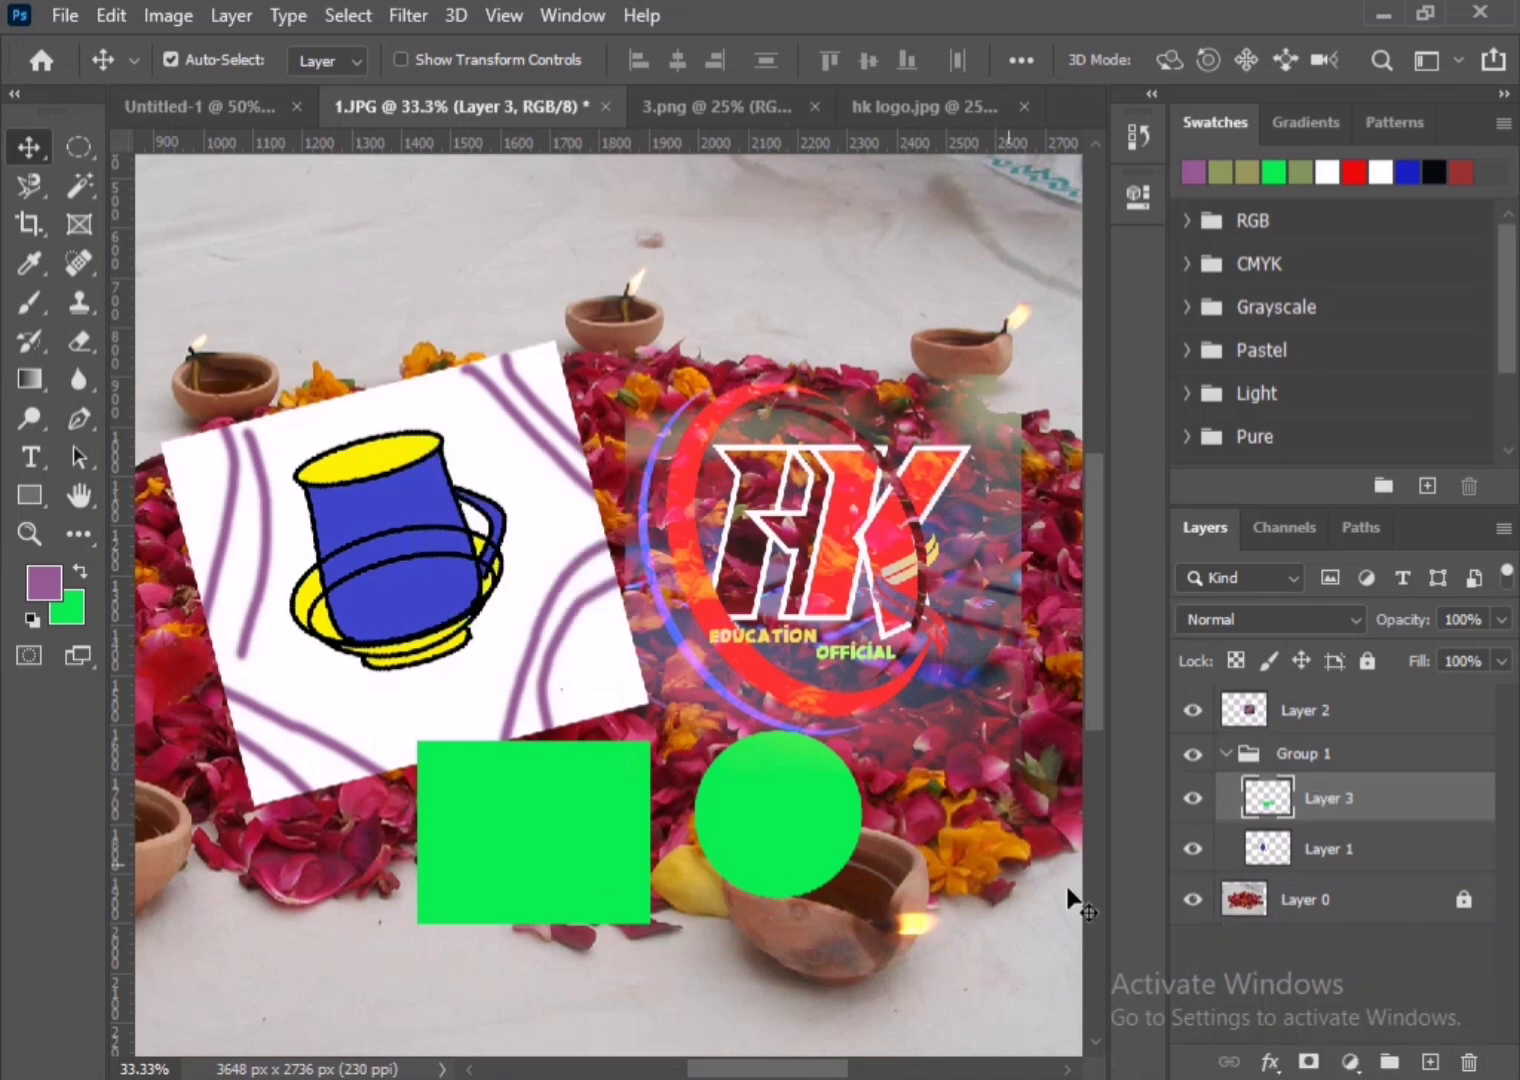
drag(746, 803, 664, 800)
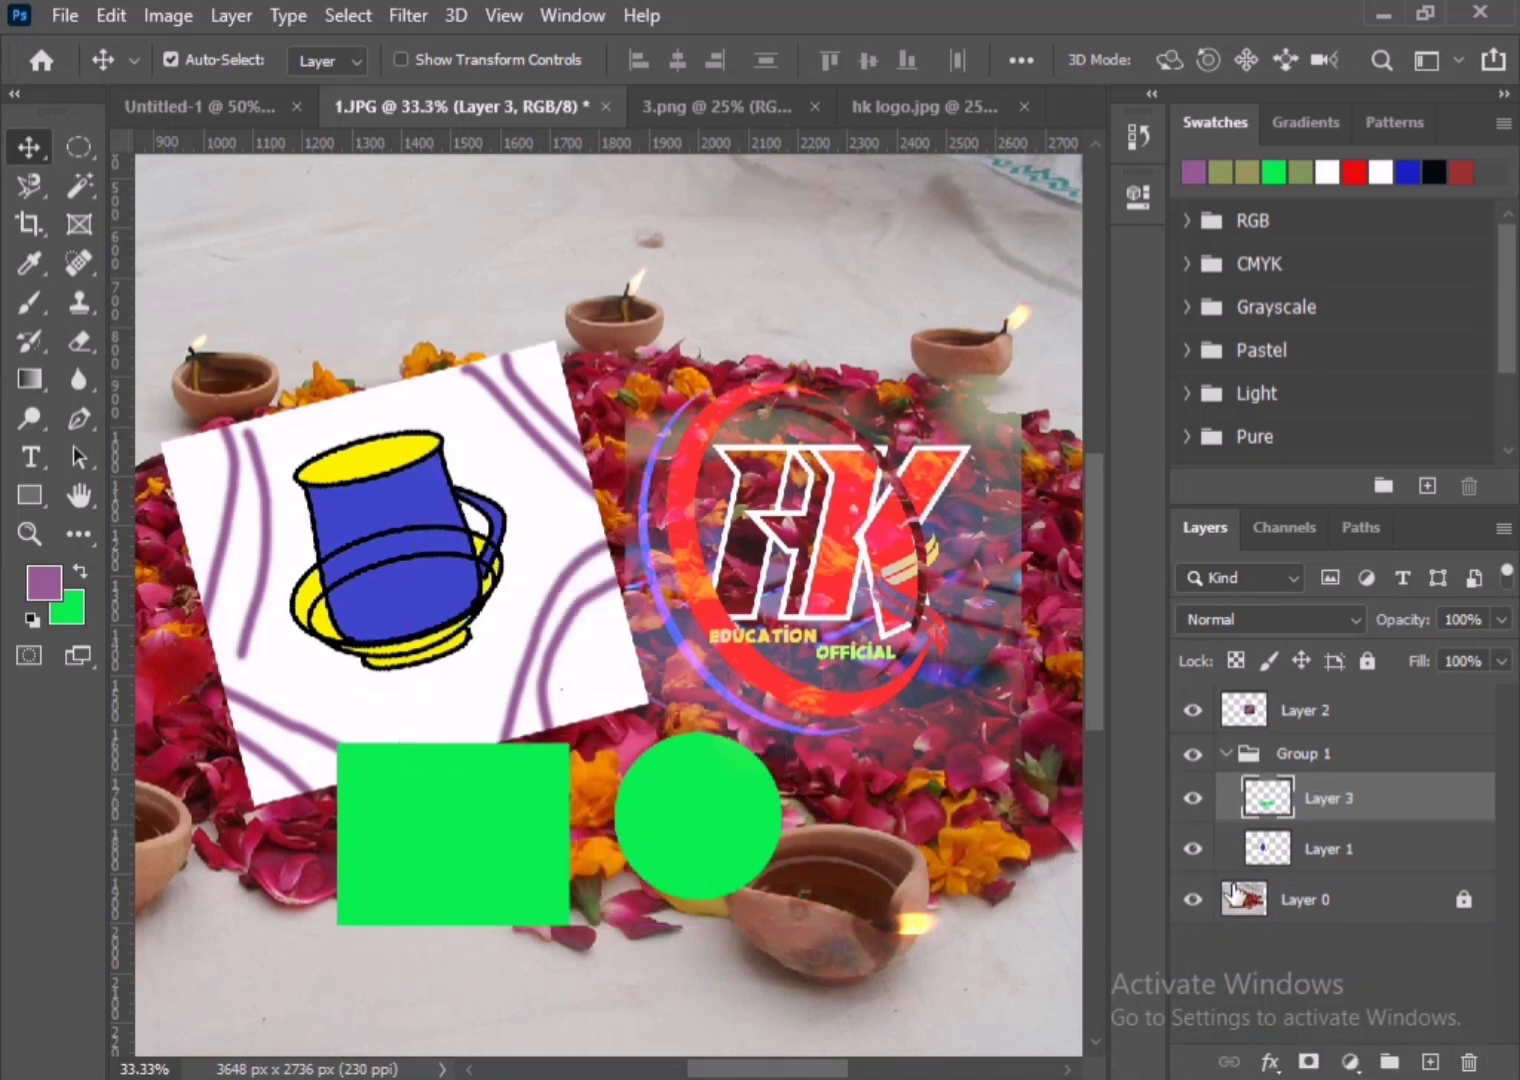
click(1278, 852)
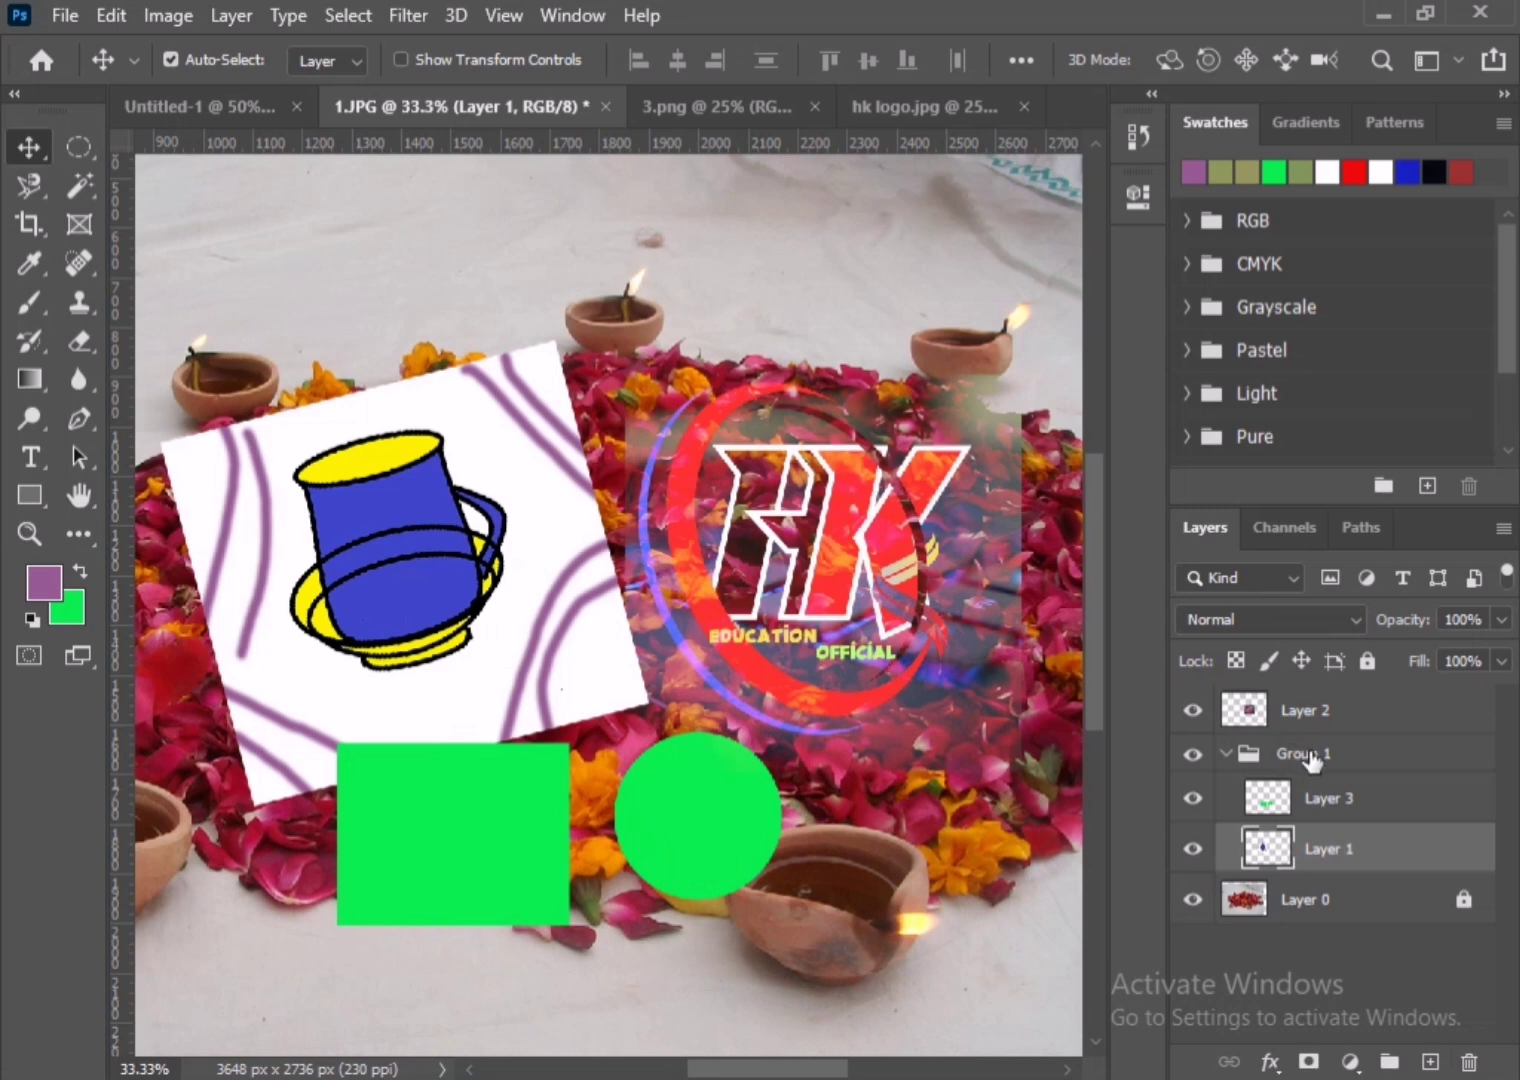
click(1303, 754)
double_click(1305, 753)
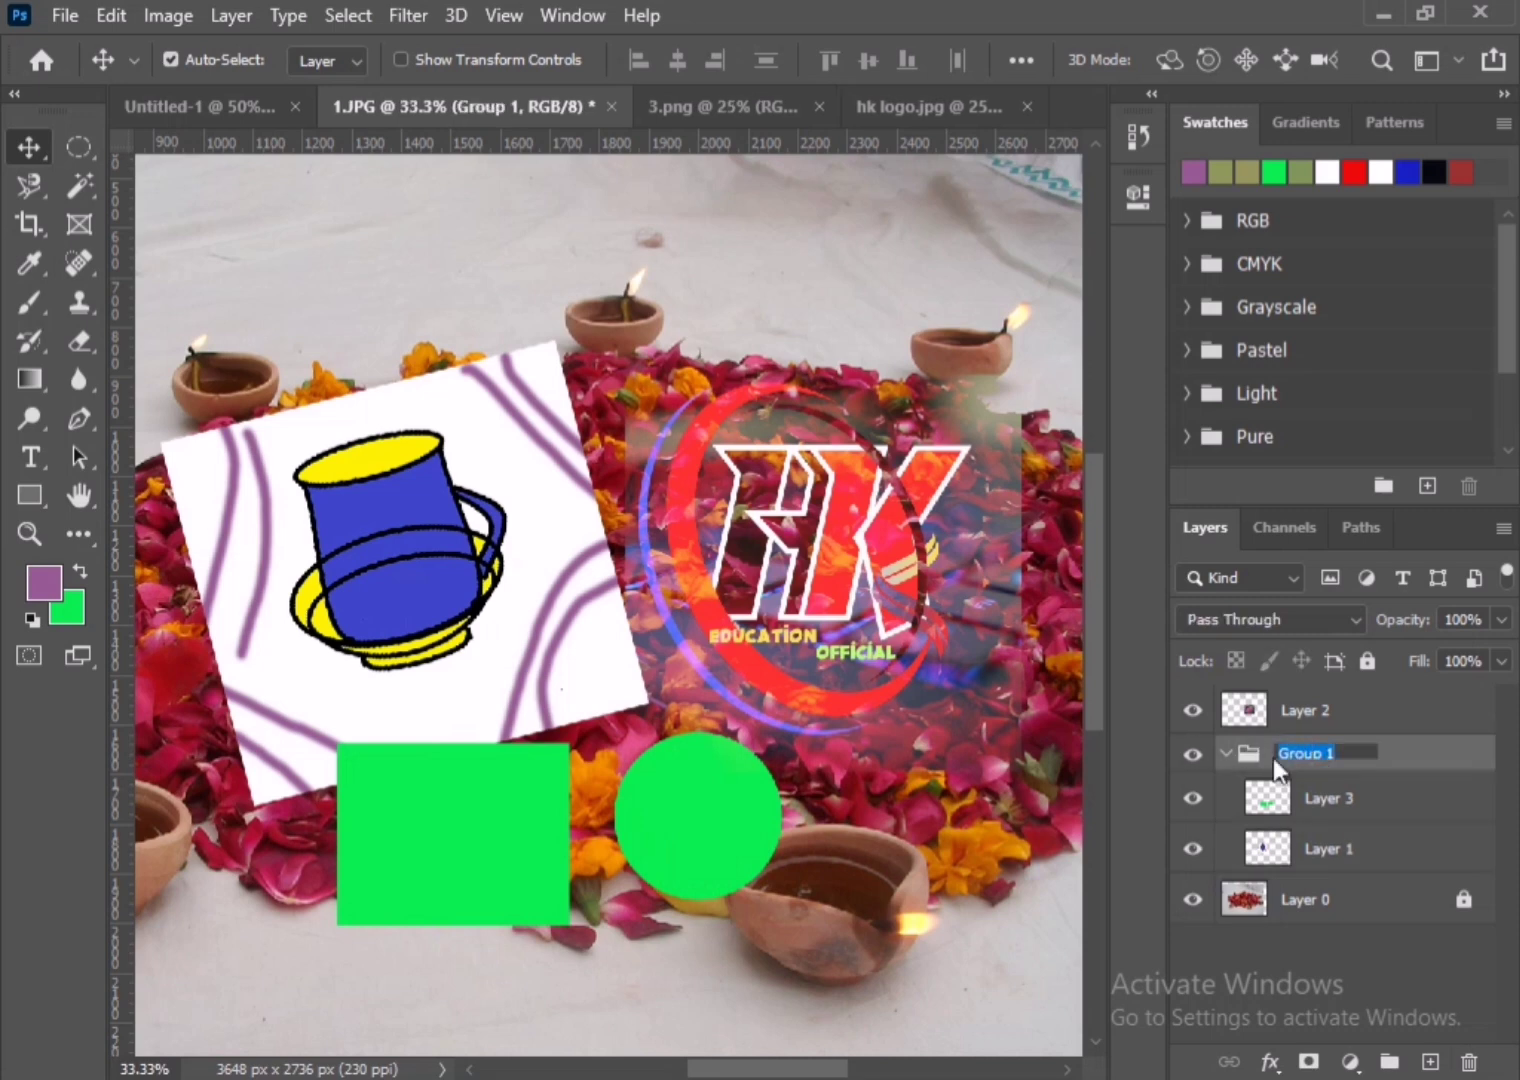
click(1253, 757)
- Undo the layer deletion, the moves and the grouping to restore the separate ungrouped layers
key(ctrl+z)
key(ctrl+z)
key(ctrl+z)
key(ctrl+z)
key(ctrl+z)
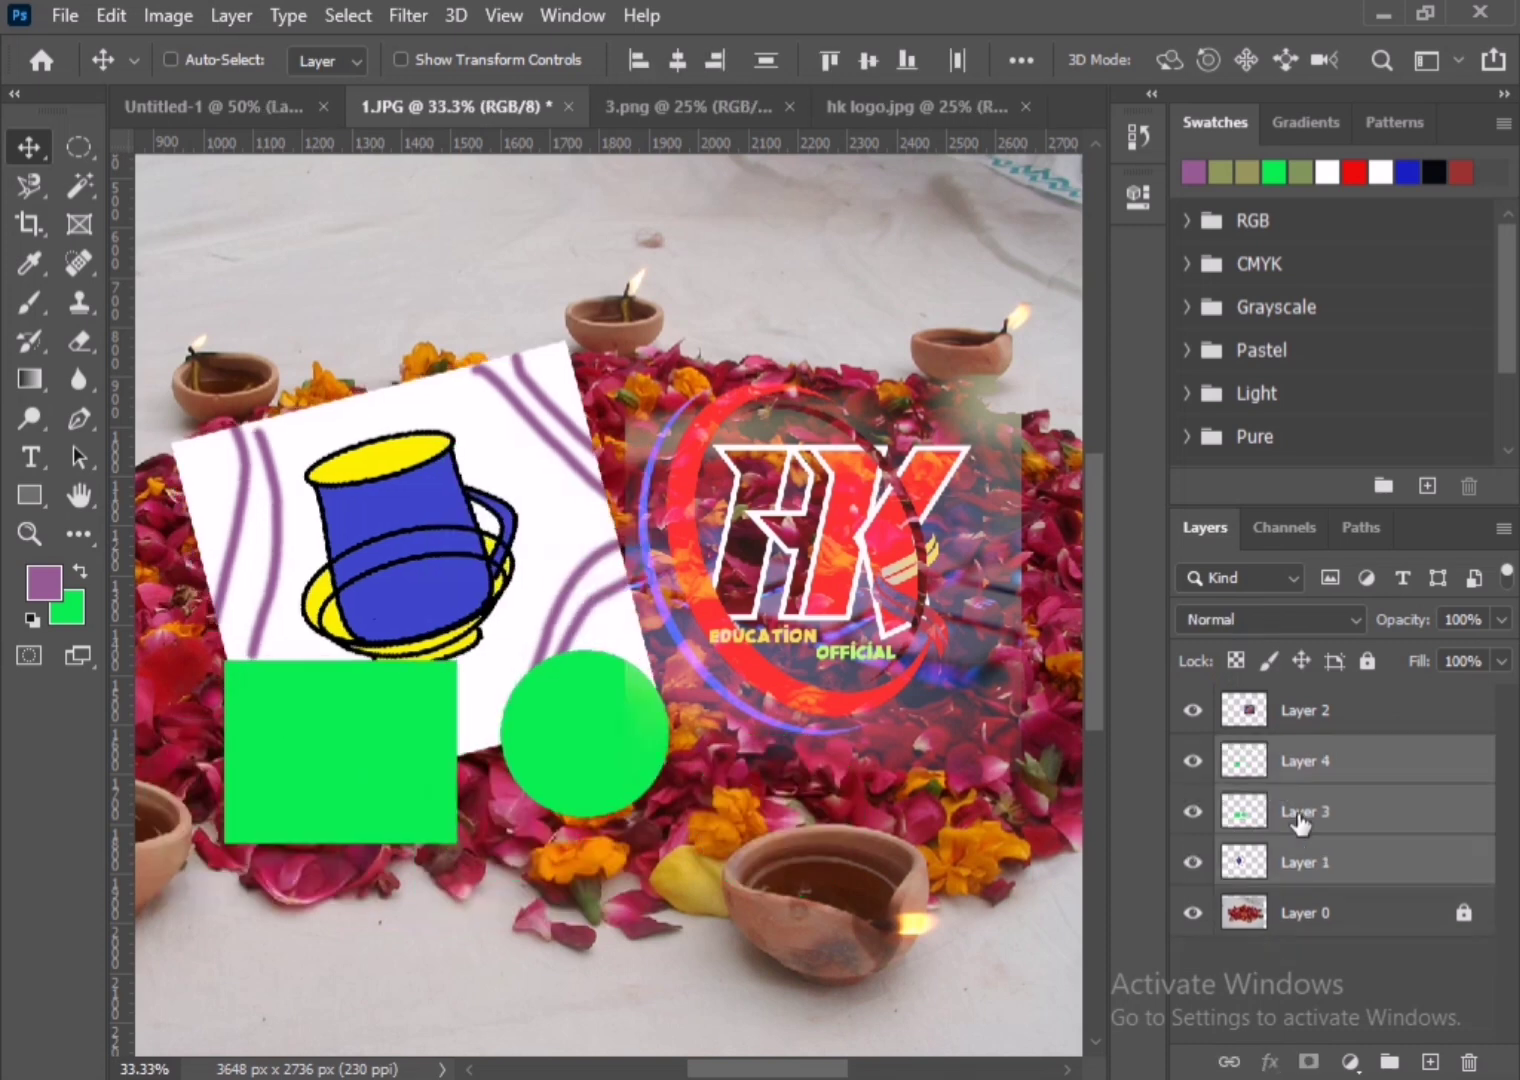
key(ctrl+z)
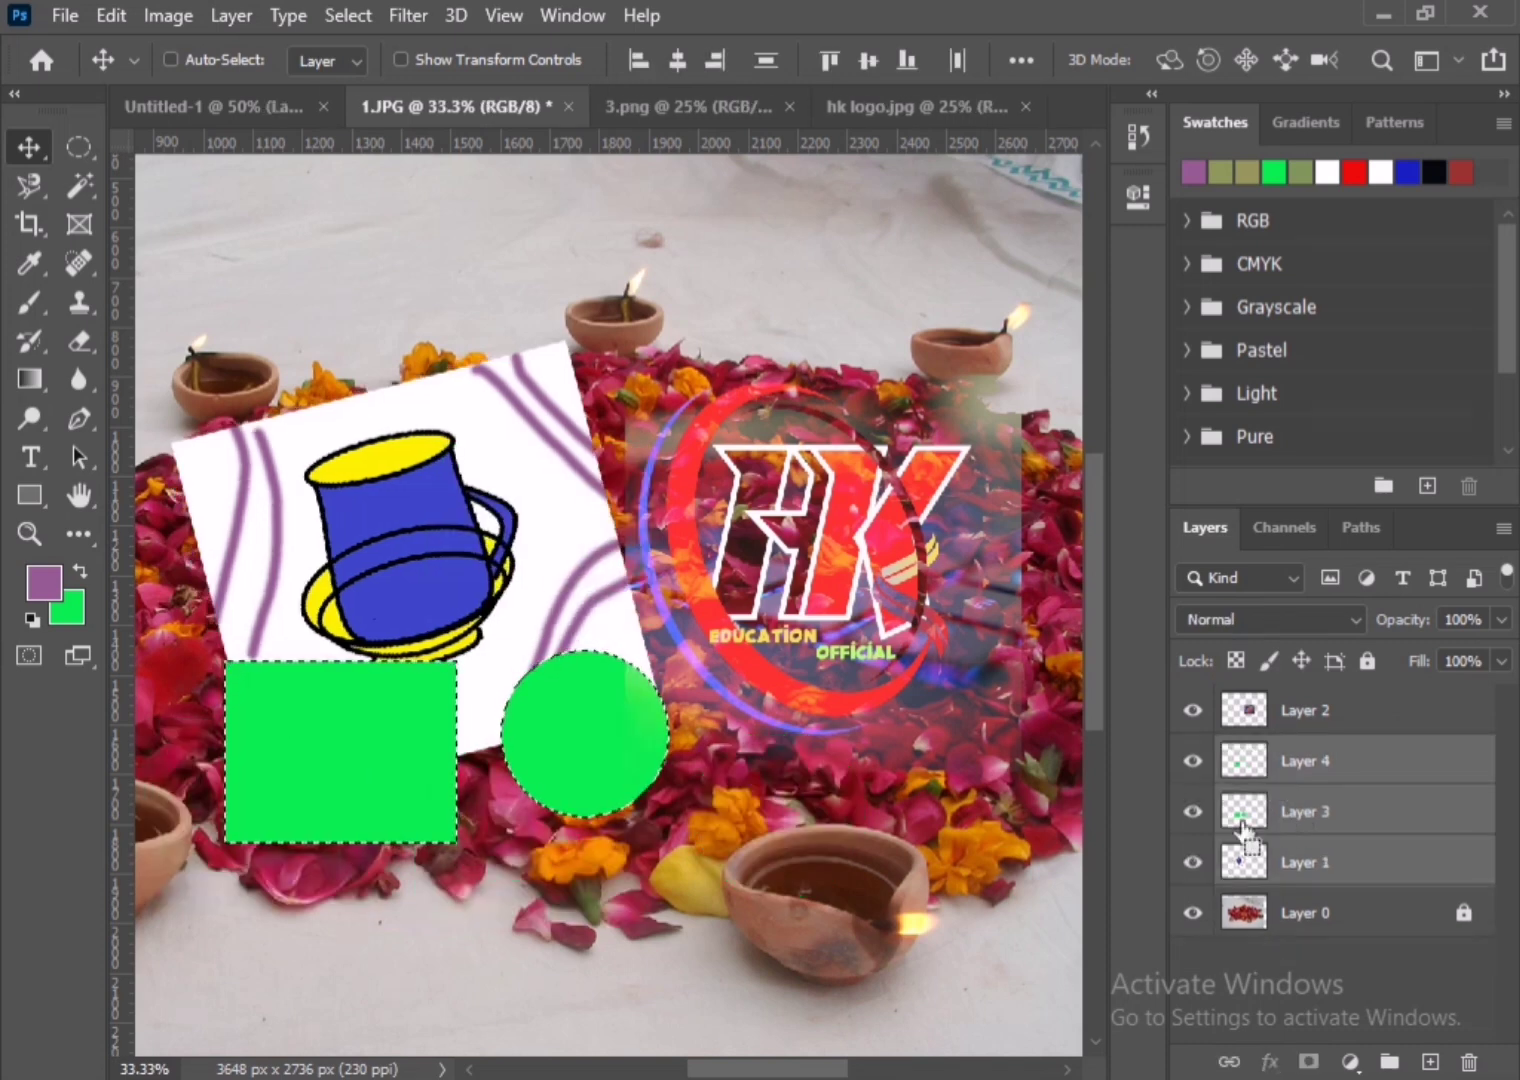
- Clear the marquee selection and merge Layer 2, Layer 4, Layer 3 and Layer 1 into a single layer
key(ctrl+d)
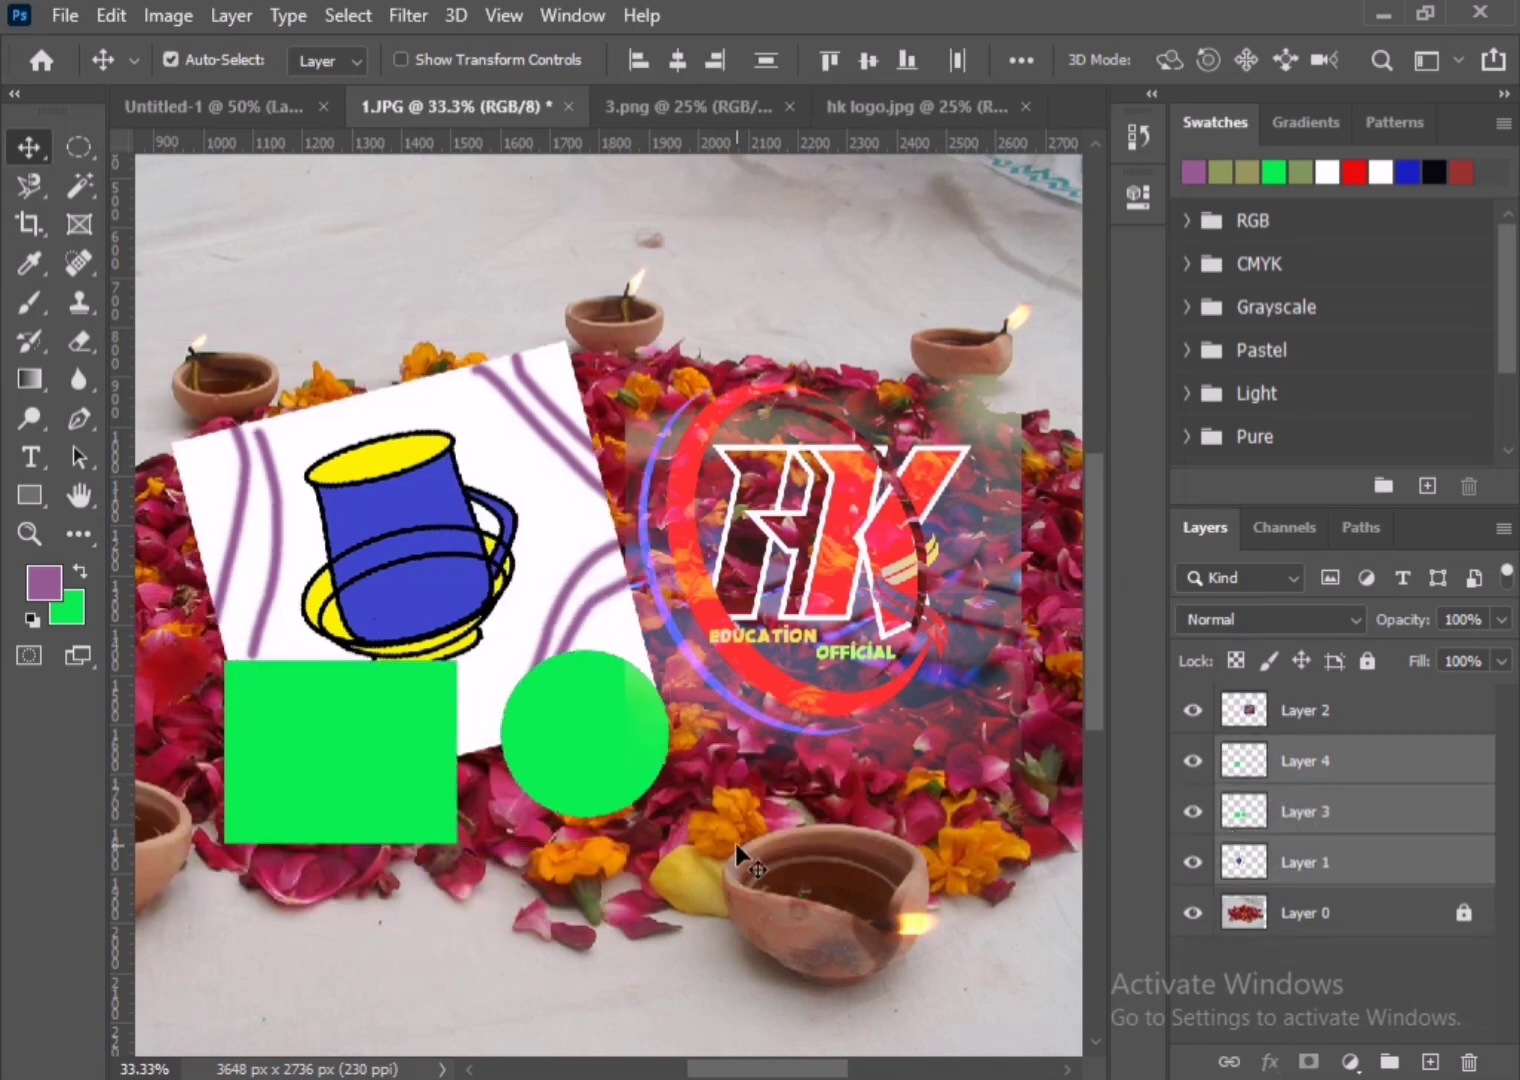
click(735, 843)
click(559, 739)
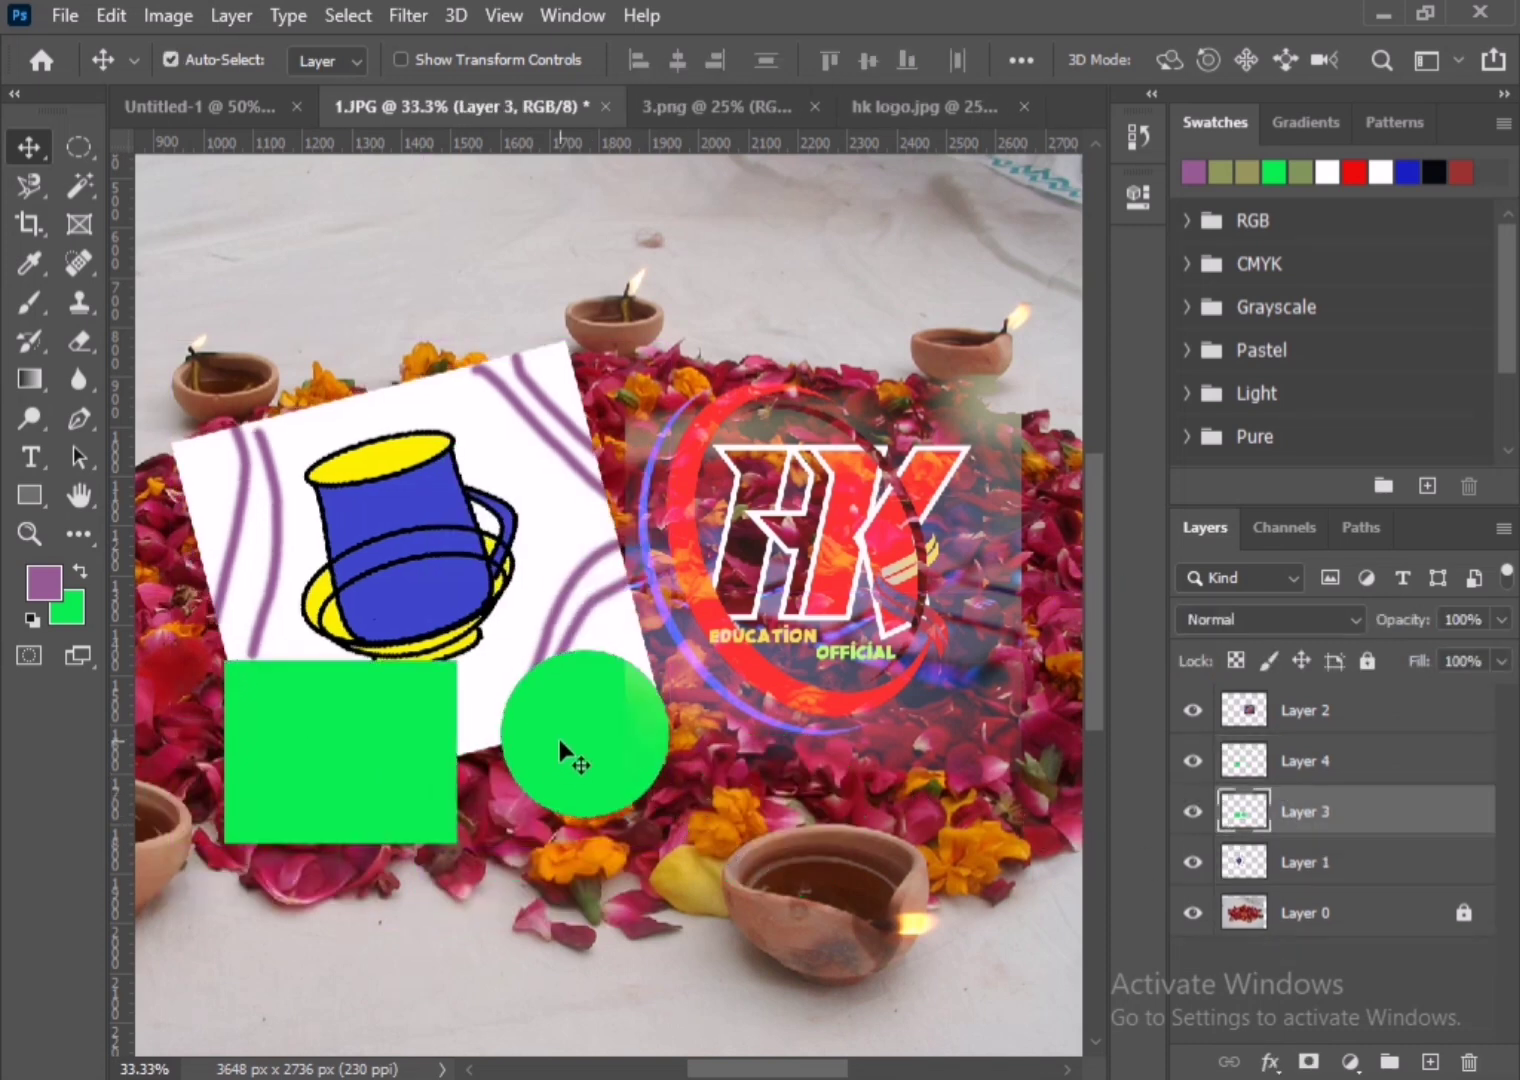
click(1302, 716)
ctrl+click(1300, 765)
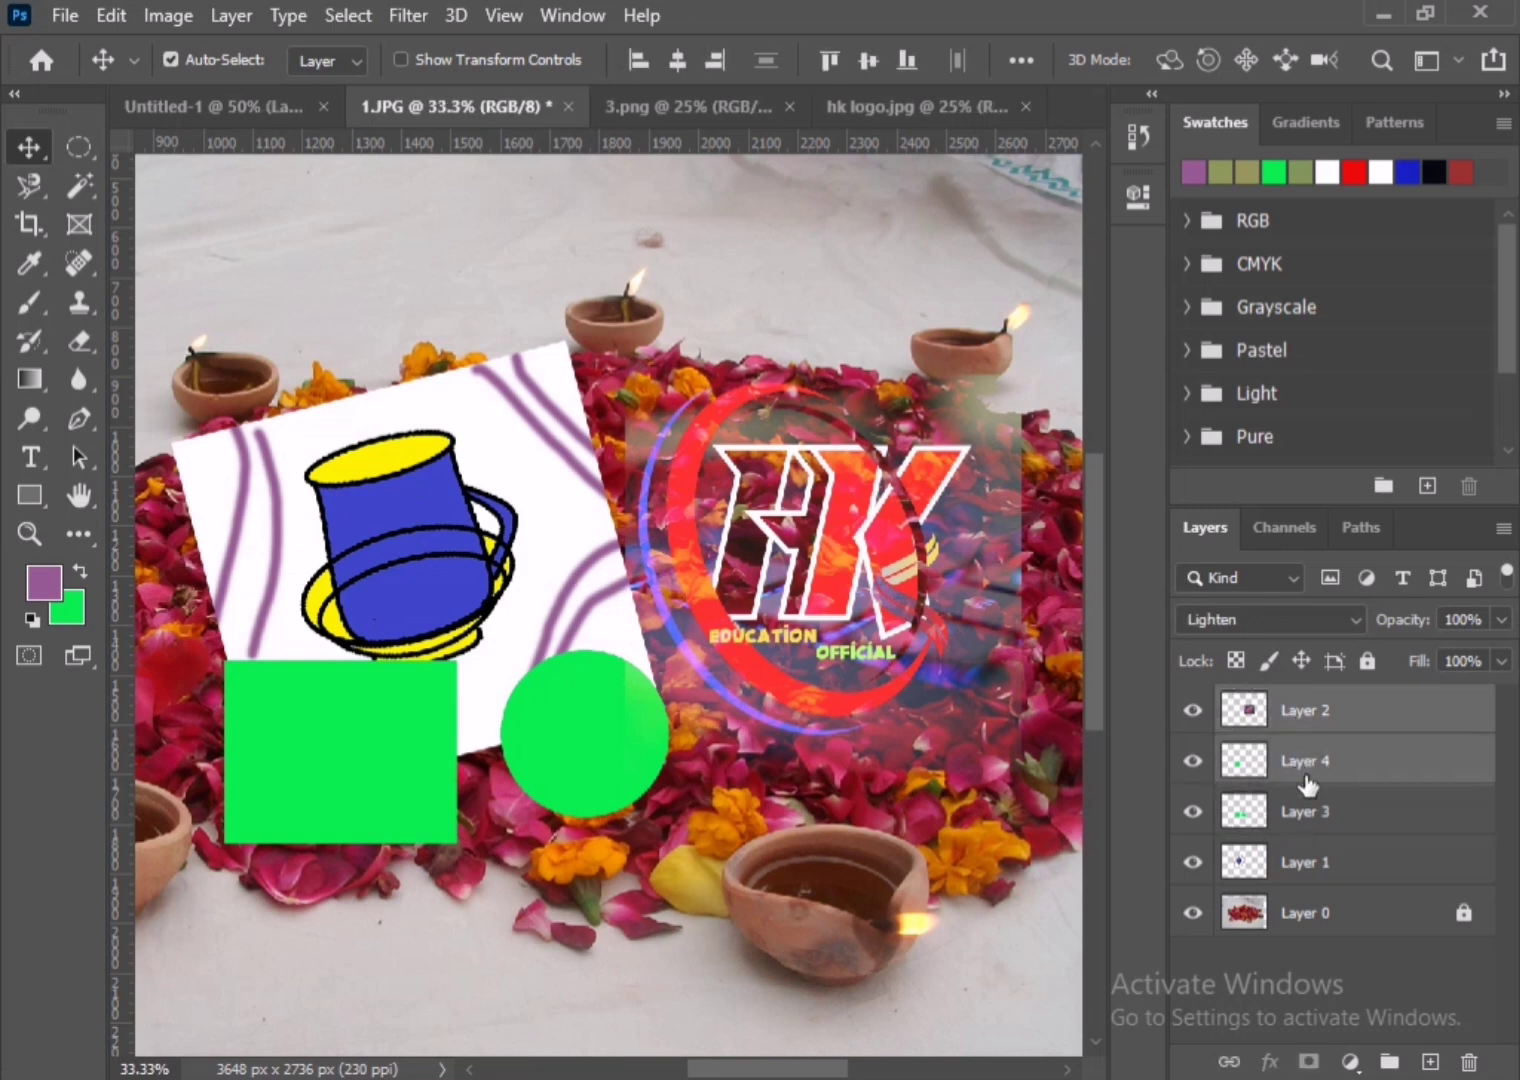
ctrl+click(1308, 815)
ctrl+click(1309, 862)
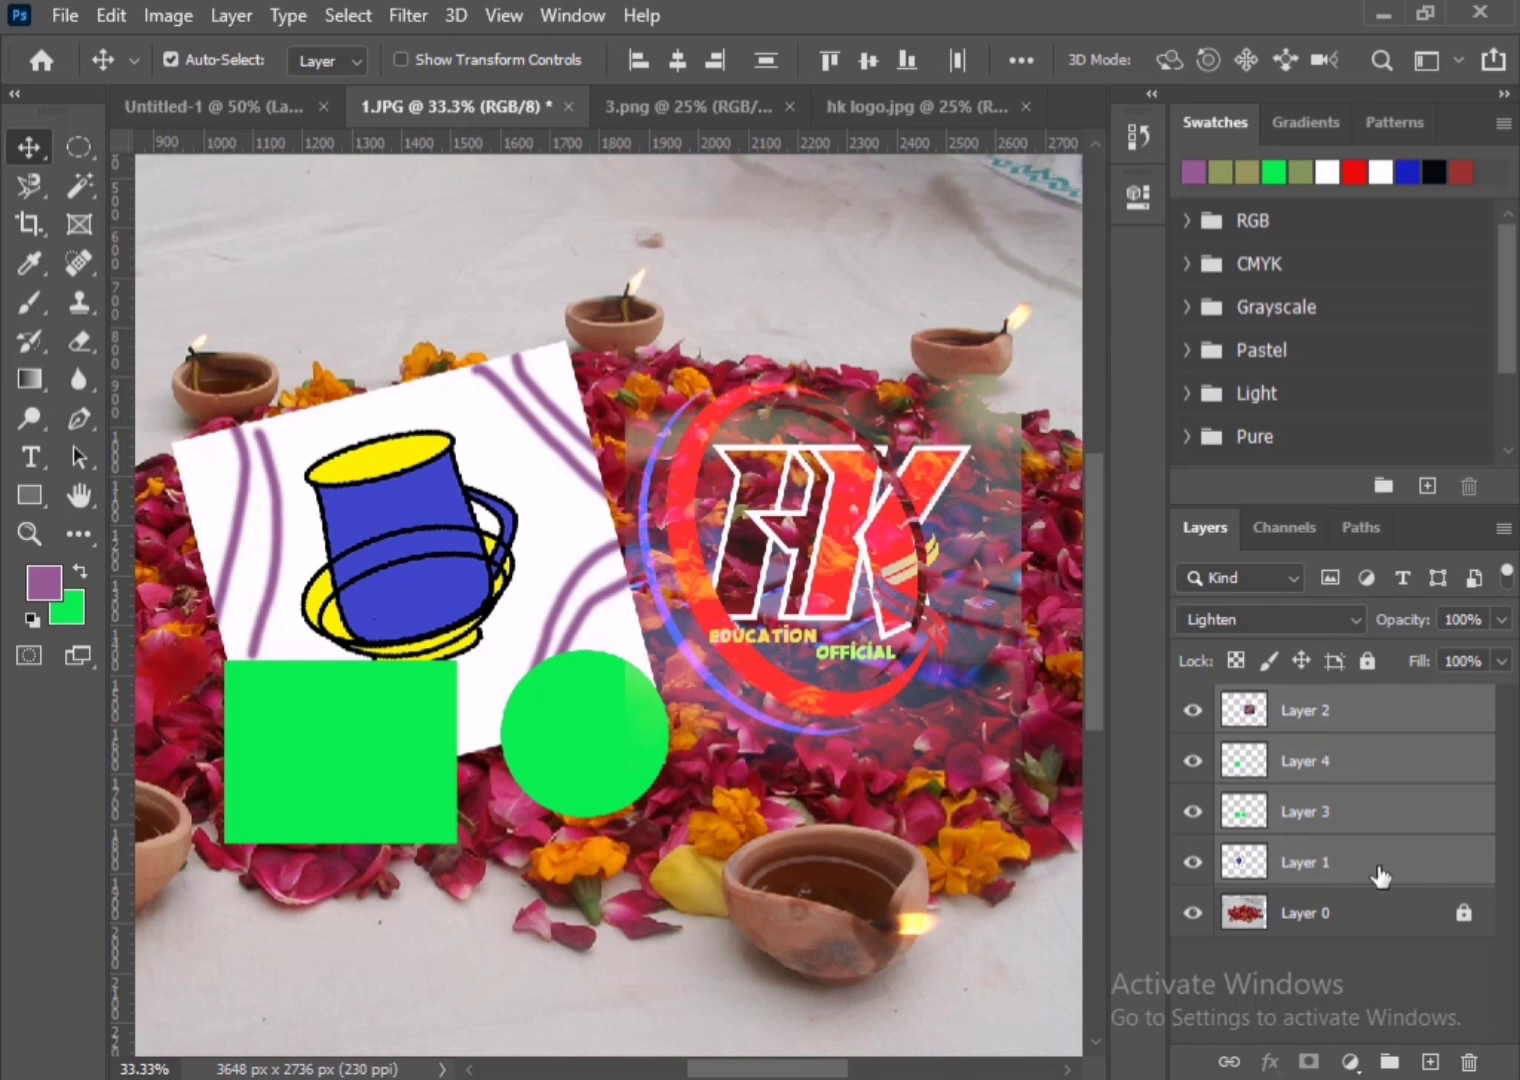
key(ctrl+e)
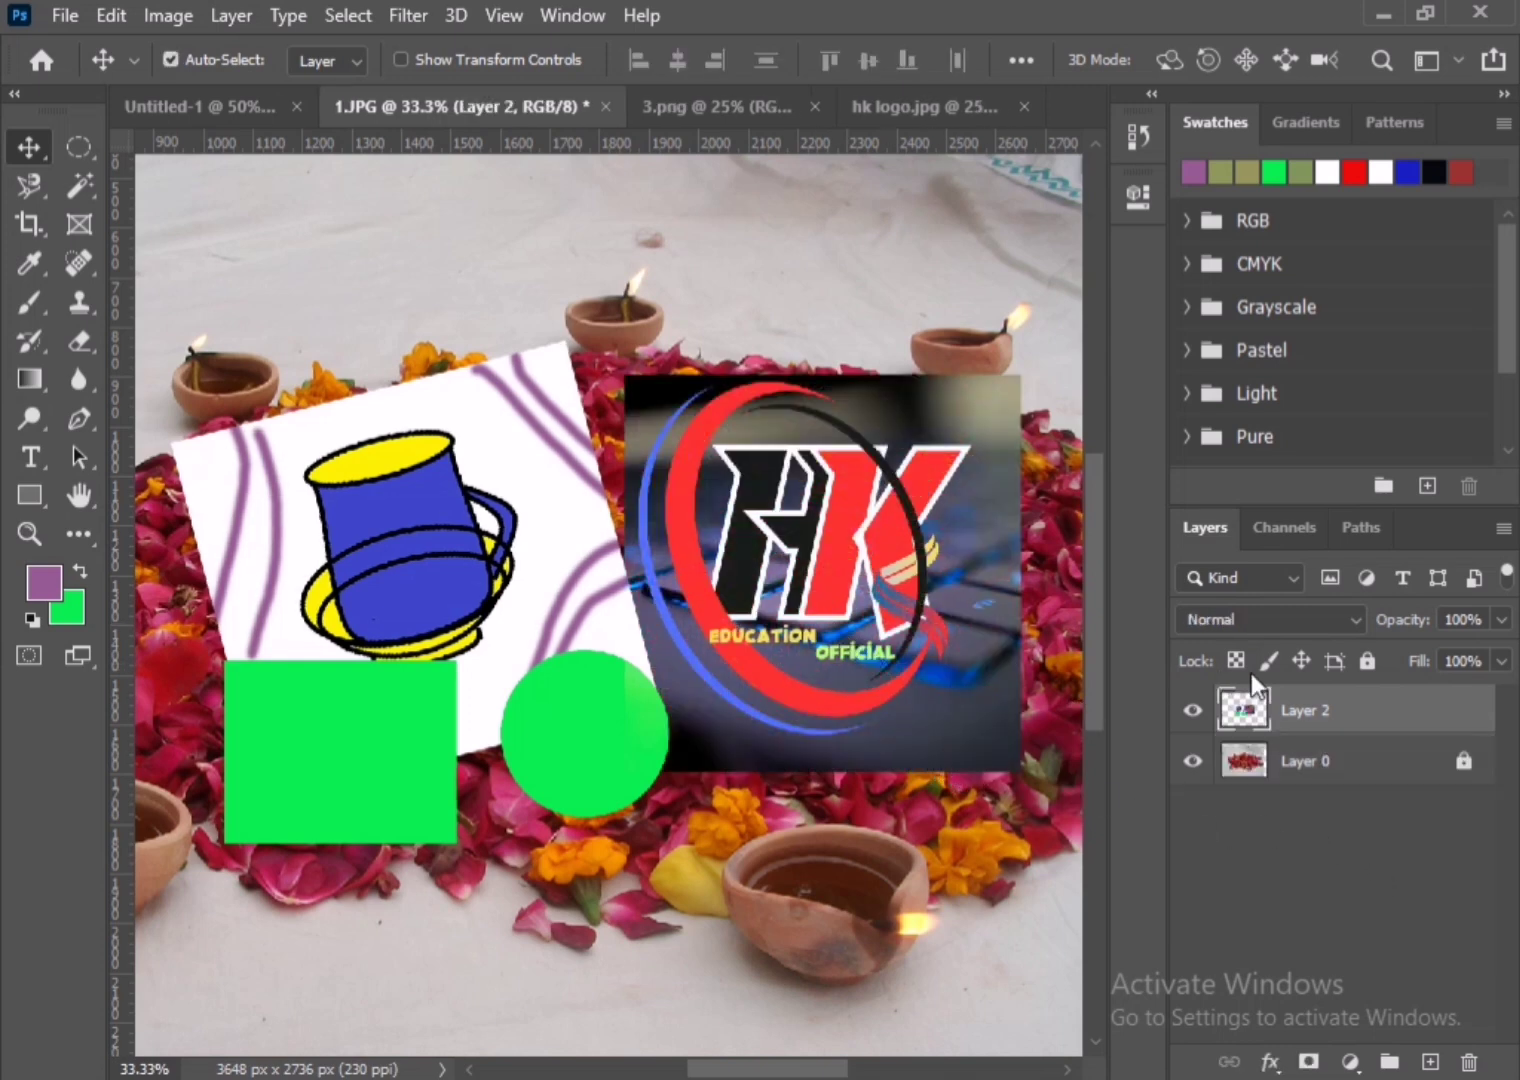
- Move the merged mug, logo and green shapes together over the petals, ending slightly right of their original position
drag(782, 582, 839, 584)
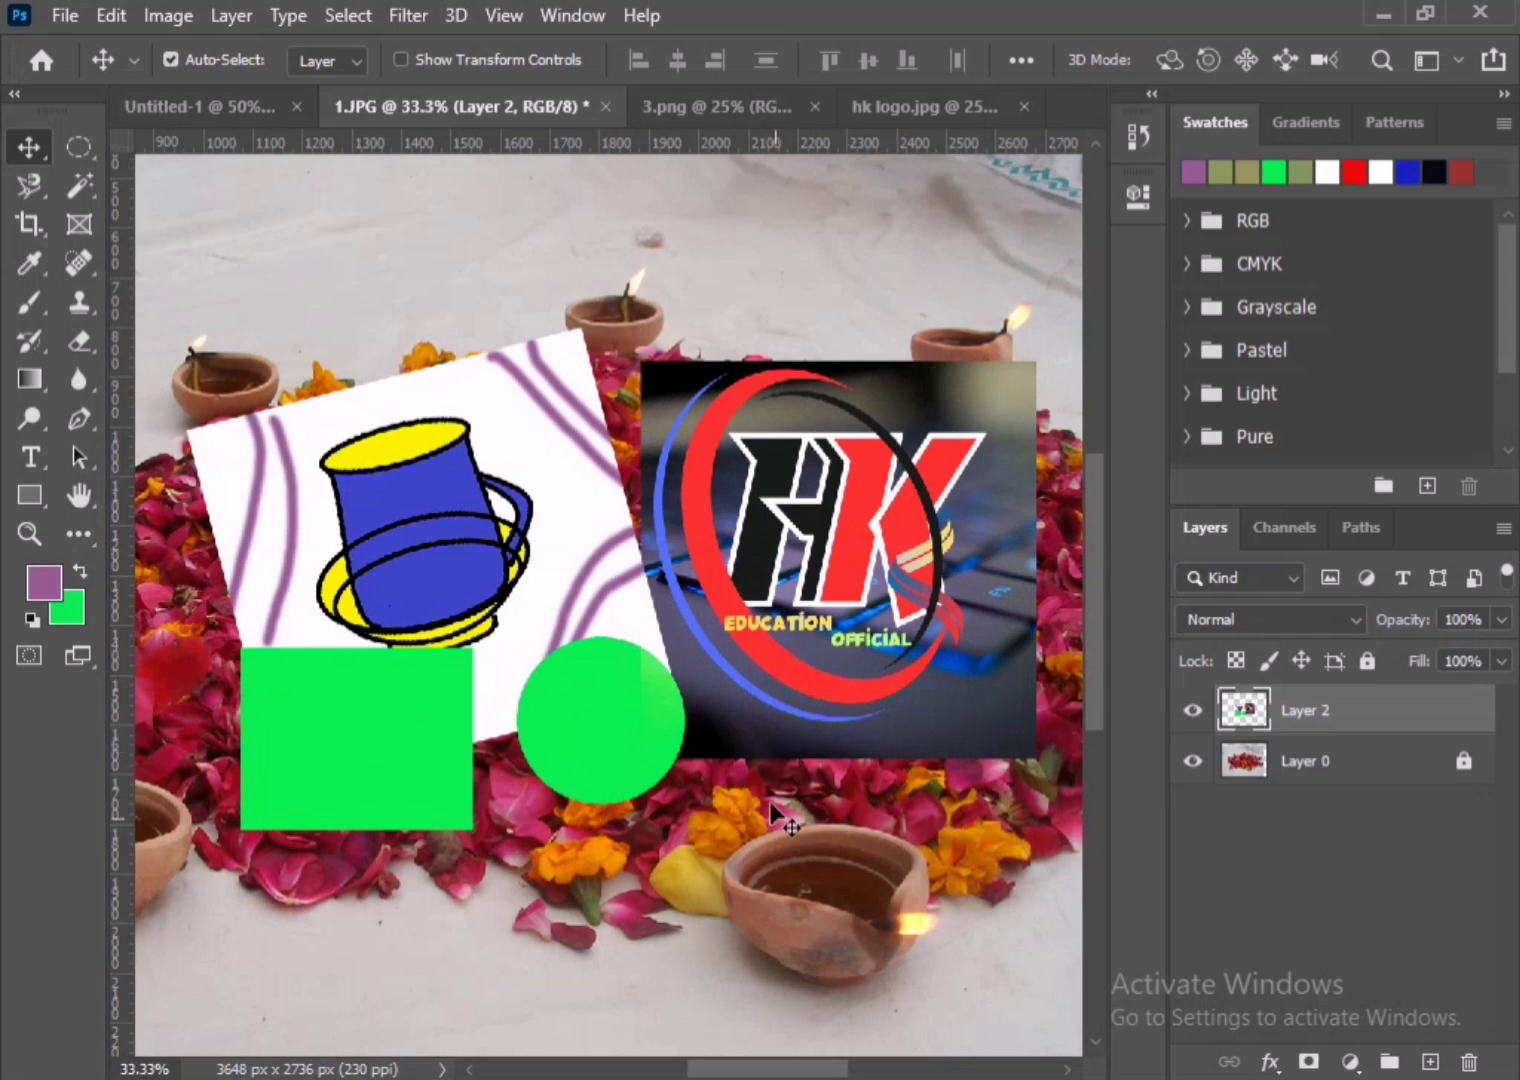
drag(727, 706, 739, 651)
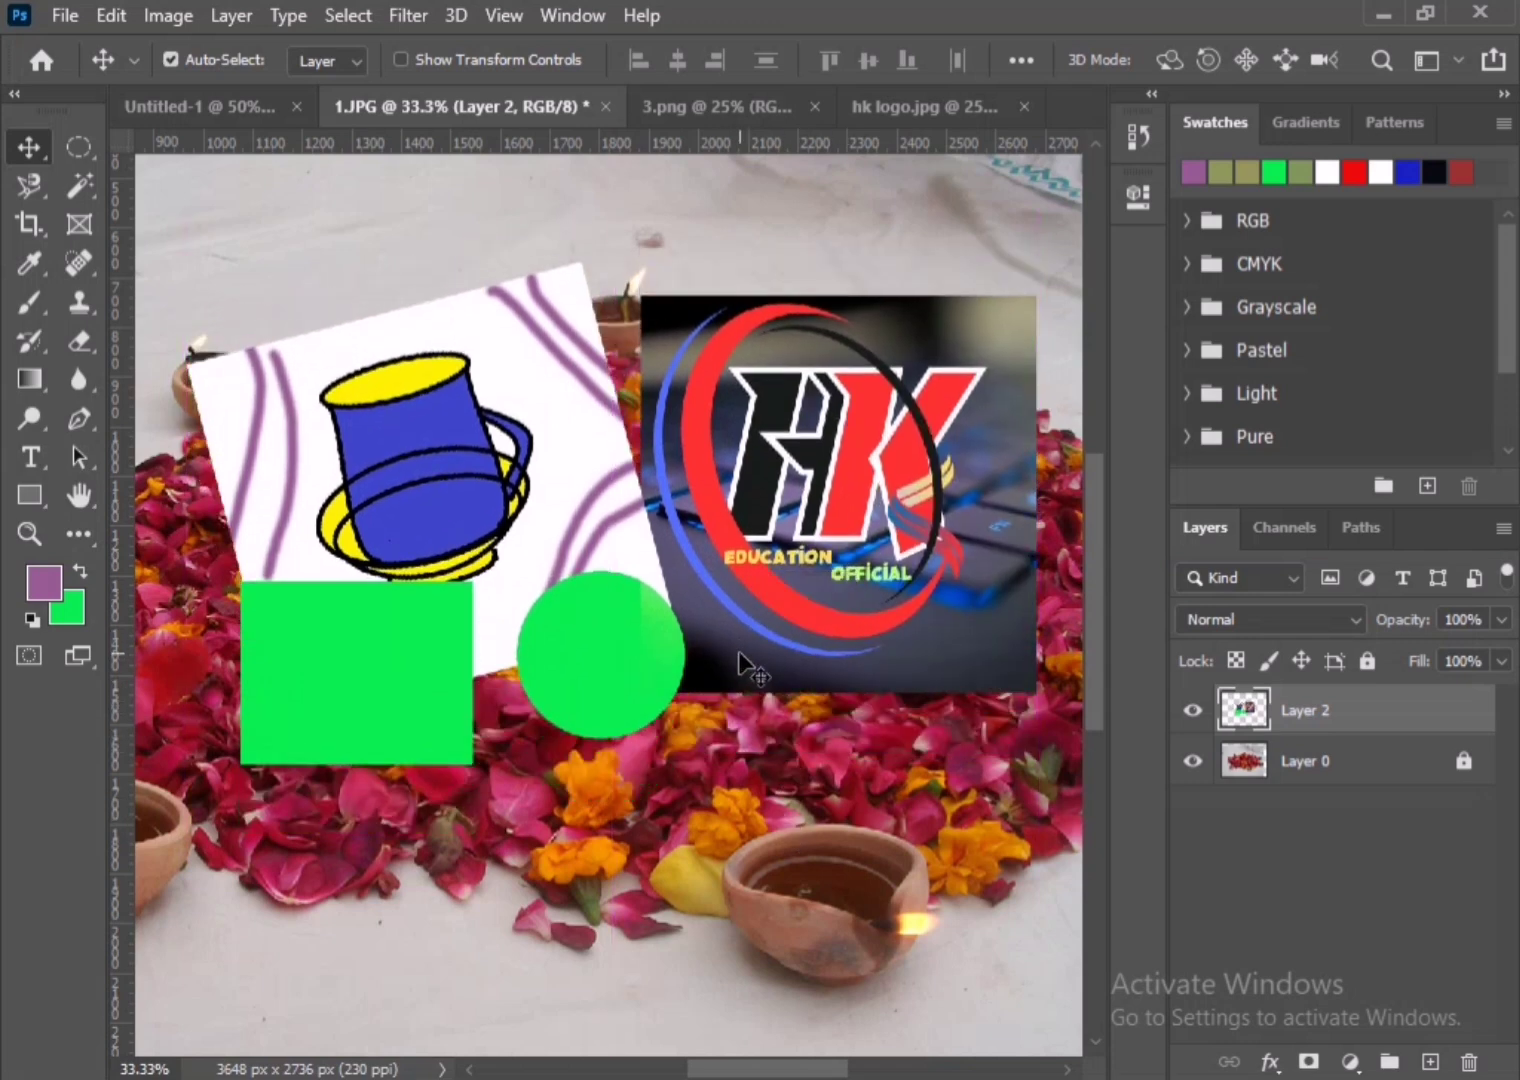
drag(732, 568, 752, 665)
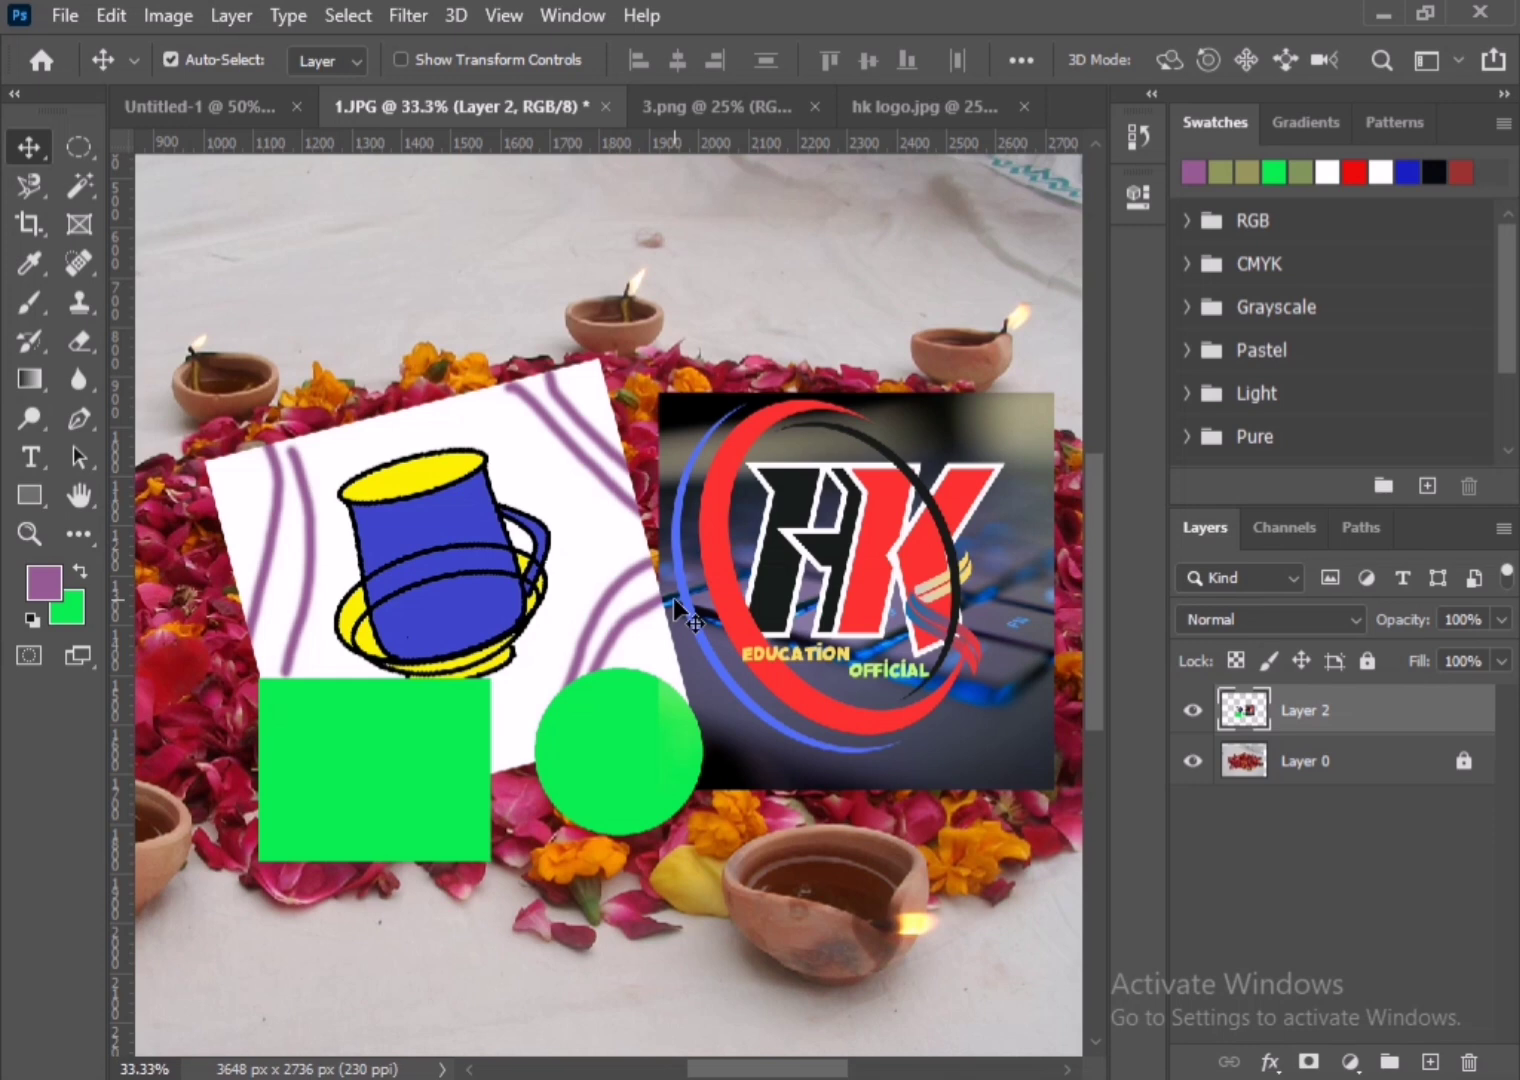
- Delete the merged Layer 2, leaving only the petals photo layer
click(1272, 766)
click(1248, 710)
drag(1300, 710, 1470, 1060)
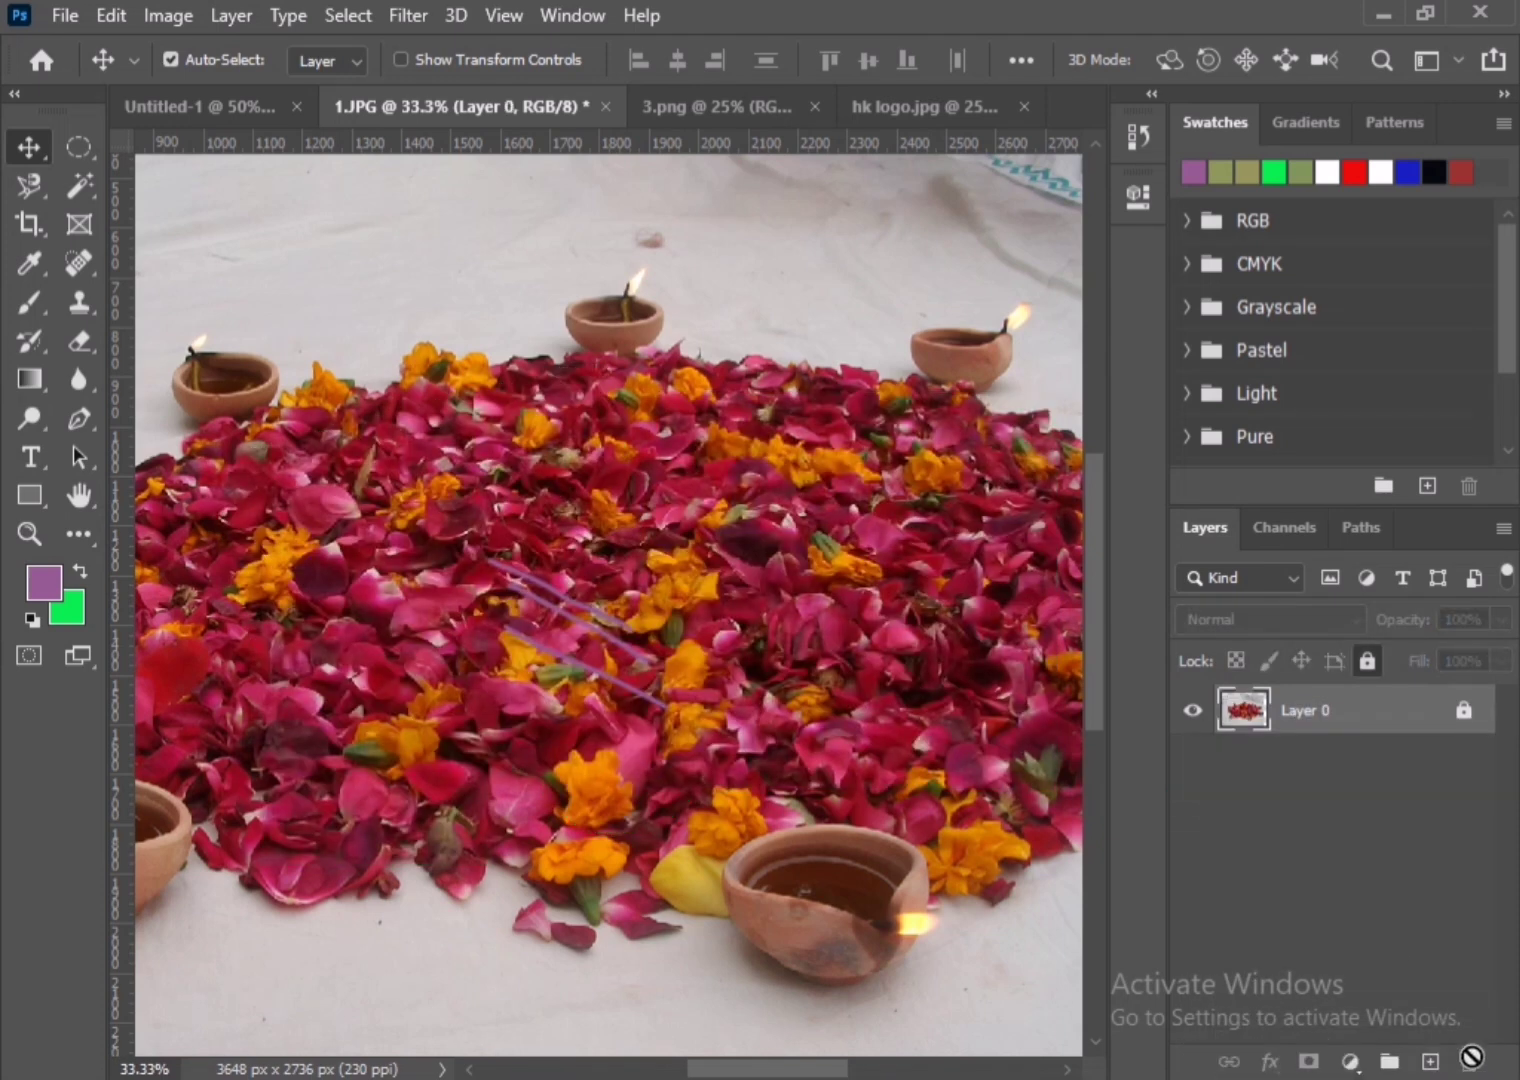
- Try to move the locked petals photo on the canvas
click(638, 497)
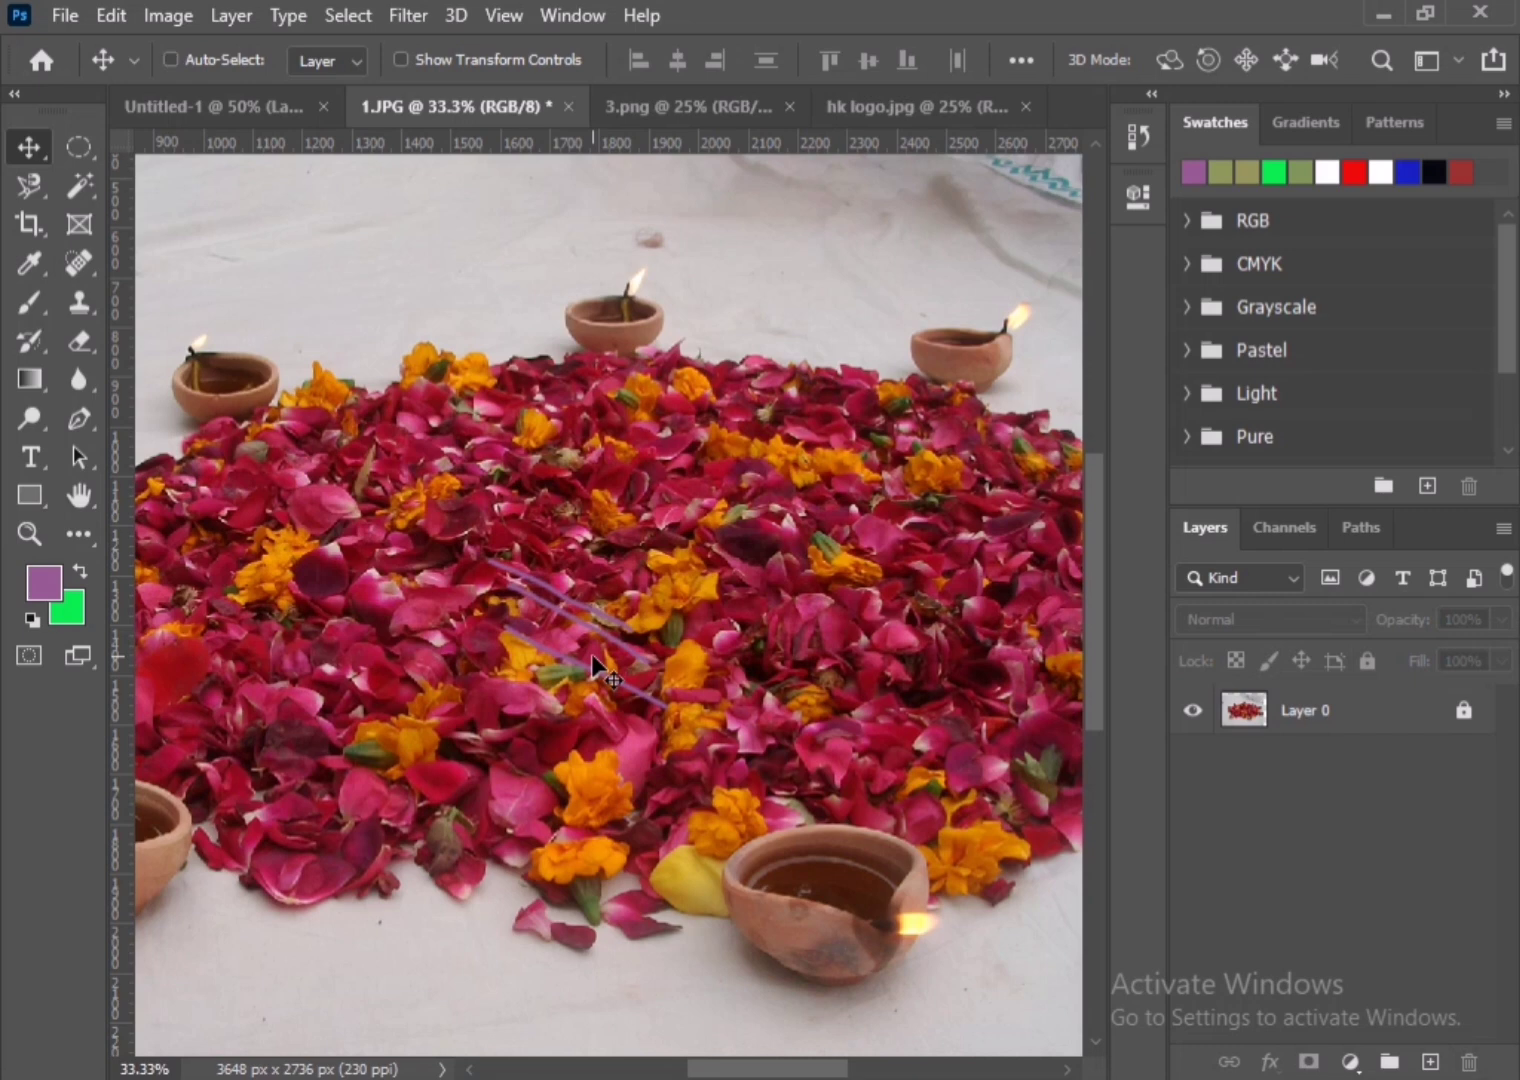
drag(556, 494, 612, 470)
drag(506, 605, 565, 732)
- Switch to the 3.png document, move the selected mug area to the canvas center, and invert its colors
click(260, 103)
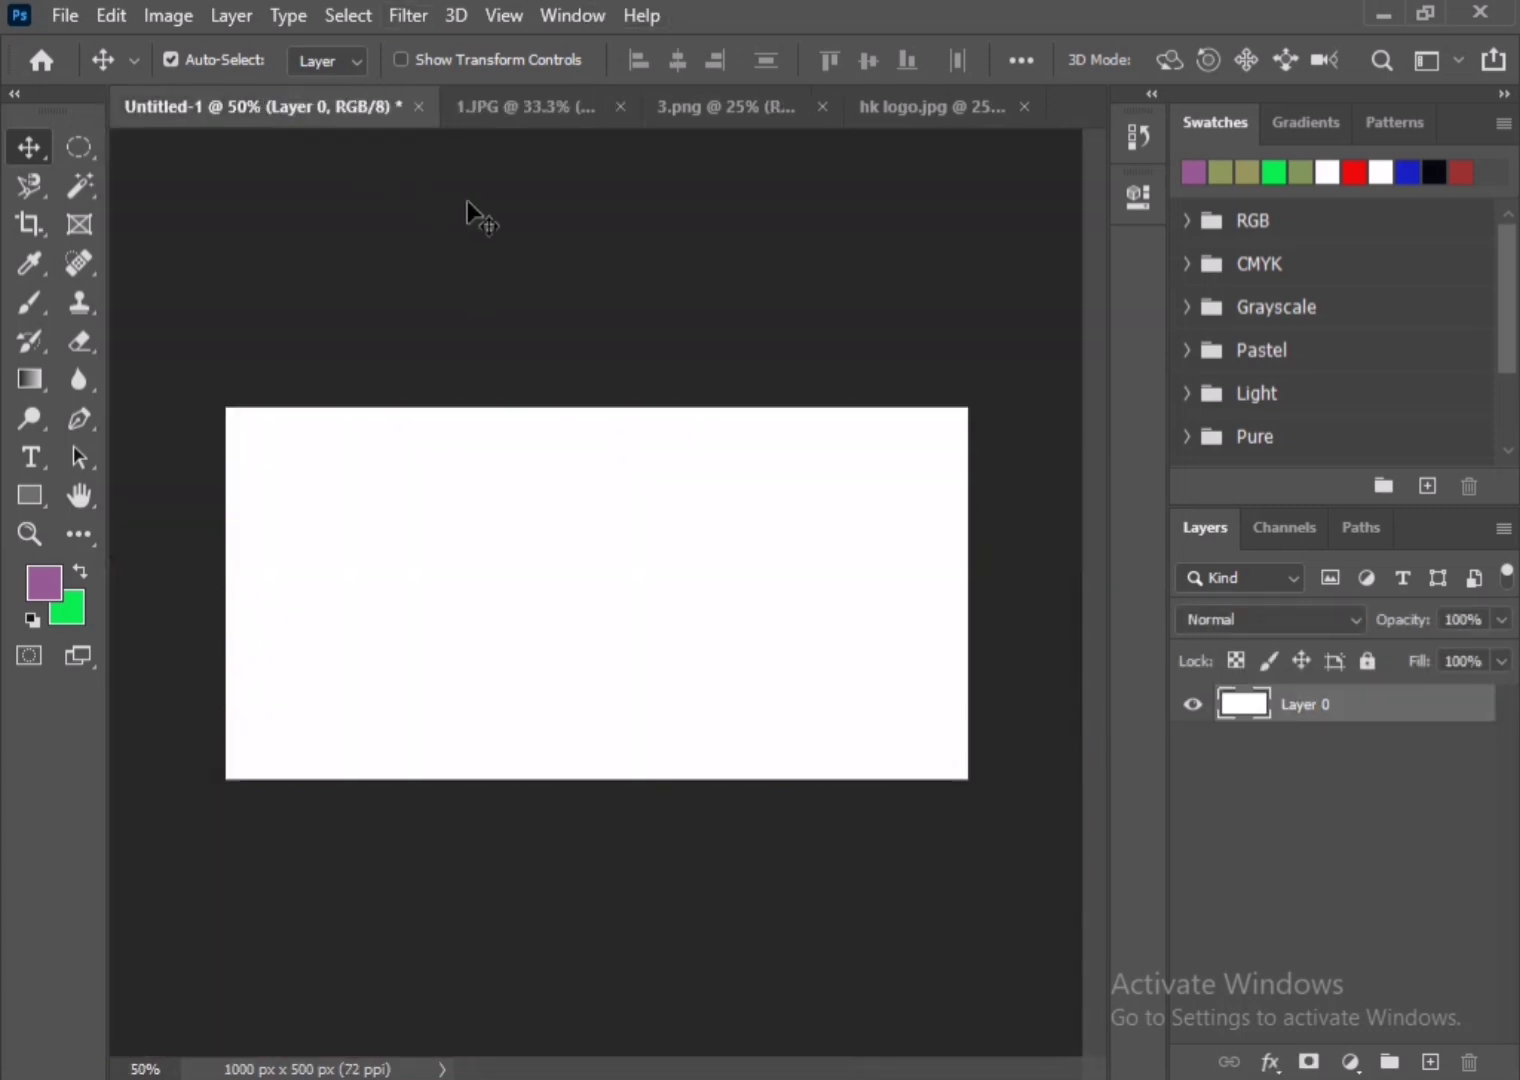
click(703, 110)
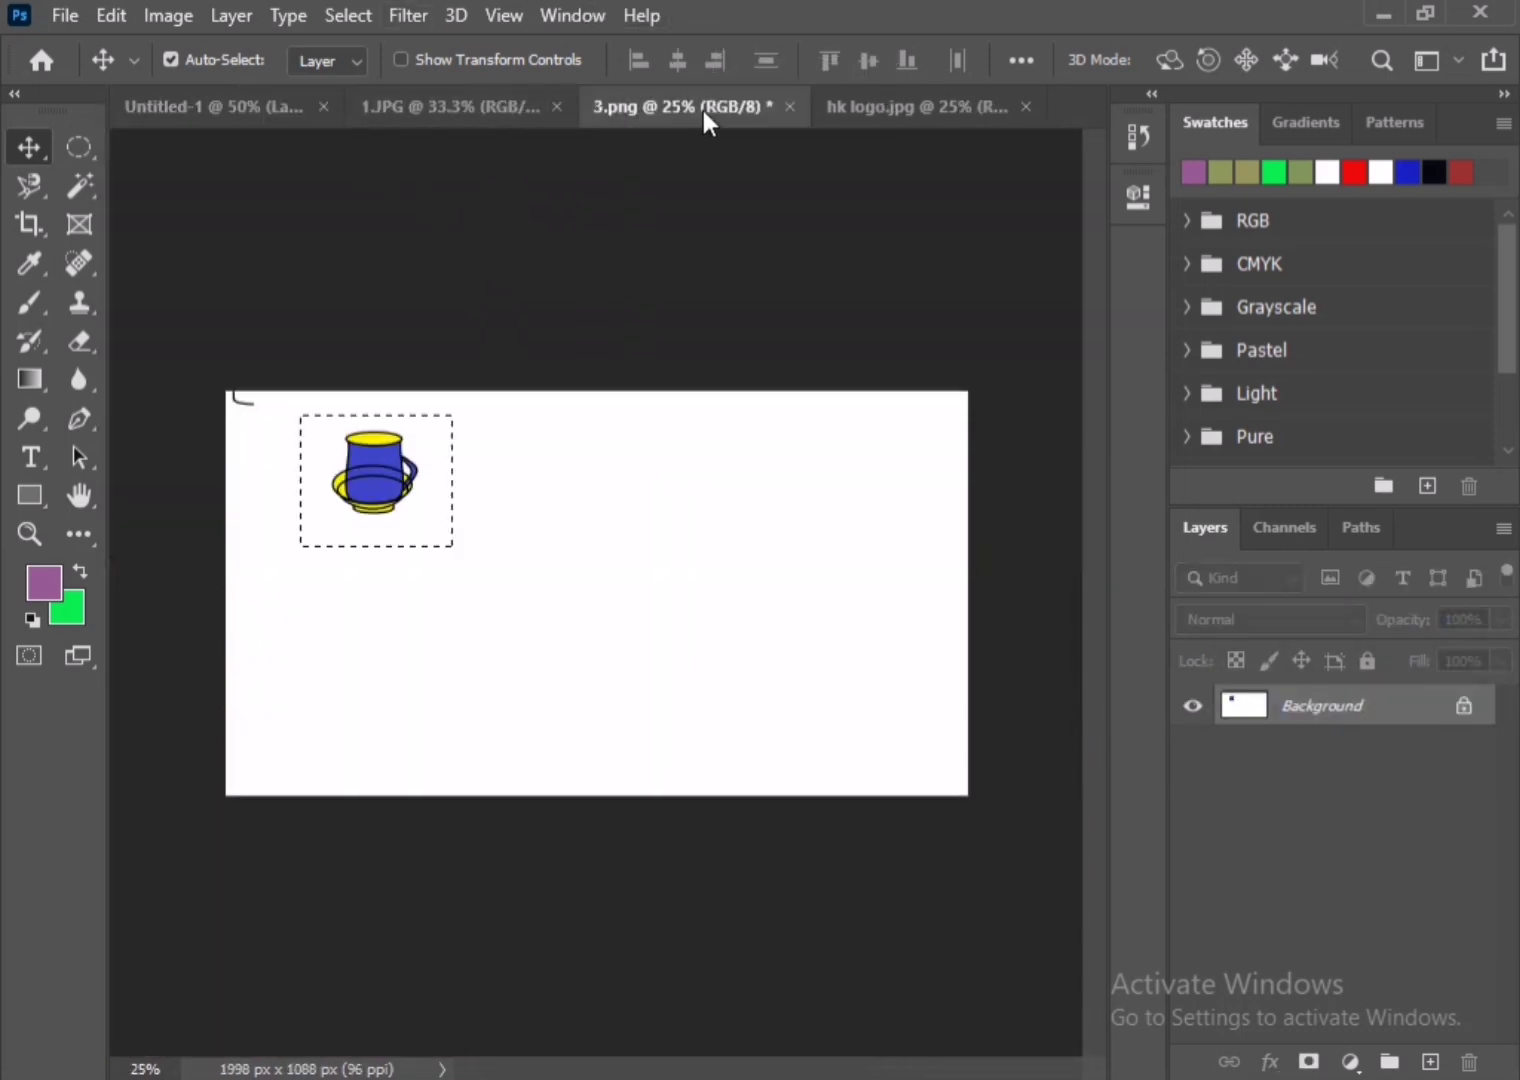
drag(425, 490, 639, 602)
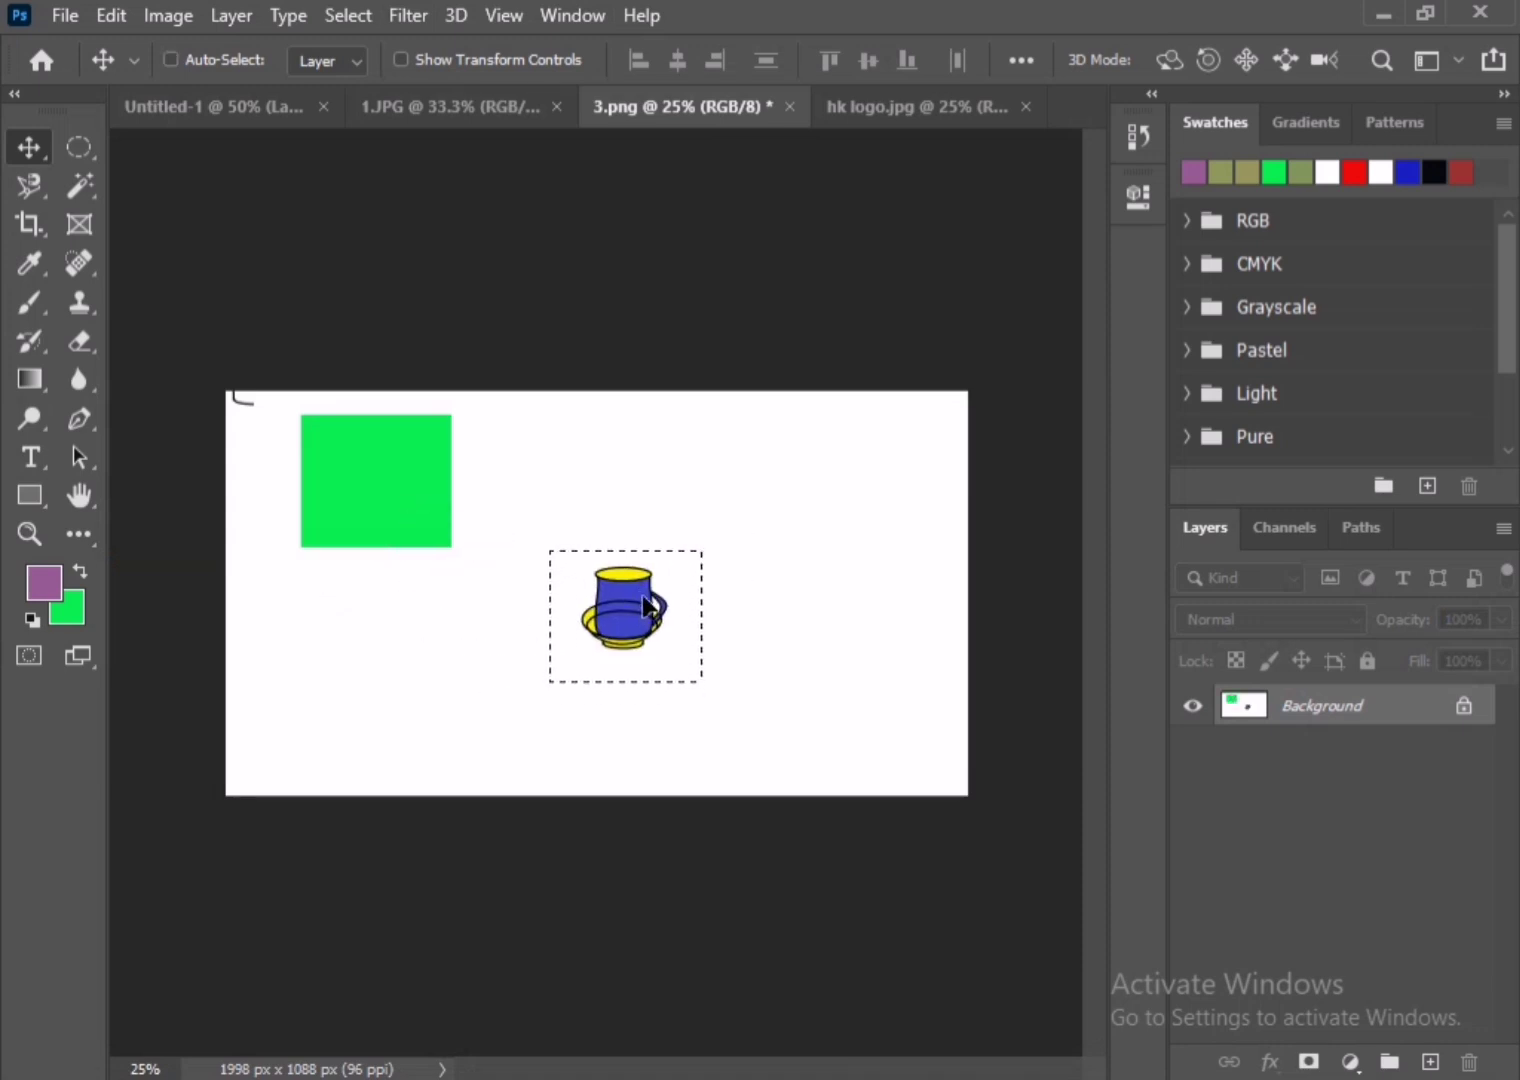
key(ctrl+i)
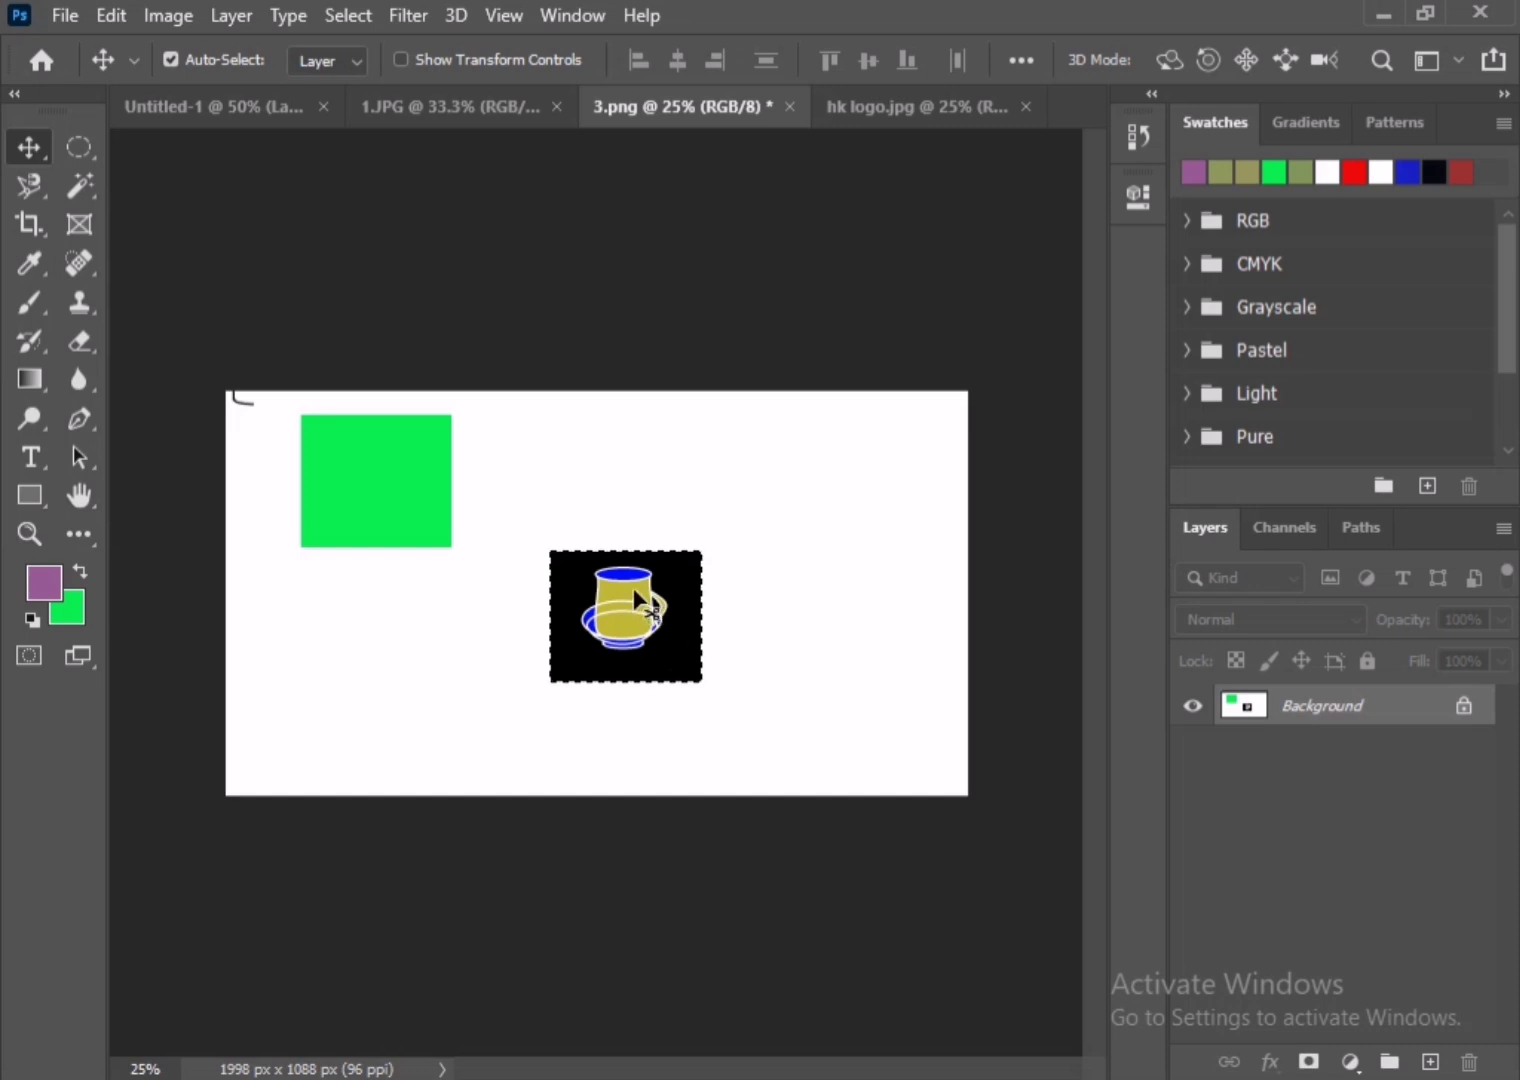
- Move the selected mug around the 3.png canvas, invert its colors, and place it beside the upper-left green rectangle
drag(655, 603, 796, 526)
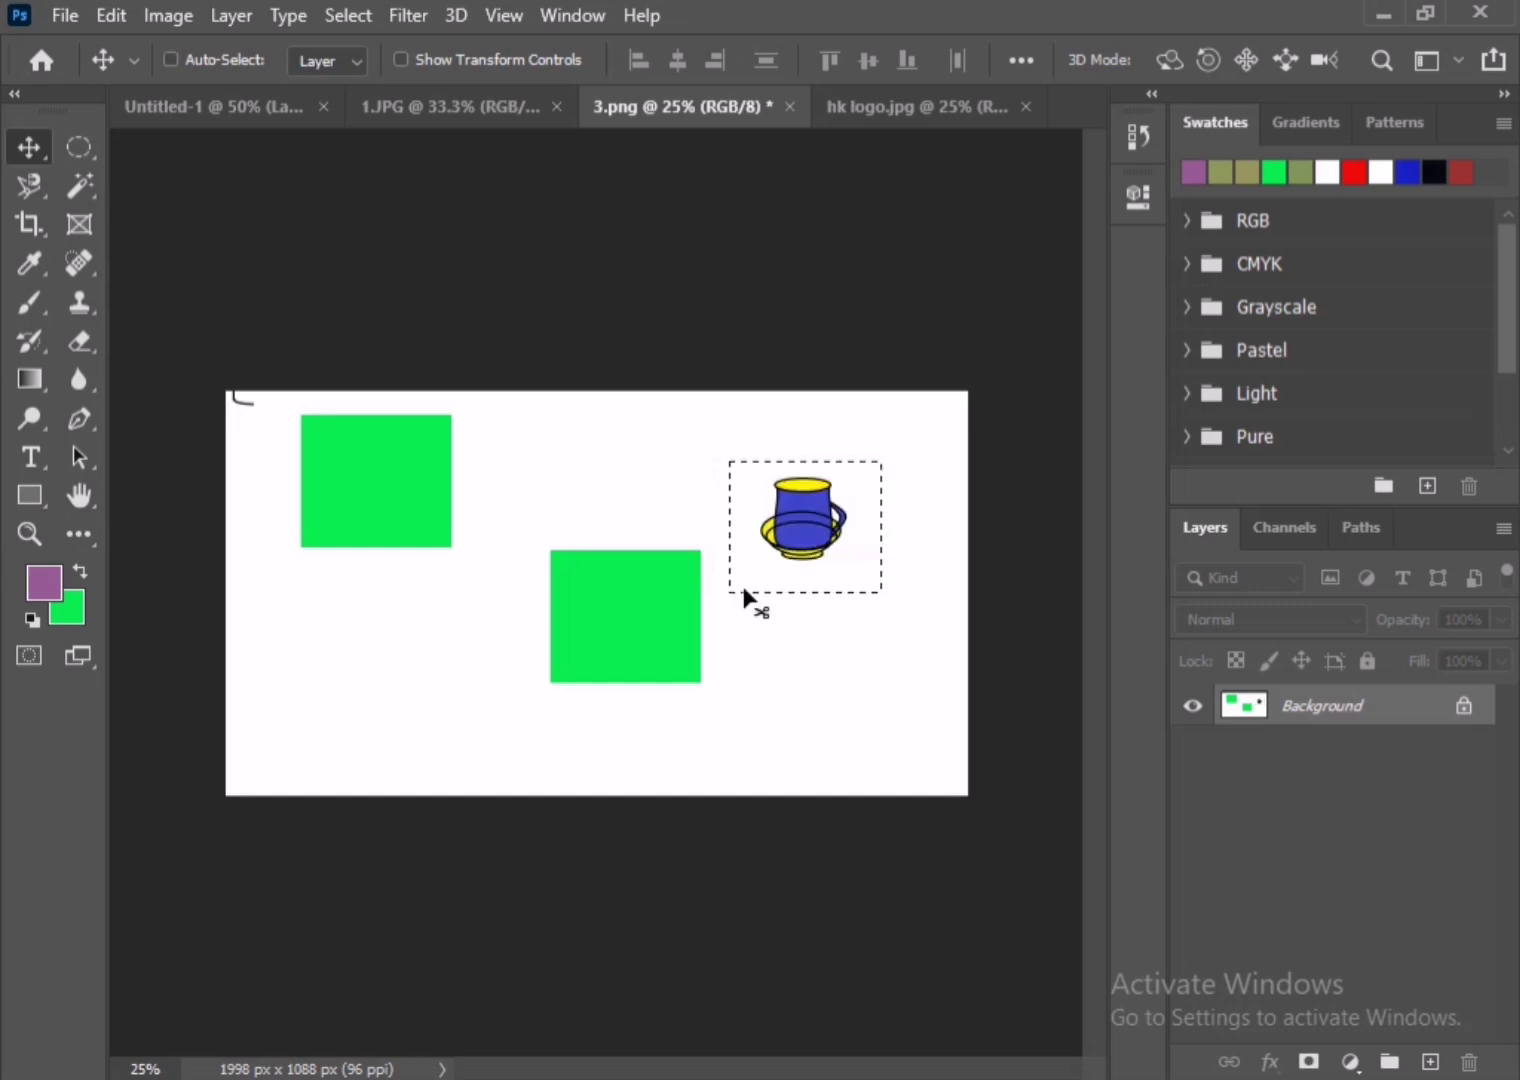
drag(785, 540, 440, 686)
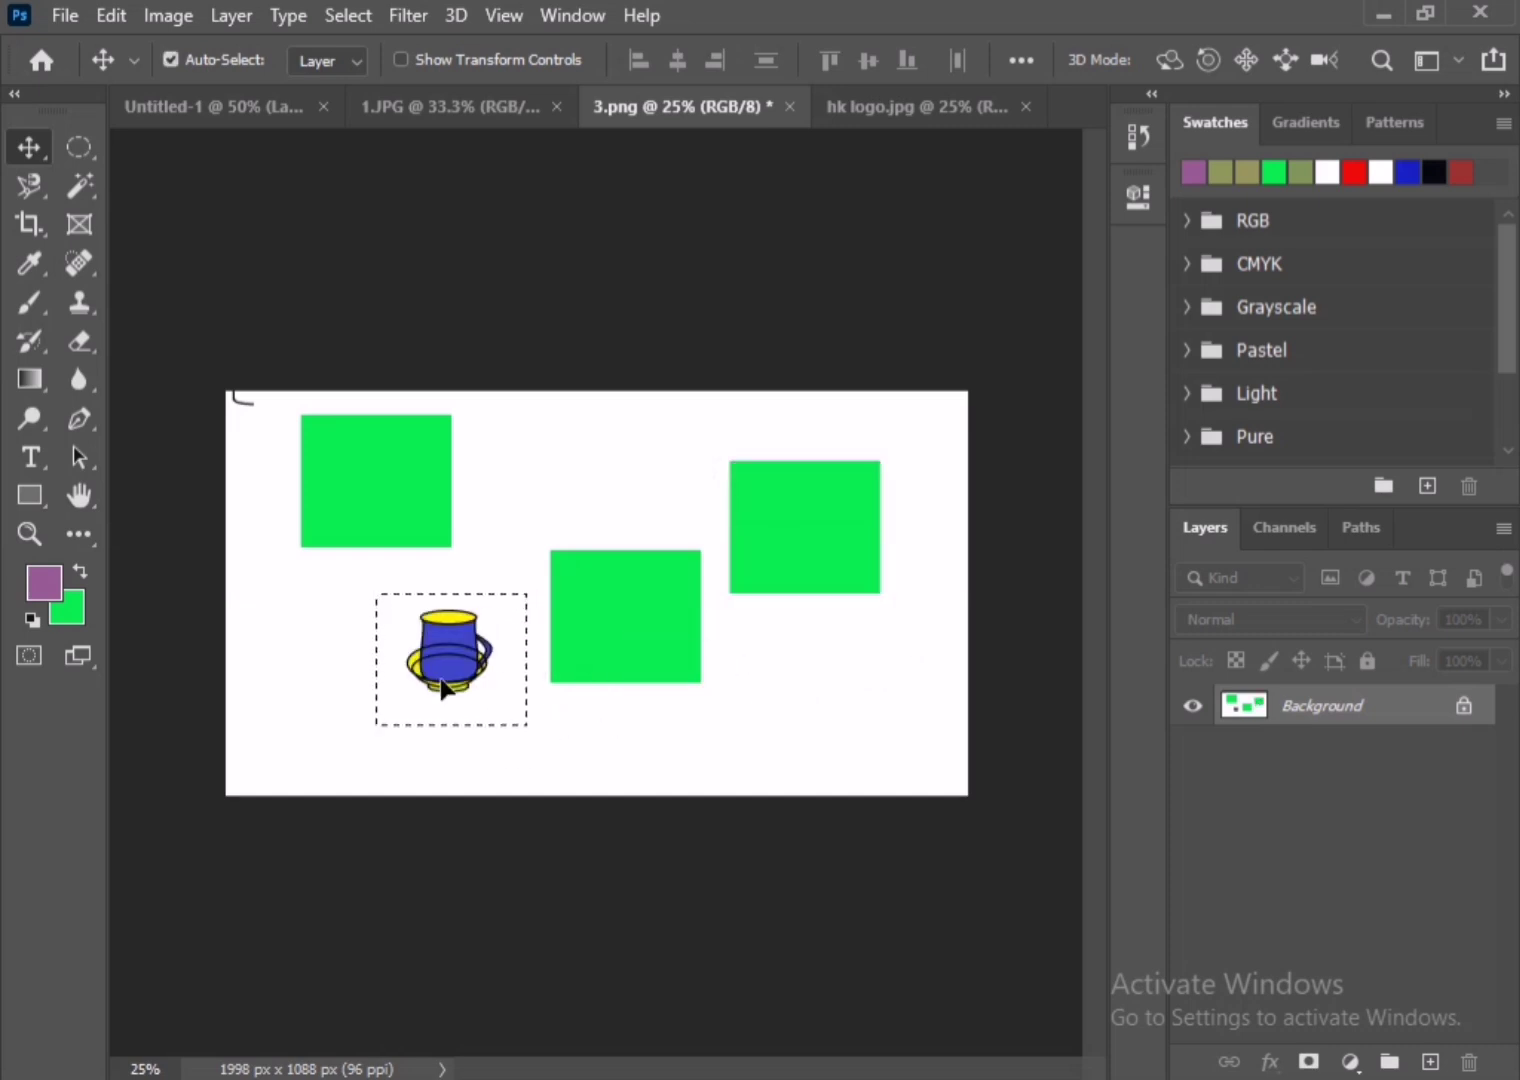
key(ctrl+i)
drag(445, 667, 586, 526)
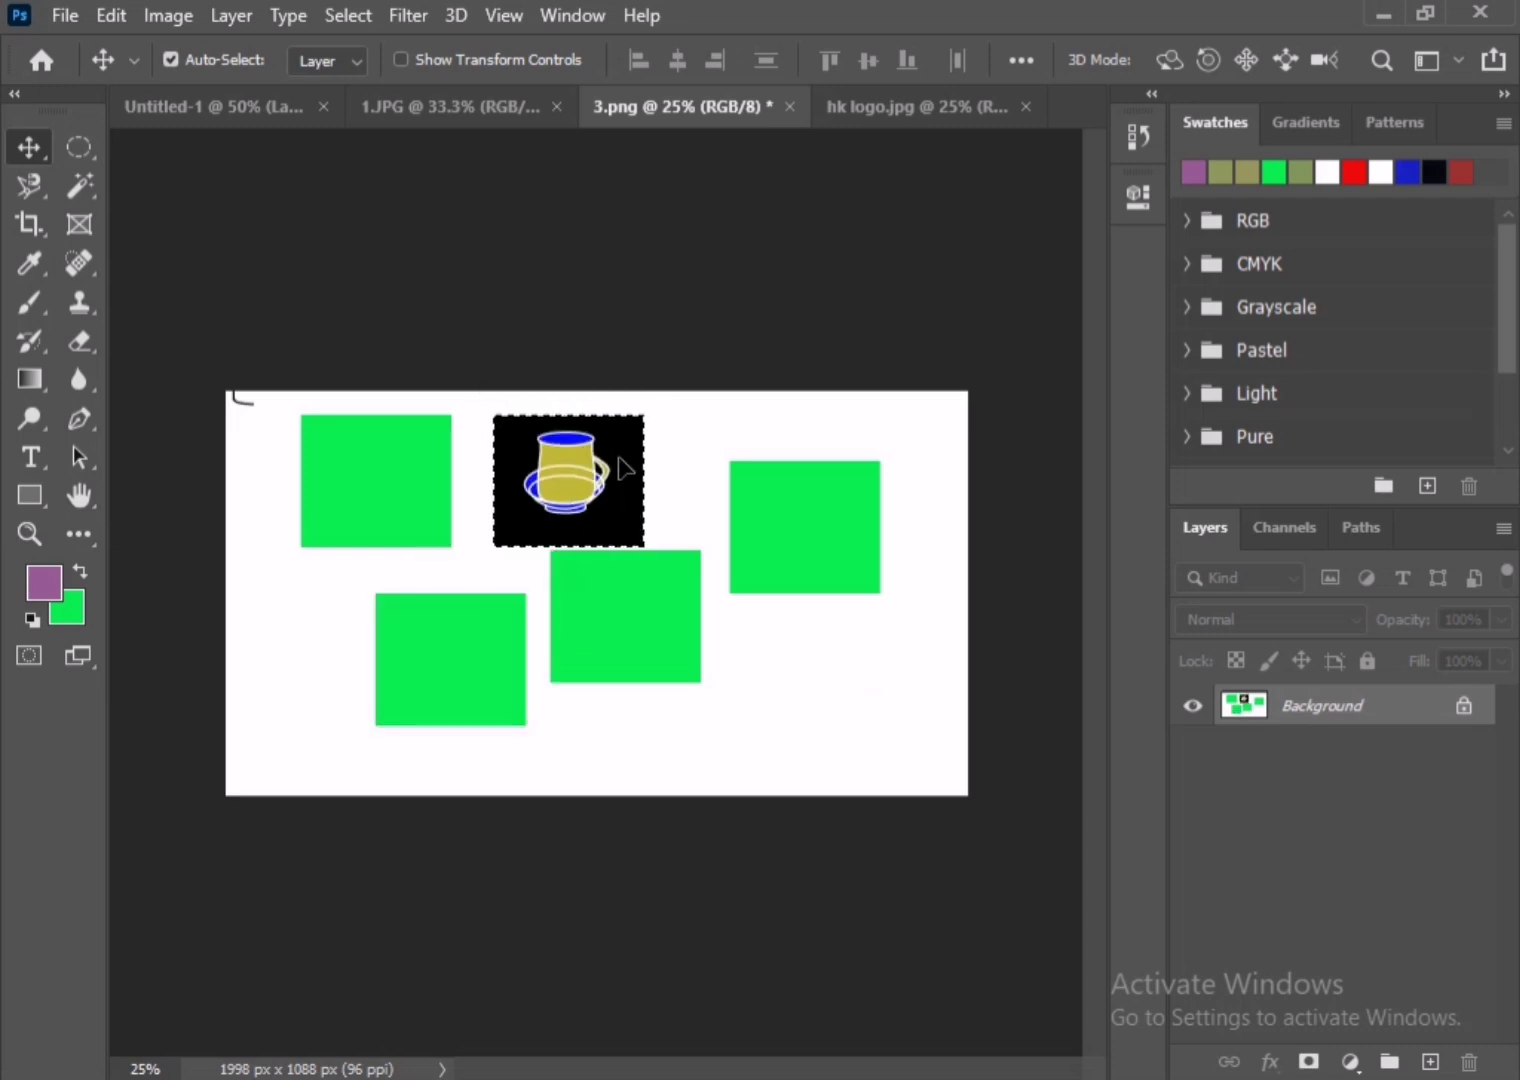